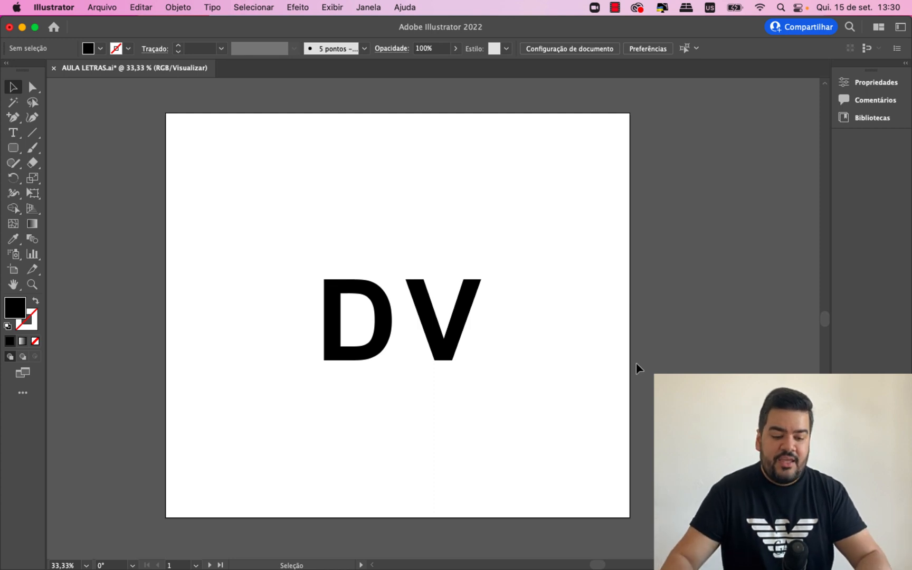
- Move the D and V letters together to the upper part of the artboard
key(super+equal)
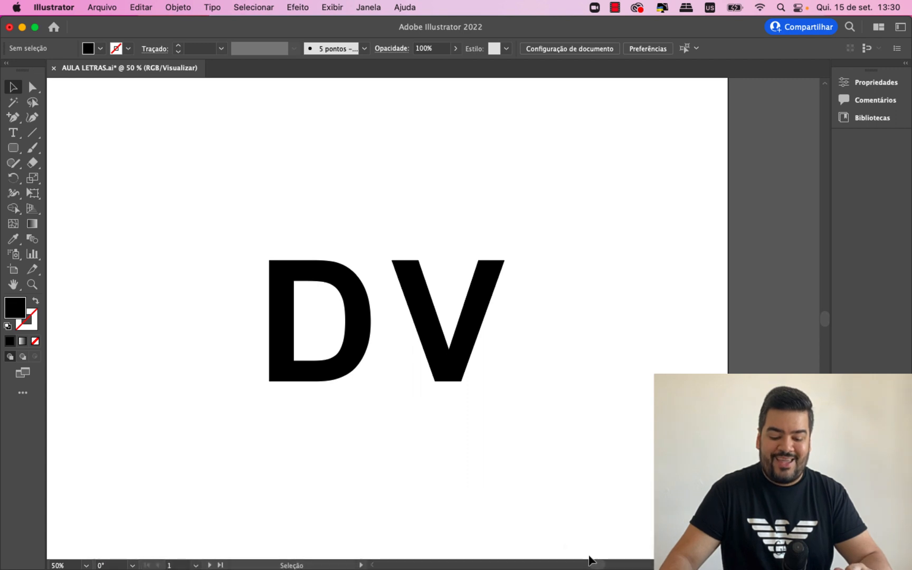
scroll(593, 562, left, 3)
scroll(593, 563, left, 2)
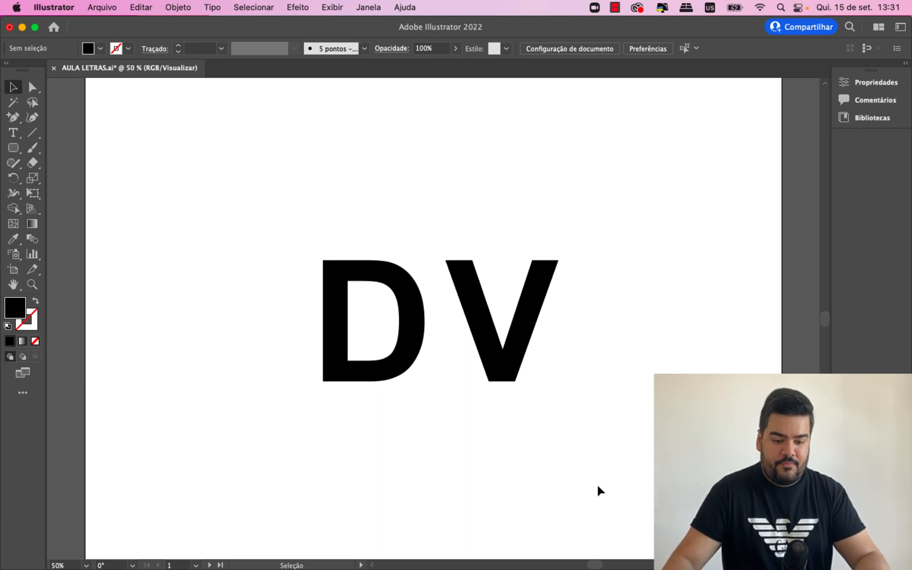
drag(598, 485, 279, 262)
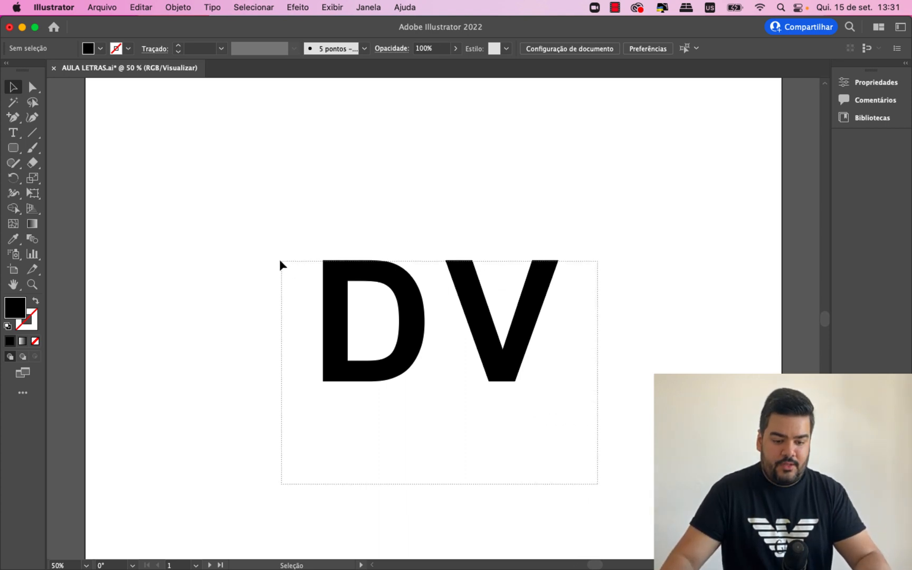
drag(410, 320, 331, 214)
click(500, 385)
- Check through text editing and object selection whether the D and the V are separate text objects
double_click(421, 225)
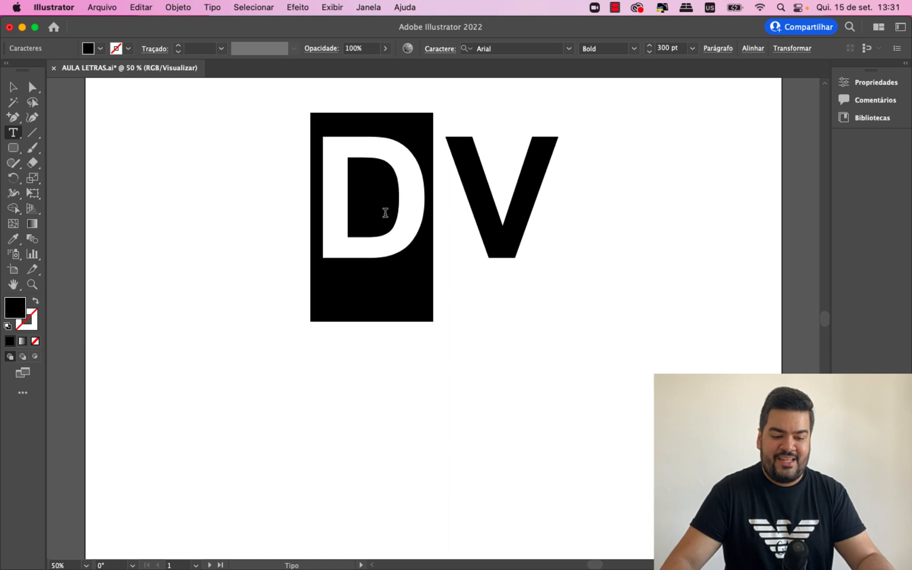
click(394, 213)
drag(471, 206, 536, 196)
click(414, 214)
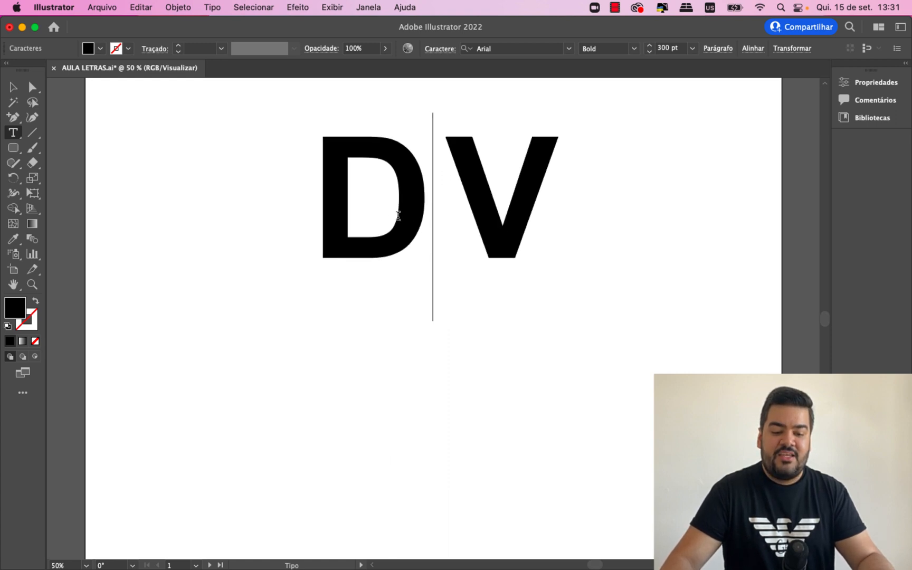
drag(399, 216, 349, 214)
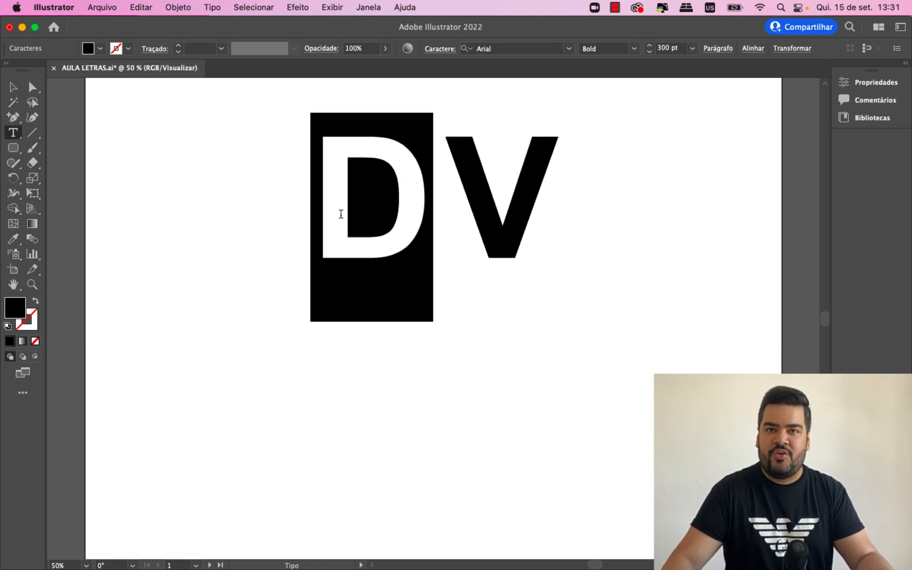
click(341, 213)
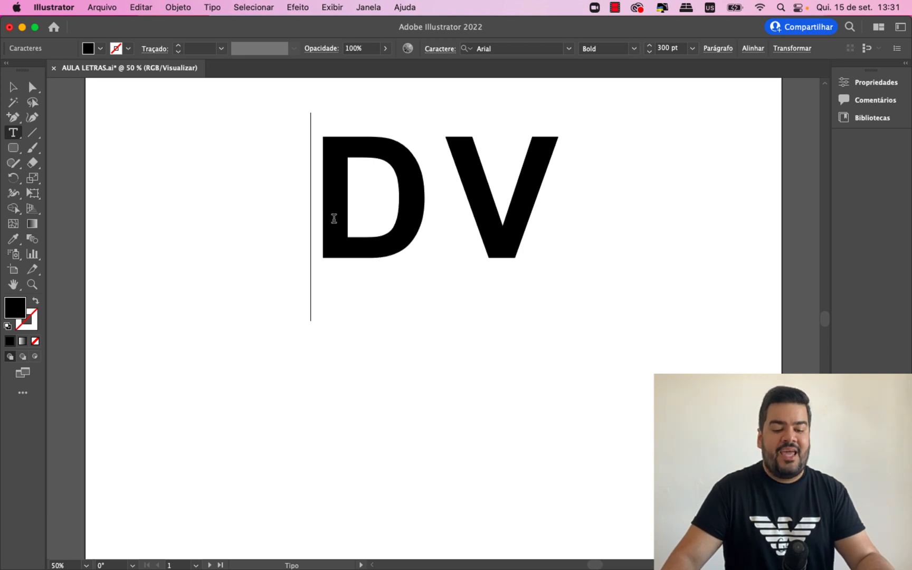
drag(332, 219, 402, 211)
click(9, 86)
click(213, 196)
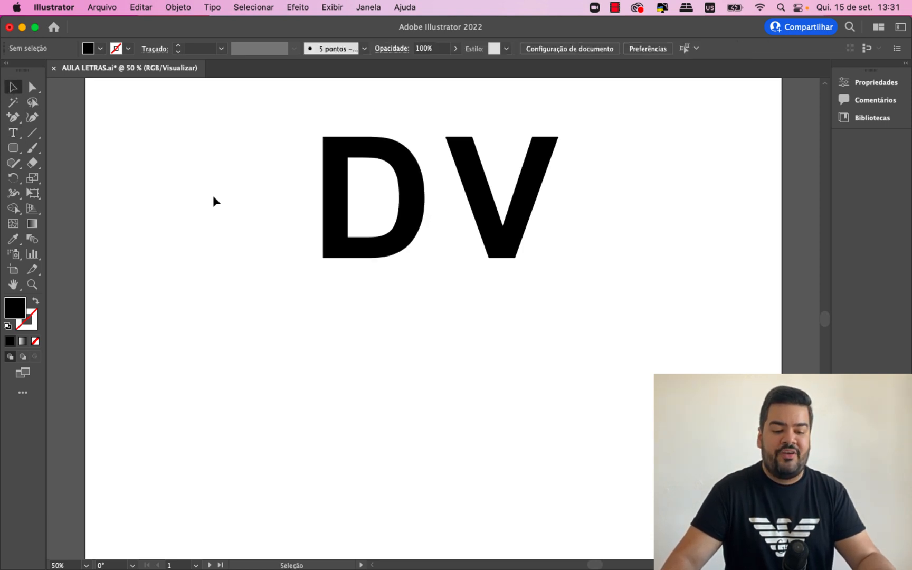
double_click(343, 191)
drag(341, 187, 408, 186)
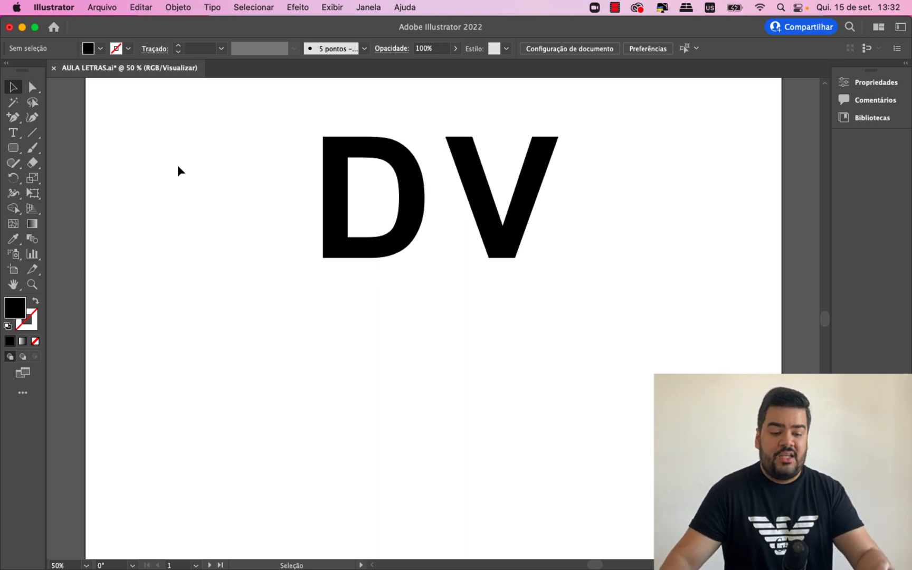
click(384, 201)
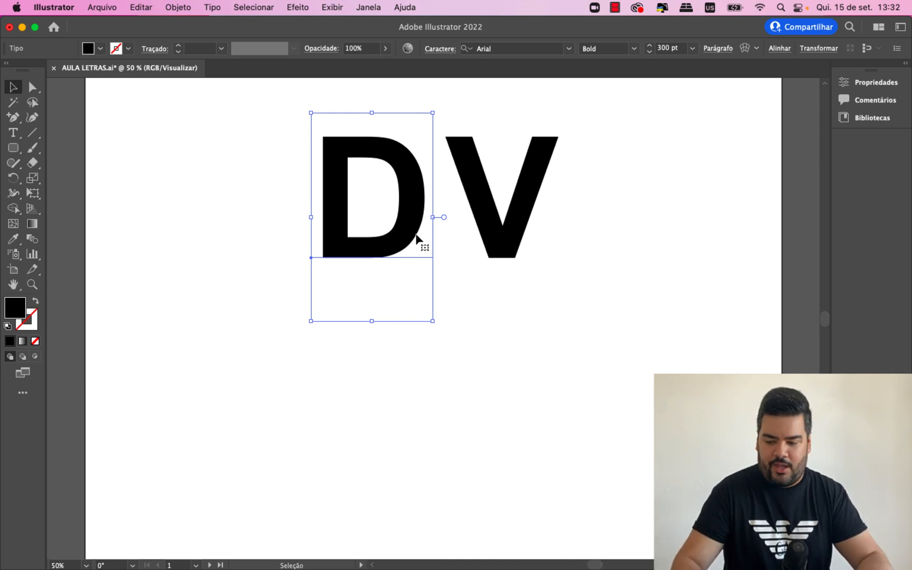
click(504, 292)
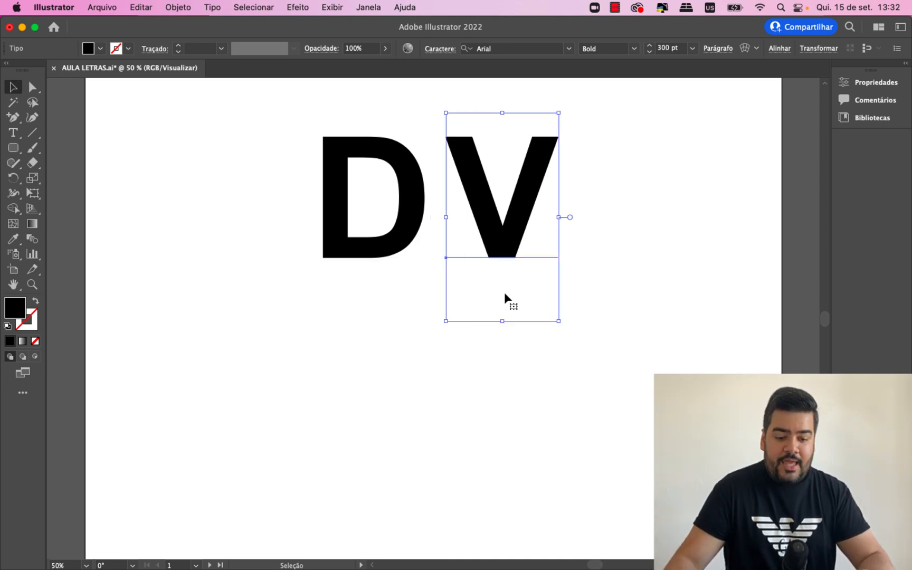
click(513, 385)
- Move both letters to the artboard's upper right corner and scale them down proportionally to about 212 pt
click(501, 250)
shift+click(411, 250)
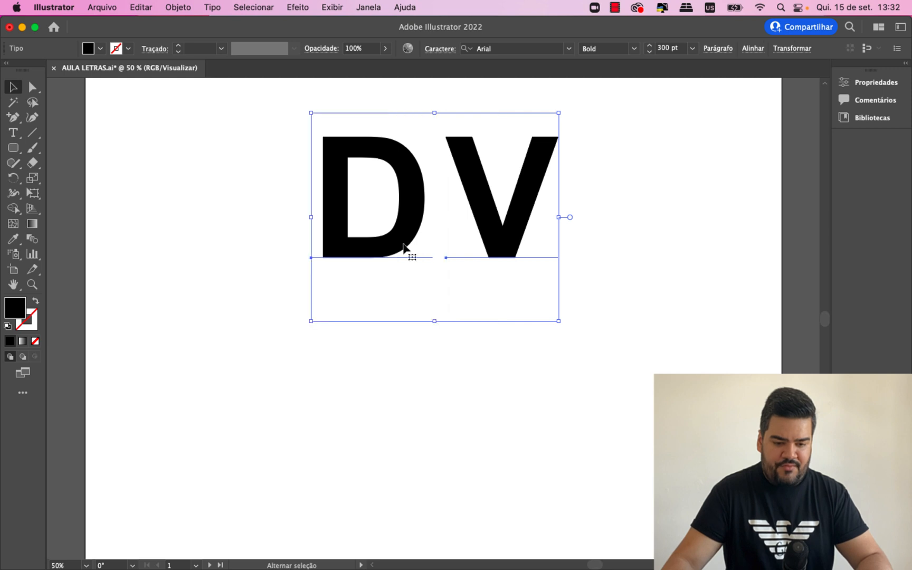
drag(364, 253, 563, 230)
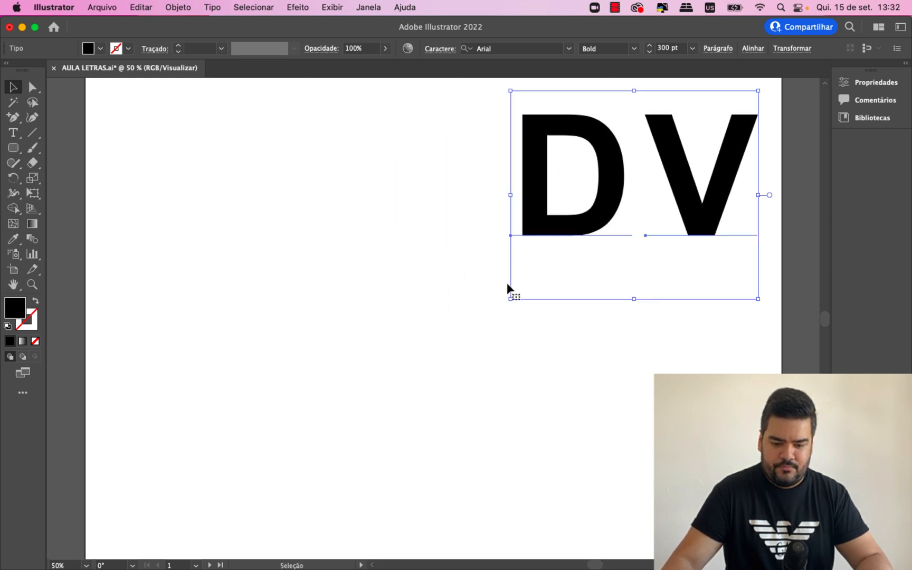
drag(511, 299, 583, 239)
click(614, 336)
drag(749, 272, 589, 112)
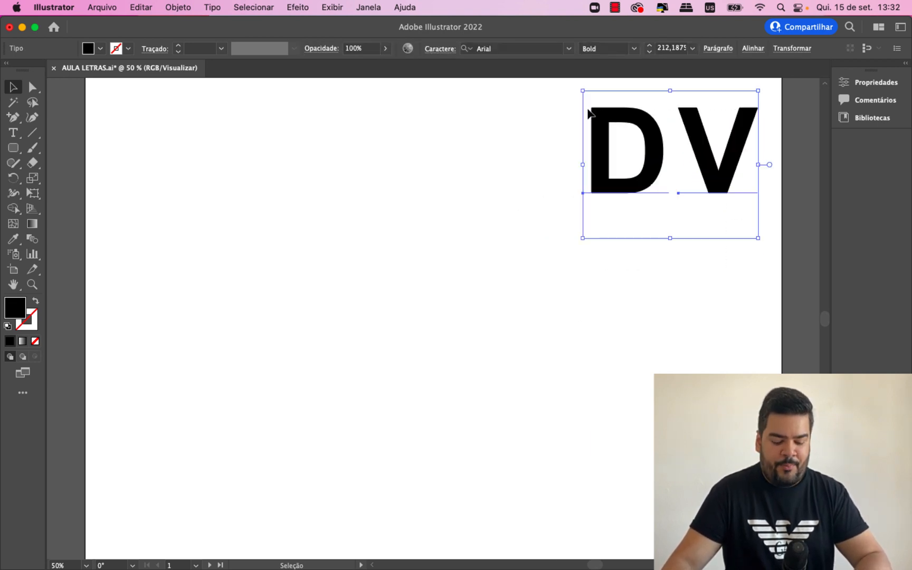
- Copy the D and V, paste them in front in place, and move the duplicate pair to the middle of the artboard
key(super+c)
key(super+f)
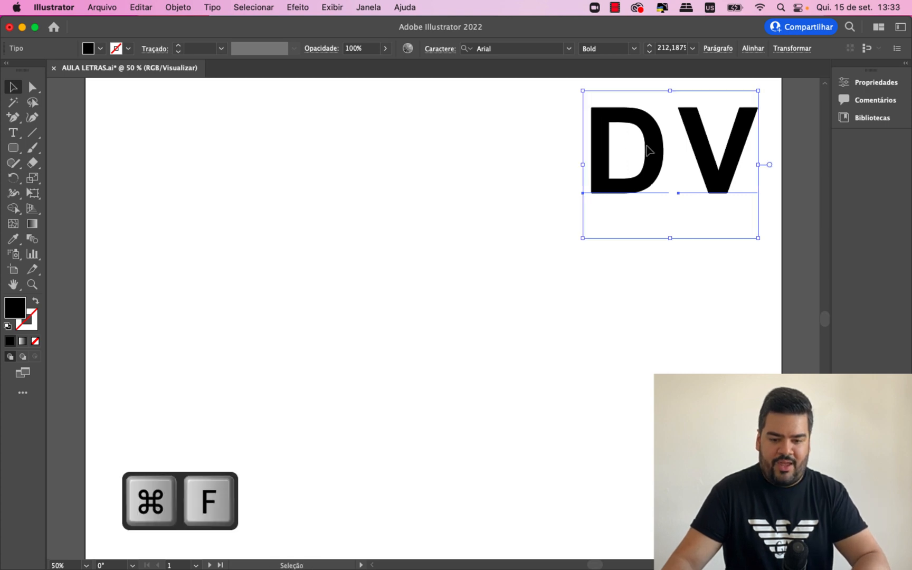
drag(660, 159, 378, 214)
click(526, 224)
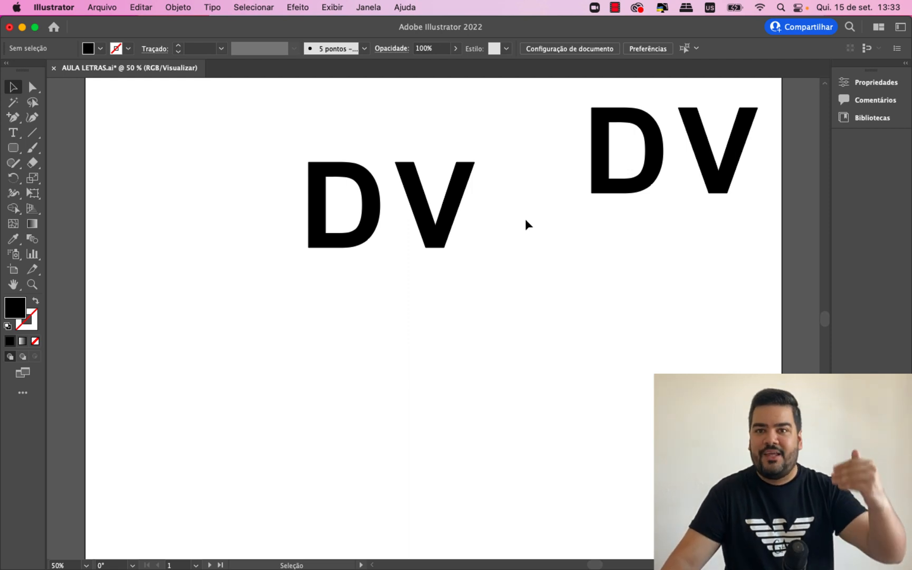
drag(509, 277, 372, 263)
drag(296, 238, 515, 361)
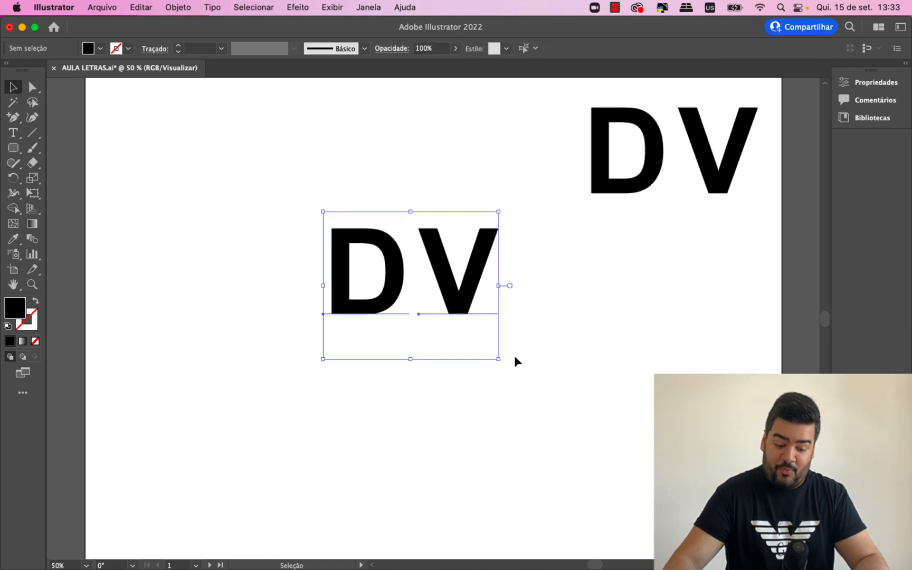
- Move the corner pair of letters off the artboard, beside its upper right corner, as a spare copy
key(a)
key(super+equal)
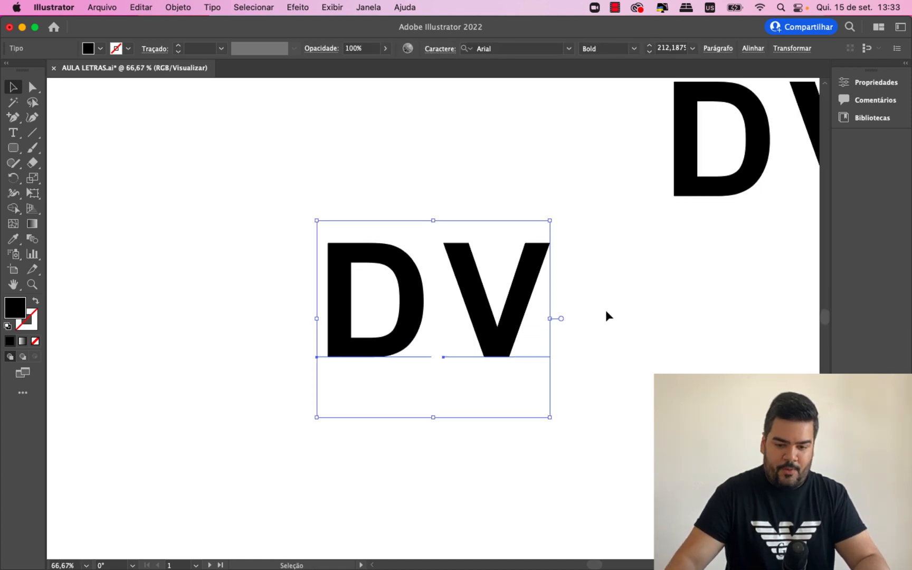
key(super+minus)
key(super+minus)
drag(574, 180, 707, 299)
drag(563, 256, 685, 181)
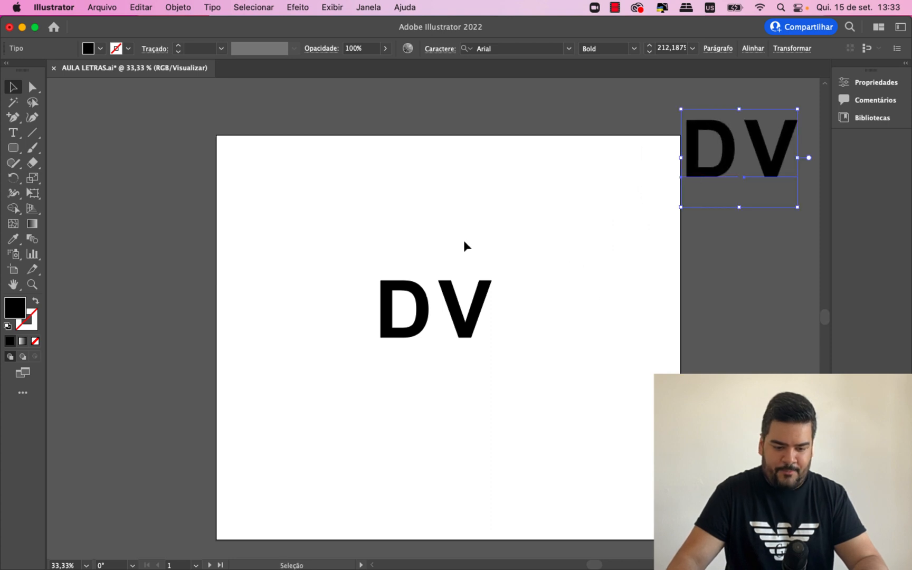
click(444, 238)
- Shift the central D and V pair slightly upward together
key(super+equal)
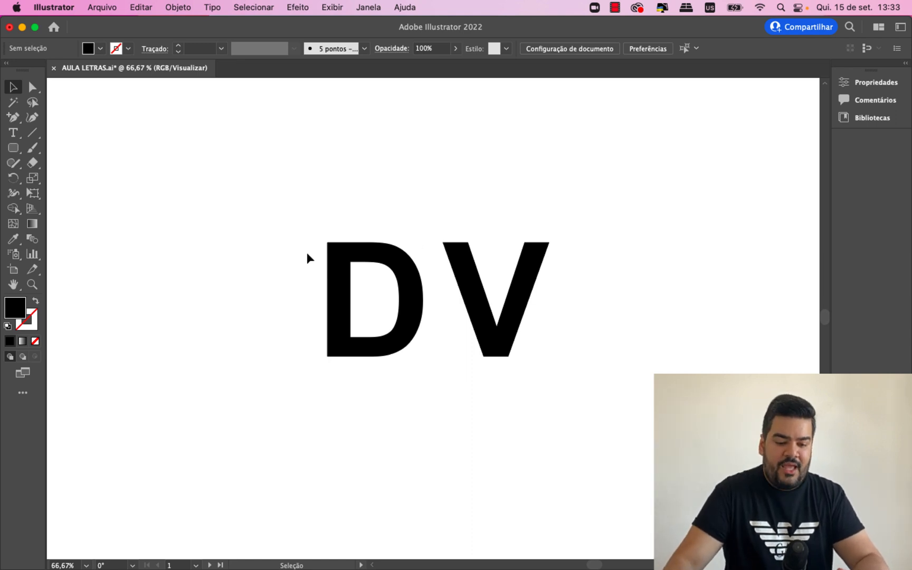
click(370, 309)
click(297, 307)
click(340, 322)
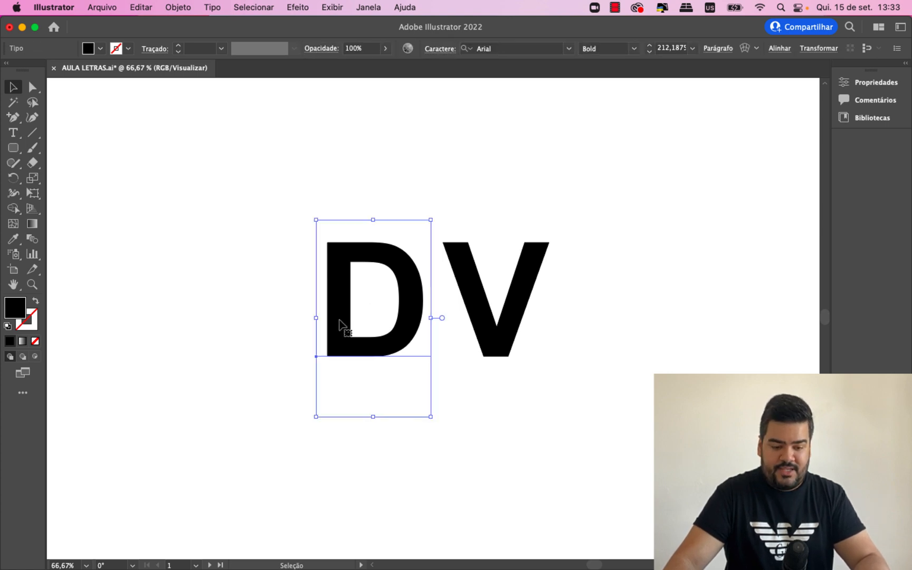
drag(159, 173, 517, 338)
click(590, 371)
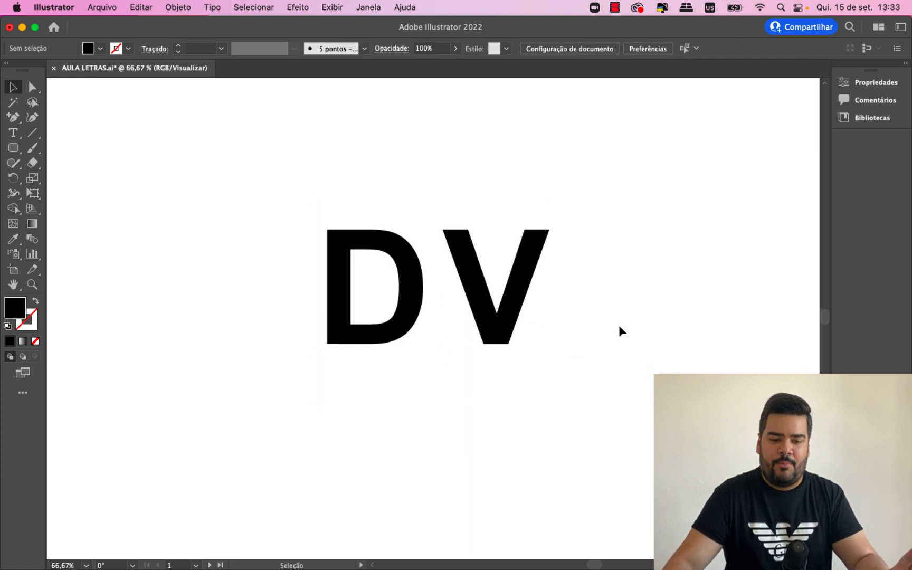
- Change the font of the central letter D to Abril Fatface
double_click(411, 326)
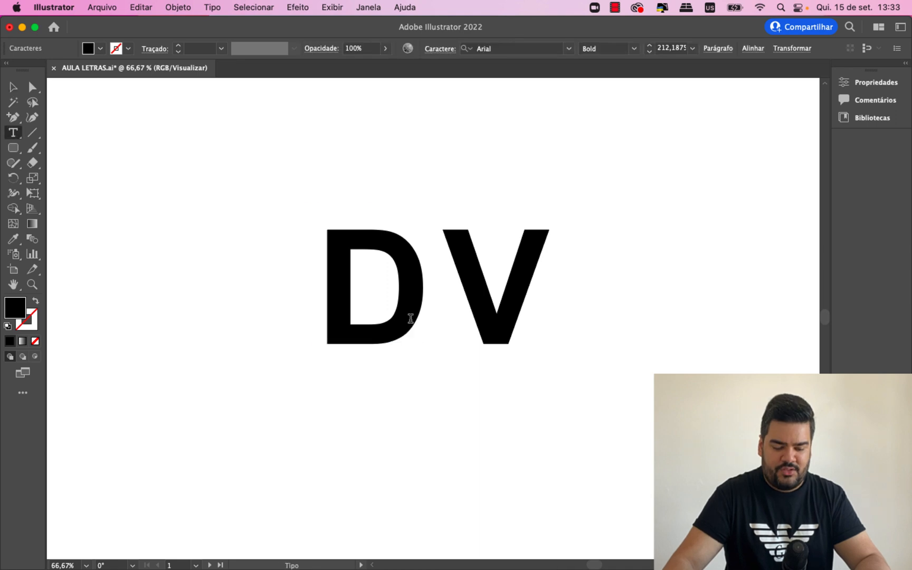
drag(407, 305, 317, 300)
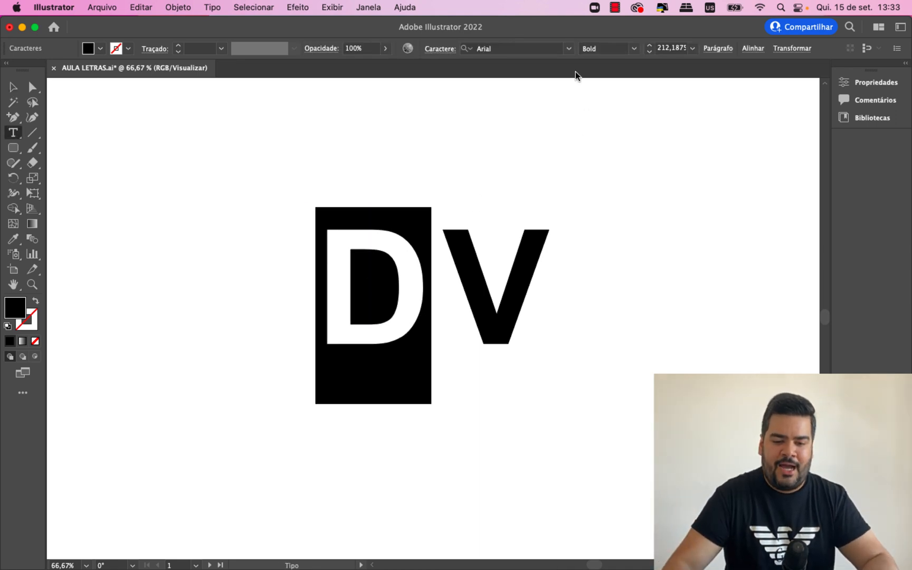
click(569, 49)
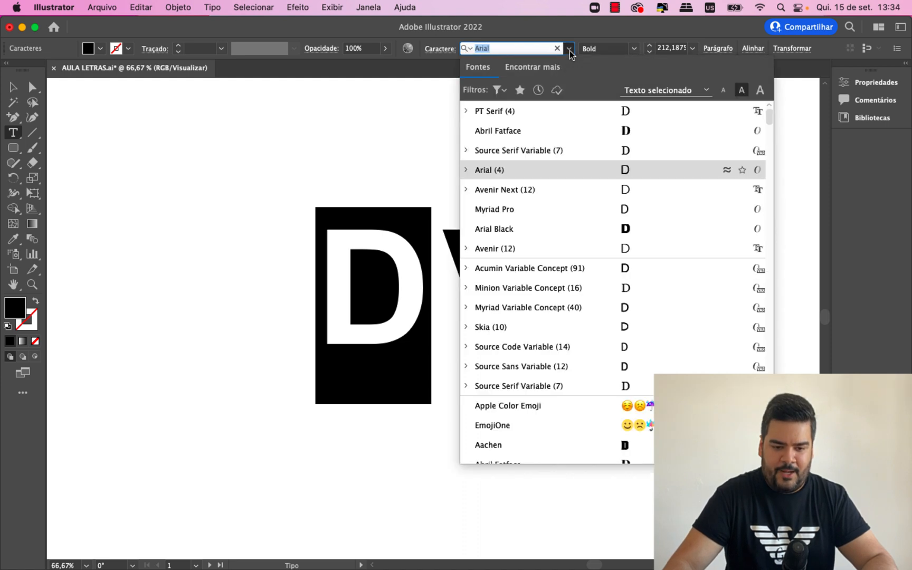
click(544, 130)
- Set the central letter V in the Abril Fatface font as well
drag(466, 240, 534, 244)
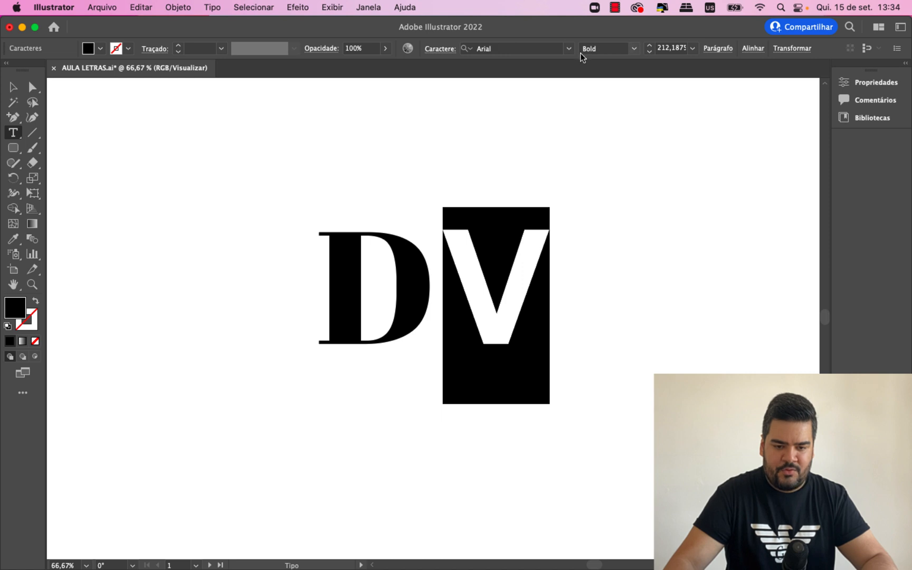
click(569, 48)
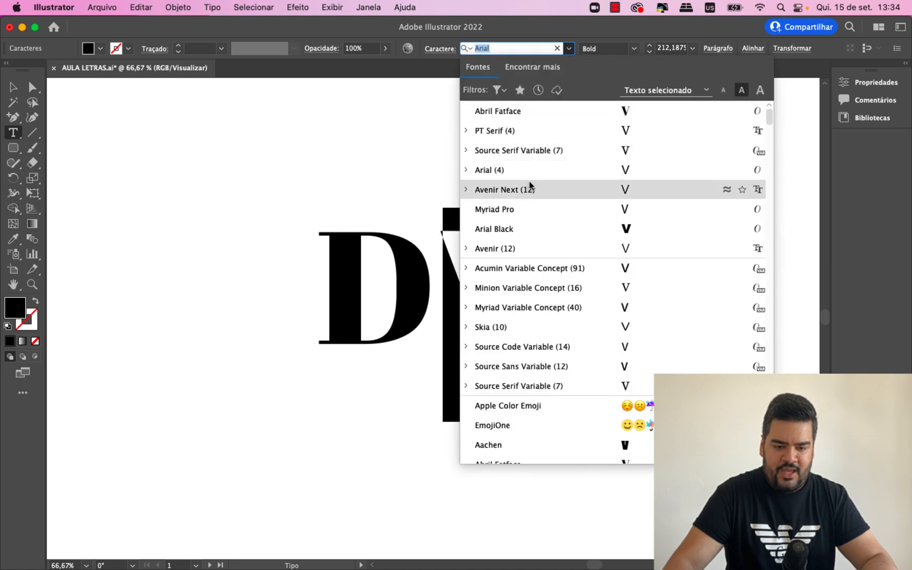
click(499, 112)
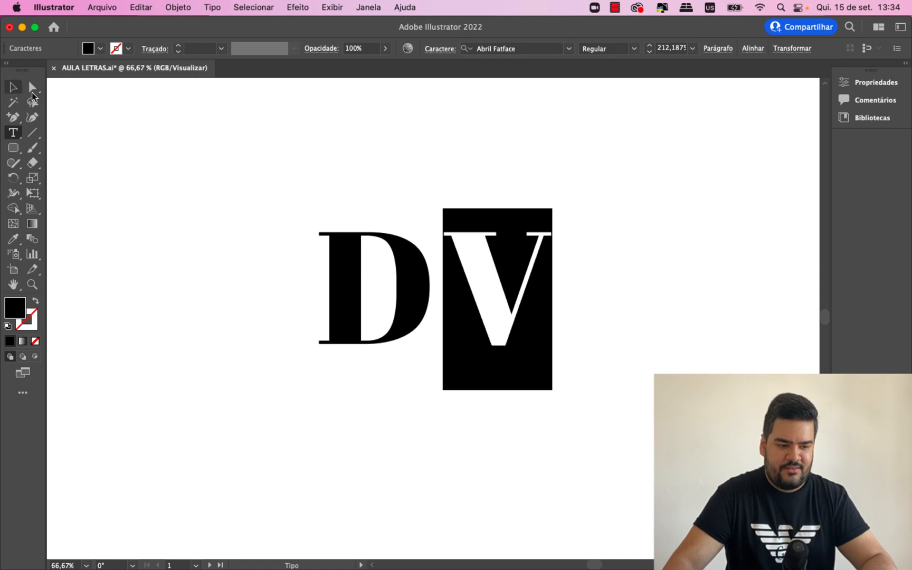
click(9, 91)
click(129, 182)
- Select both Abril Fatface letters and move them together slightly up and to the left
key(super+1)
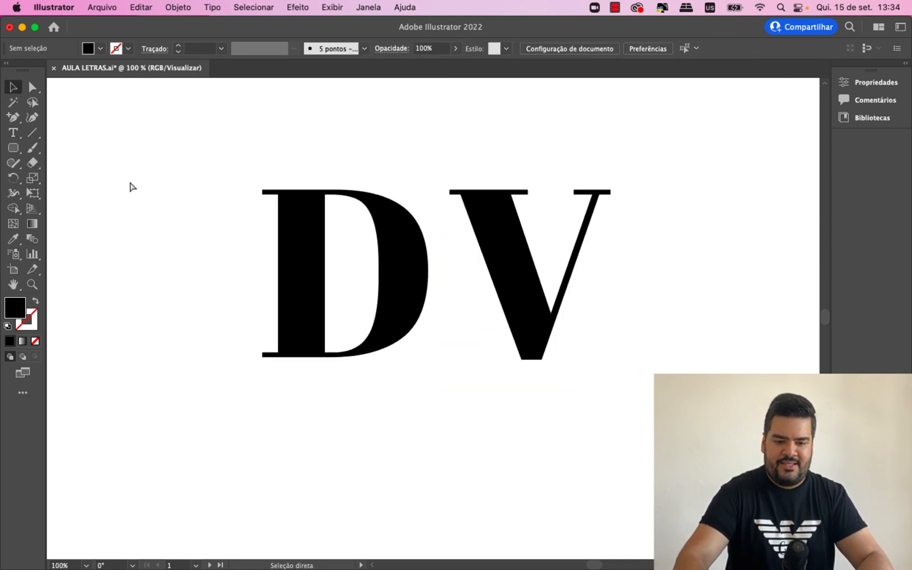
scroll(220, 256, up, 3)
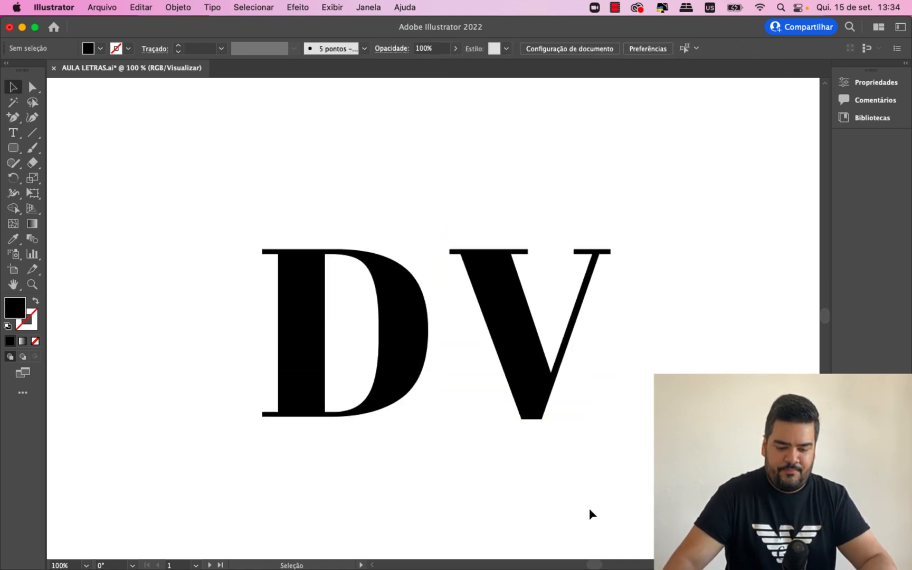
scroll(598, 563, left, 1)
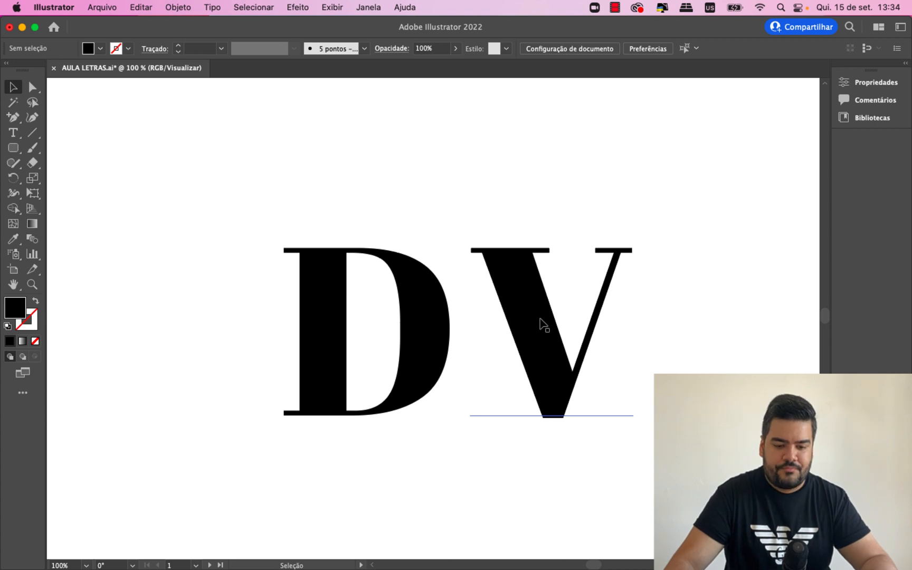
click(556, 348)
shift+click(418, 355)
drag(417, 355, 401, 317)
click(77, 311)
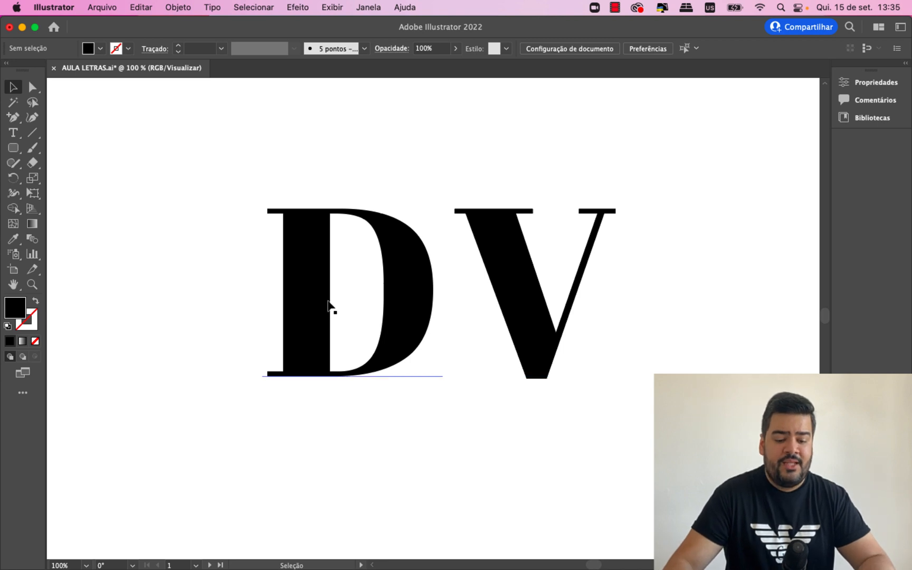
- Move the V left so that its thick stroke overlaps the curved side of the D
click(528, 310)
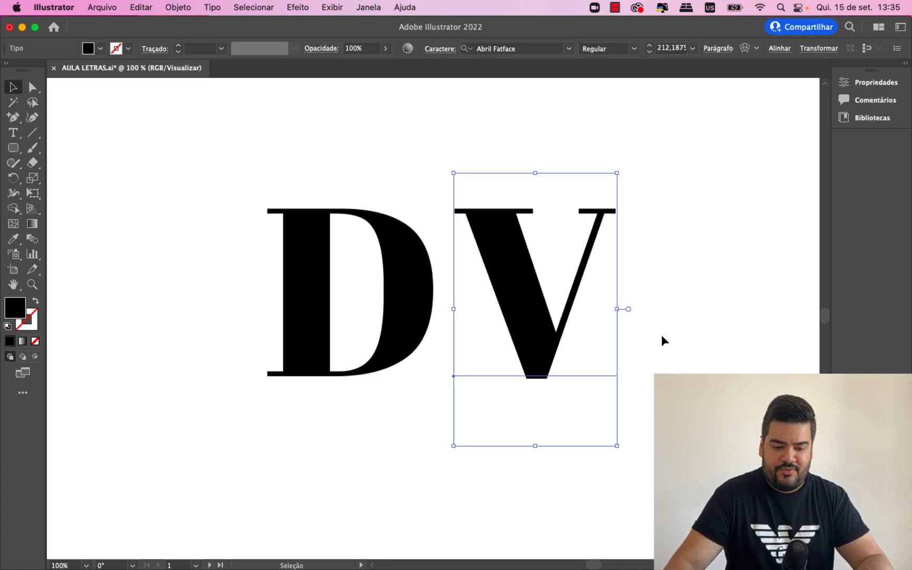
drag(523, 341, 428, 332)
click(563, 345)
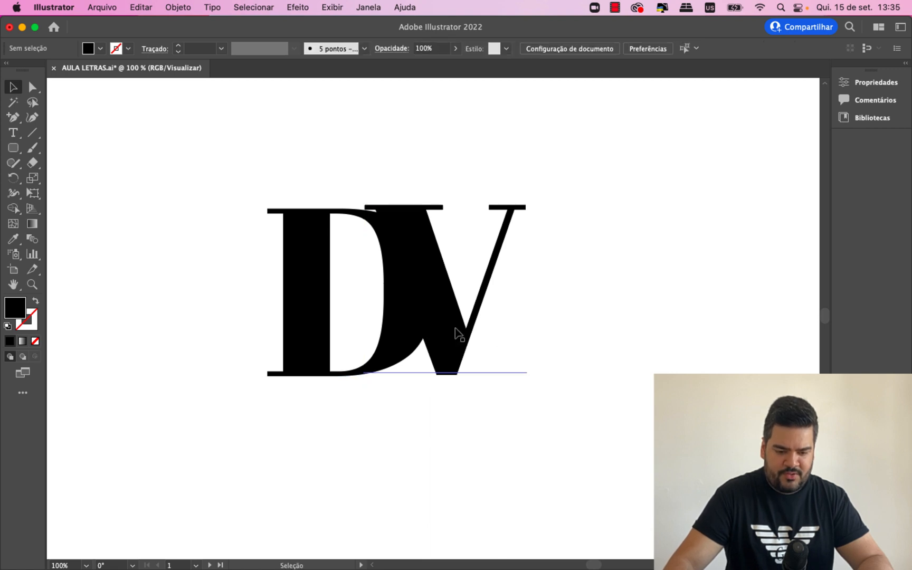
click(454, 330)
click(569, 356)
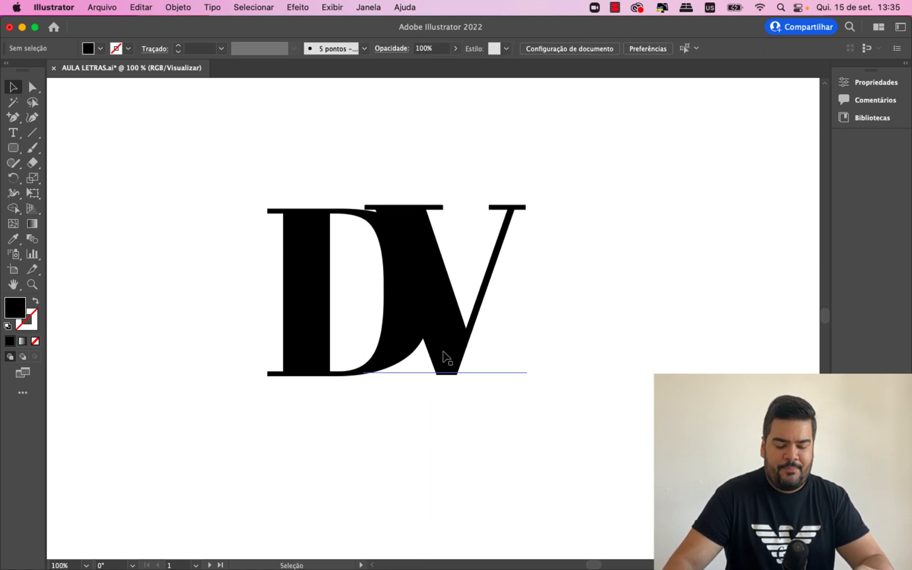
- Line the V up vertically with the D and move it right until its thick-stroke serif just overlaps the D's curve
drag(448, 358, 444, 360)
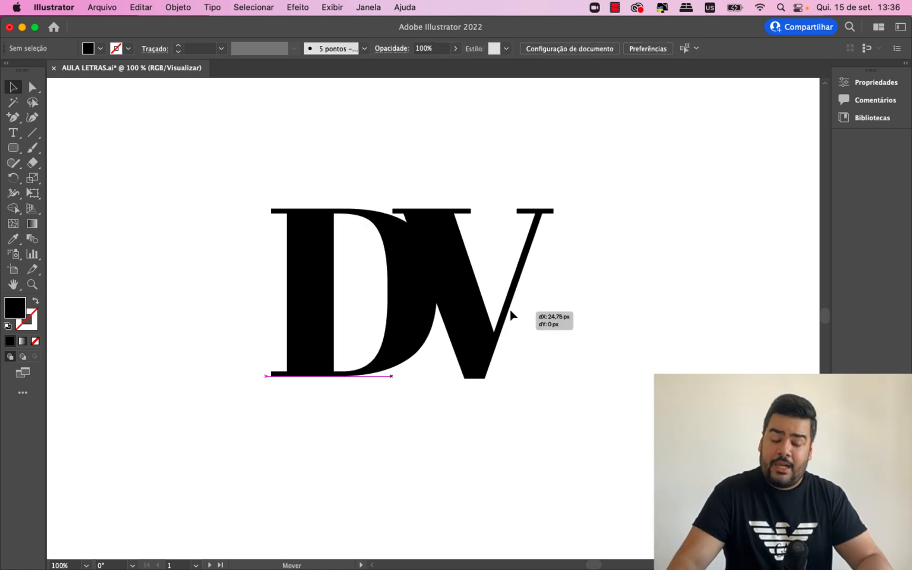
drag(510, 310, 533, 310)
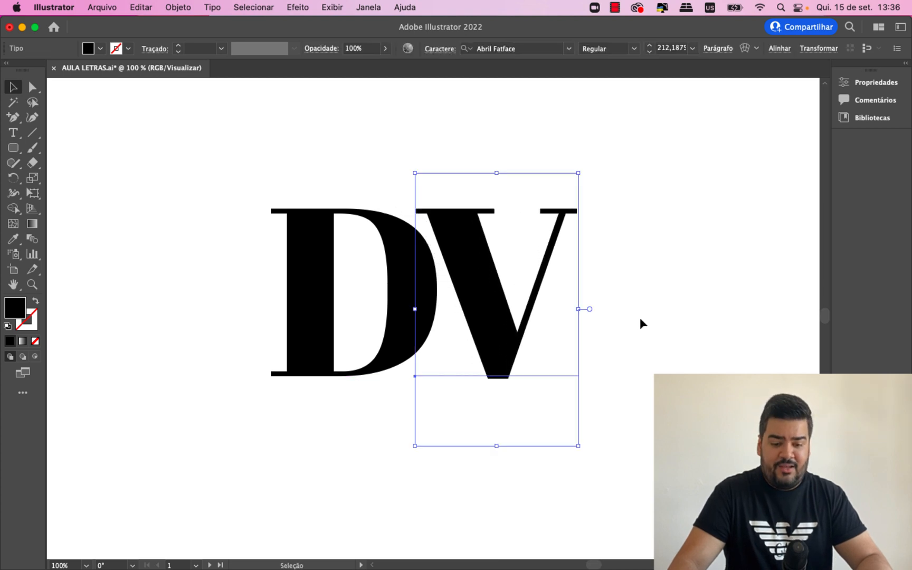
click(640, 318)
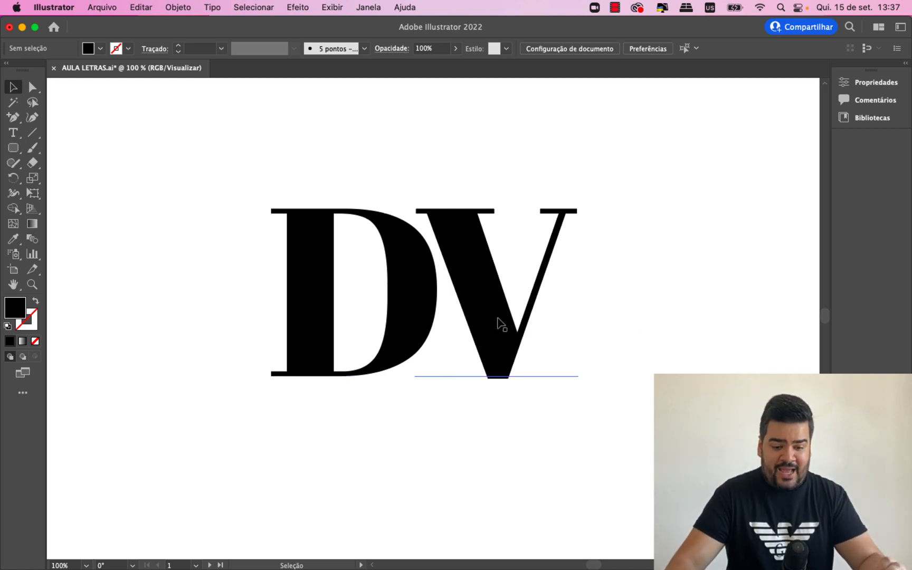
- Try the V on the left of the D, and place it lower over the D's lower-right part
drag(498, 321, 222, 323)
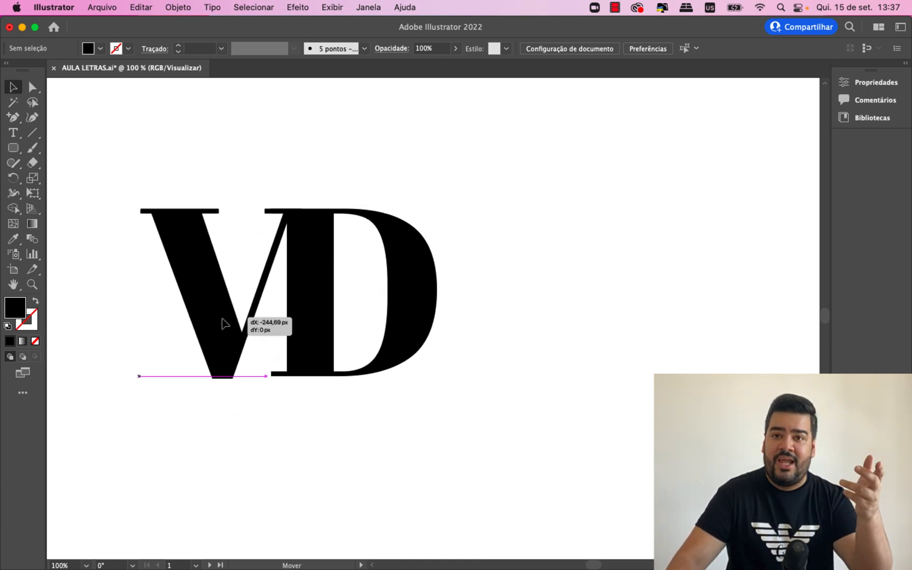
drag(224, 324, 396, 395)
drag(399, 400, 399, 388)
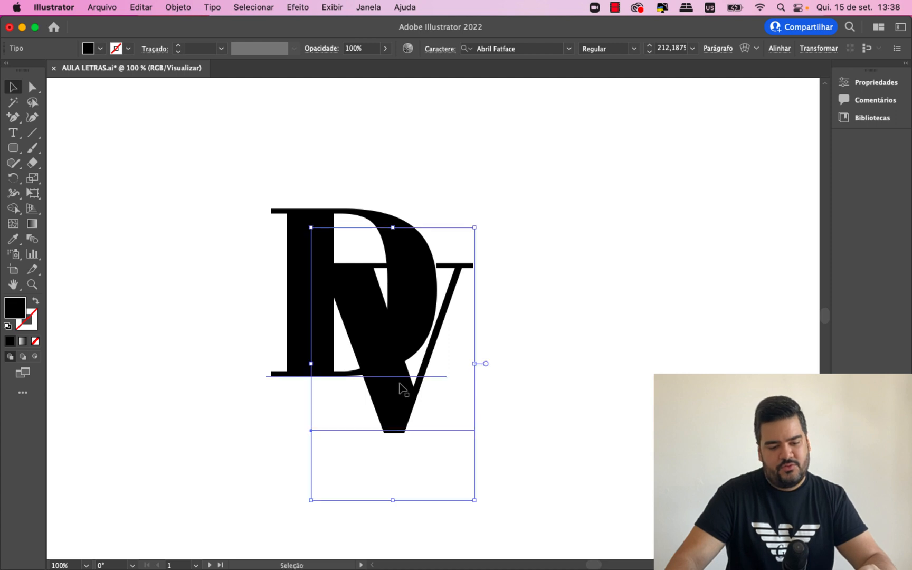
click(573, 402)
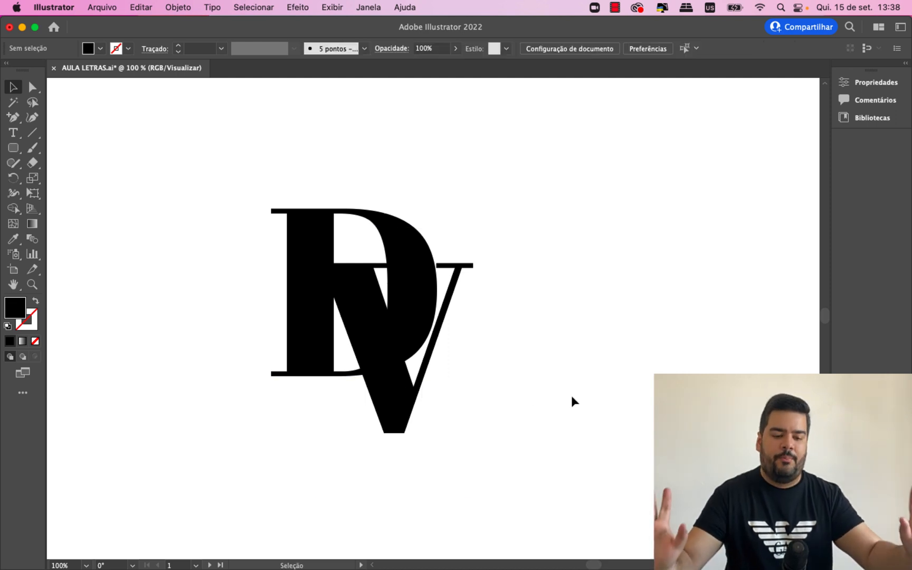
- Select the overlapping D and V and move them together to the middle of the artboard
drag(560, 459, 173, 228)
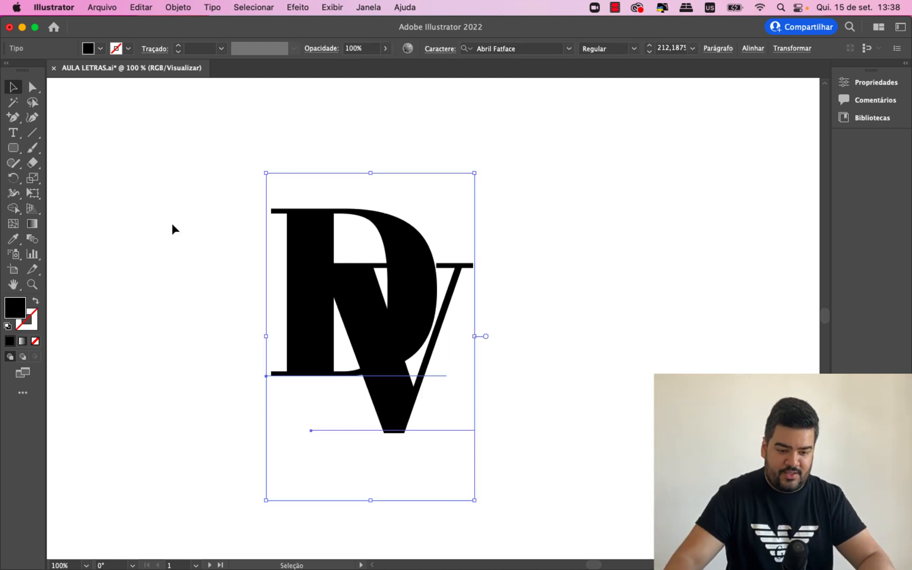
drag(340, 271, 375, 253)
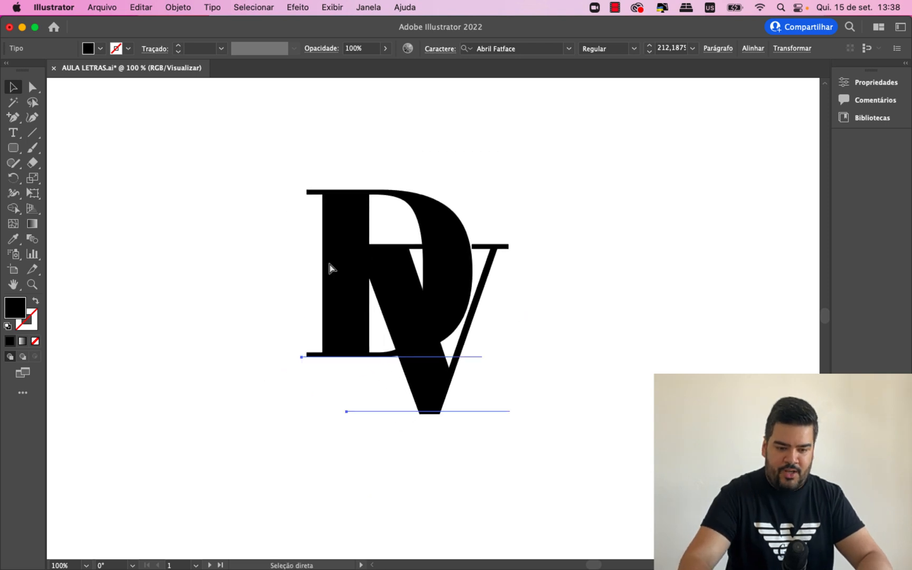
key(super+equal)
drag(403, 305, 394, 311)
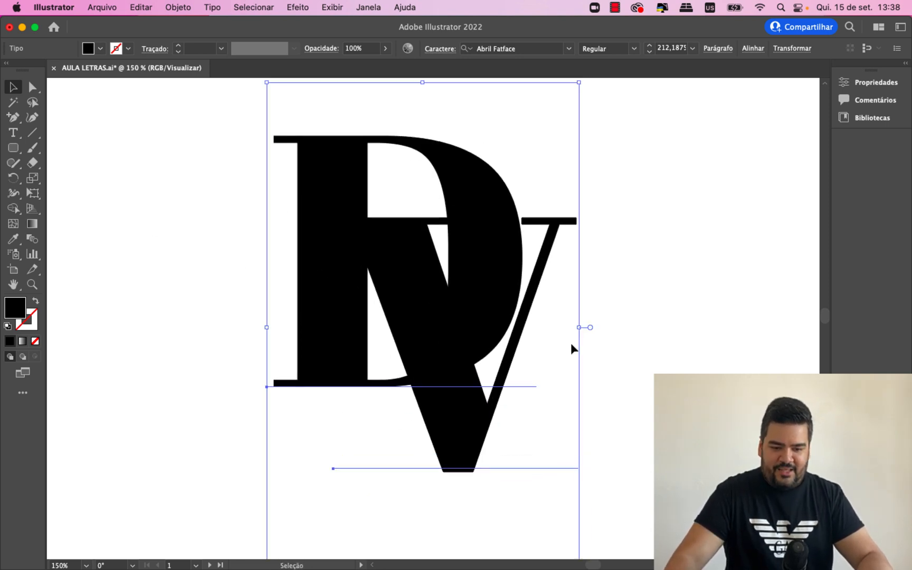
click(629, 350)
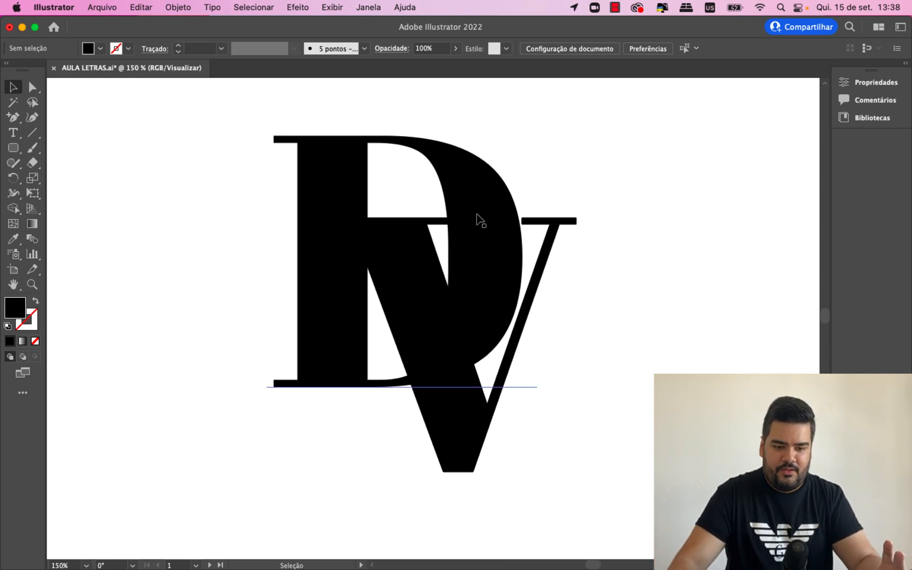
- Check whether the overlapping letters are still editable text
double_click(481, 220)
key(super+a)
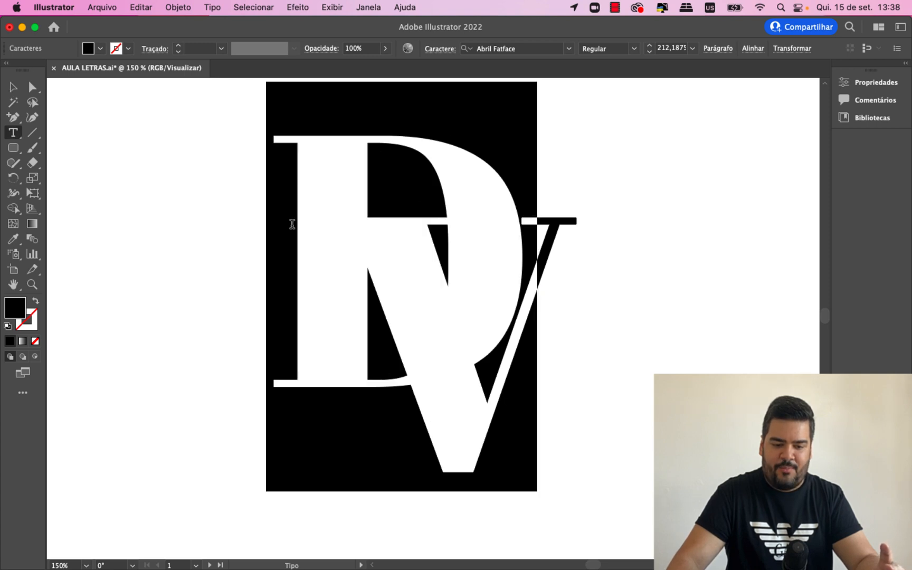
key(Escape)
double_click(447, 440)
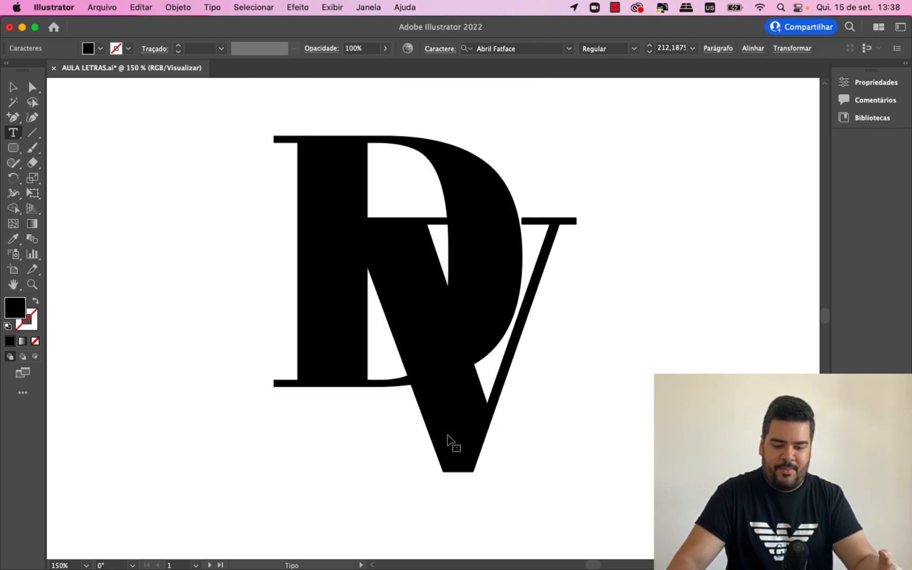
key(super+a)
click(14, 87)
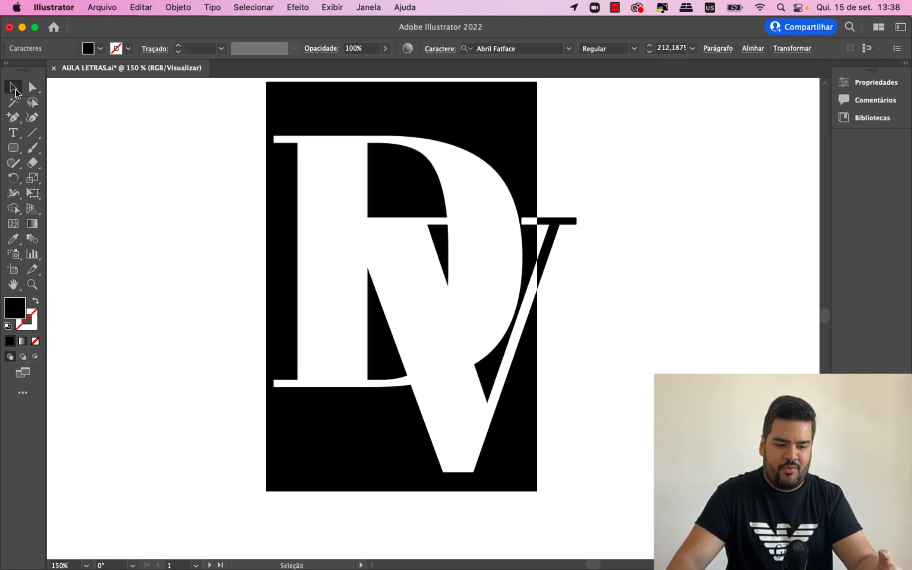
click(104, 154)
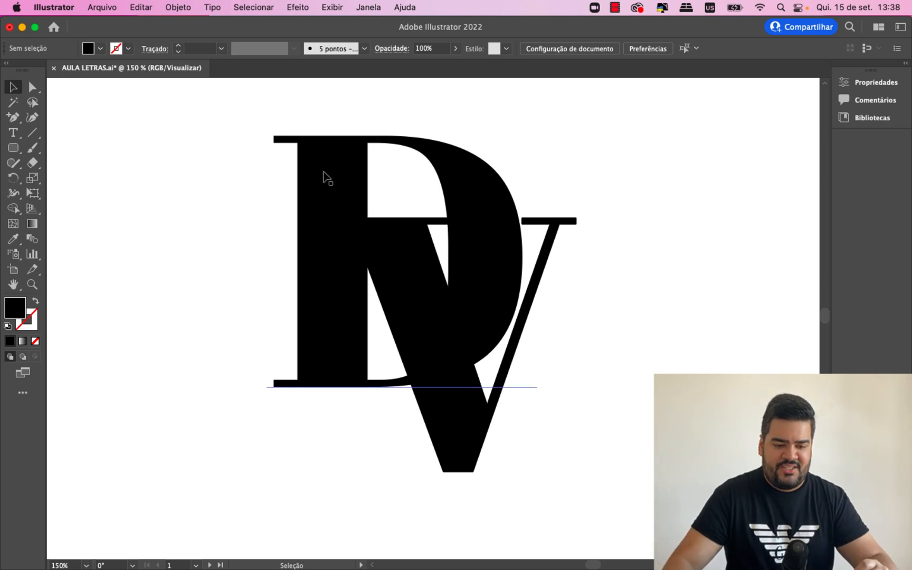
- Convert the D and the V from live text to outlines
click(328, 179)
right_click(327, 162)
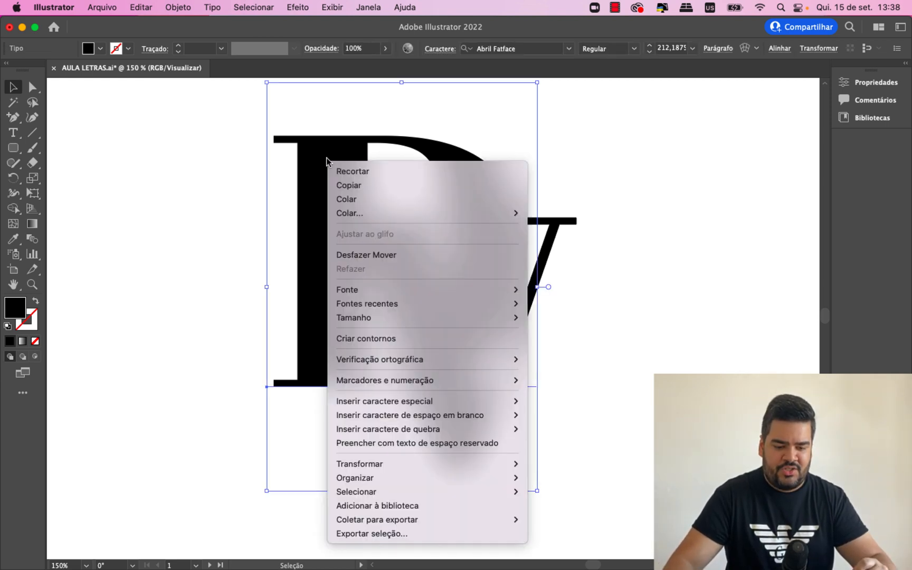
click(376, 339)
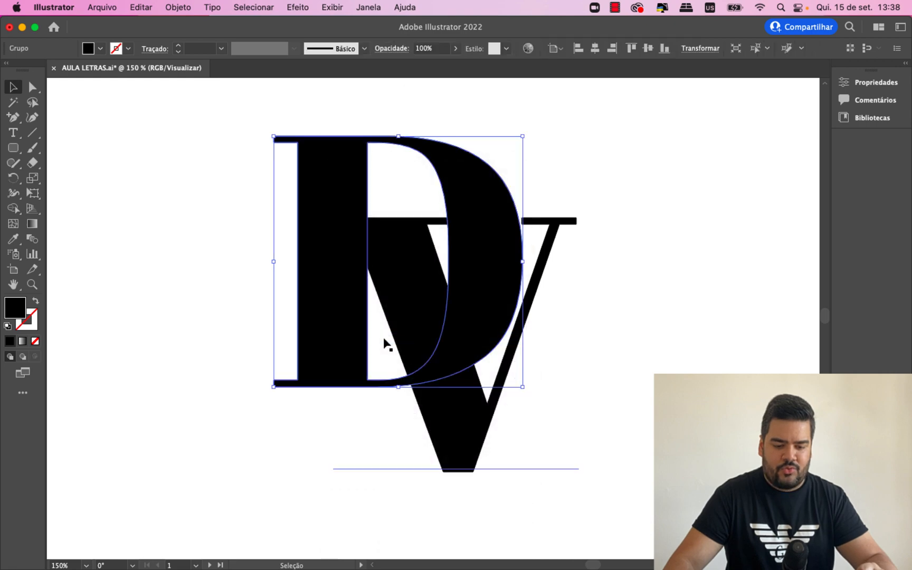
click(463, 425)
right_click(460, 420)
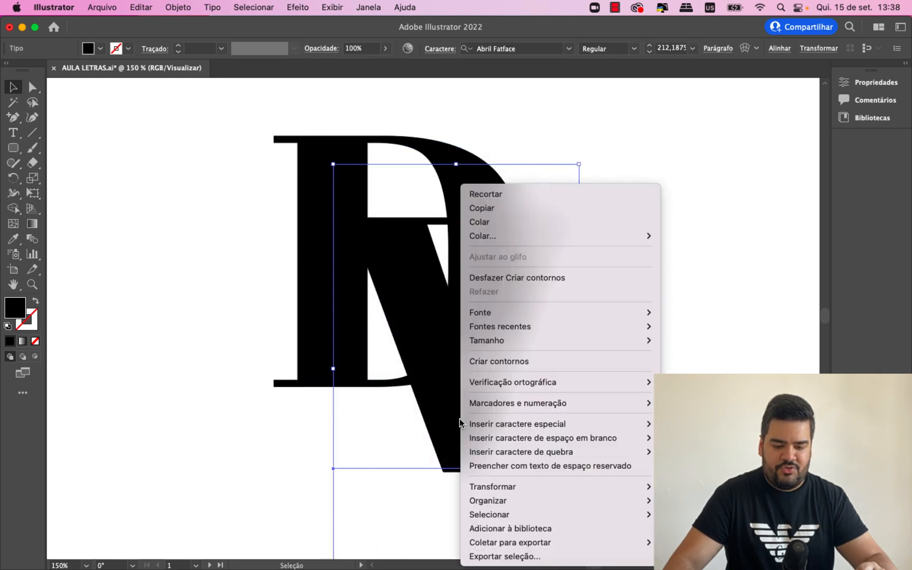
click(495, 361)
click(651, 422)
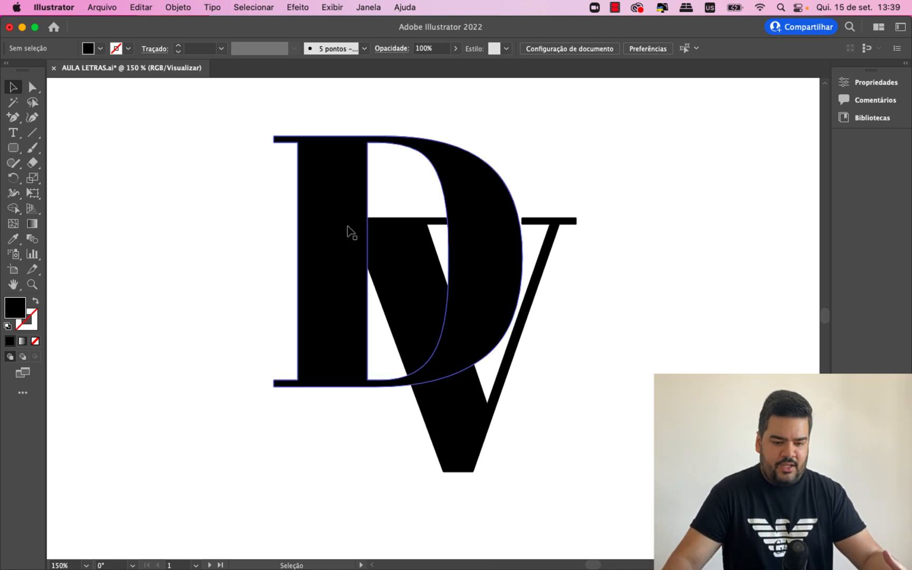
click(405, 245)
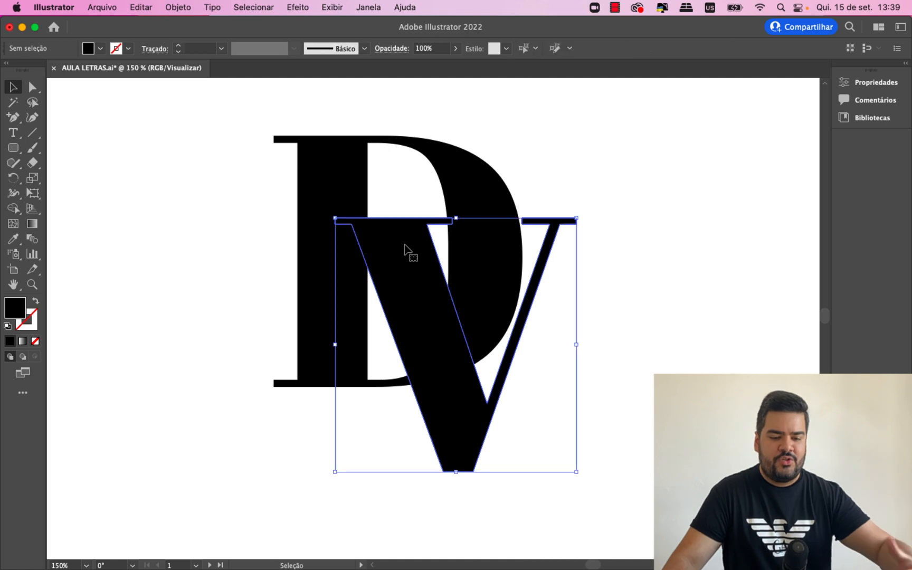
click(621, 288)
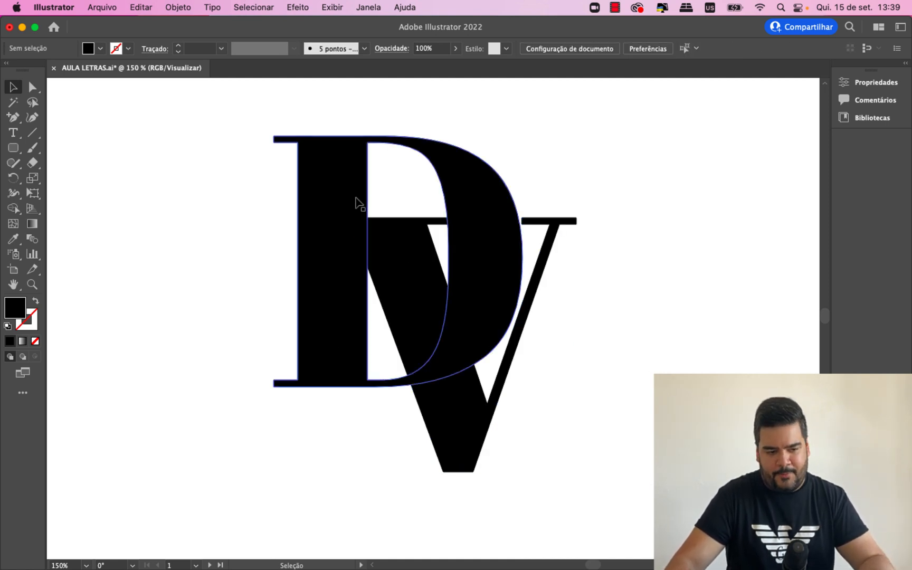
- Select the two stem-side anchor points of the D's inner opening and nudge them left to thin the stem
click(356, 203)
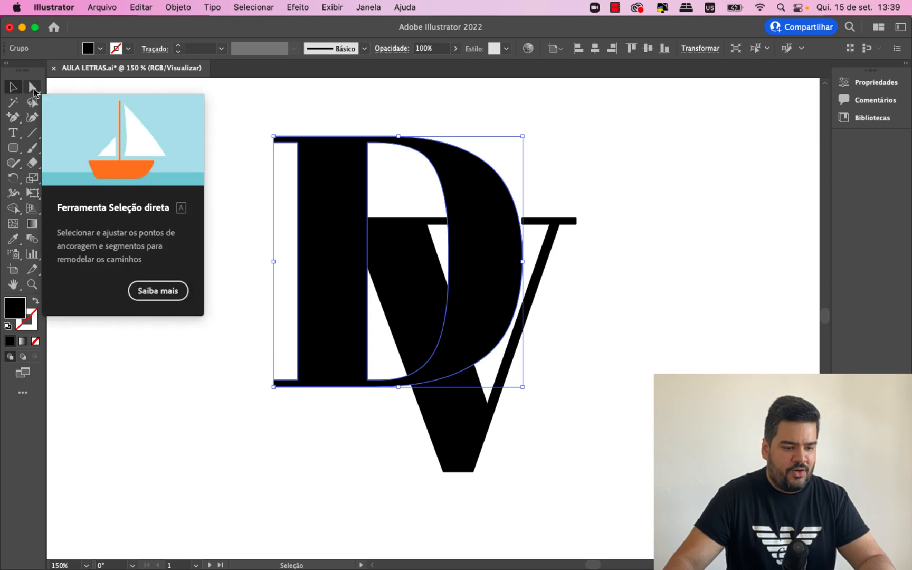
click(33, 88)
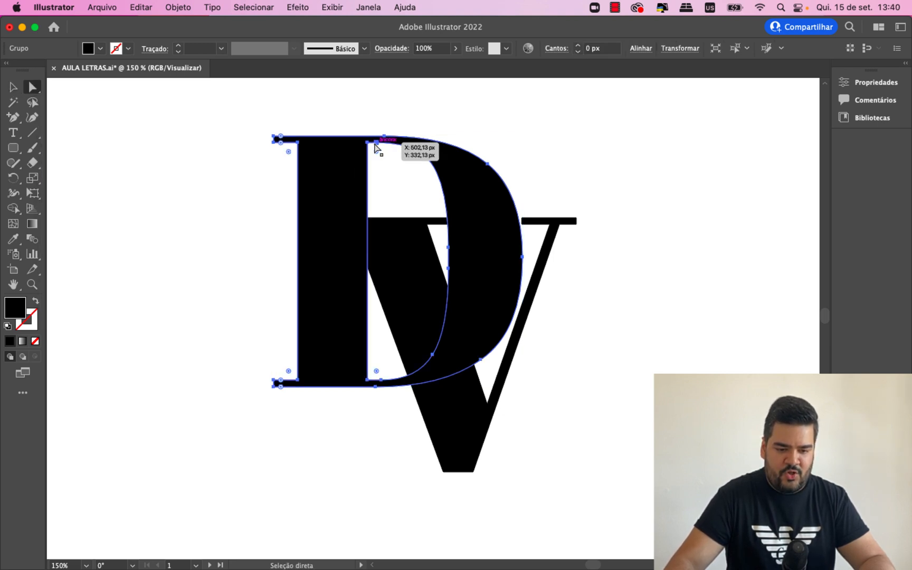
click(368, 380)
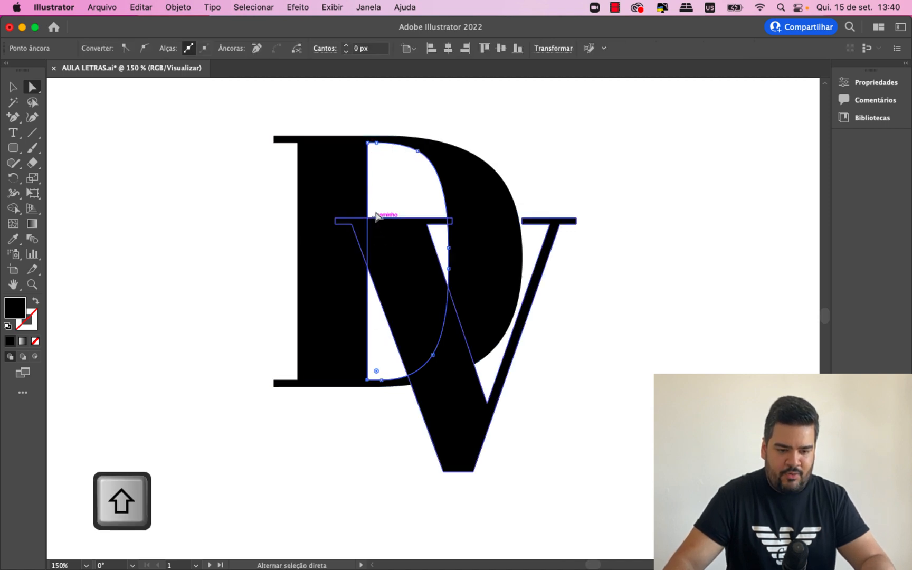
shift+click(368, 143)
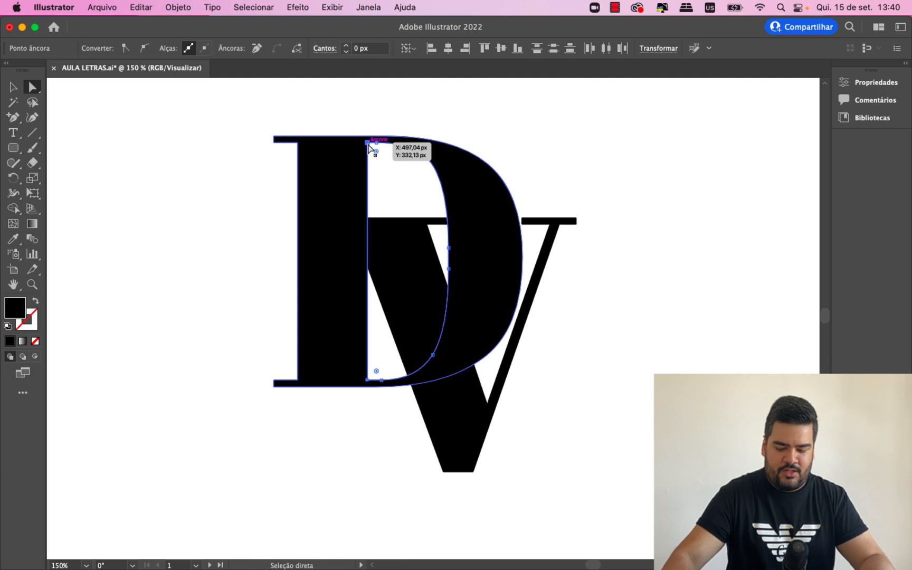
key(Left)
key(Left)
key(Left)
key(Left)
key(Left)
key(Left)
key(Left)
key(Left)
key(Left)
key(Left)
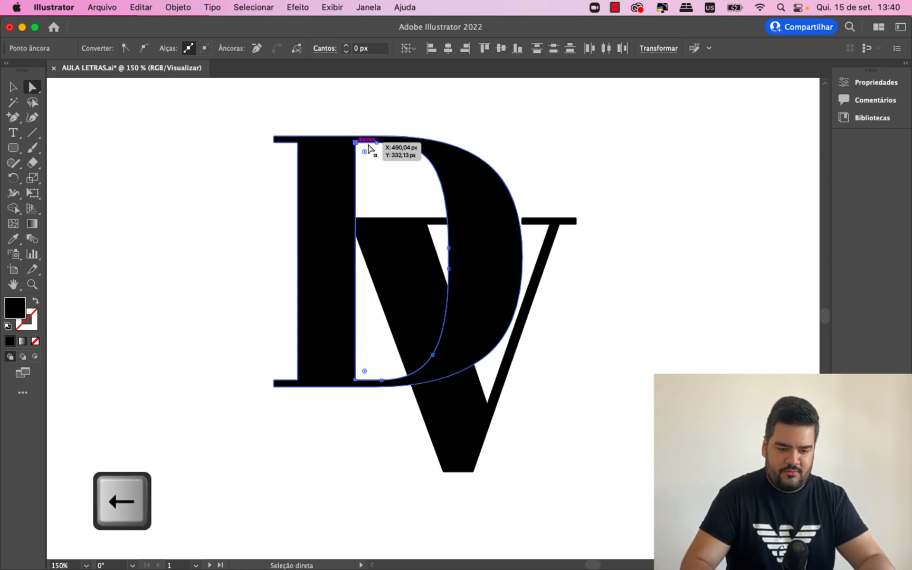
key(Left)
key(Left)
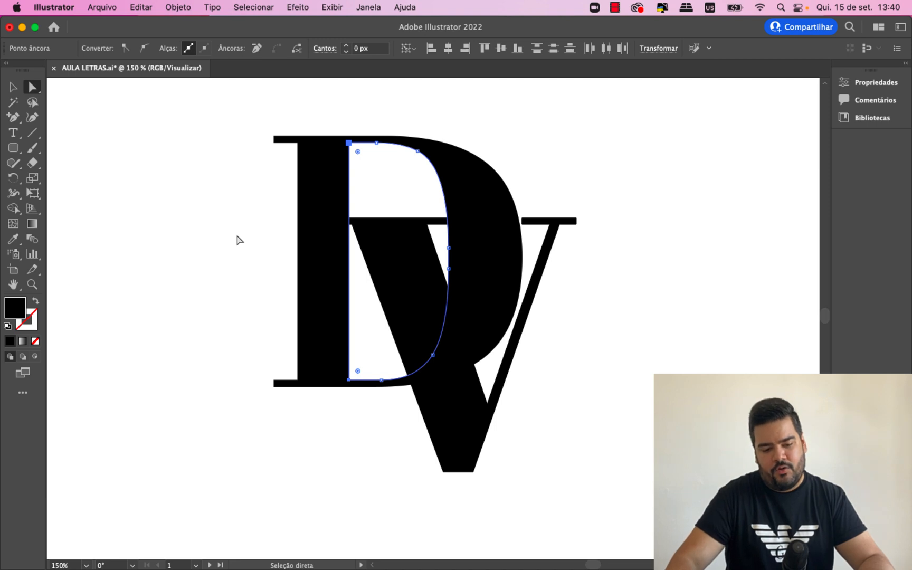
- Nudge the same two anchor points slightly back to the right to thicken the D's stem a little
key(Right)
key(Right)
key(Right)
key(Right)
key(Right)
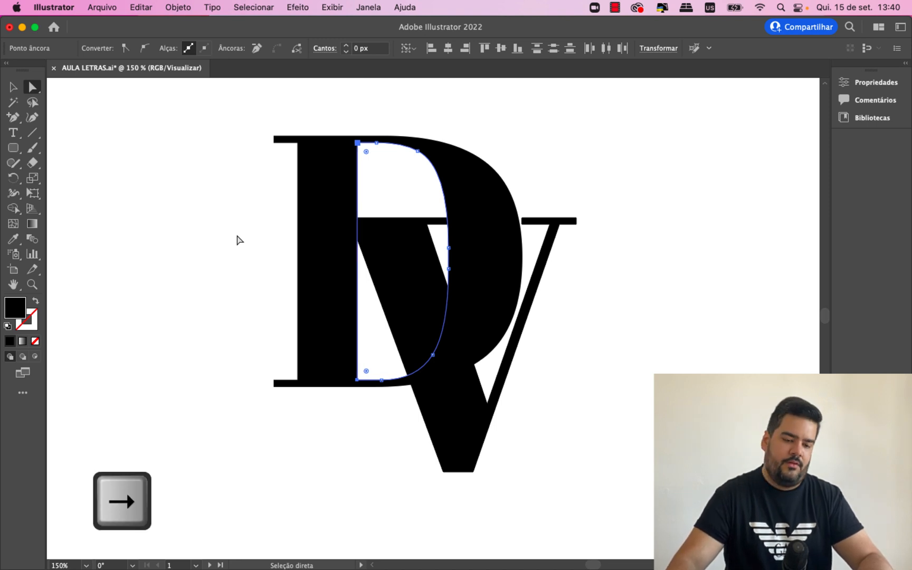
click(214, 254)
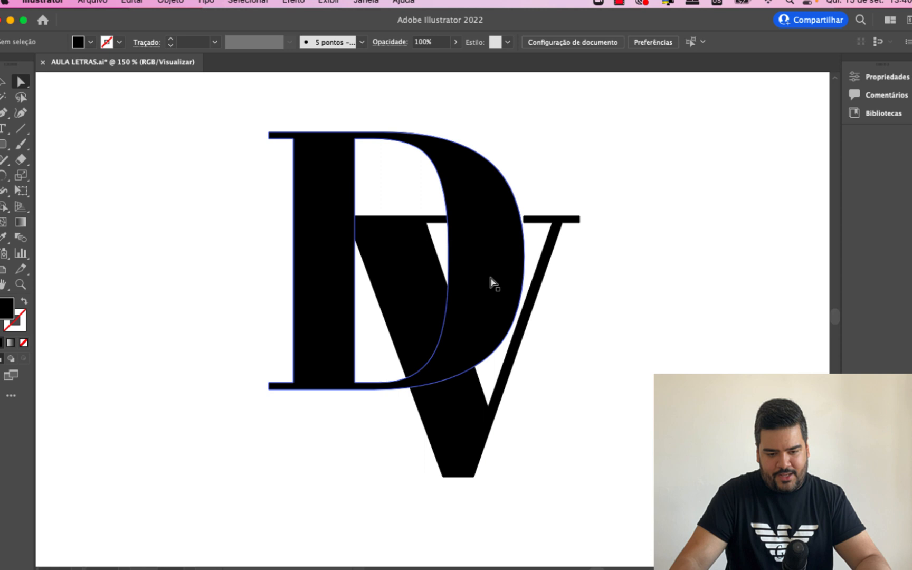
- Try to move the upper middle anchor point of the D's inner curve to the right and undo the move
click(488, 279)
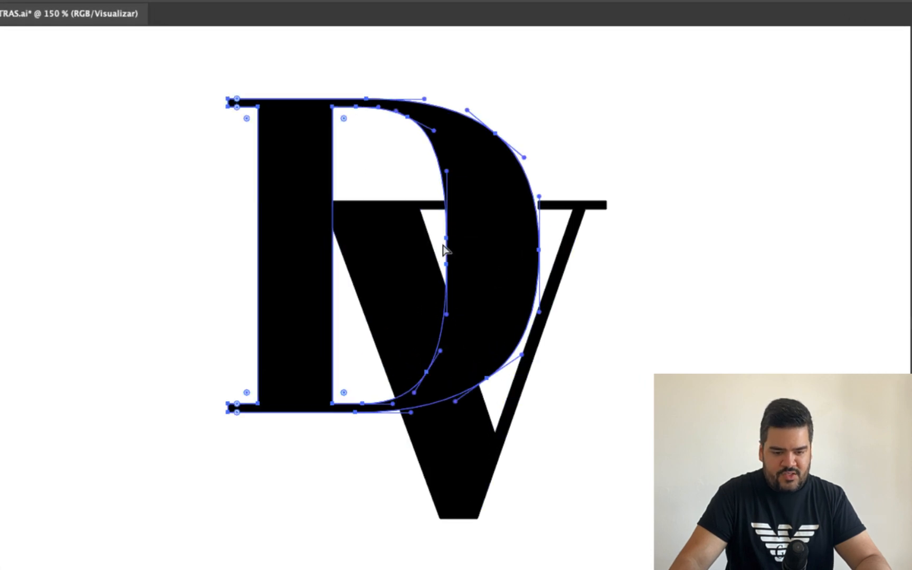
key(v)
drag(447, 238, 466, 239)
key(ctrl+z)
key(a)
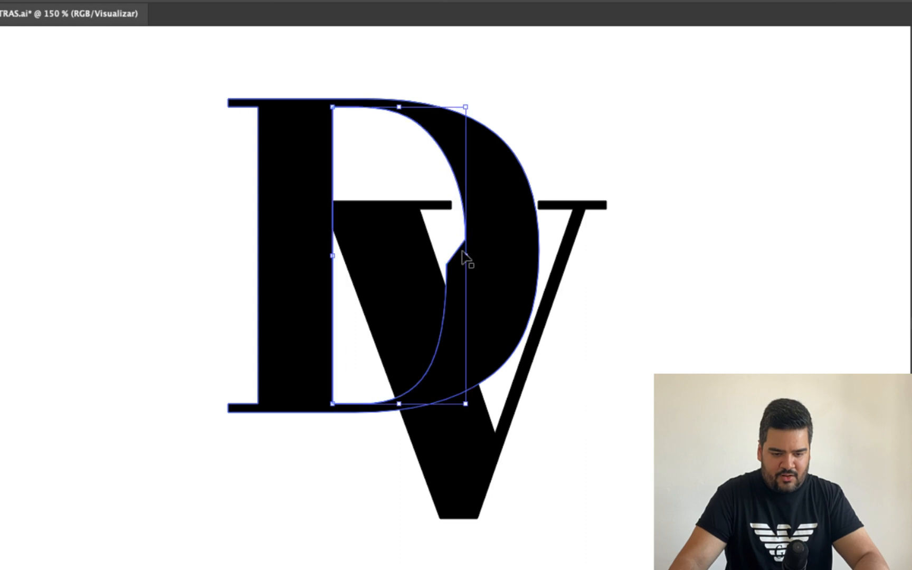
key(ctrl+z)
- Delete the two middle anchor points on the outer side of the D's inner curve with the Curvature tool
click(447, 265)
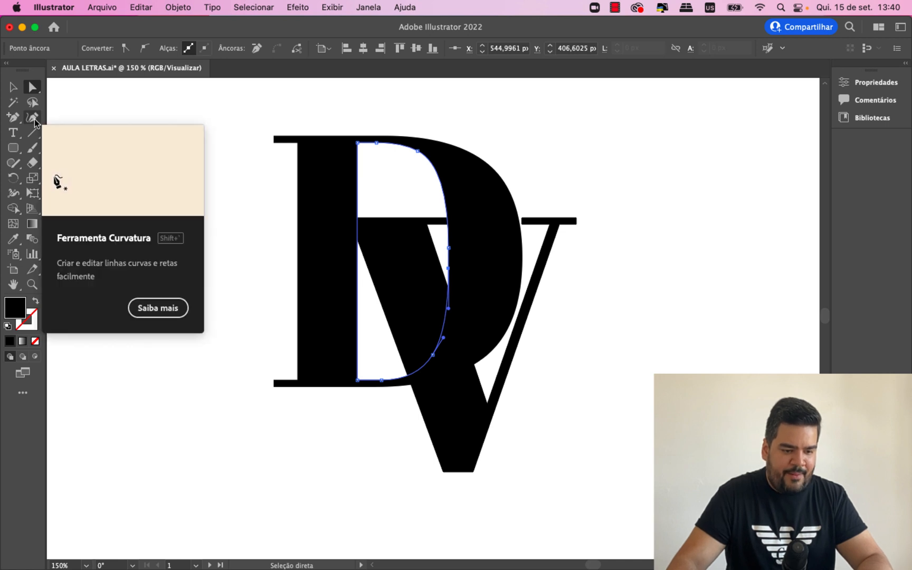
click(33, 119)
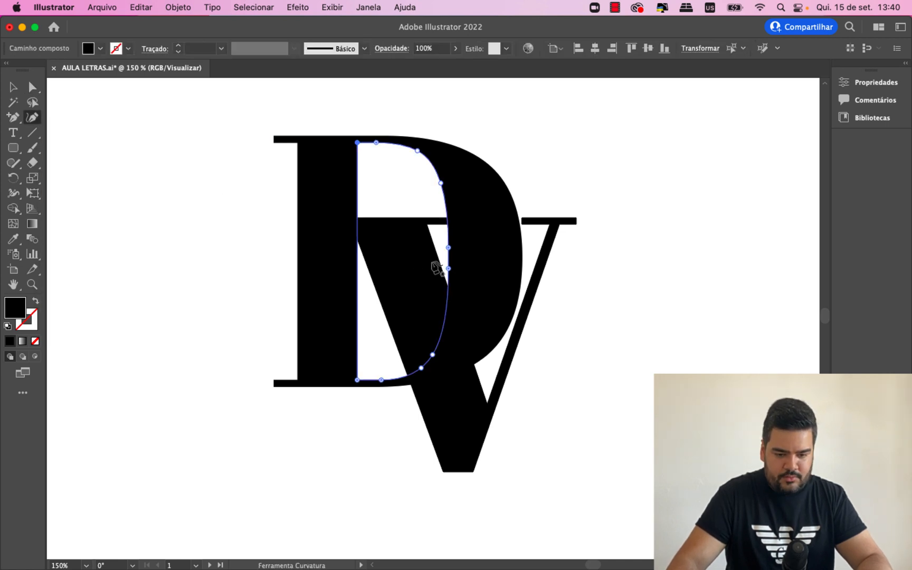
key(BackSpace)
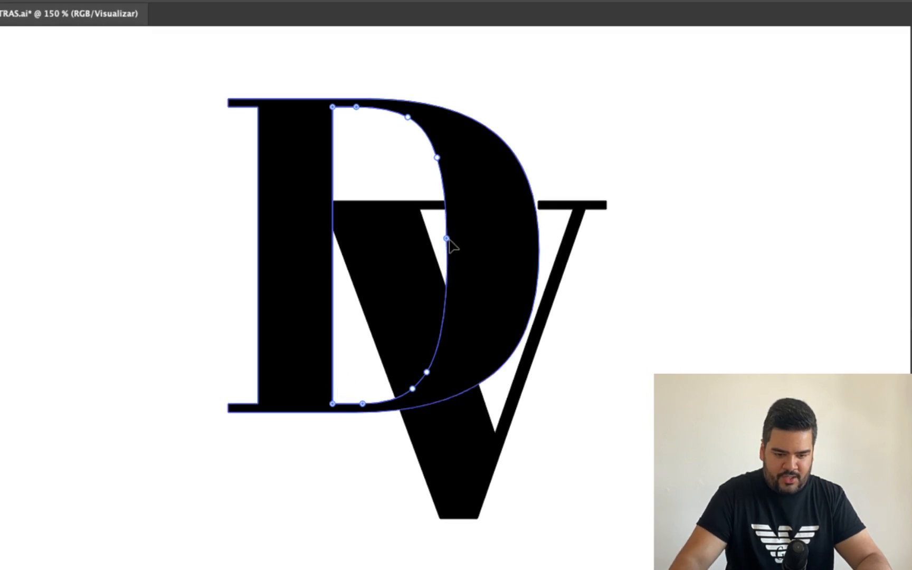
mouse_move(446, 239)
mouse_down()
mouse_move(461, 262)
mouse_move(458, 255)
mouse_up()
key(BackSpace)
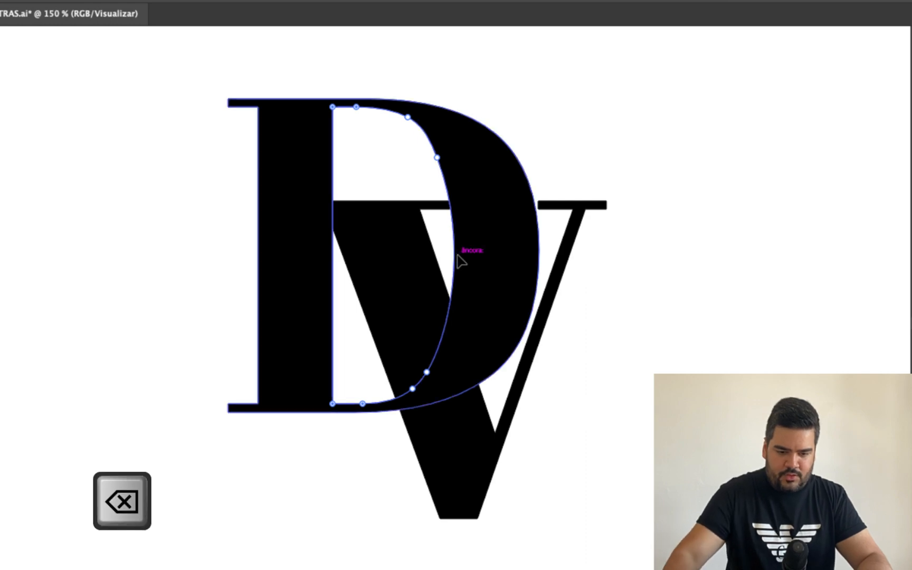
- Remove the upper bend anchor point of the D's inner curve and move the lower one up and outward to make a smooth, wider bowl opening
drag(427, 371, 457, 197)
key(super+z)
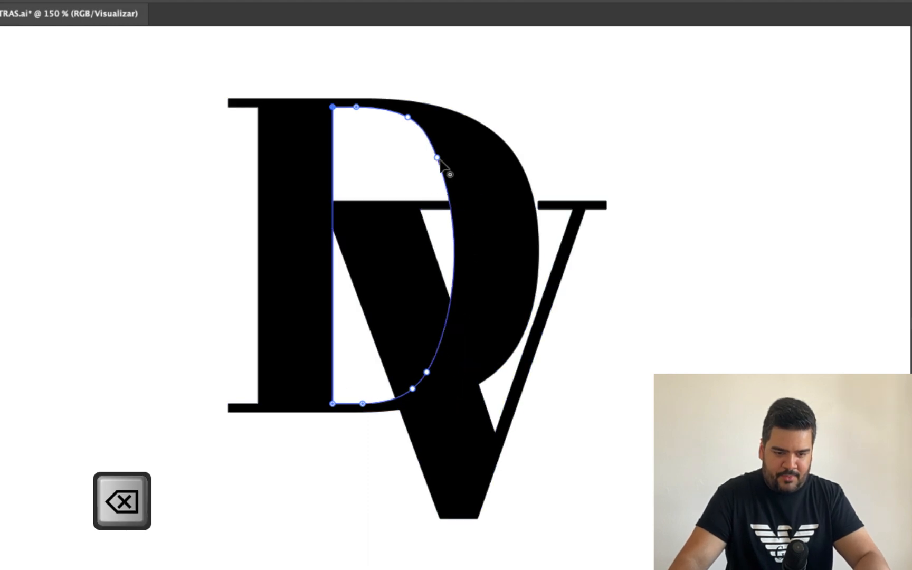
key(BackSpace)
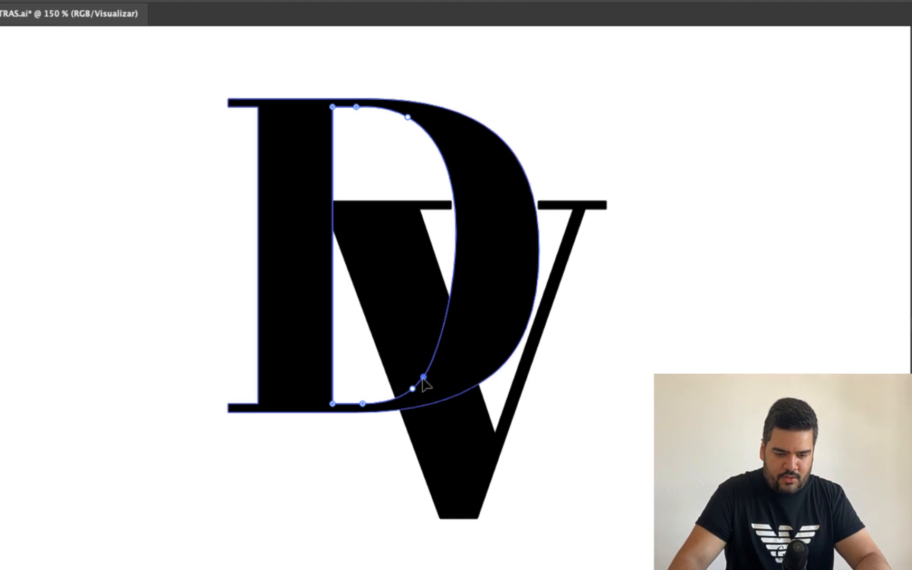
drag(426, 373, 455, 325)
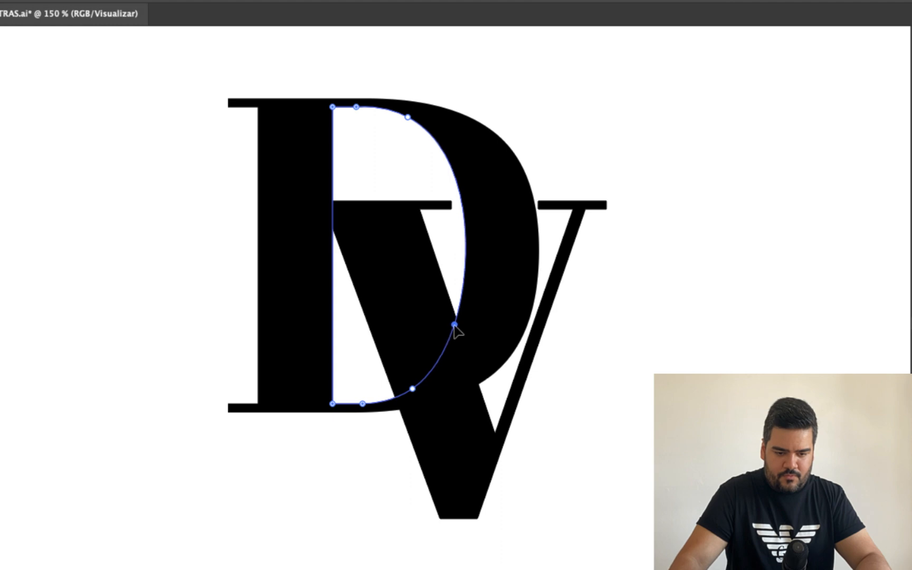
key(v)
click(70, 201)
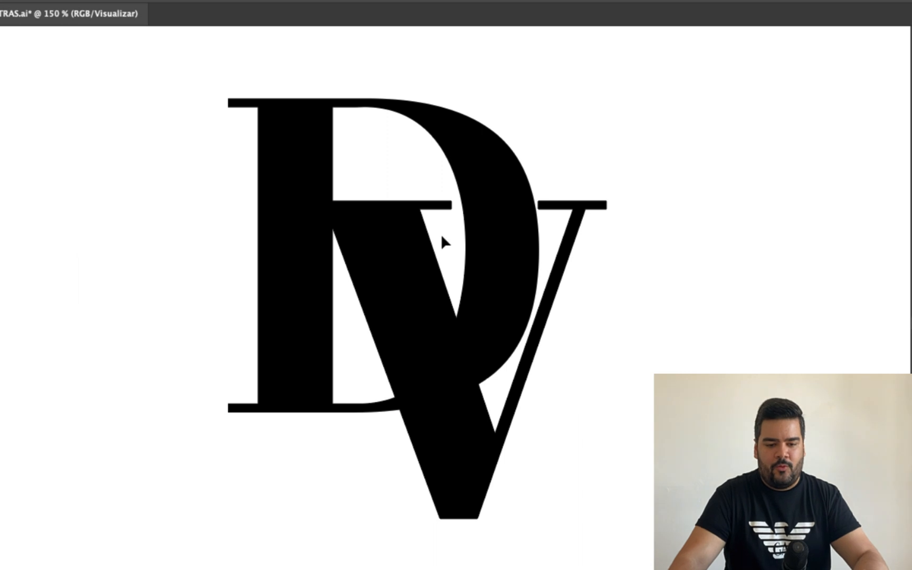
- Shift the whole V slightly right and down relative to the D
click(401, 244)
click(643, 347)
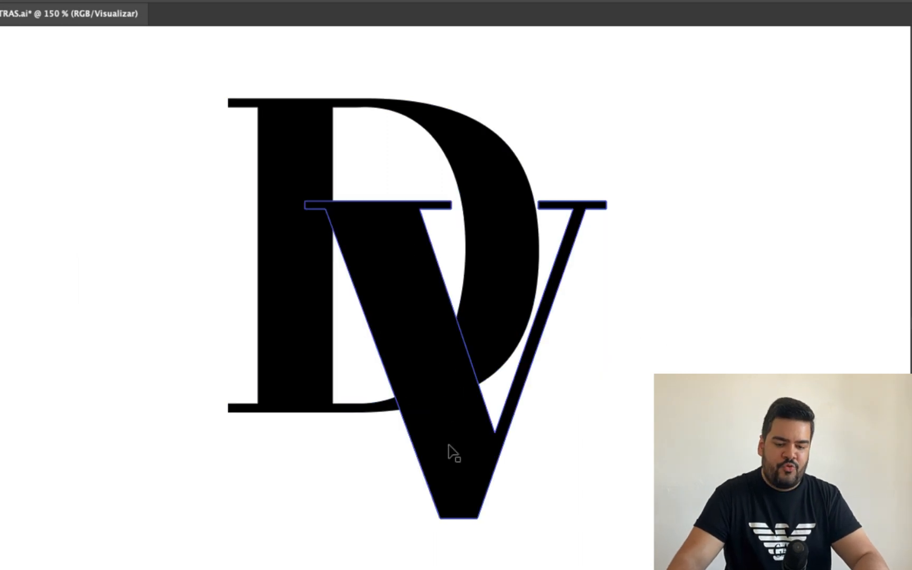
mouse_move(449, 444)
mouse_down()
mouse_move(456, 453)
mouse_move(451, 446)
mouse_up()
key(Right)
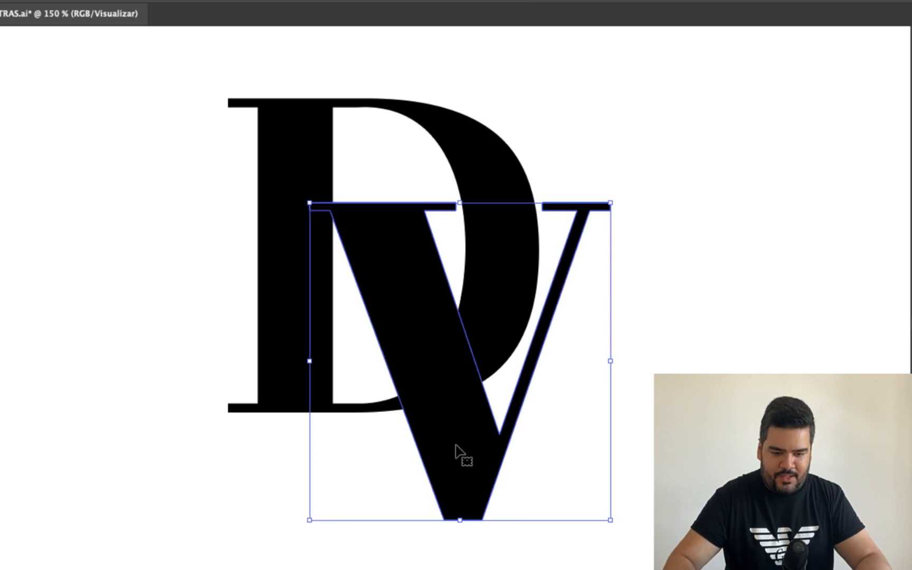
key(Left)
key(Right)
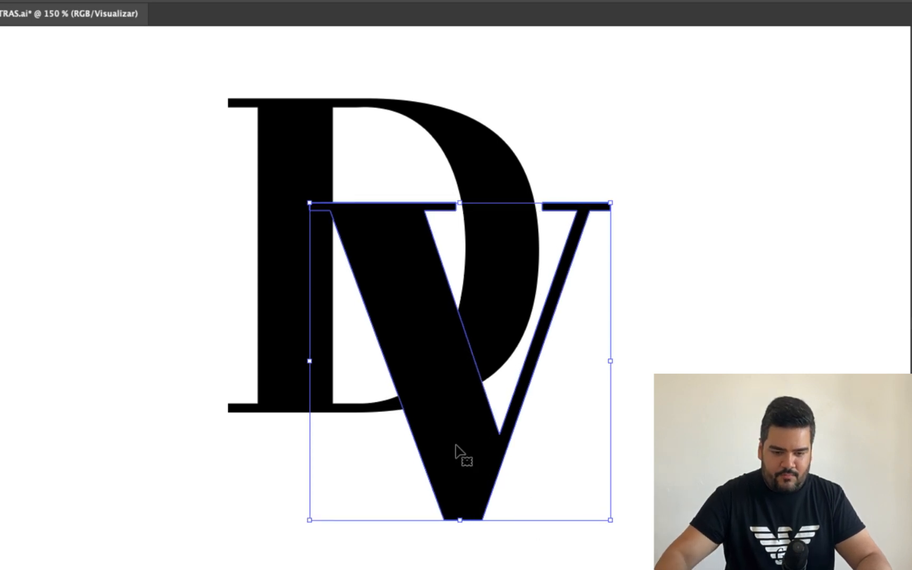
click(731, 327)
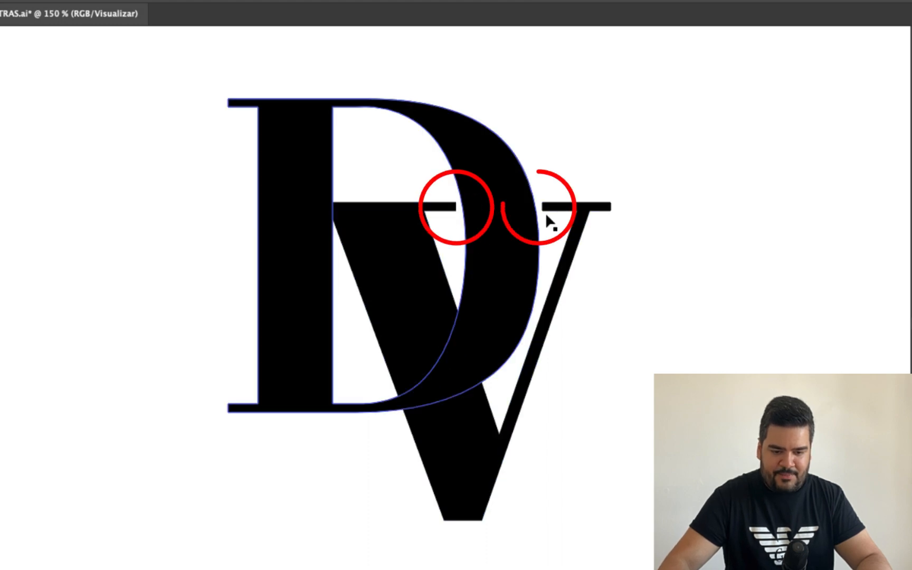
- Examine the DV monogram at a reduced size and up close, checking the gaps between the V's serifs and the D's bowl
key(super+minus)
key(super+minus)
key(super+minus)
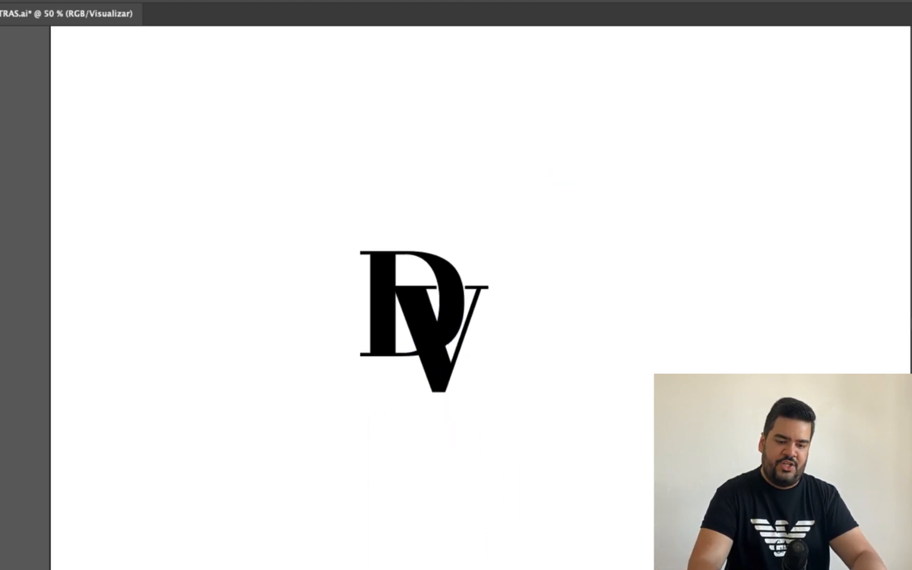
key(super+minus)
key(super+plus)
key(super+plus)
key(super+plus)
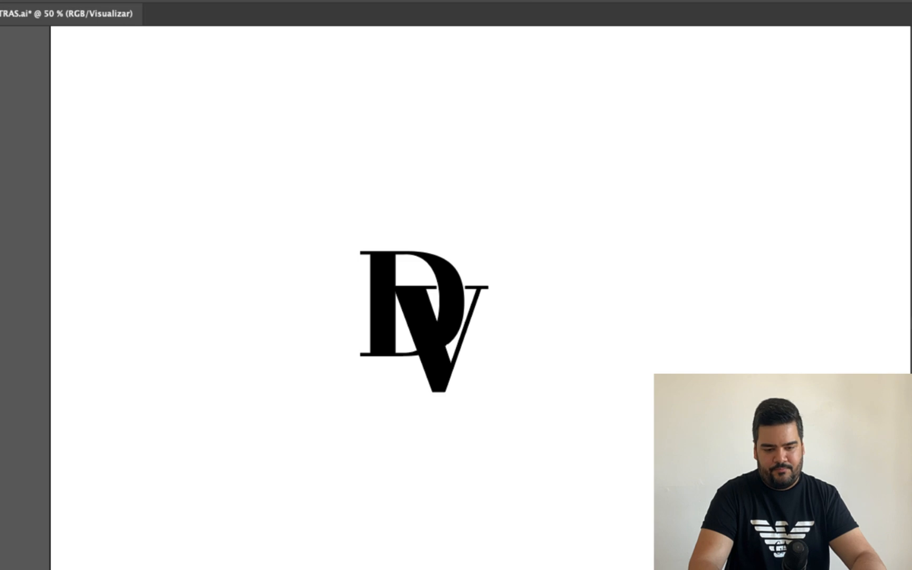
click(472, 436)
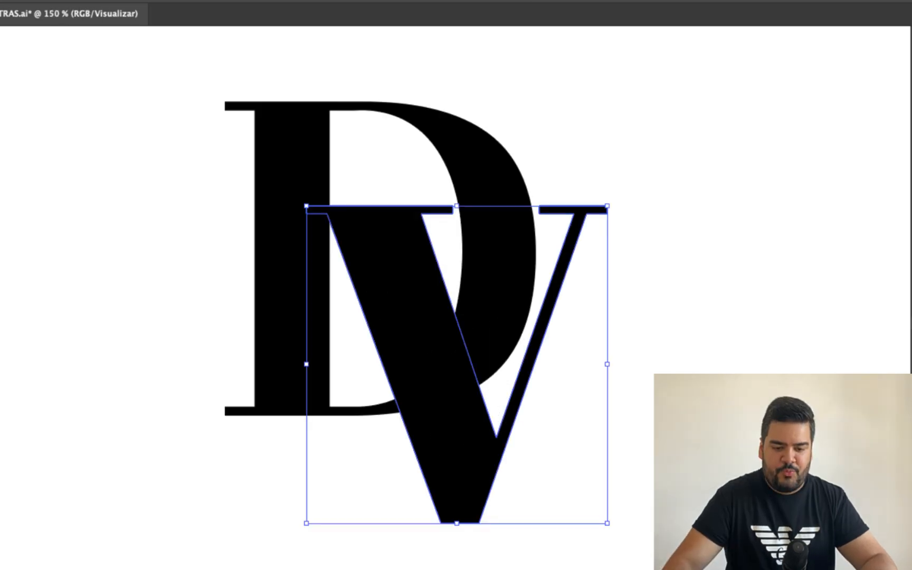
key(super+shift+a)
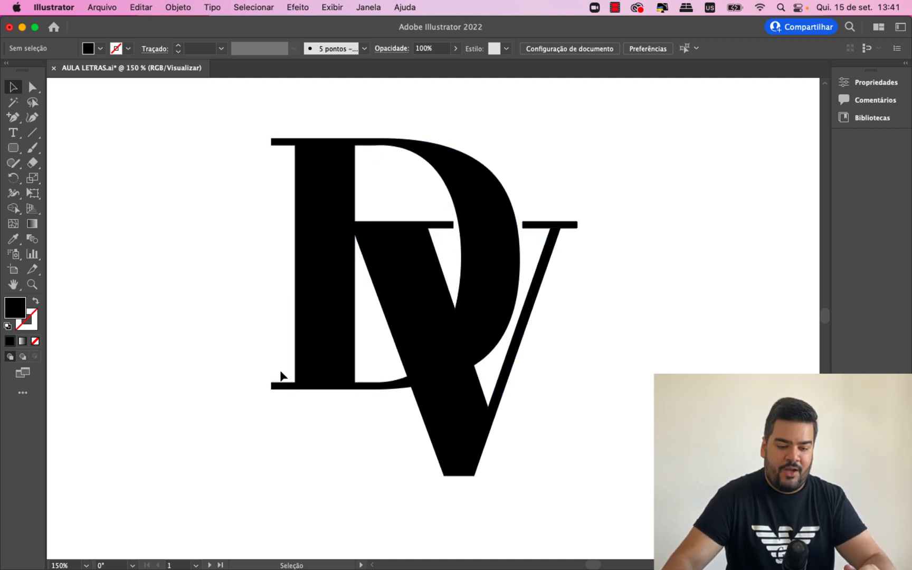
- Isolate the V and thin its thick stem by moving the inner vertex down-left and the stem's inner top anchor point left
click(394, 285)
double_click(393, 279)
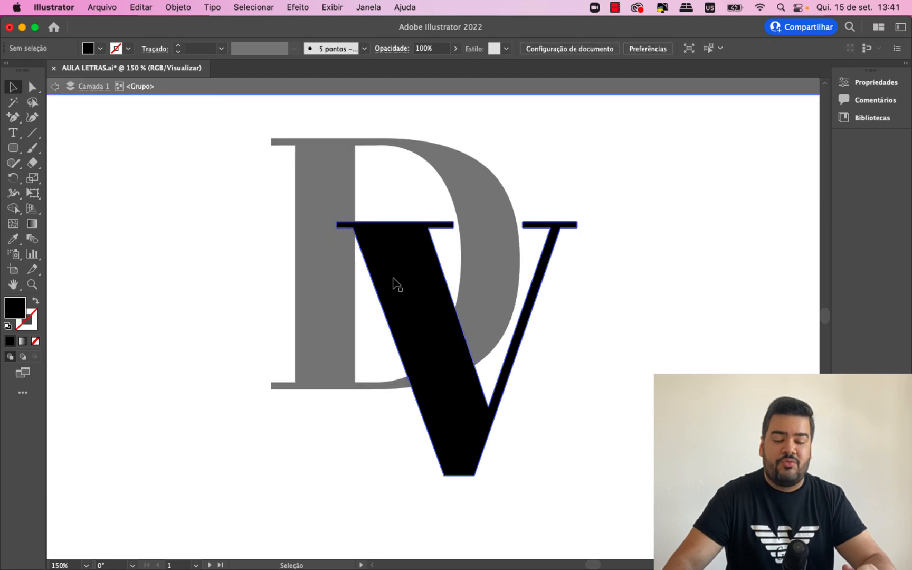
click(31, 87)
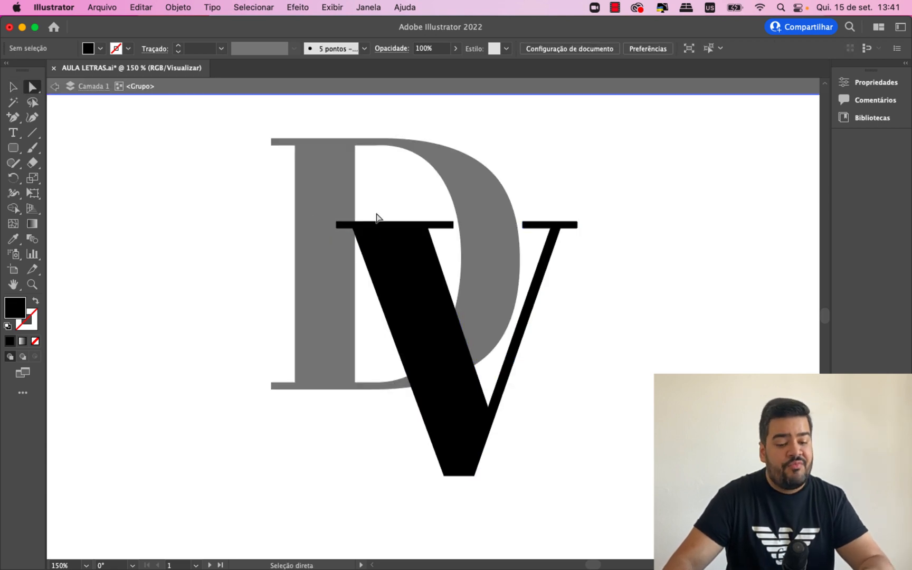
click(429, 228)
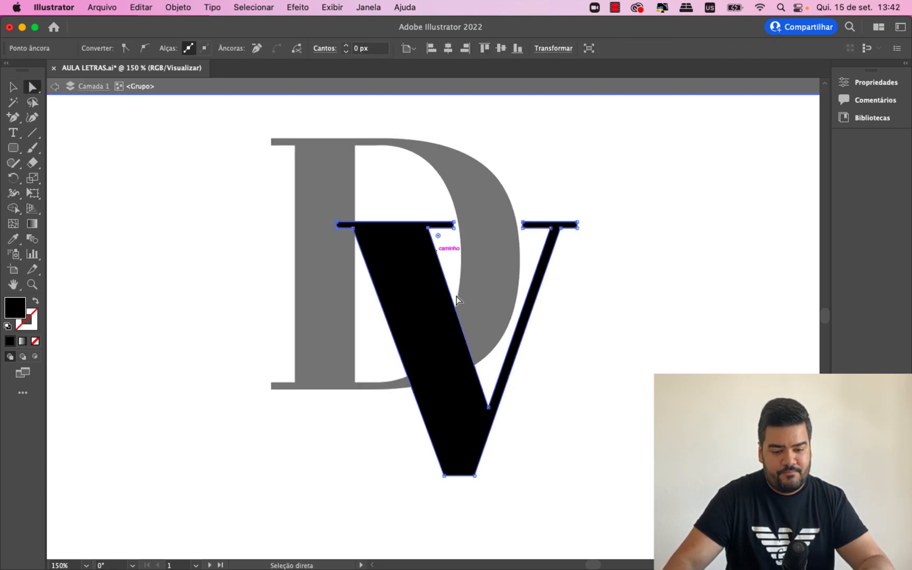
click(487, 408)
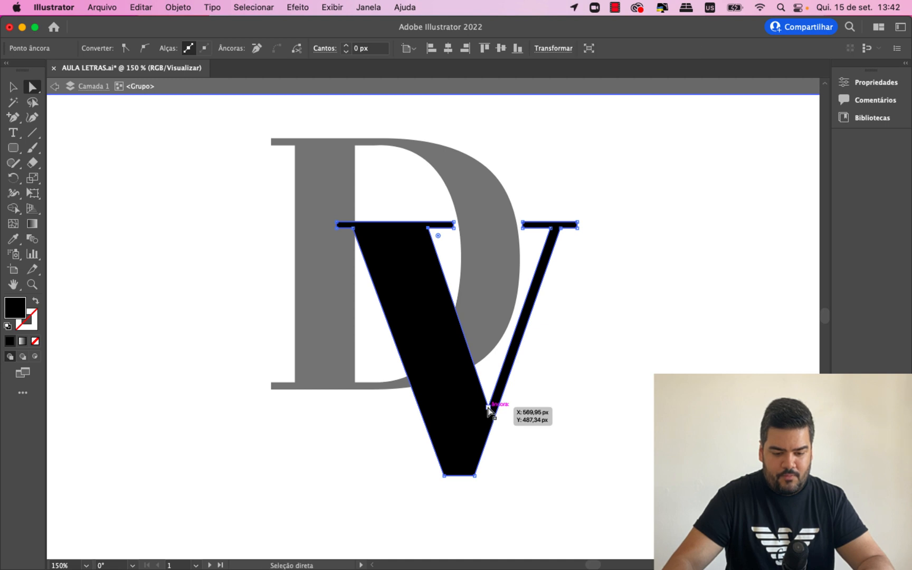
drag(487, 408, 478, 435)
drag(430, 231, 410, 232)
click(14, 87)
double_click(186, 194)
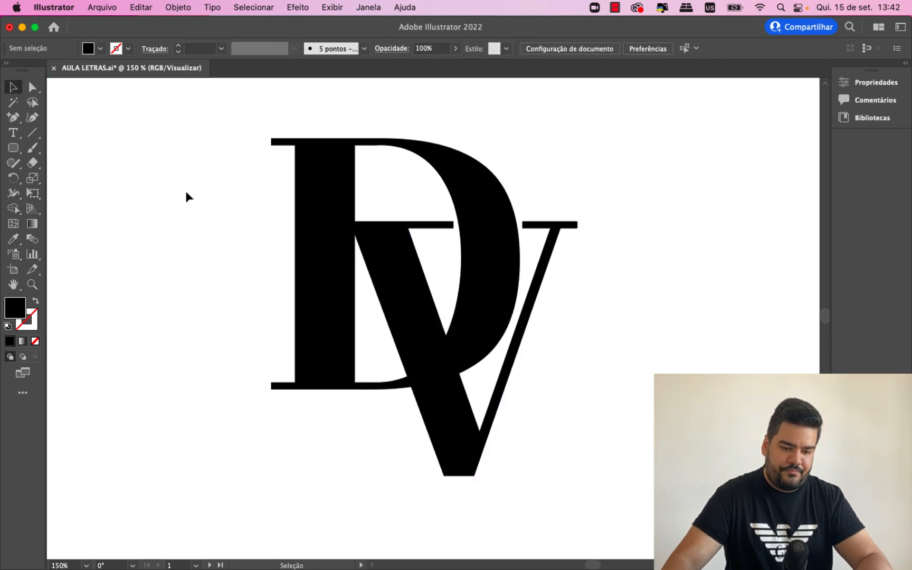
- Thicken the V's heavy stem slightly by moving its inner top anchor point right and the inner vertex up and right
double_click(393, 275)
click(32, 87)
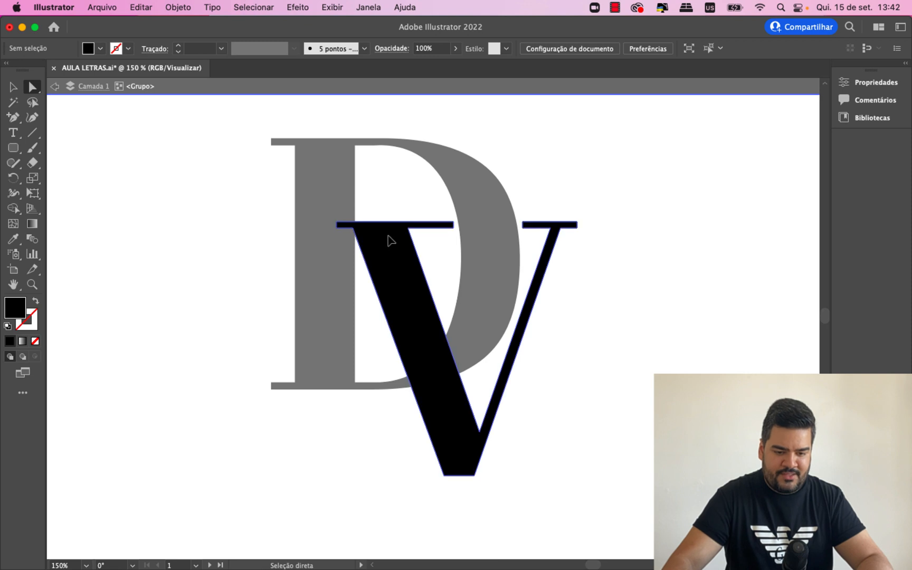
click(409, 233)
drag(410, 232, 417, 232)
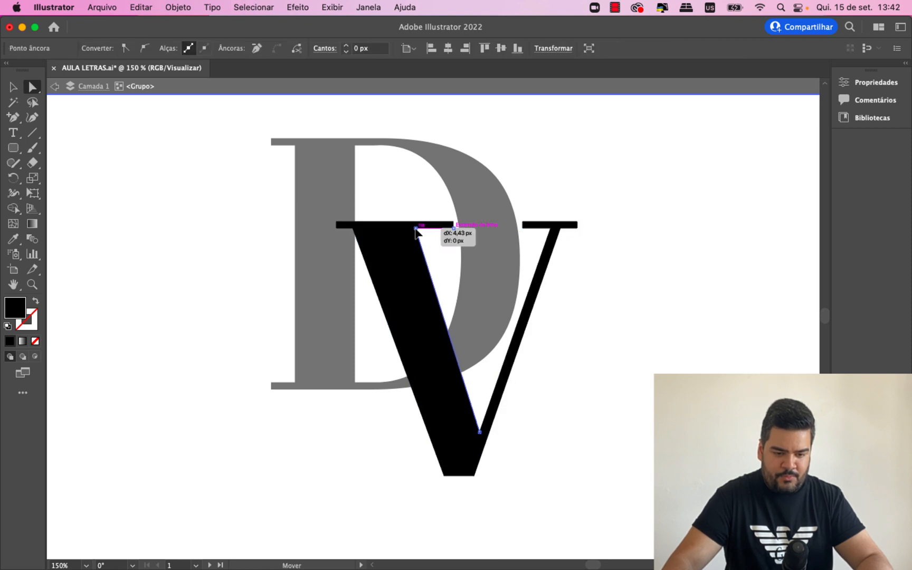
mouse_move(479, 432)
mouse_down()
mouse_move(480, 478)
mouse_move(483, 415)
mouse_move(484, 423)
mouse_up()
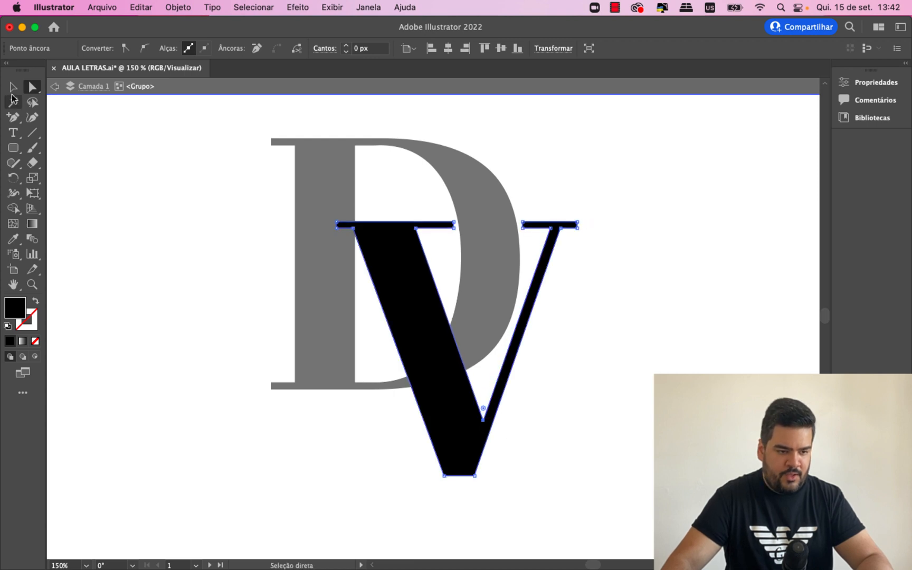
click(14, 87)
click(132, 204)
- Fine-tune the V's inner vertex slightly up and right, and leave isolation mode
click(459, 399)
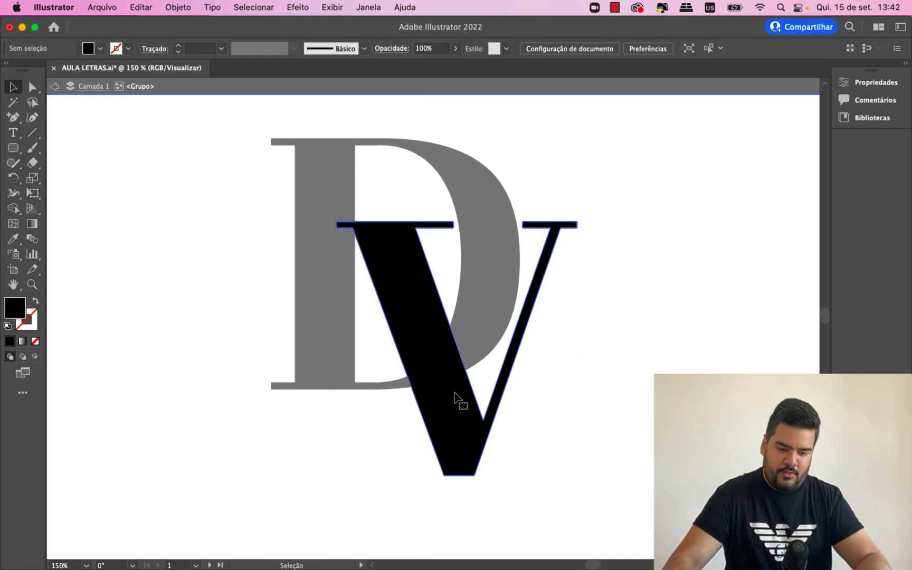
key(a)
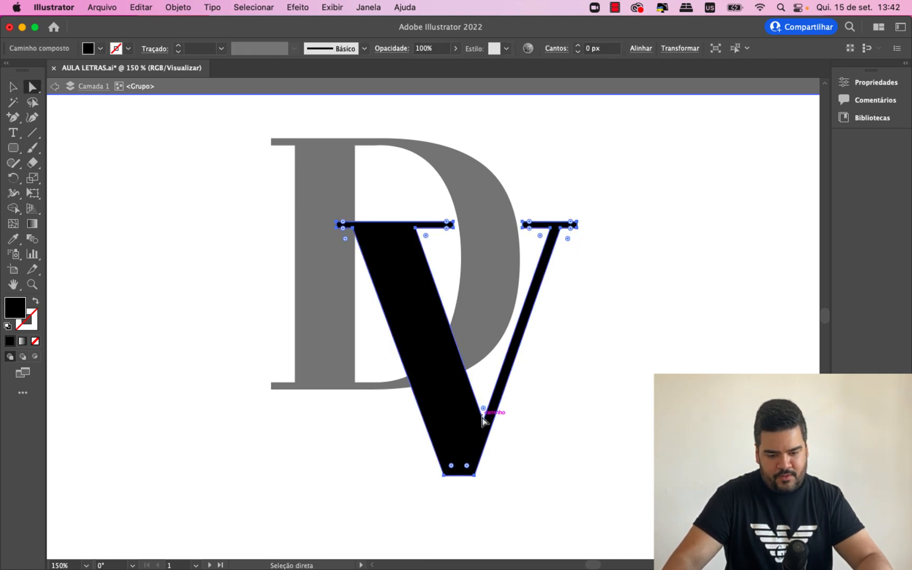
drag(484, 418, 484, 417)
click(13, 86)
click(133, 203)
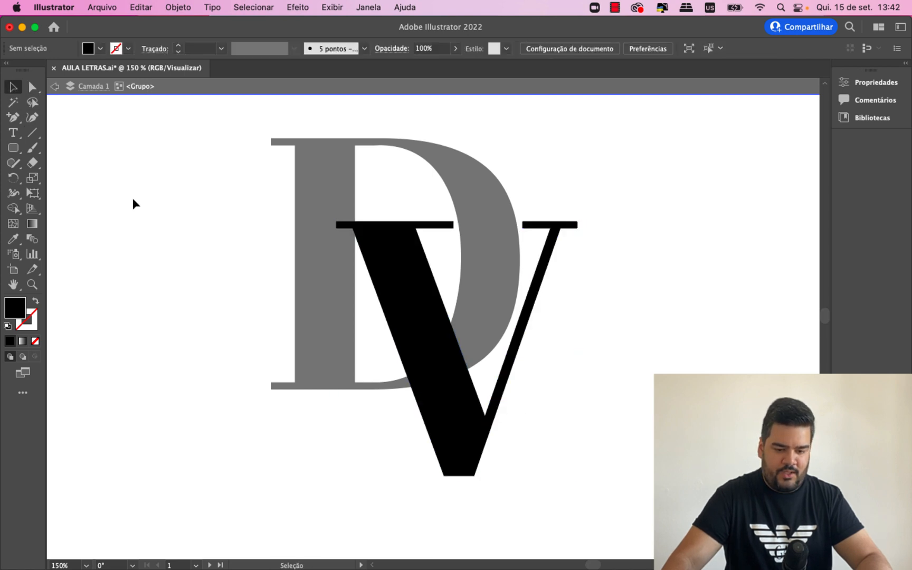
double_click(133, 199)
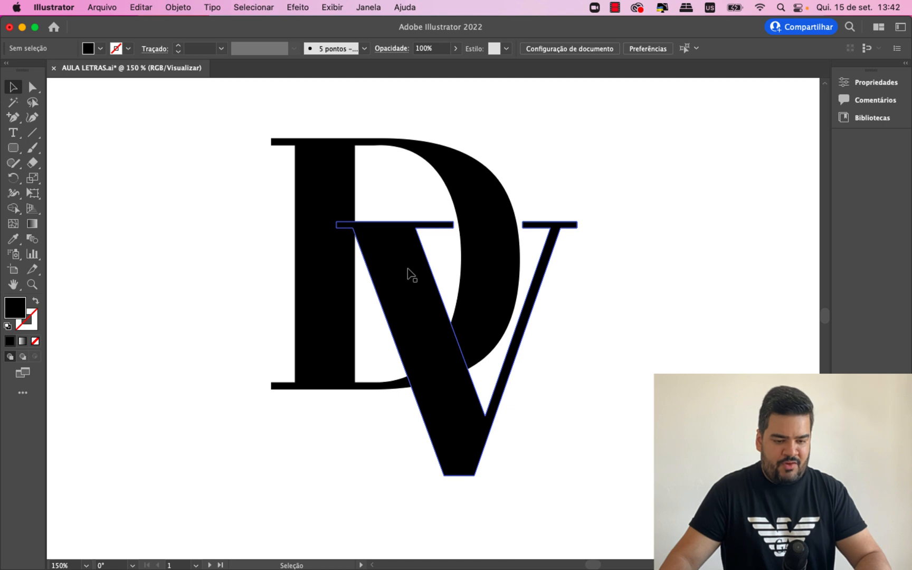
- Select both the V and the D and split them at their overlaps with the Pathfinder Divide operation
click(417, 311)
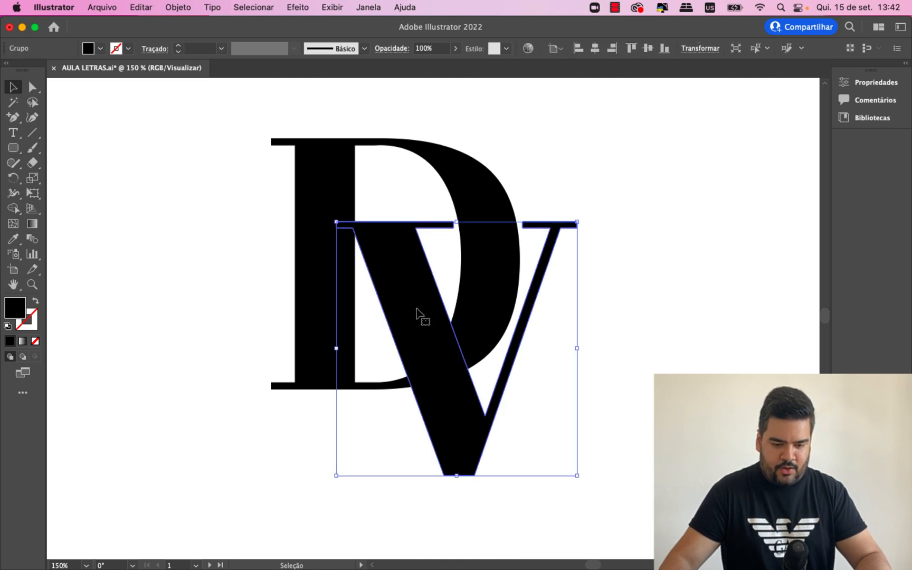
shift+click(473, 182)
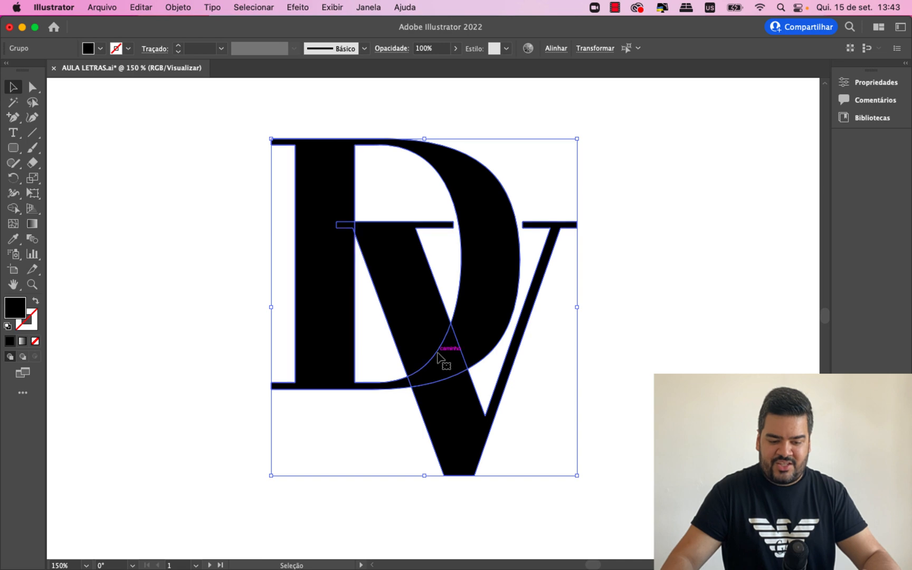
click(367, 6)
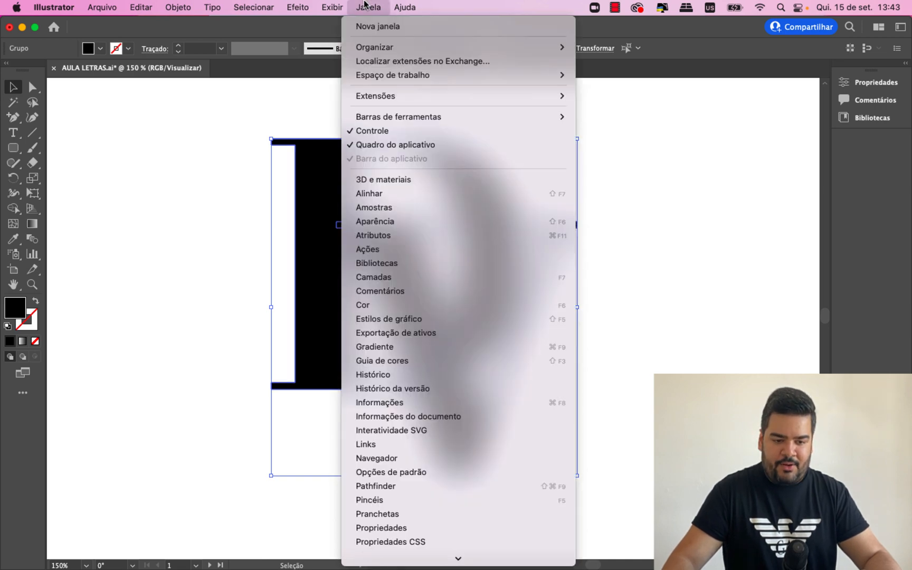
click(461, 486)
drag(756, 145, 668, 150)
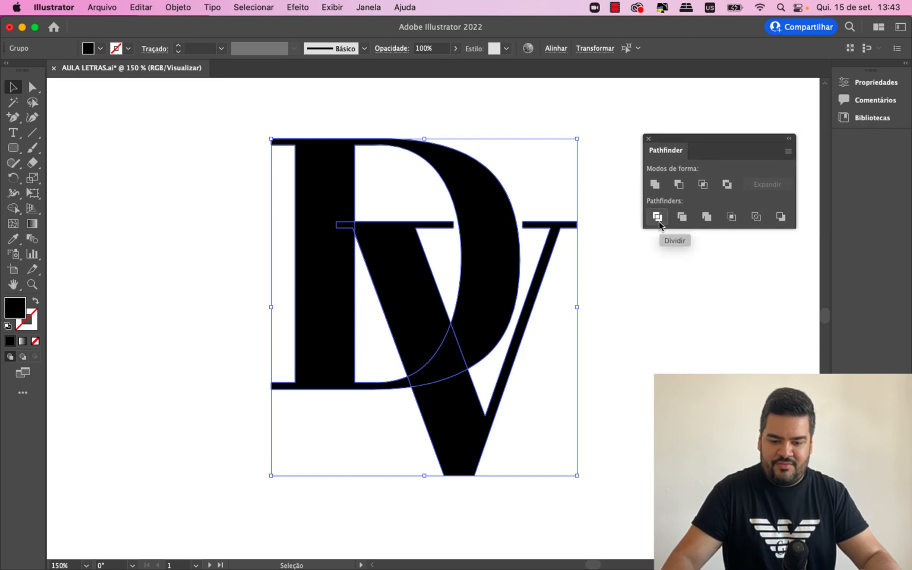
click(659, 219)
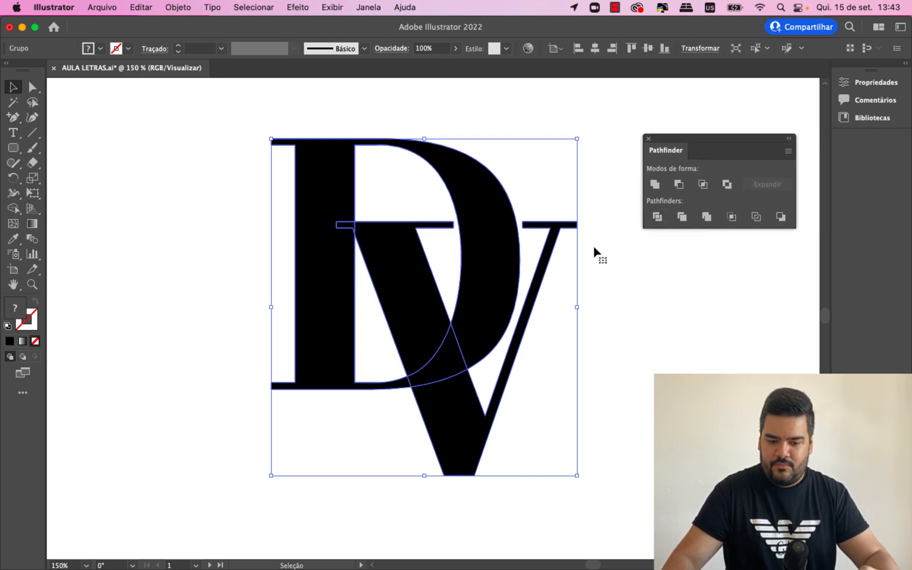
- Ungroup the divided artwork and select the piece where the V's thick stem crosses the D's lower curve
right_click(489, 271)
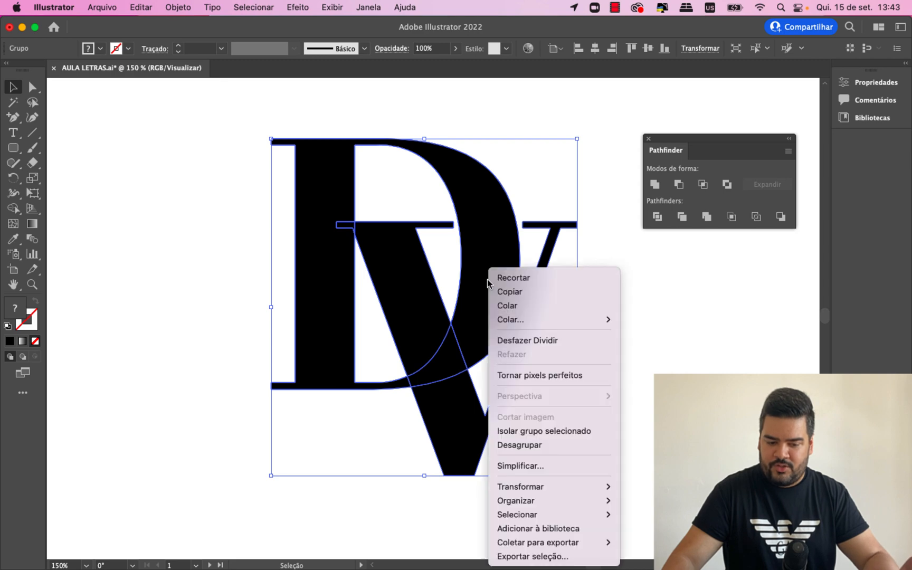
click(539, 448)
click(575, 356)
click(441, 368)
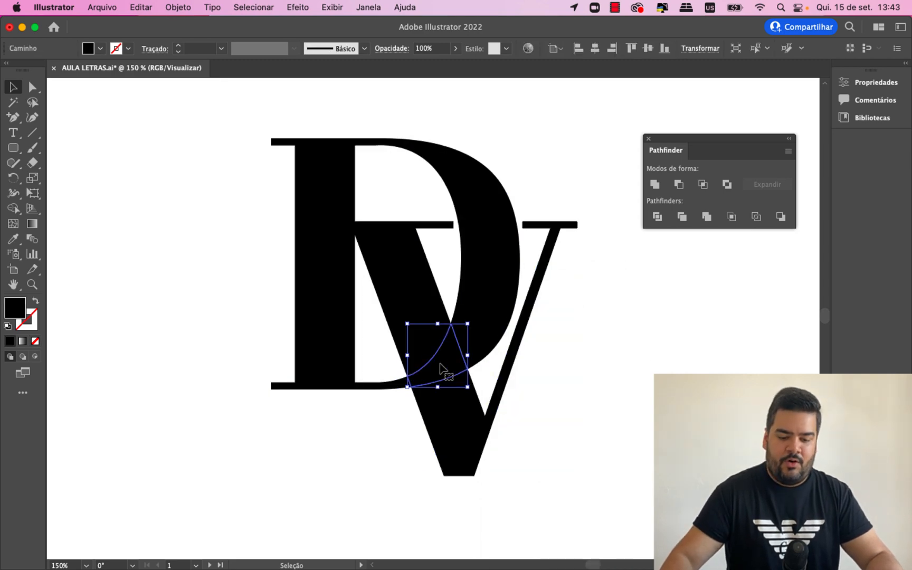
- Try deleting the piece where the letters overlap and the V's serif segment over the D's stem, and undo both deletions
key(BackSpace)
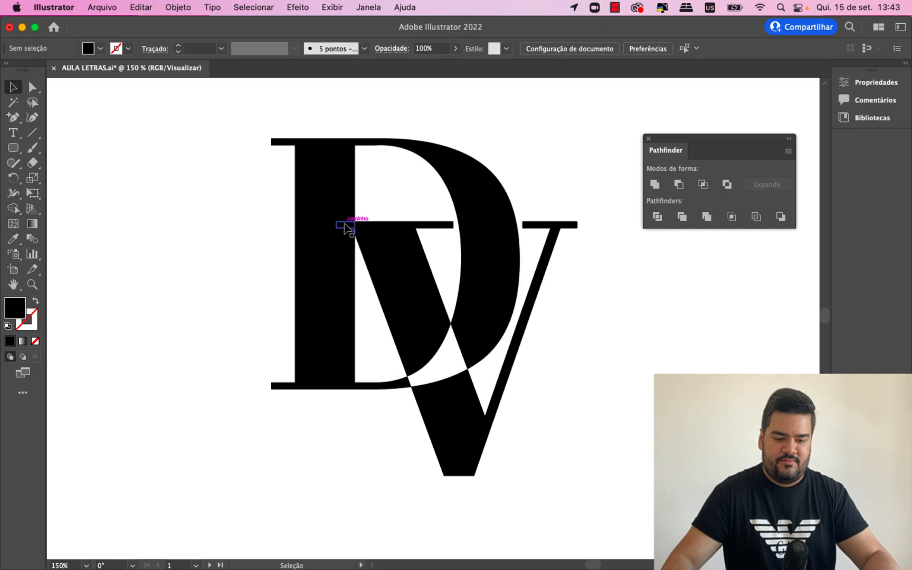
click(344, 226)
key(BackSpace)
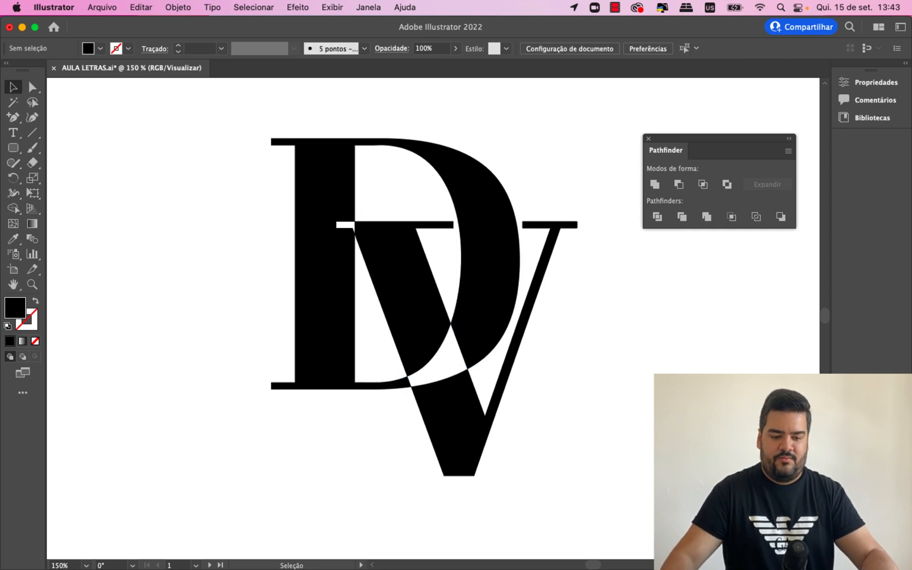
key(cmd+z)
key(cmd+z)
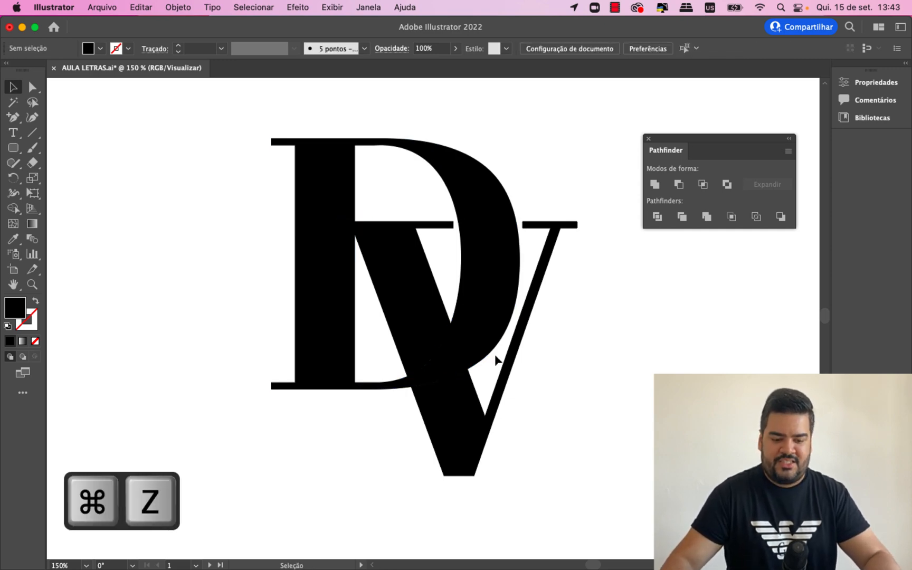
drag(497, 361, 597, 343)
key(super+z)
click(618, 414)
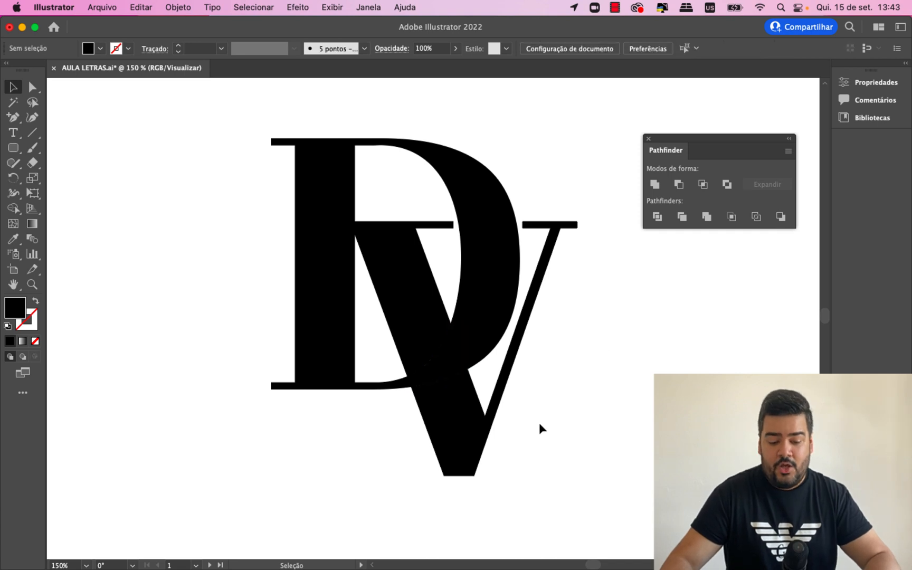
- Move the V's lower piece slightly right and down to open a thin gap beneath the D's curve
drag(467, 428, 470, 431)
click(591, 452)
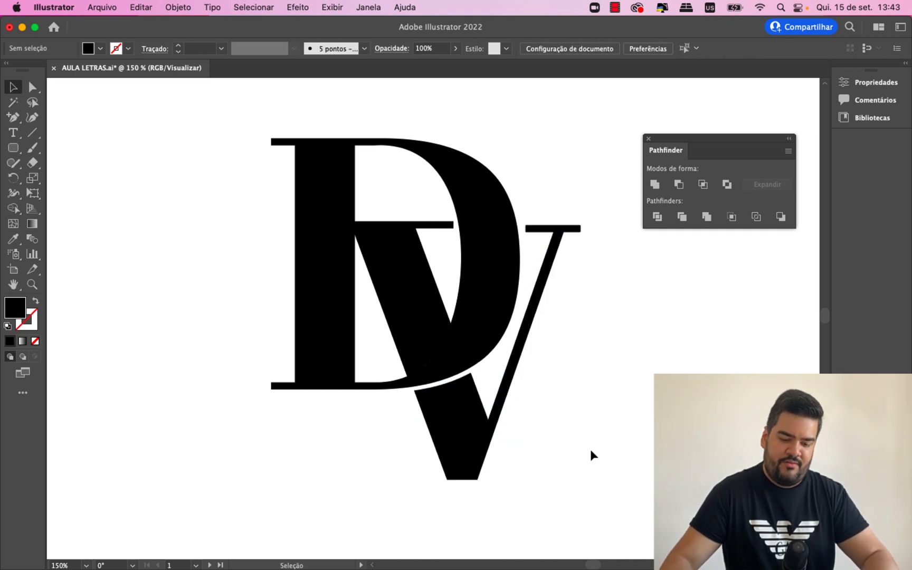
click(544, 228)
key(super+equal)
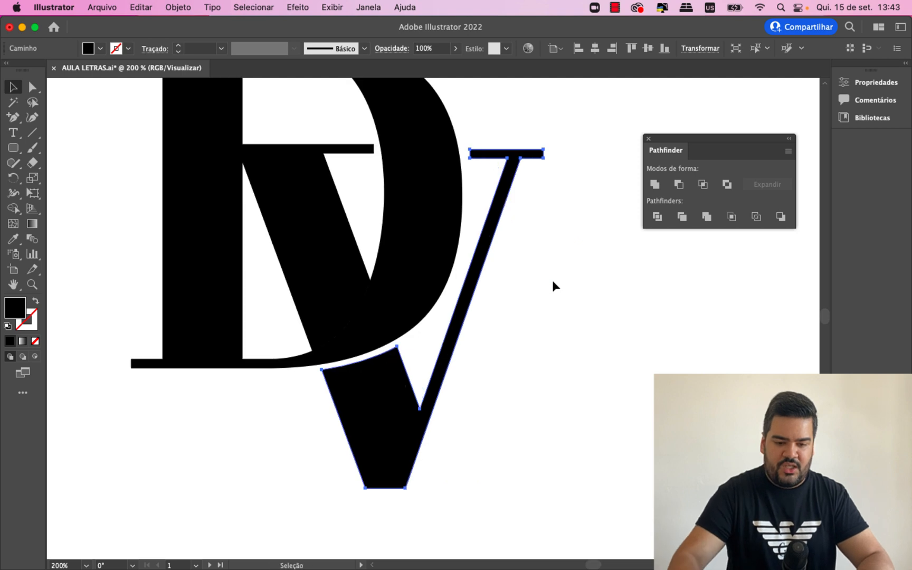
click(623, 289)
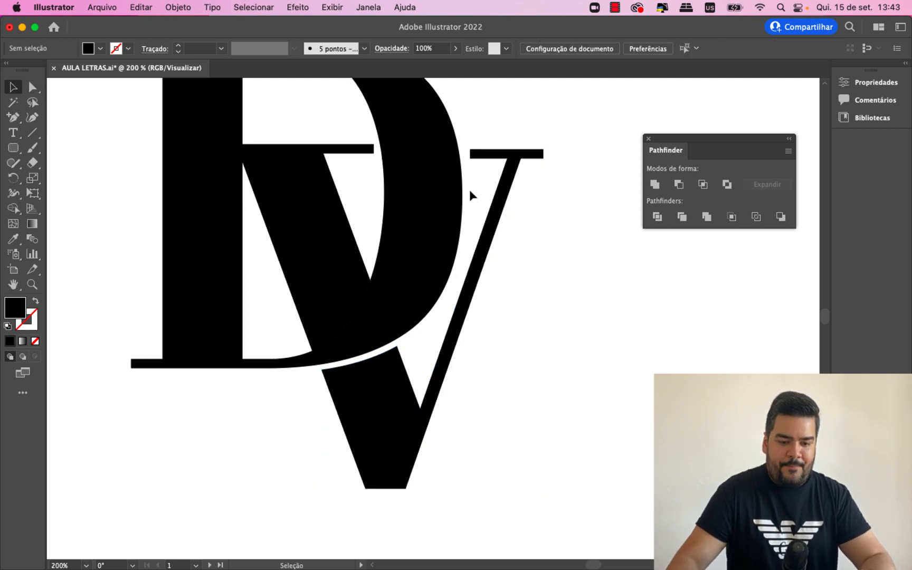
- Move the anchor points of the V's right serif and thin stem top up and slightly right, level with the left serif
key(a)
click(503, 158)
key(super+equal)
key(v)
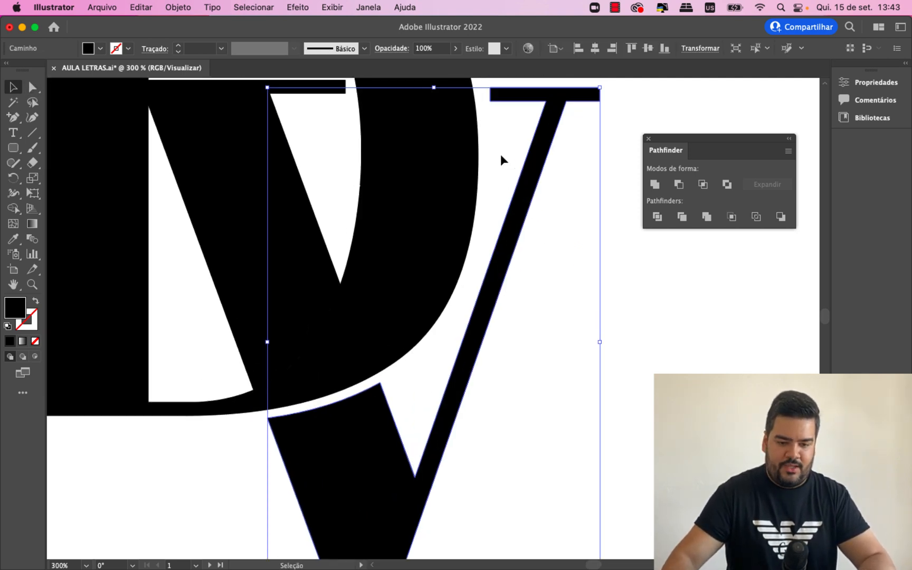
scroll(500, 154, up, 5)
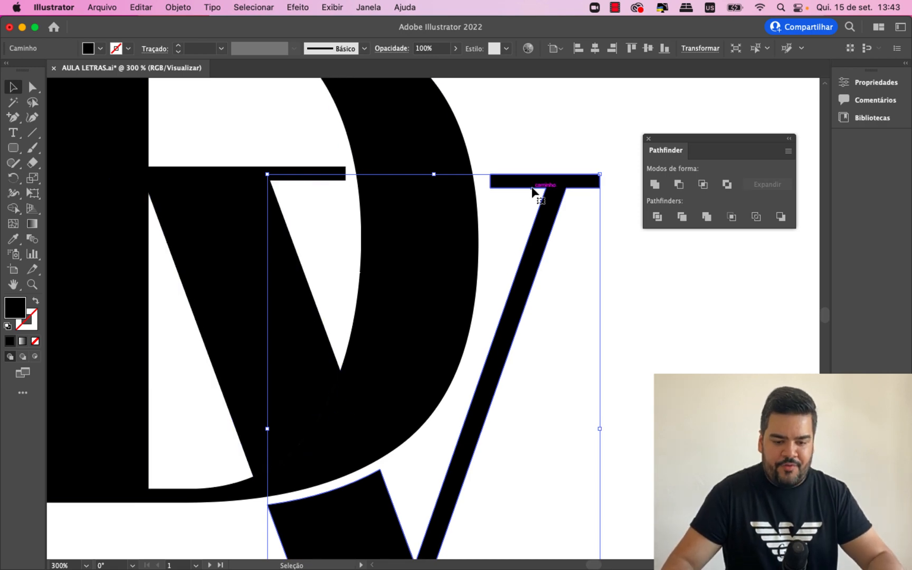
key(a)
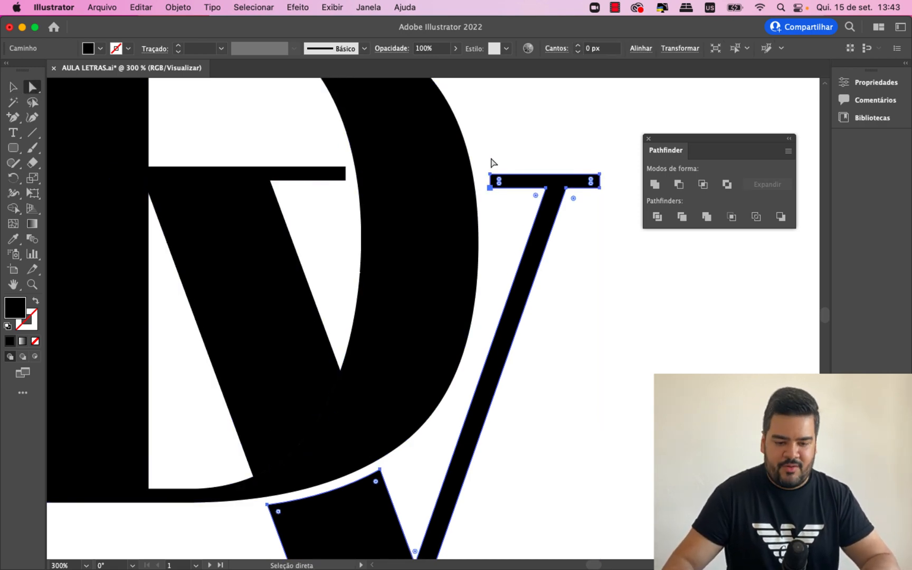
drag(481, 158, 623, 200)
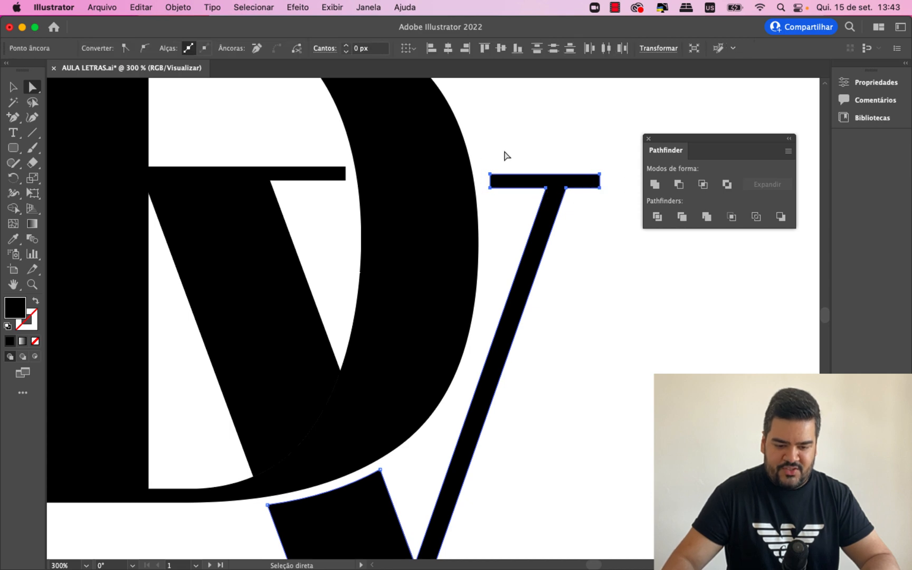
drag(483, 158, 619, 207)
drag(561, 184, 571, 186)
click(603, 237)
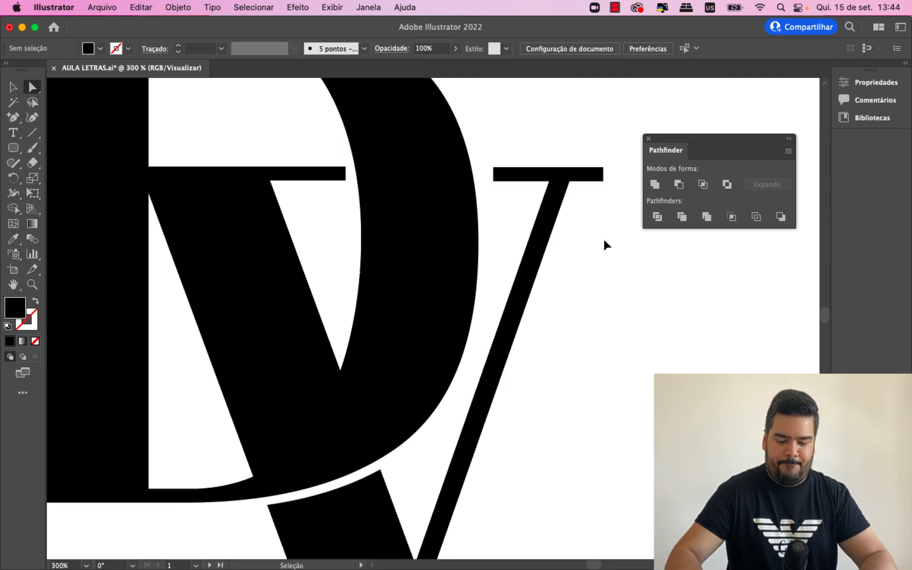
- Extend the V's right serif toward the D by moving its two left end anchor points left
click(544, 191)
click(493, 181)
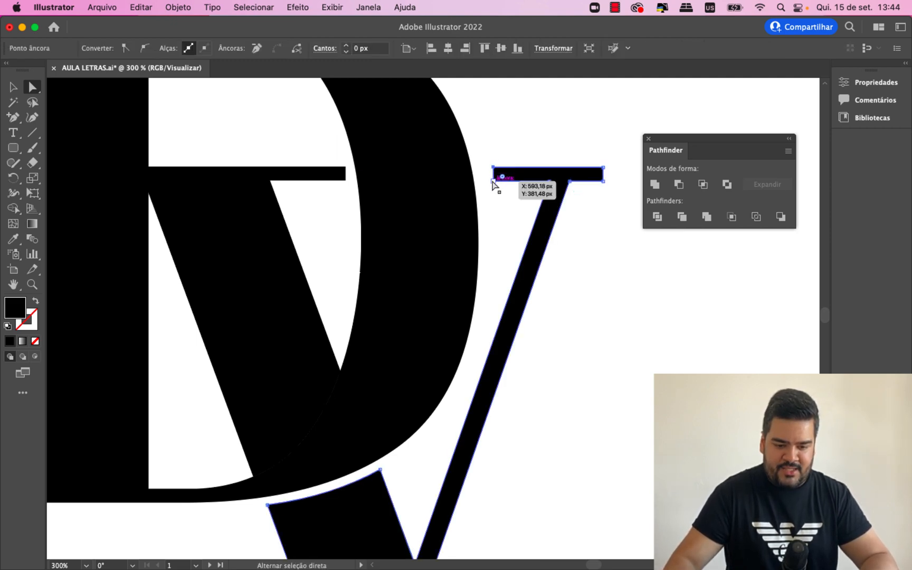
shift+click(494, 181)
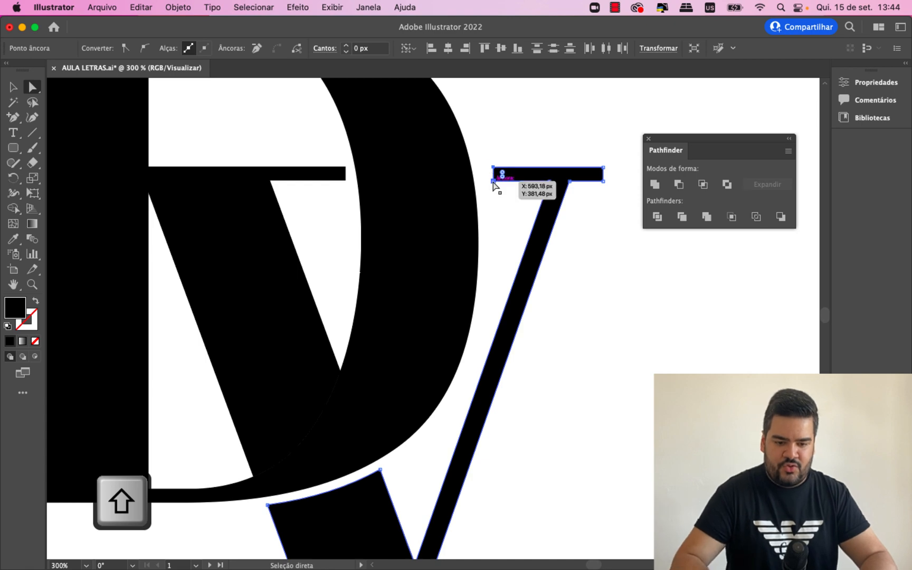
key(Left)
key(Left)
key(Left)
key(Left)
click(489, 153)
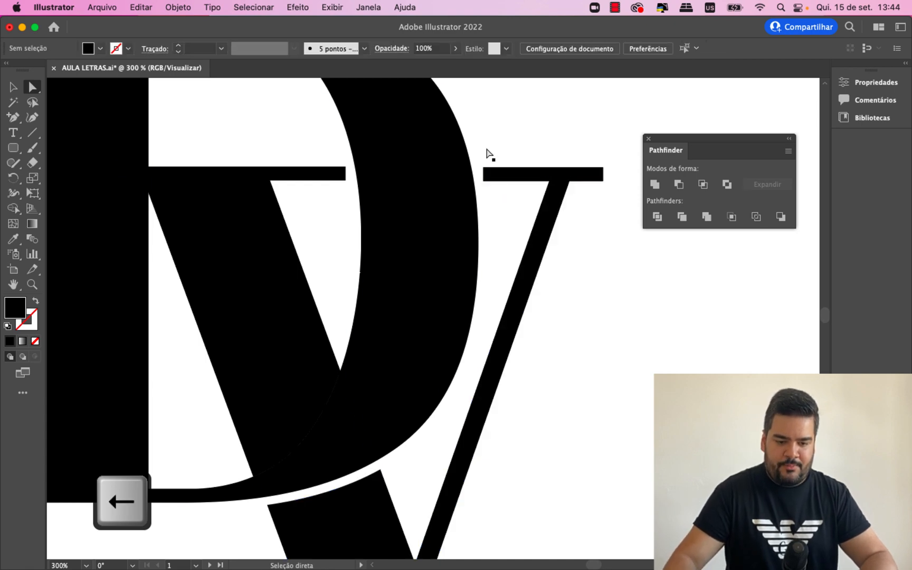
- Close the Pathfinder panel to uncover the V's right serif
click(13, 87)
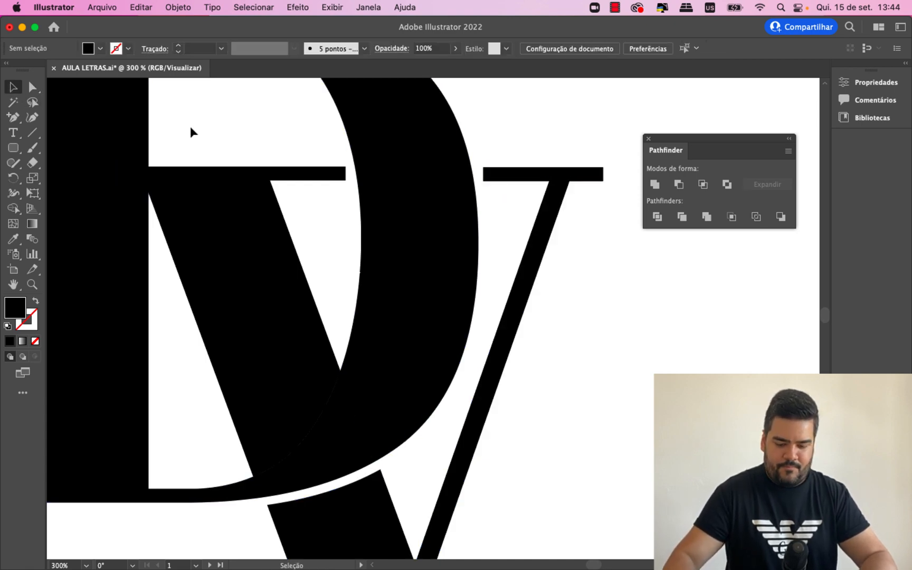
key(super+equal)
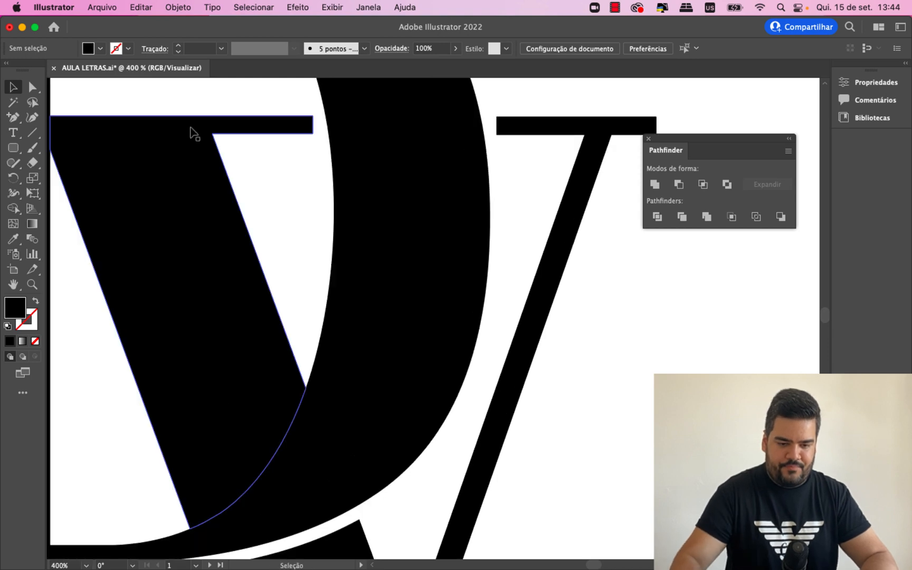
scroll(194, 133, up, 2)
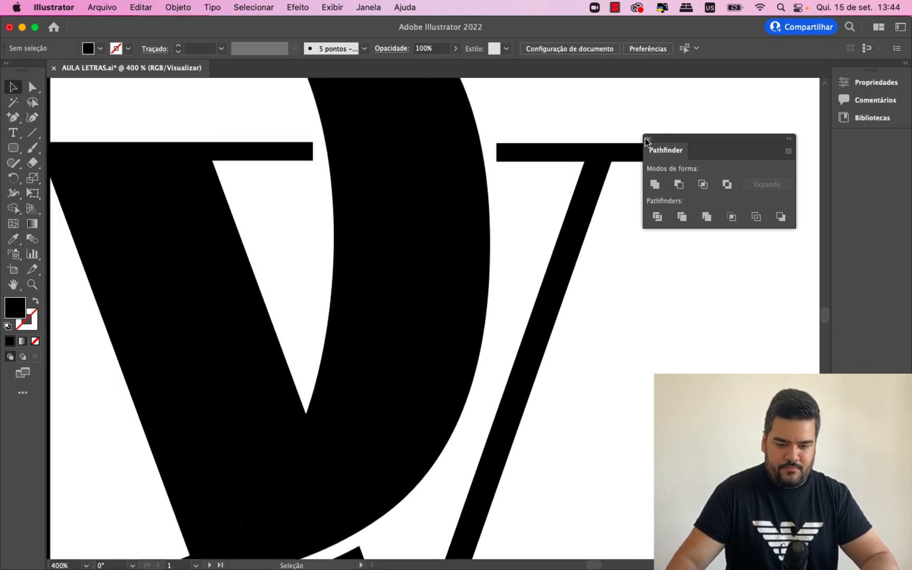
click(647, 139)
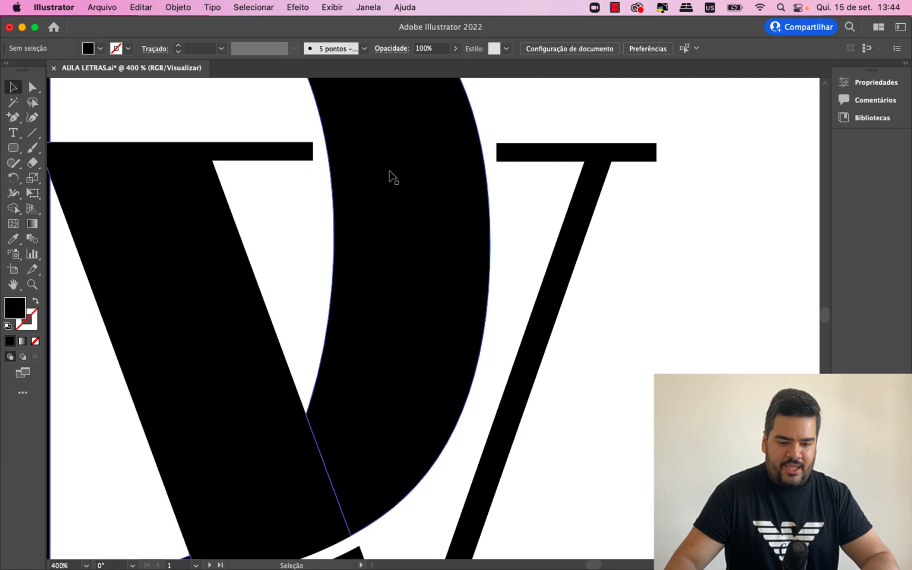
- Examine the DV monogram at several zoom levels to judge its overall balance and the gaps between the letters
key(super+minus)
key(super+minus)
key(super+minus)
key(super+minus)
key(super+minus)
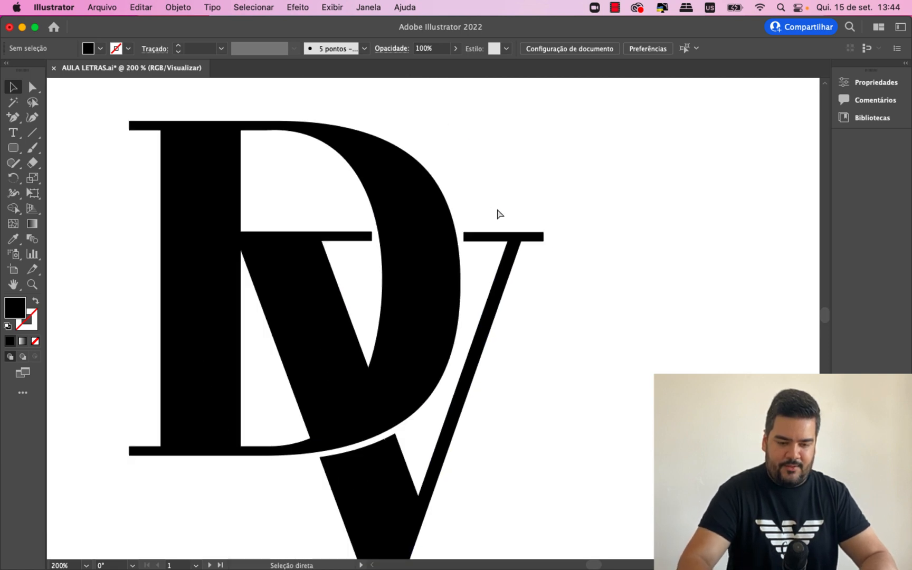
key(super+plus)
key(super+minus)
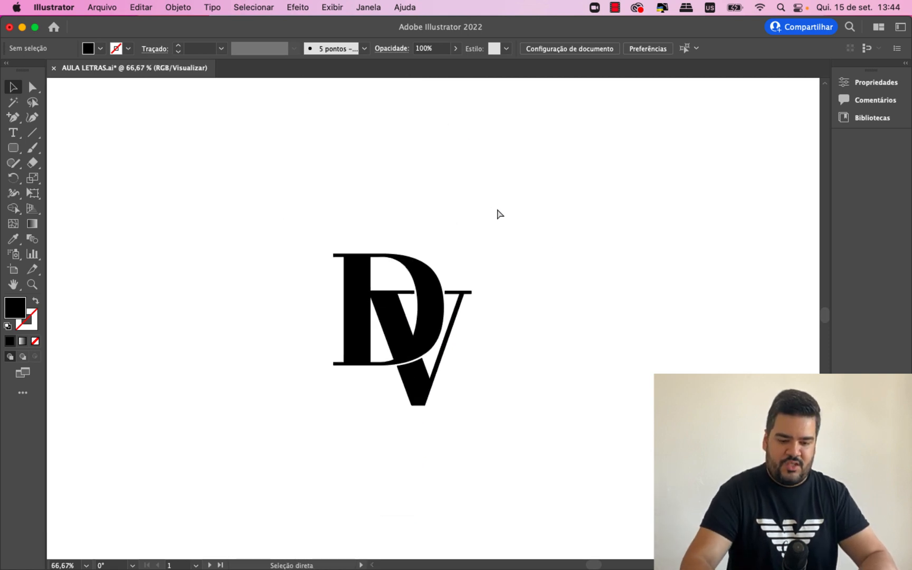
scroll(543, 232, down, 5)
scroll(568, 267, up, 1)
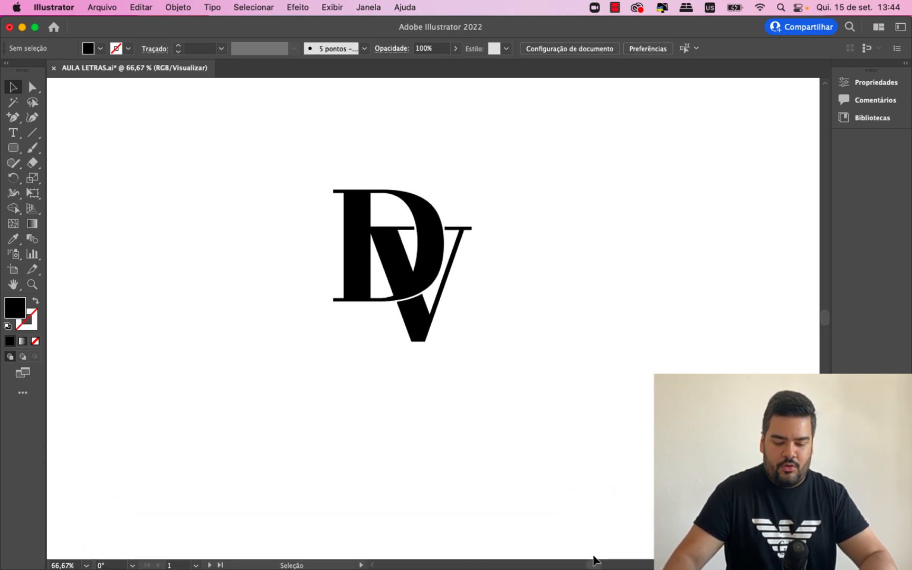
drag(596, 563, 593, 563)
key(super+plus)
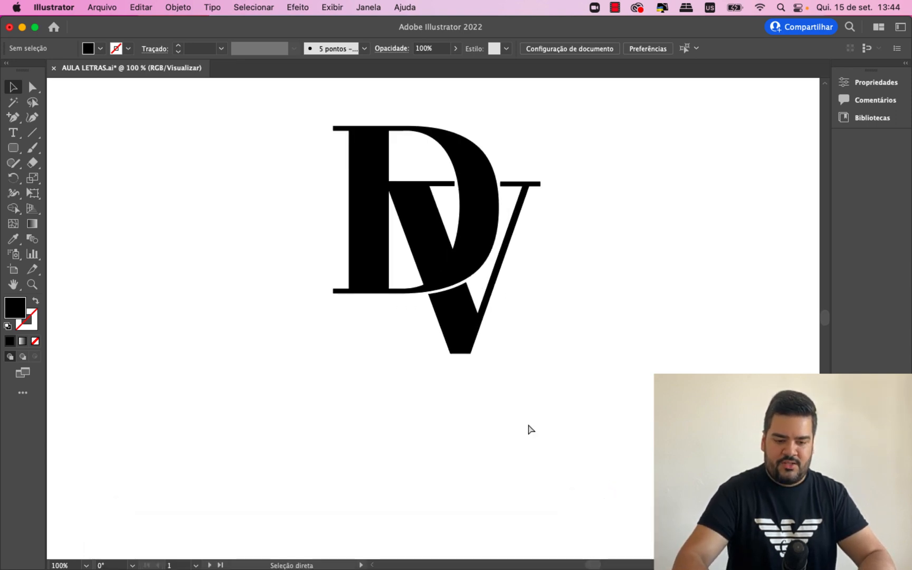
key(super+plus)
scroll(530, 429, up, 2)
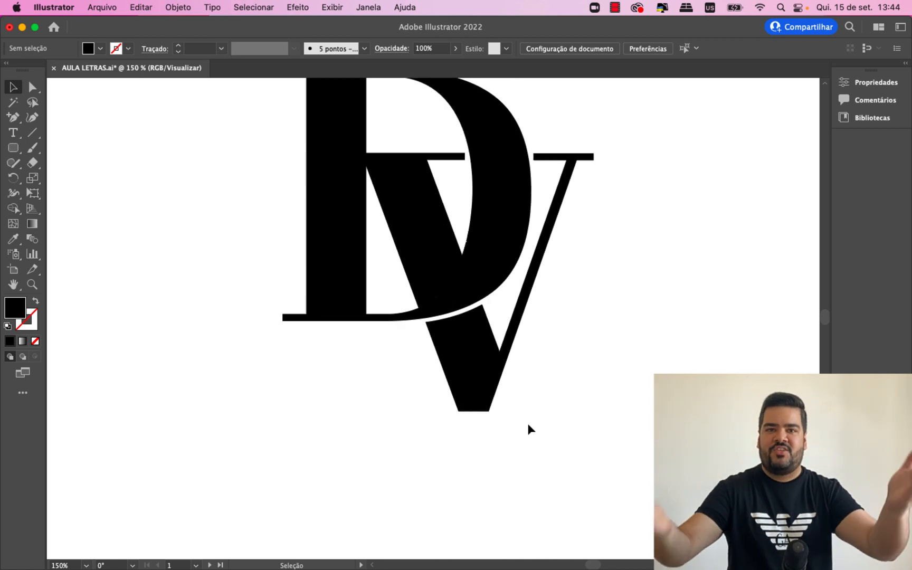
scroll(529, 425, up, 1)
scroll(602, 423, up, 1)
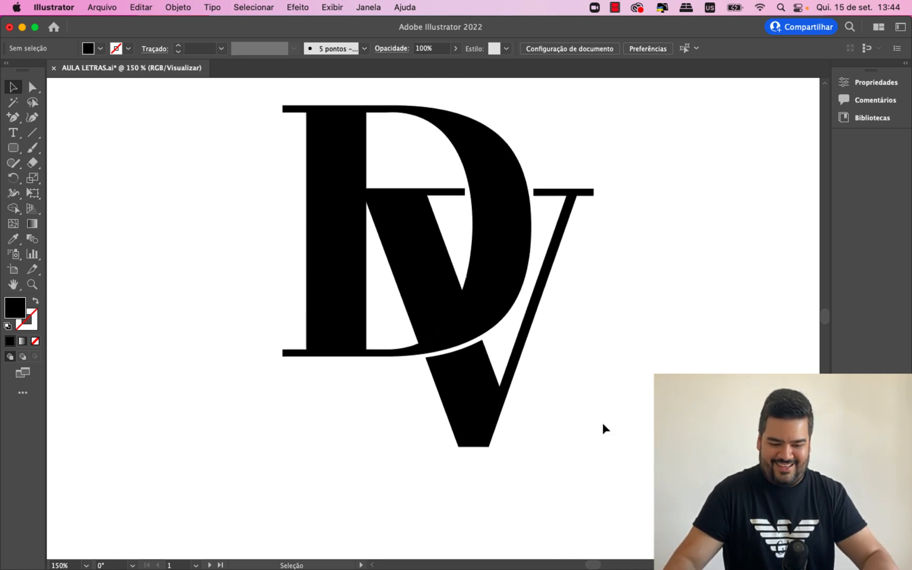
key(super+minus)
key(super+plus)
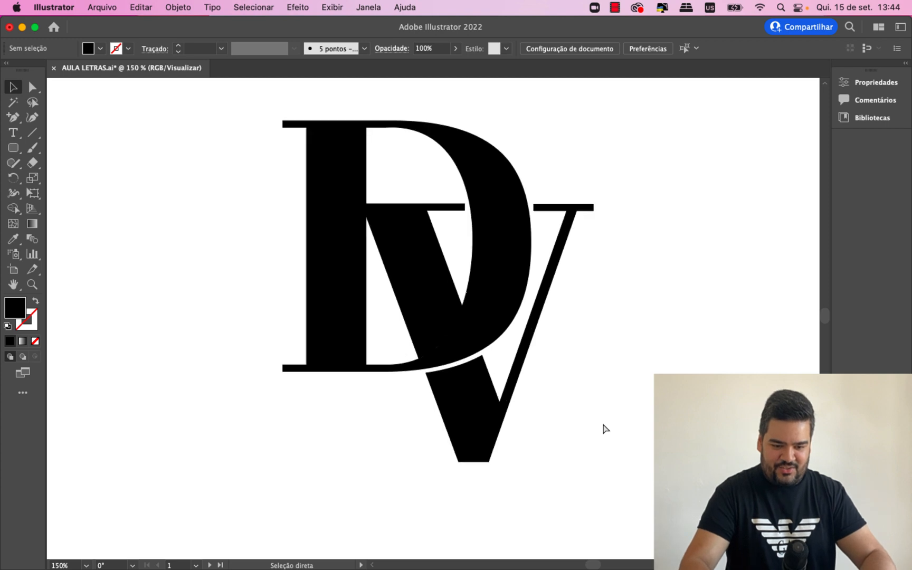
key(super+minus)
key(super+minus)
key(super+plus)
key(super+plus)
key(super+minus)
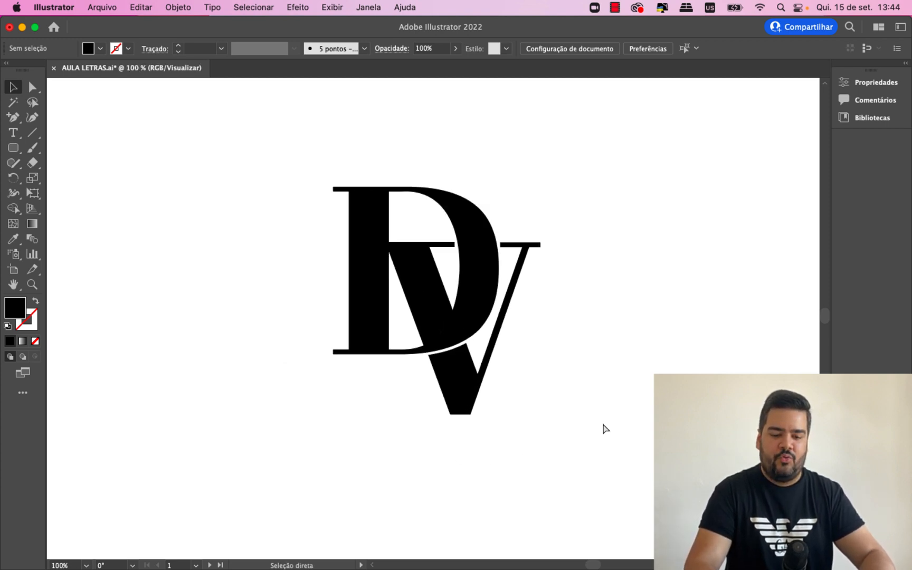
key(super+plus)
key(super+minus)
key(super+plus)
key(super+minus)
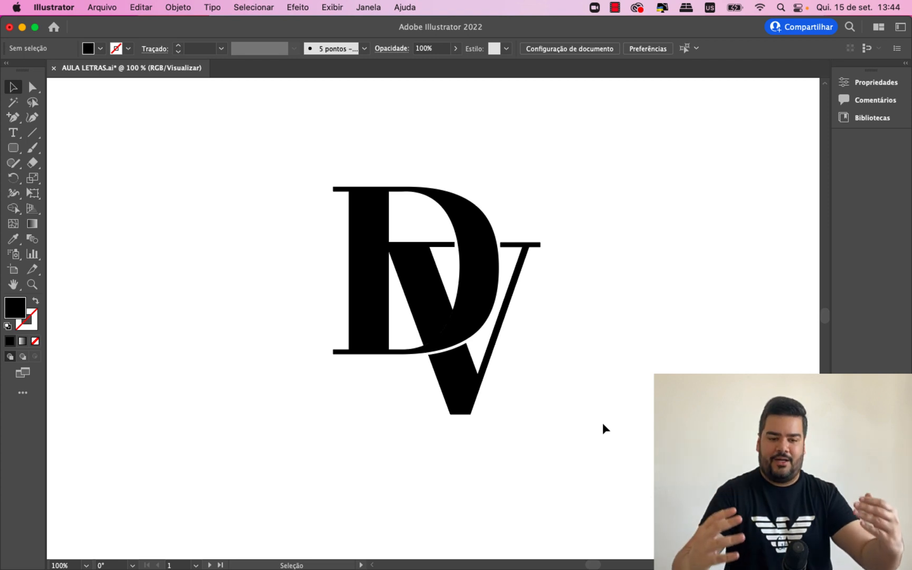
- Move the whole DV monogram right and slightly up to free space on its left
drag(594, 420, 266, 157)
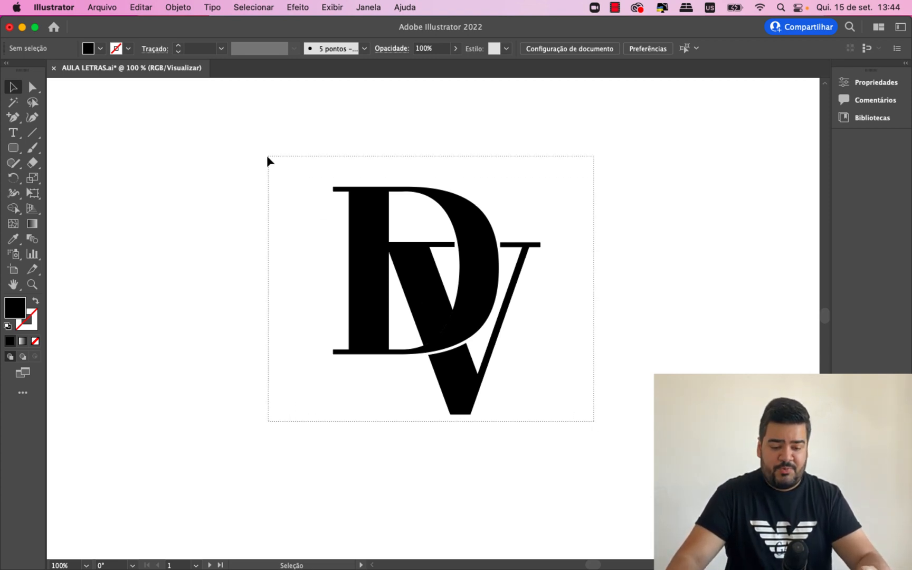
drag(371, 237, 520, 198)
click(387, 199)
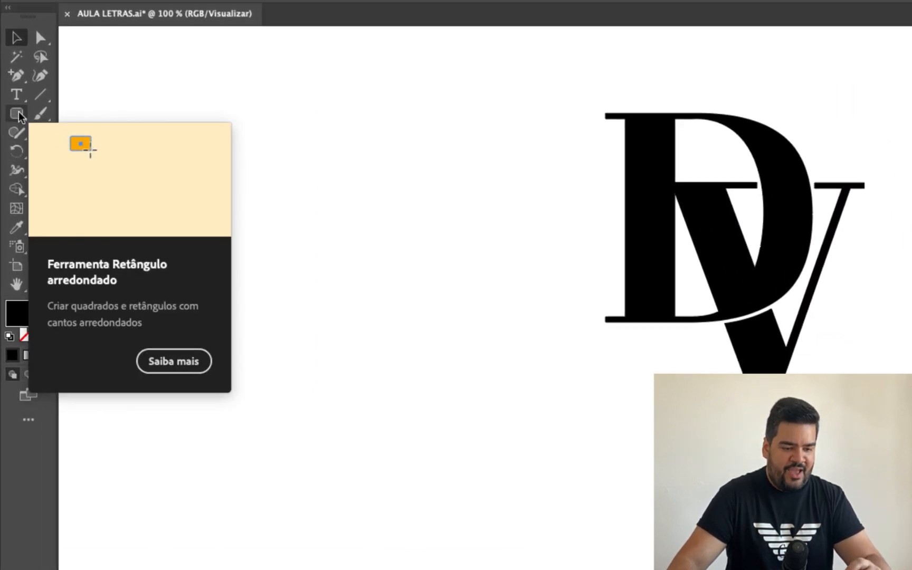
- Draw a tall rounded rectangle with no fill and a black stroke to the left of the monogram
drag(19, 116, 89, 137)
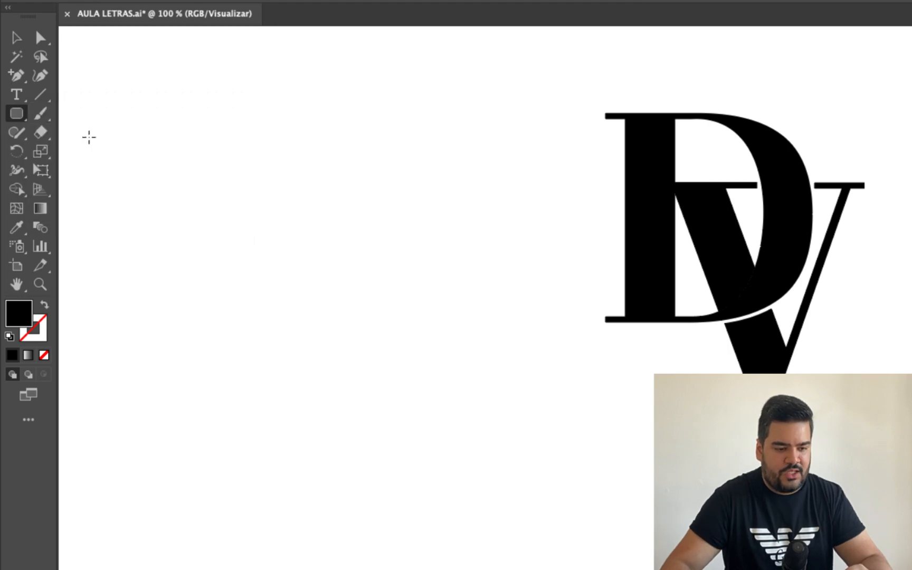
click(40, 334)
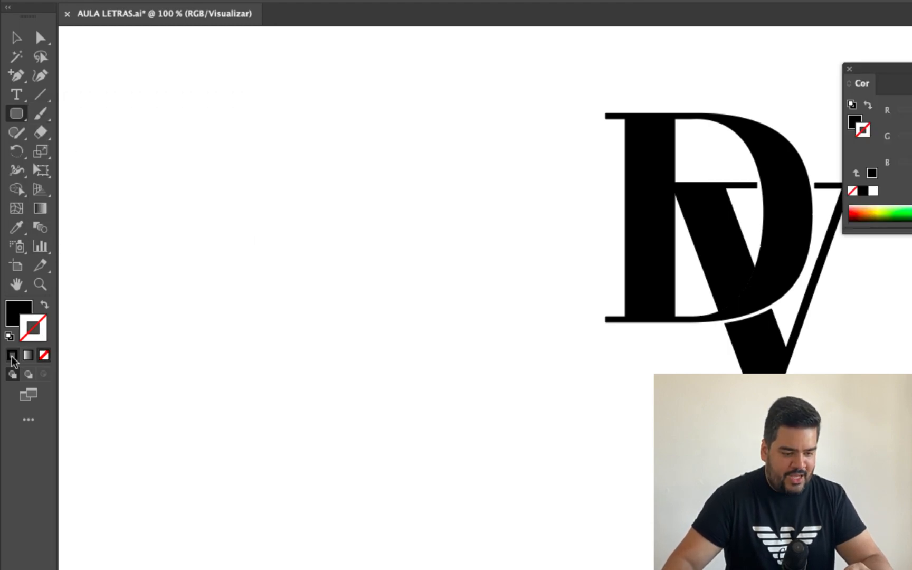
click(12, 356)
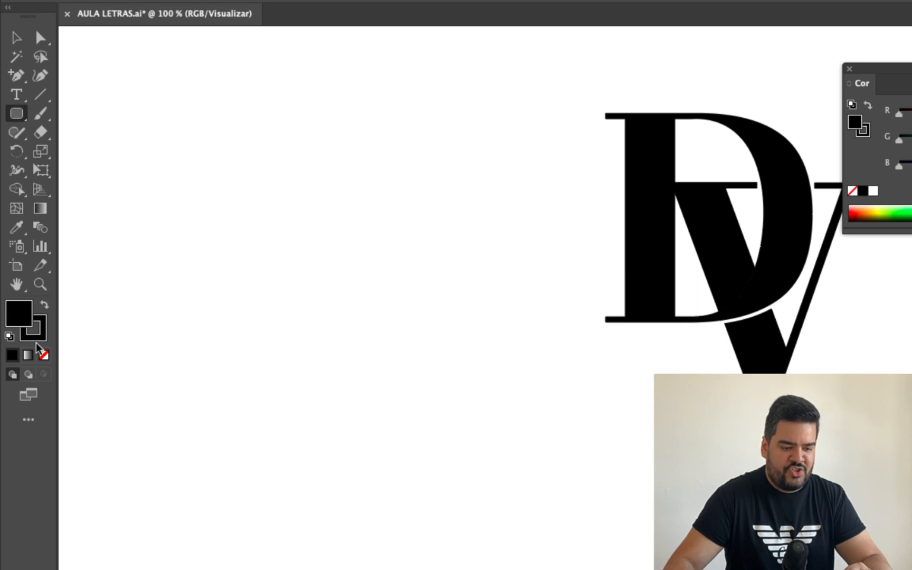
click(44, 356)
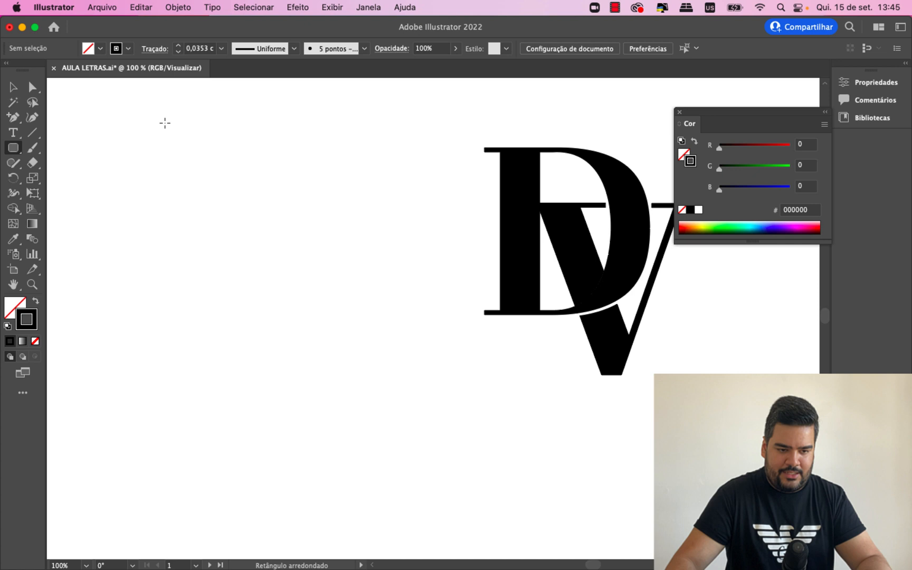
drag(165, 123, 332, 376)
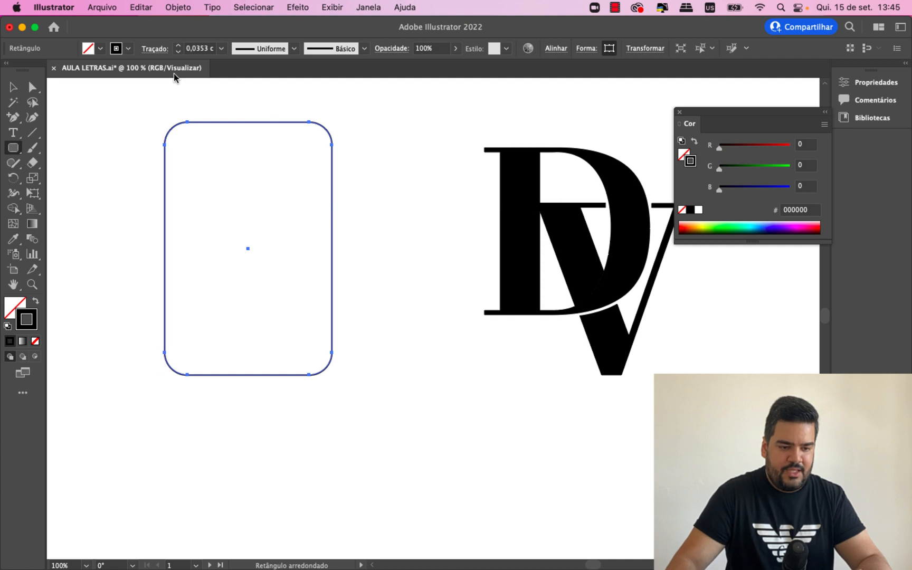
- Set the rounded rectangle's stroke weight to 0,2 cm and move the shape slightly right and down
click(180, 47)
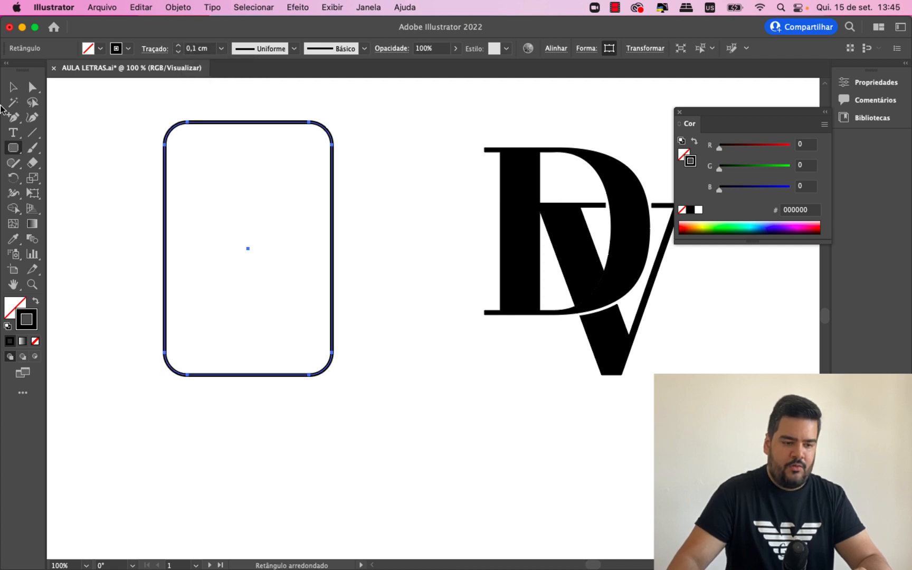
click(180, 48)
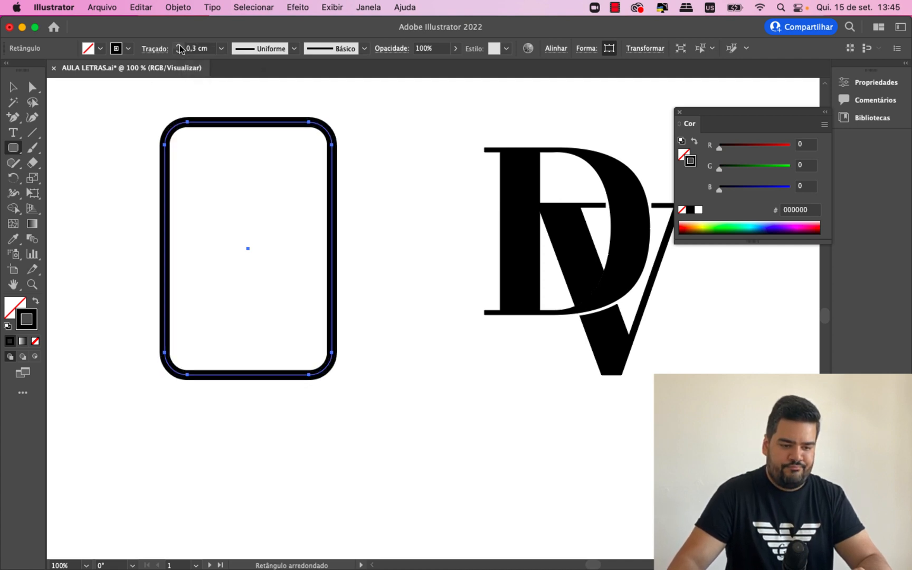
click(179, 52)
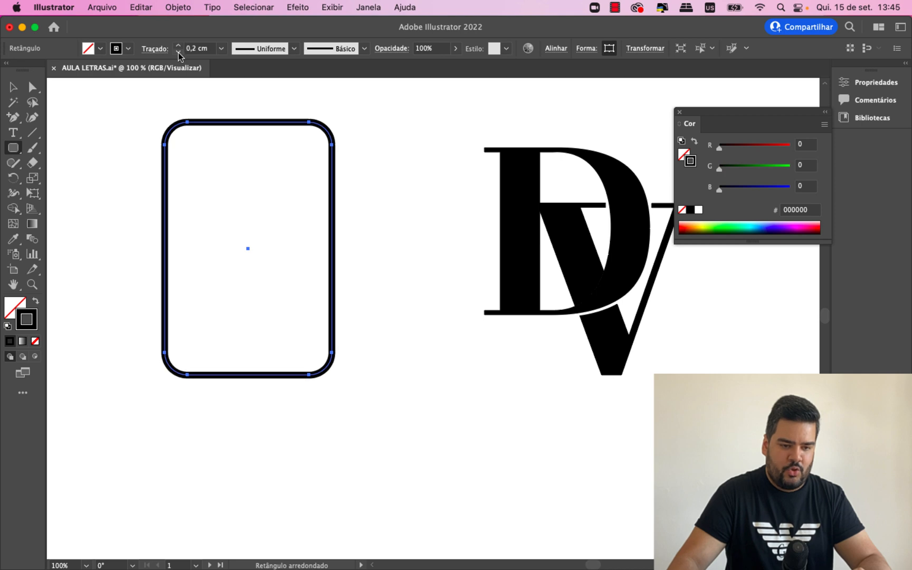
click(13, 90)
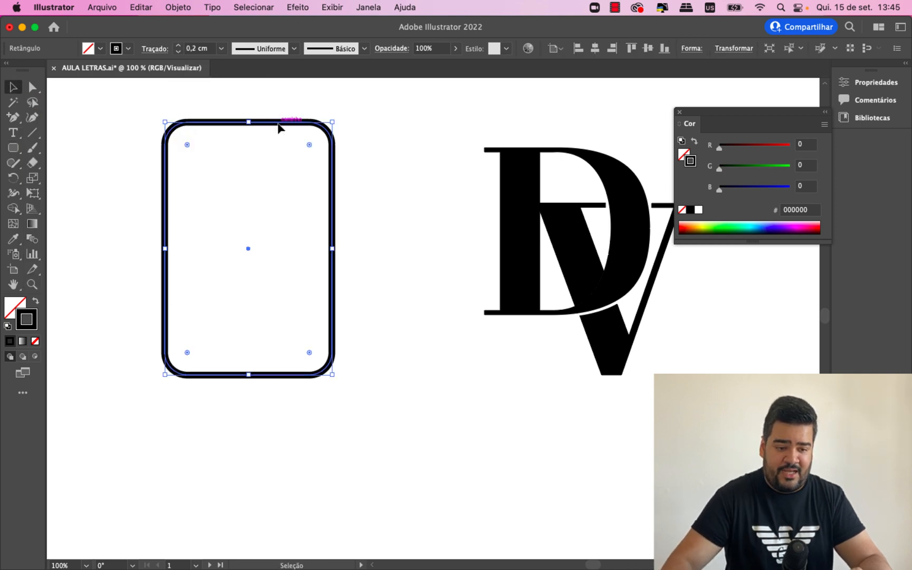
drag(279, 125, 322, 140)
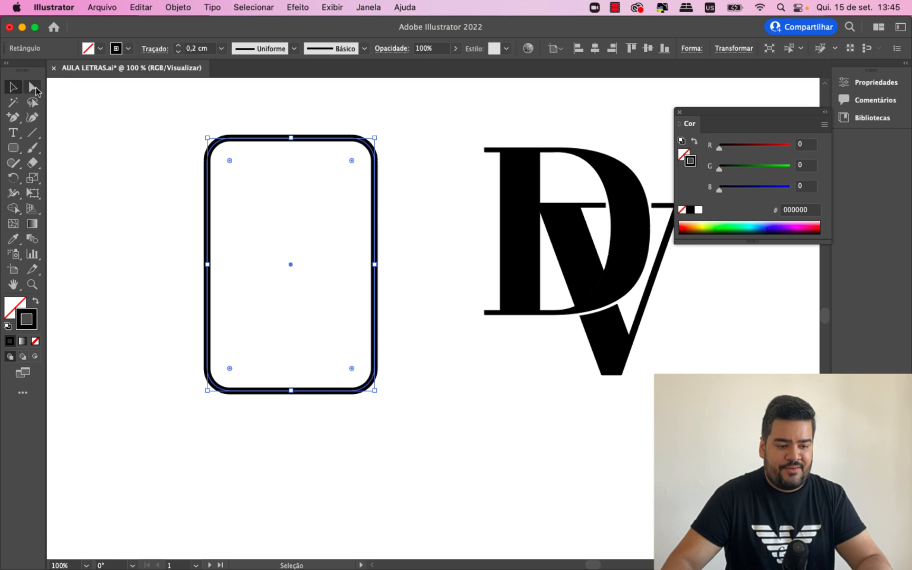
- Increase the rectangle's corner radii to the maximum so it becomes a vertical capsule with semicircular ends
click(33, 89)
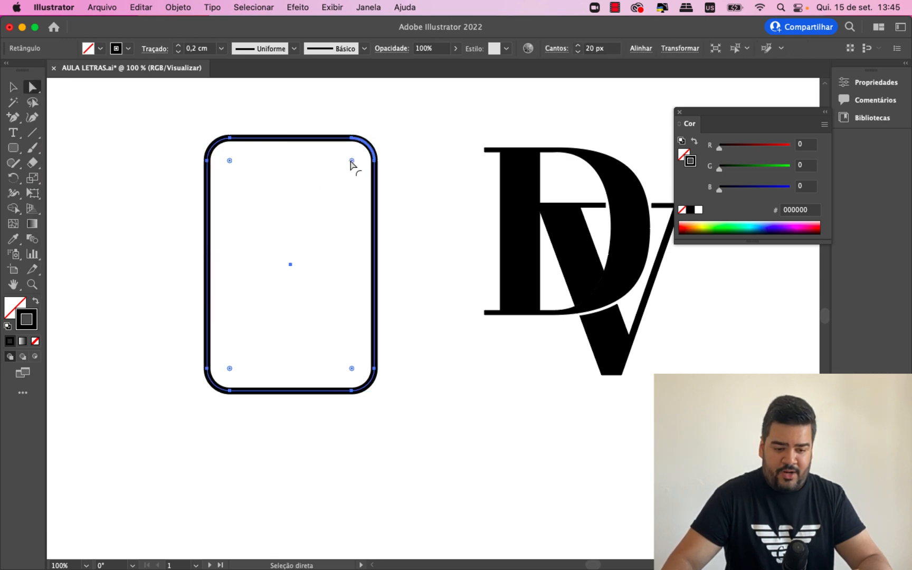
drag(352, 162, 321, 292)
click(12, 87)
click(156, 158)
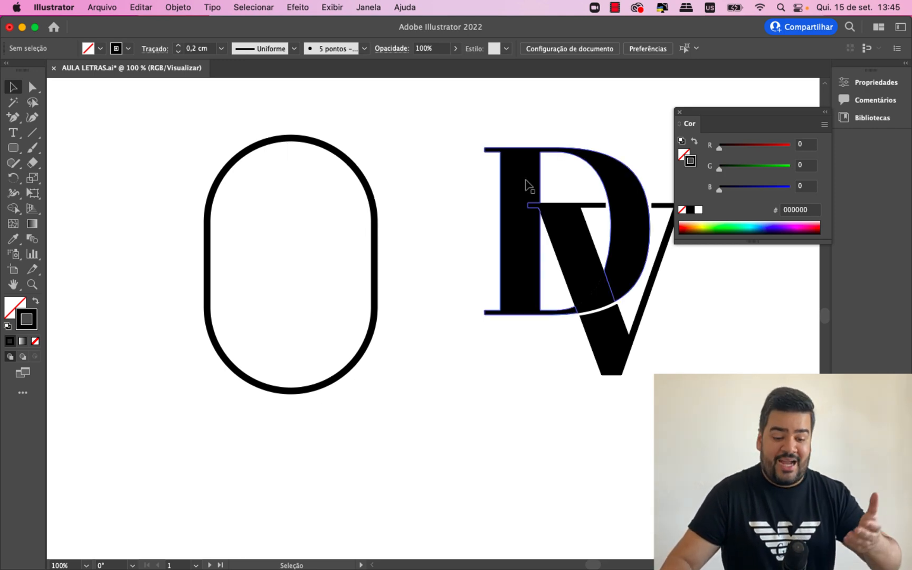
- Move all pieces of the DV monogram closer to the capsule outline and group them
drag(526, 190, 371, 225)
key(super+z)
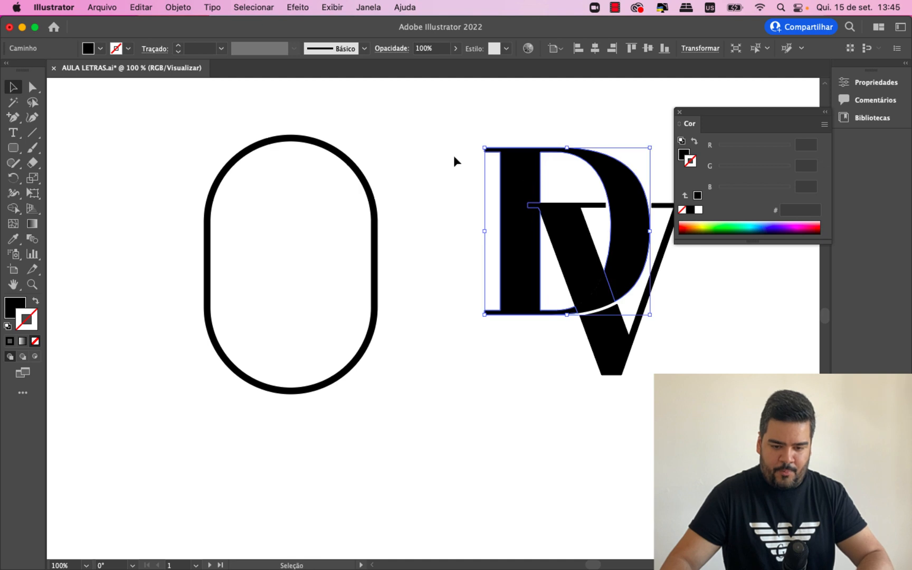
drag(453, 156, 667, 402)
drag(621, 361, 554, 355)
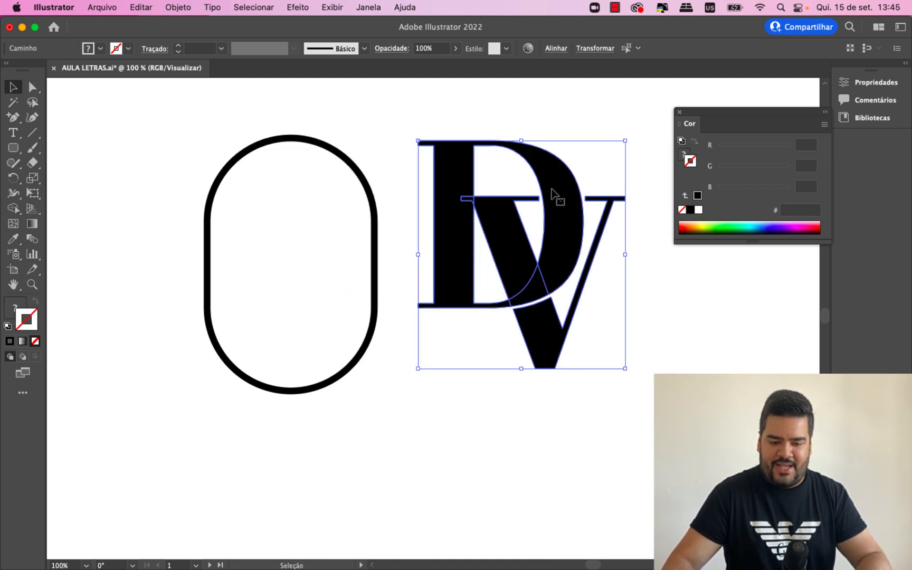
key(super+g)
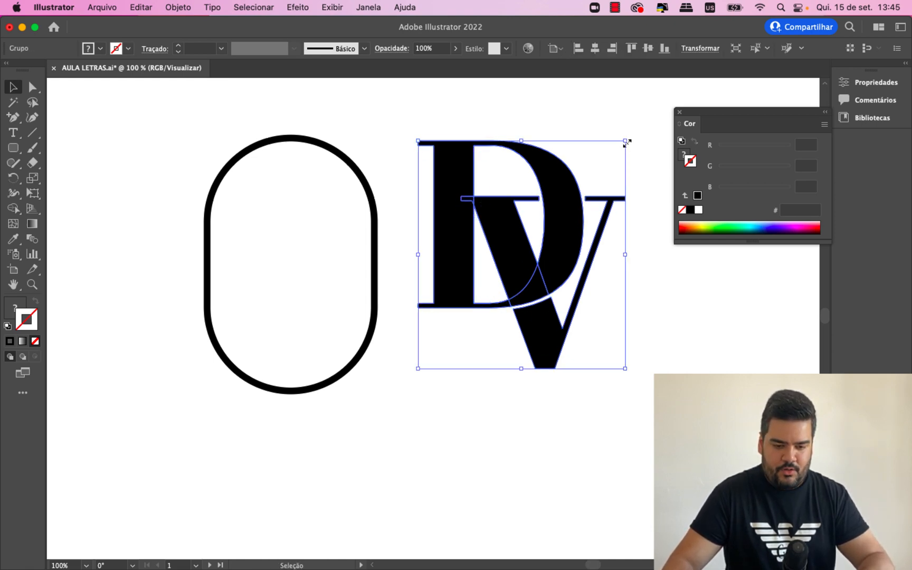
- Scale the monogram group down proportionally and fit it inside the capsule outline, between its straight sides
key(alt+shift)
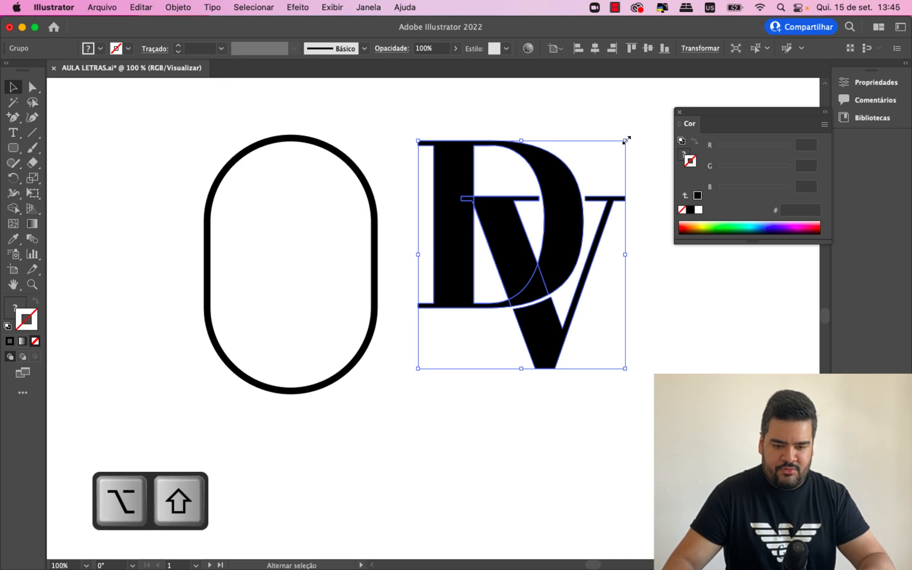
drag(627, 140, 611, 157)
drag(555, 192, 337, 218)
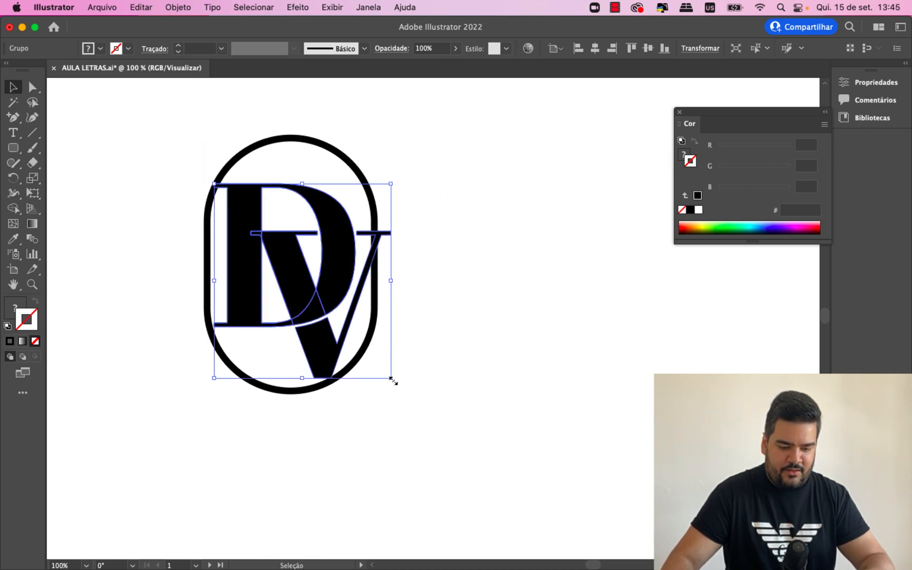
drag(391, 379, 376, 363)
click(385, 363)
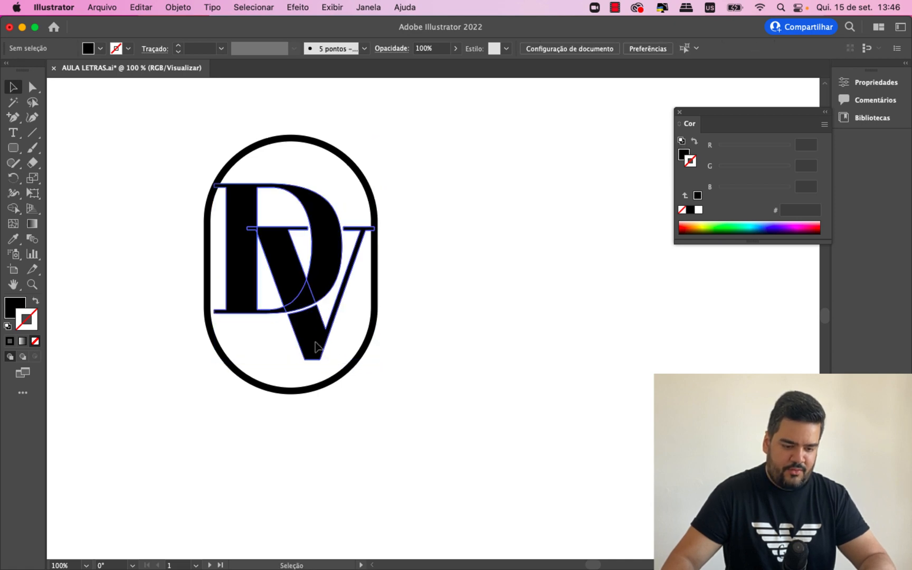
drag(315, 347, 322, 350)
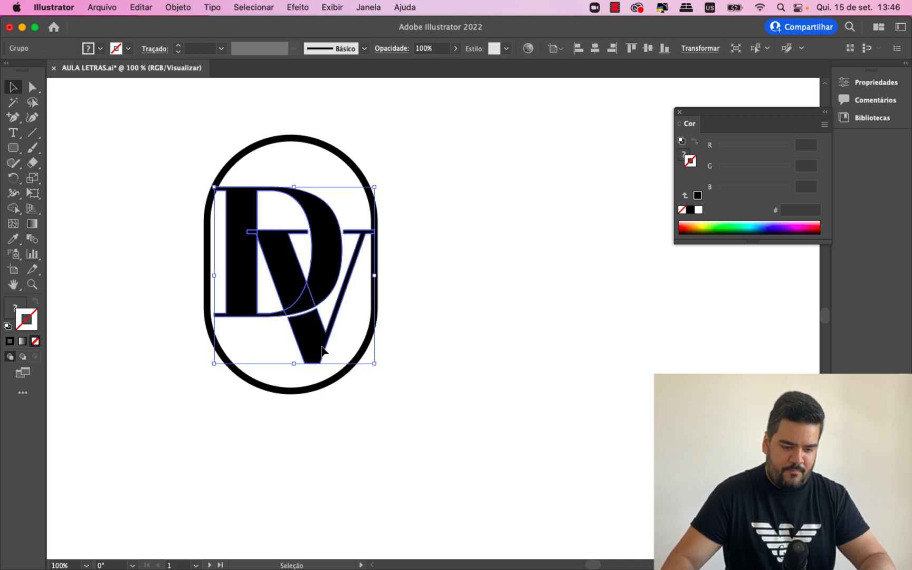
click(450, 359)
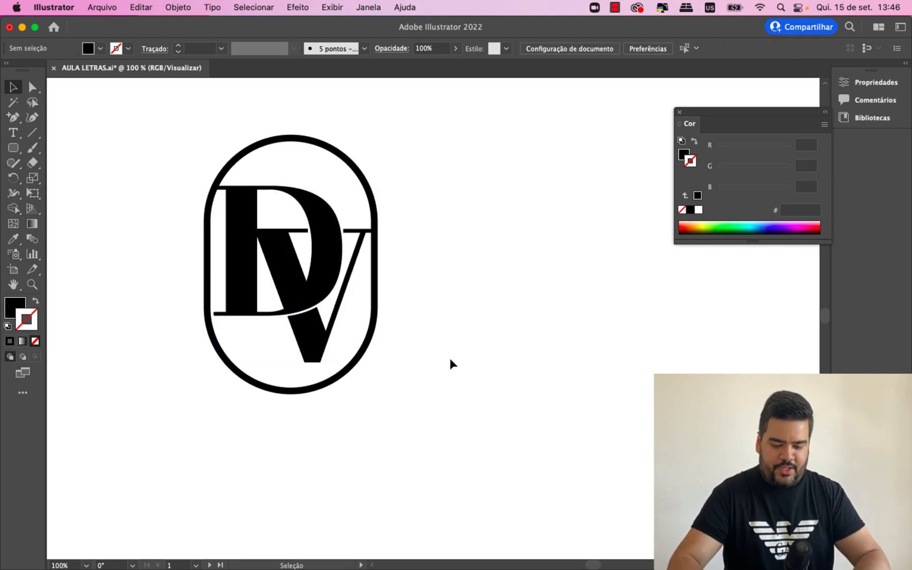
- Duplicate the monogram group to the right of the capsule, level with the original
key(super+minus)
key(super+plus)
key(super+minus)
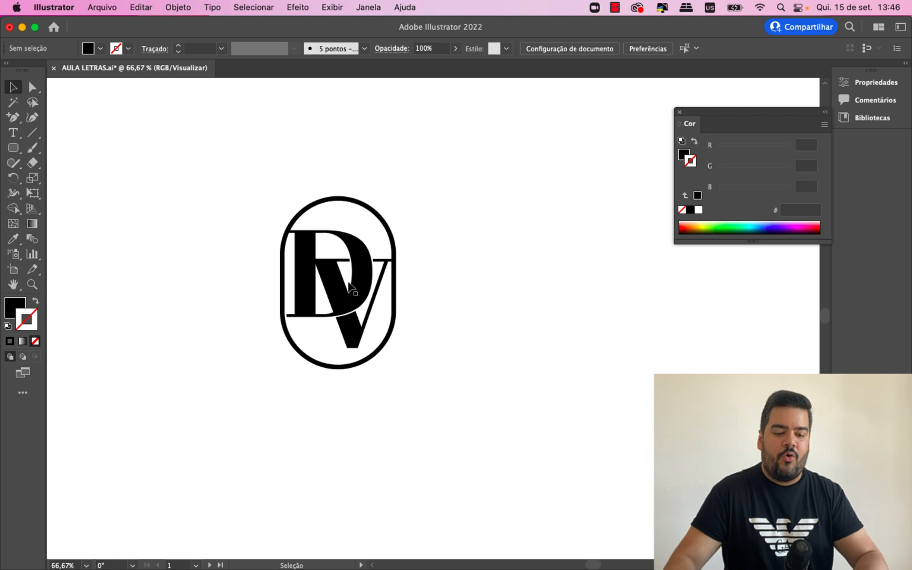
drag(251, 235, 413, 394)
click(414, 359)
click(352, 302)
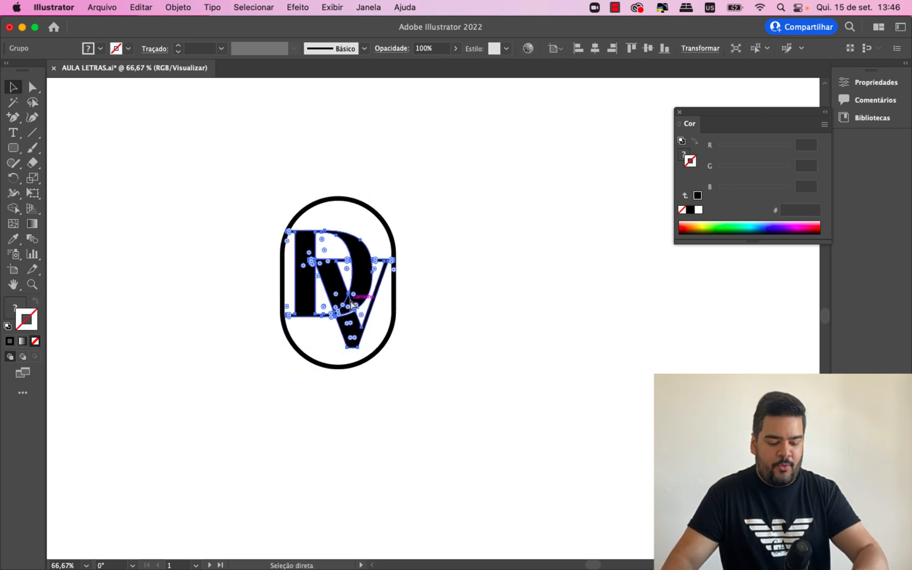
drag(352, 305, 498, 304)
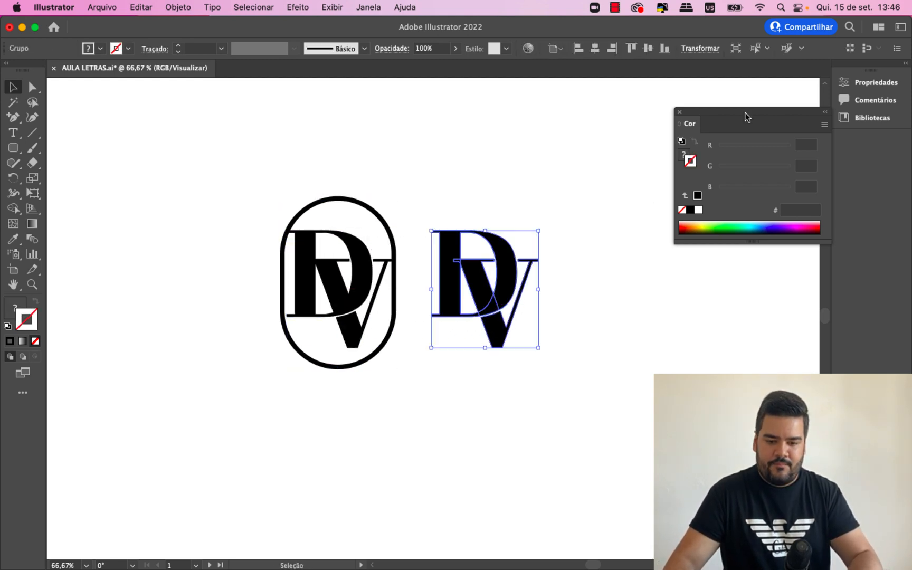
- Close the Color panel and enlarge the capsule logo and the monogram copy together proportionally
click(680, 113)
drag(663, 125, 231, 434)
drag(538, 367, 618, 456)
click(663, 332)
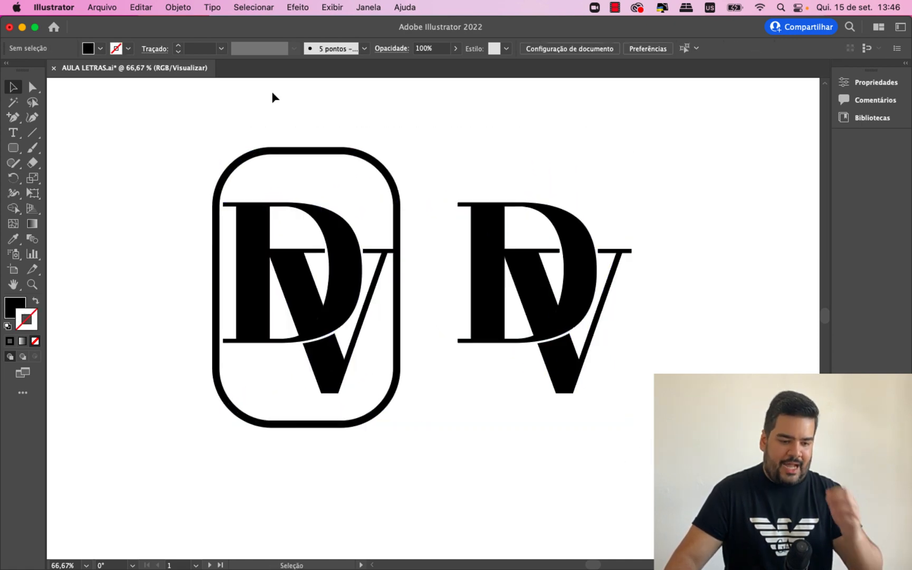
- Round the enlarged frame's corners to the maximum again to restore its capsule shape
click(295, 148)
click(32, 87)
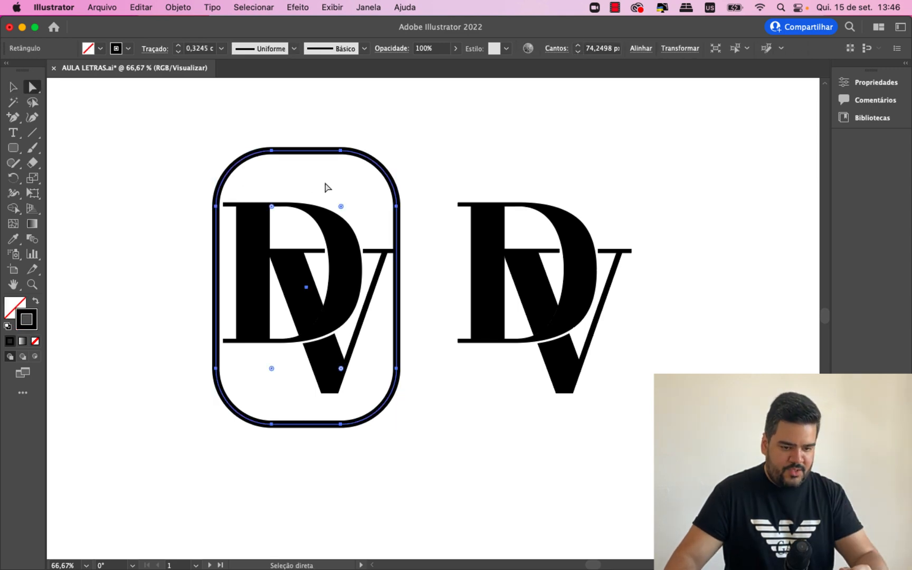
drag(341, 206, 332, 299)
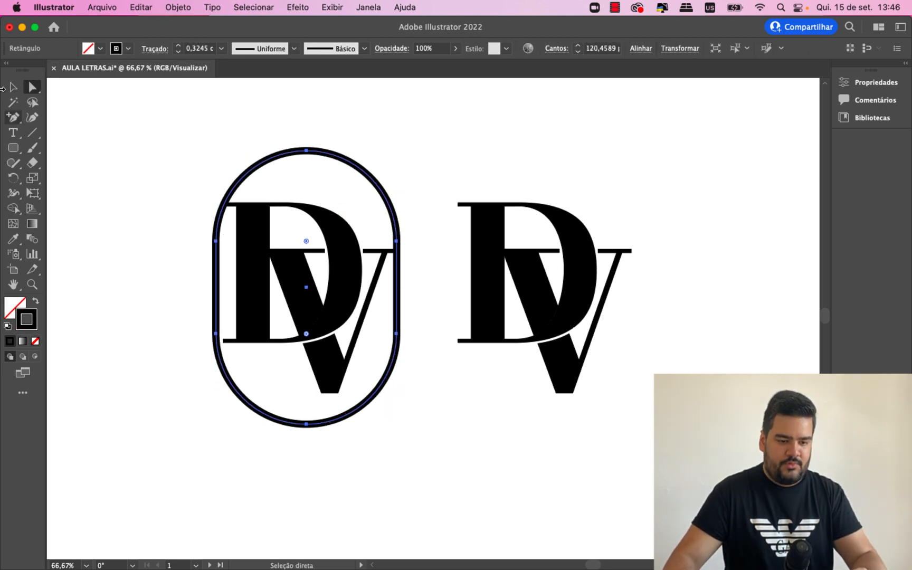
click(13, 87)
click(112, 155)
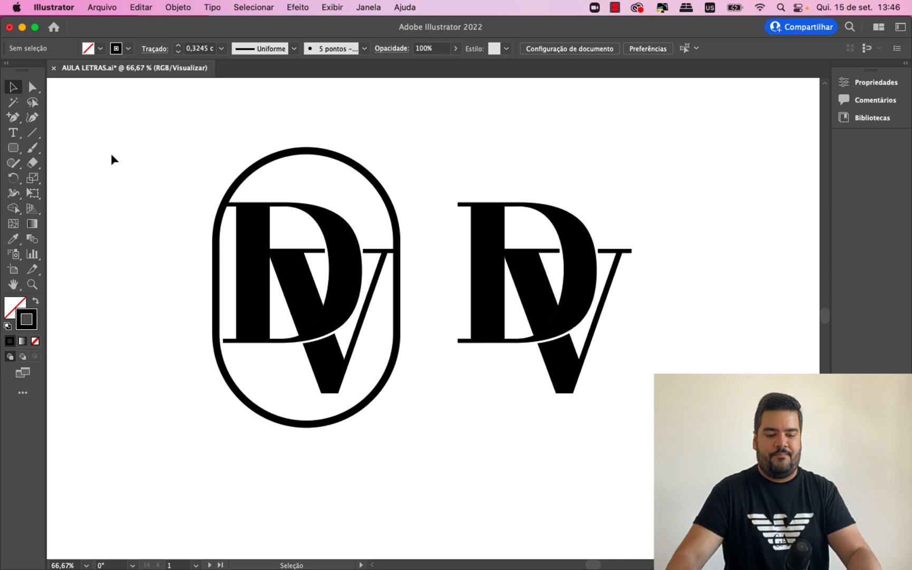
- Fill the capsule with muted green 607A5C and remove its black stroke
key(super+minus)
key(super+equal)
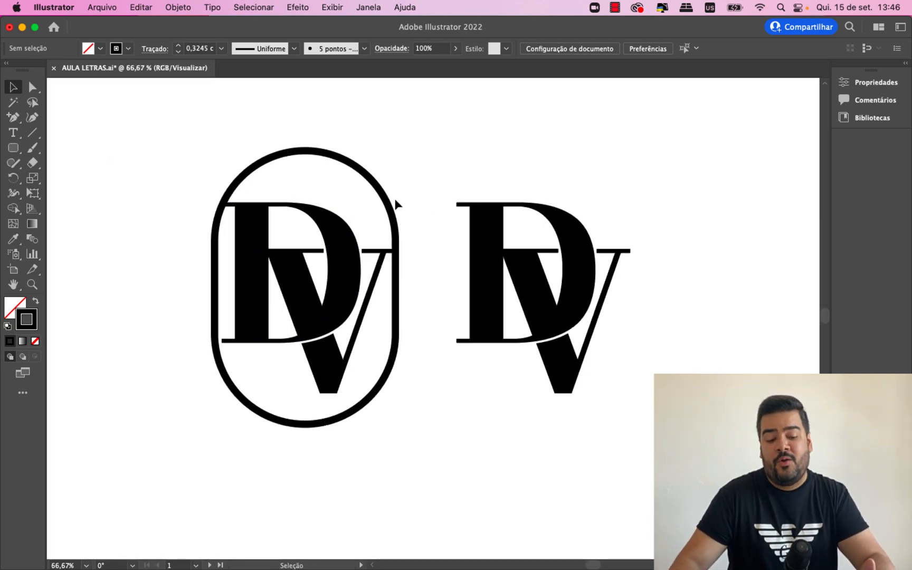
click(313, 152)
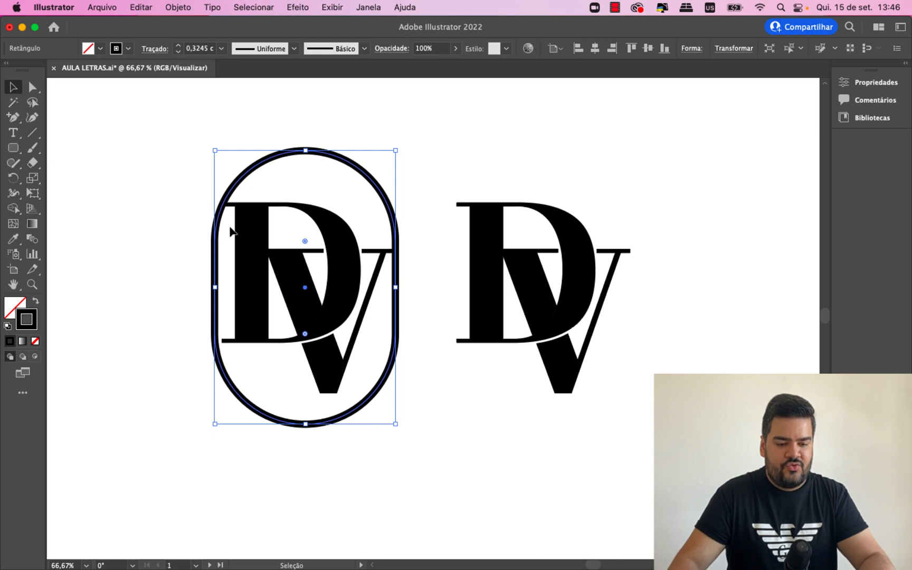
double_click(10, 312)
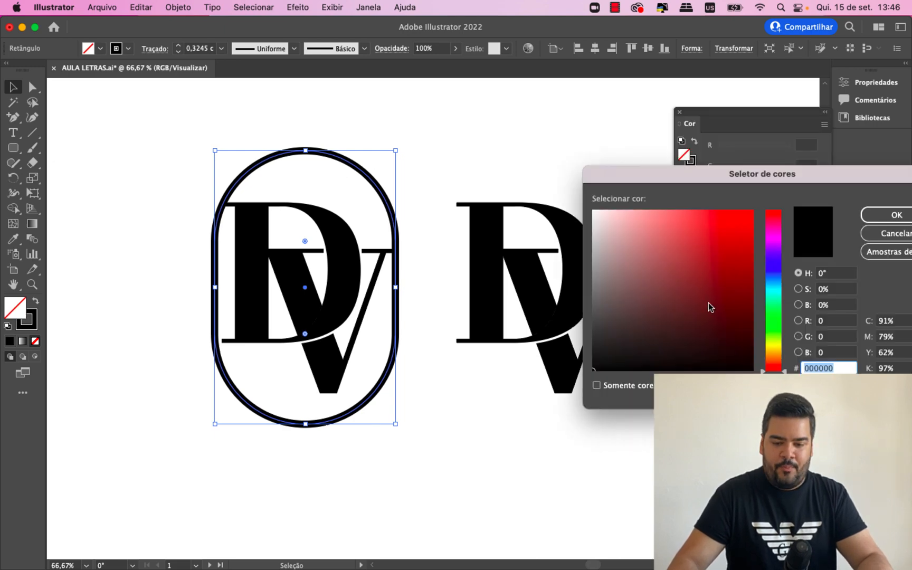
drag(775, 334, 775, 321)
drag(636, 296, 633, 296)
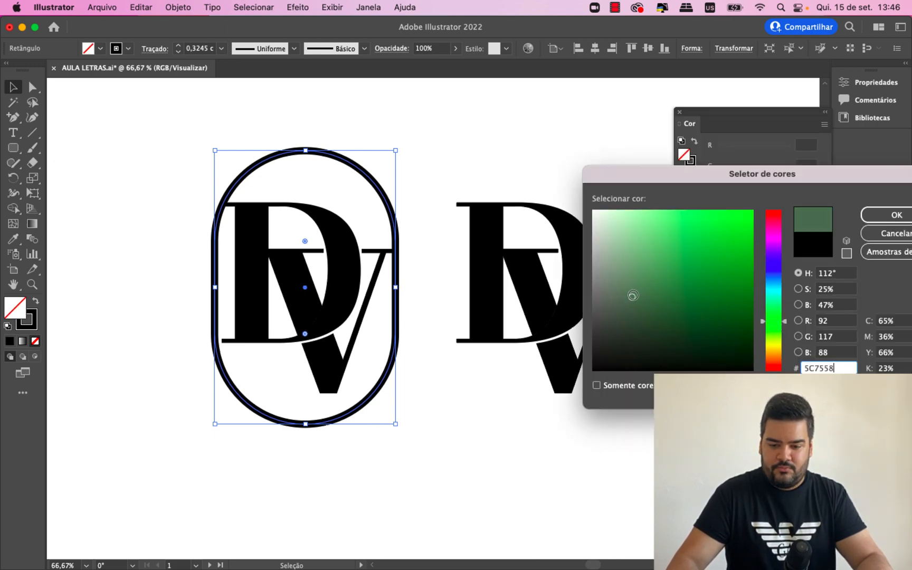
key(Return)
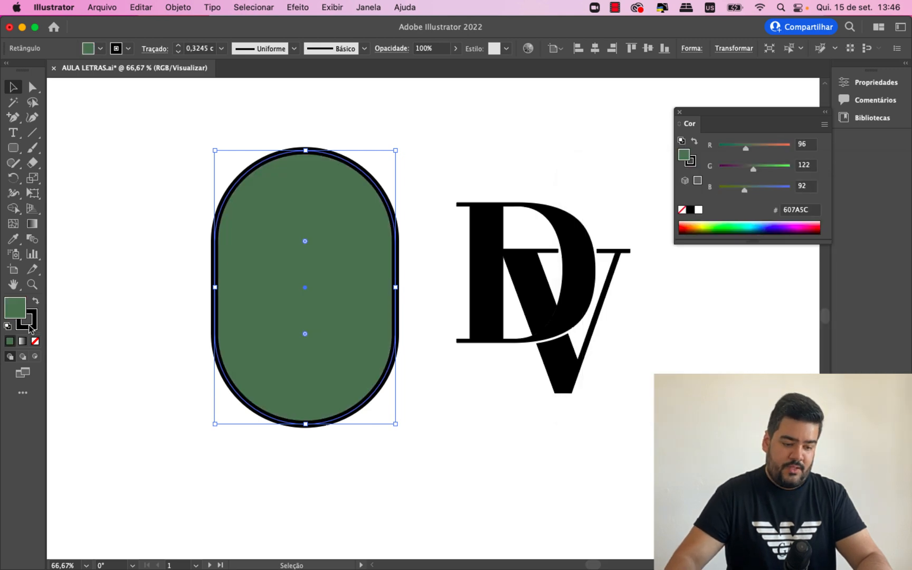
click(35, 342)
- Send the green capsule to the back so it sits behind the DV letters
right_click(289, 191)
mouse_move(384, 504)
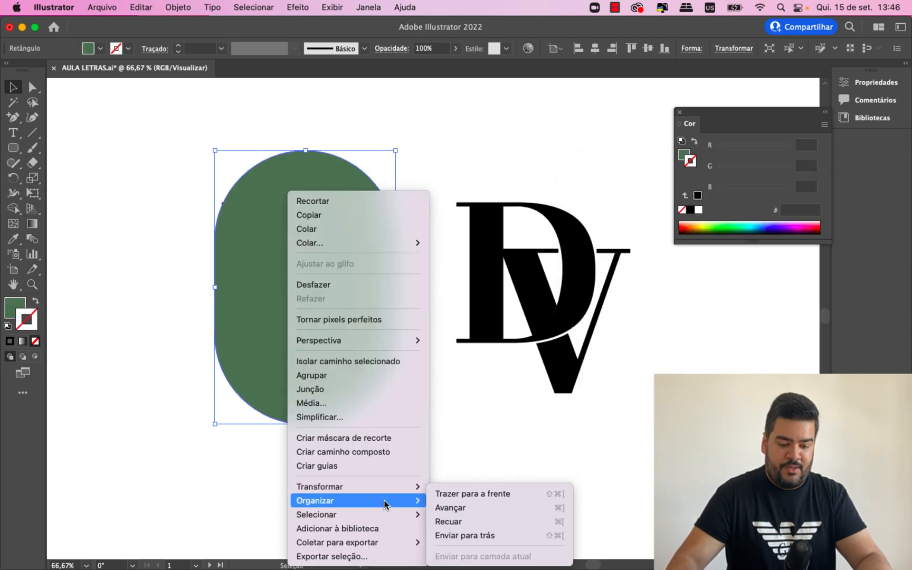
click(464, 535)
click(466, 460)
- Try to recolor the monogram on the green capsule with a white fill
click(314, 317)
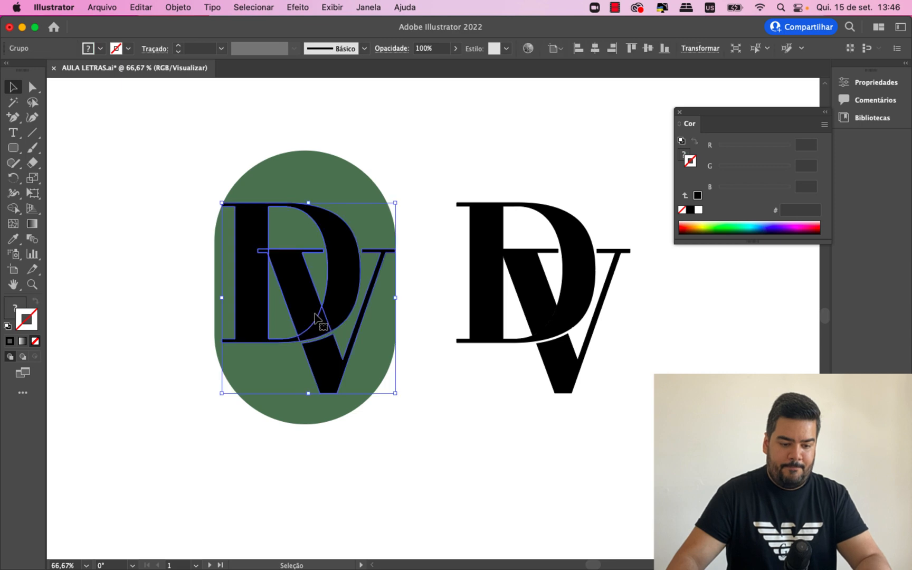
double_click(14, 307)
text(ffffff)
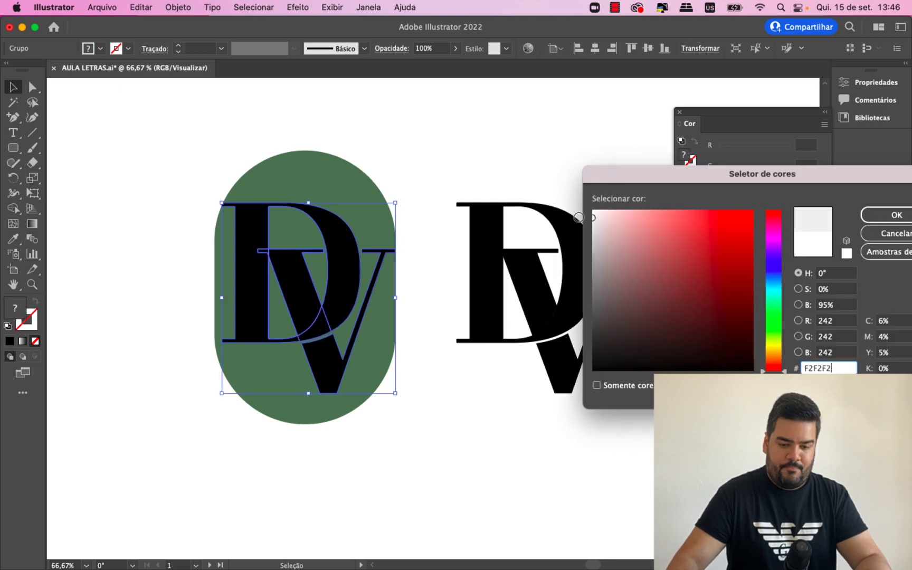
key(Return)
key(super+z)
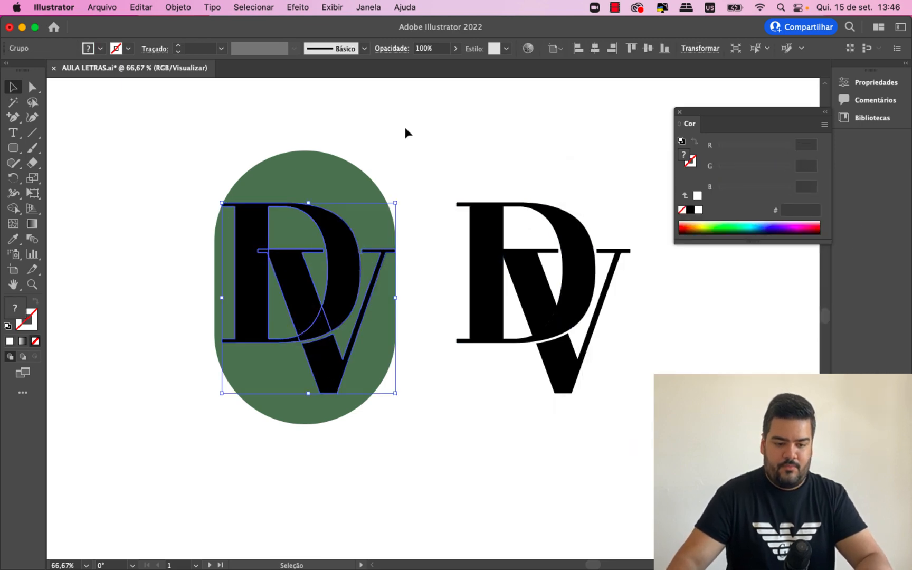
- Fill the monogram group on the green capsule with white FFFFFF and deselect it
click(394, 159)
click(350, 253)
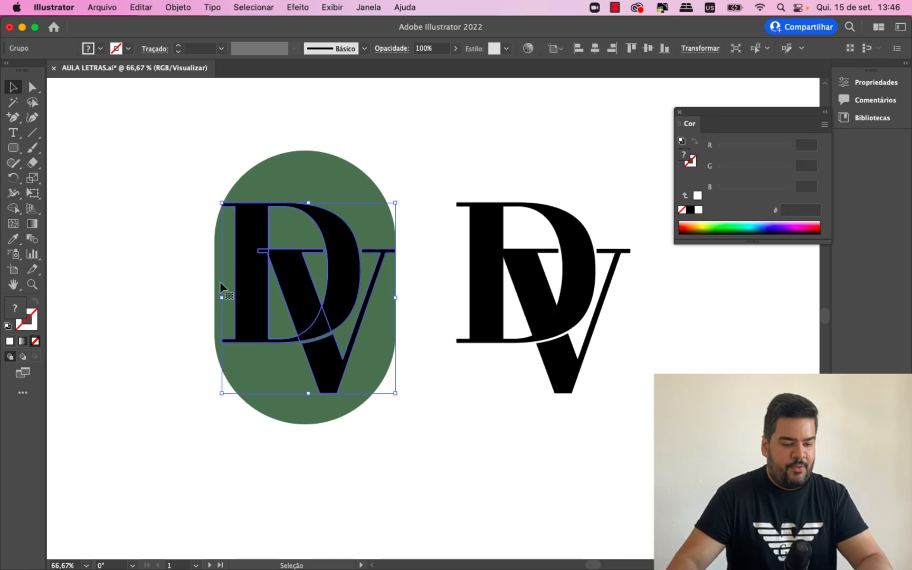
double_click(20, 308)
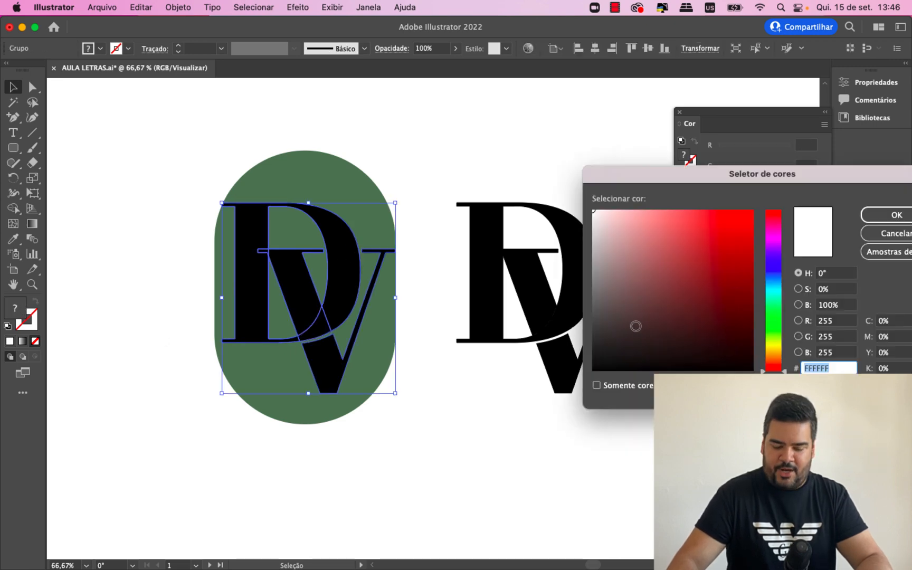
text(FFFFFF)
key(Return)
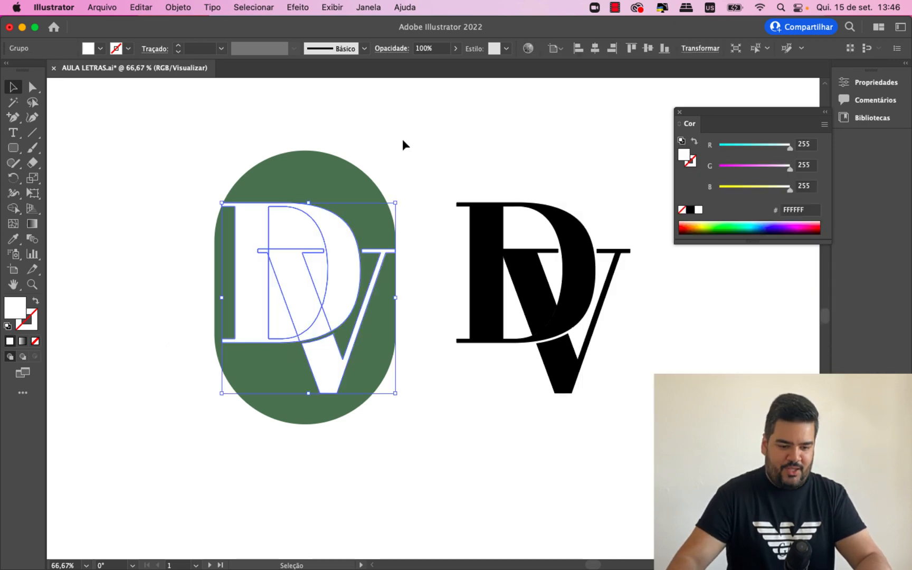
click(475, 188)
- Isolate the capsule's monogram group, delete the two white shapes filling the D's counter, and exit isolation
double_click(323, 240)
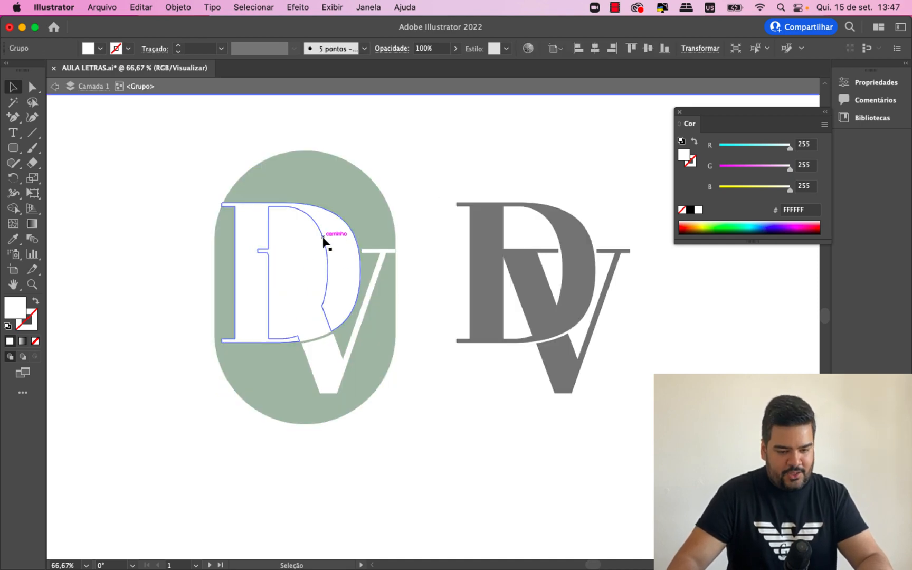
click(322, 237)
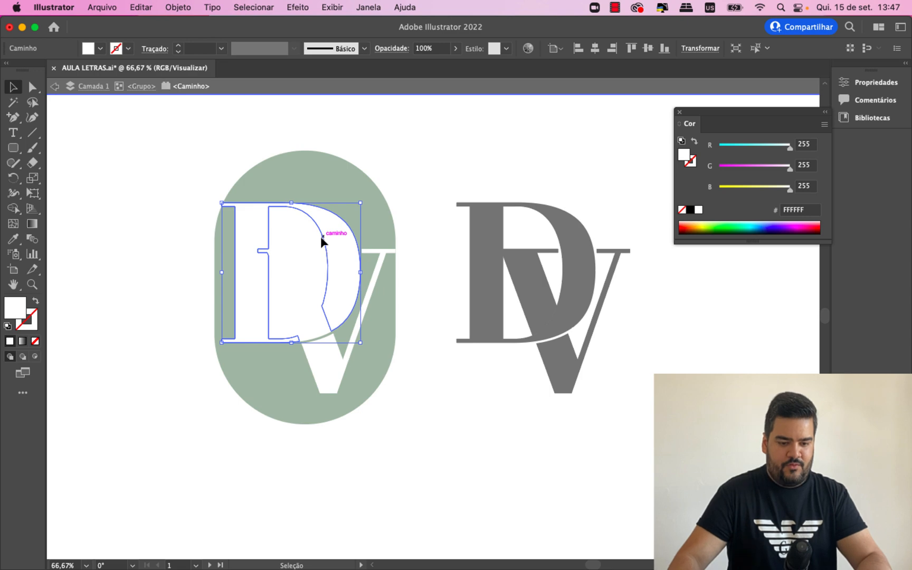
double_click(321, 237)
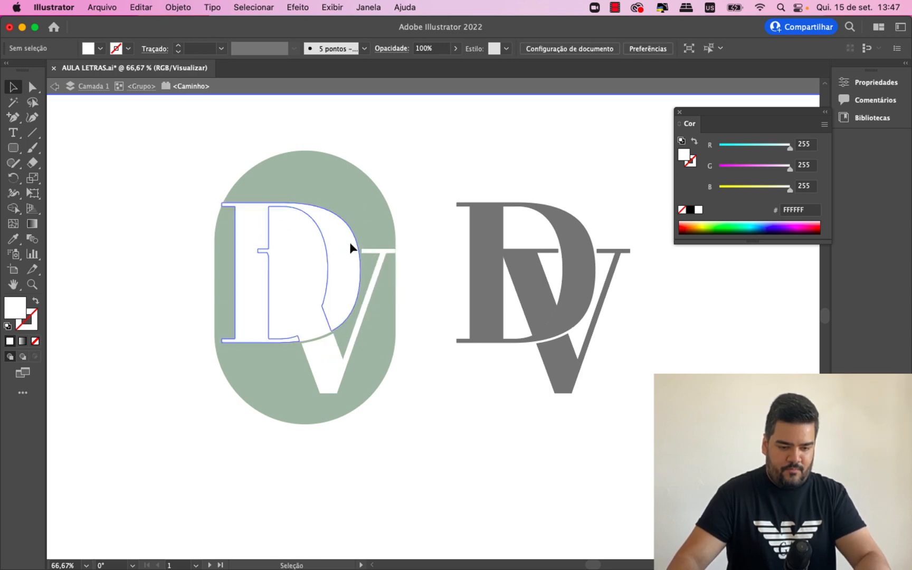
double_click(367, 225)
double_click(305, 254)
click(300, 260)
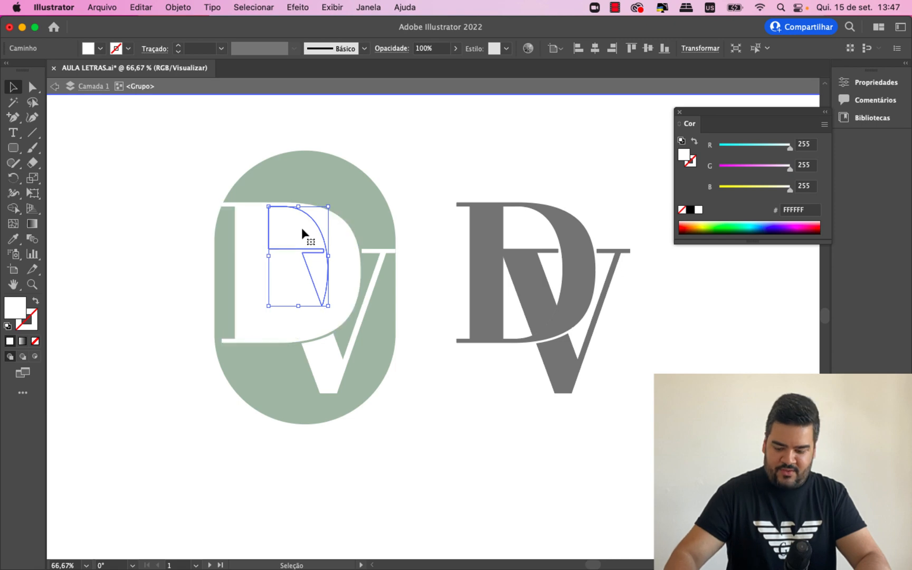
key(Delete)
click(281, 317)
key(Delete)
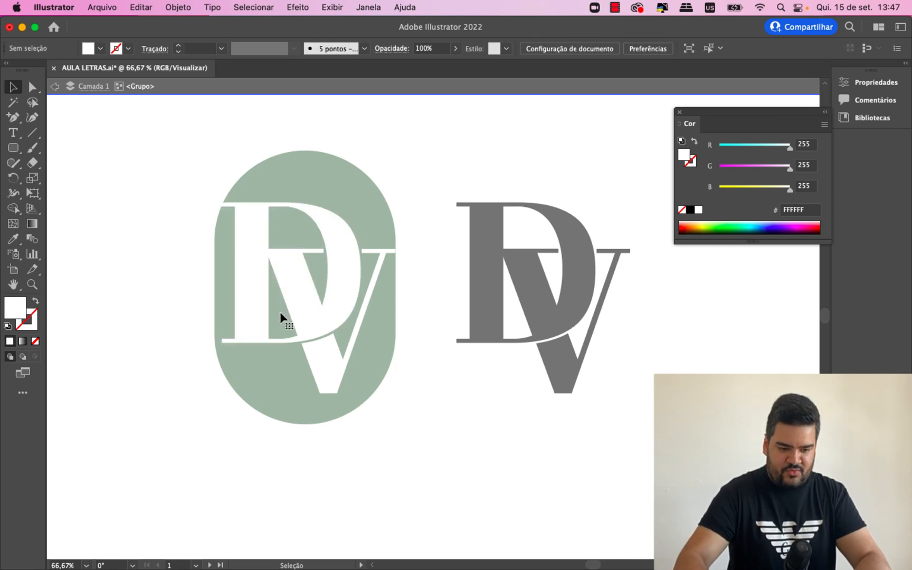
key(Escape)
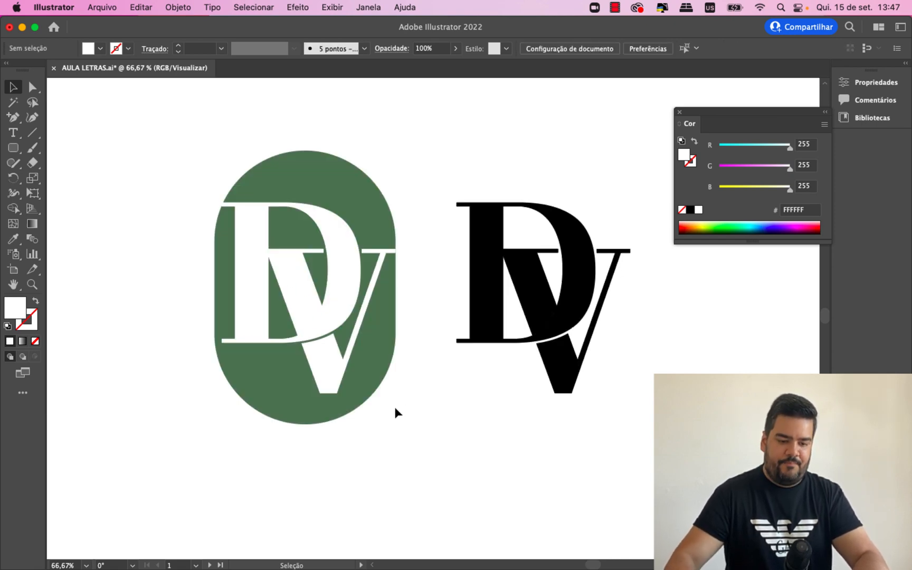
- Duplicate the green capsule without its letters and place the copy to the left of the original
key(super+minus)
key(super+equal)
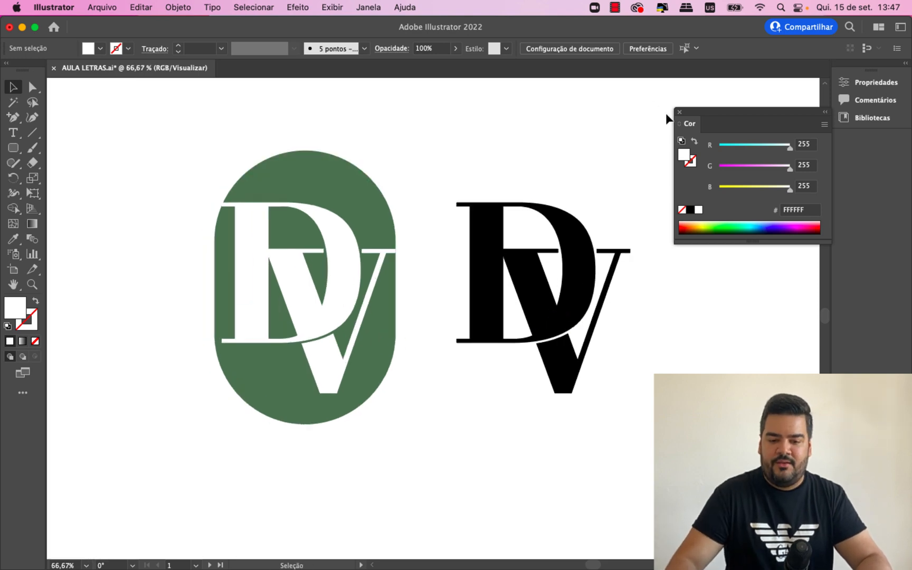
click(680, 113)
drag(657, 159, 227, 453)
drag(271, 371, 430, 369)
click(247, 352)
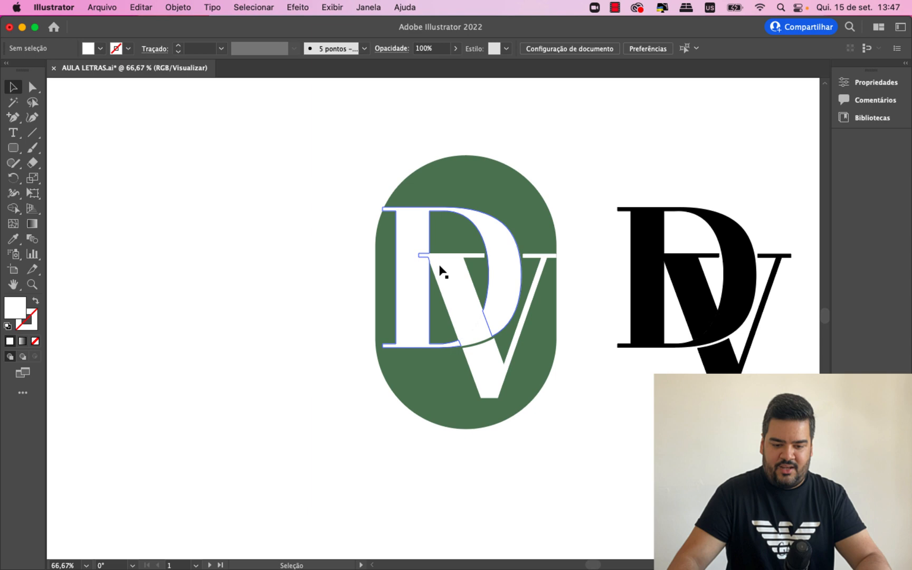
click(517, 183)
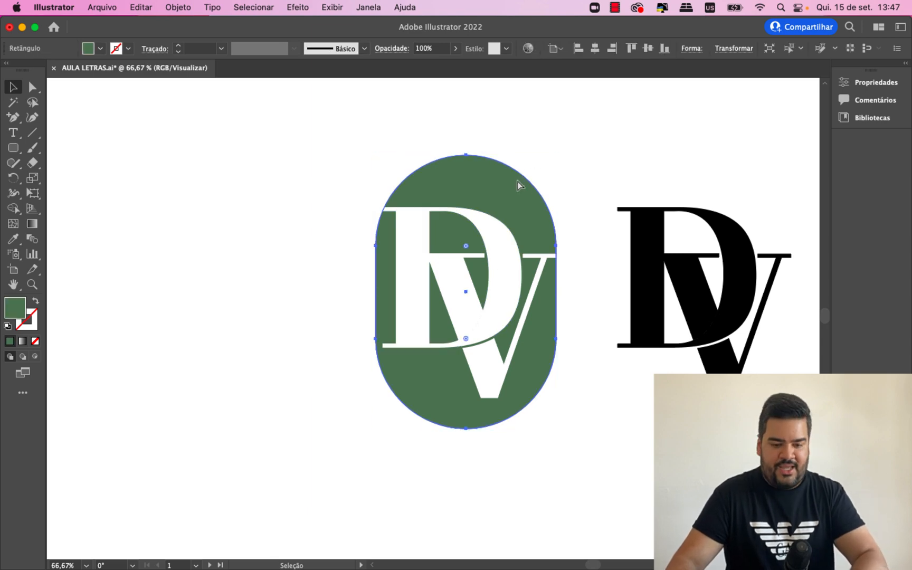
drag(519, 185, 283, 191)
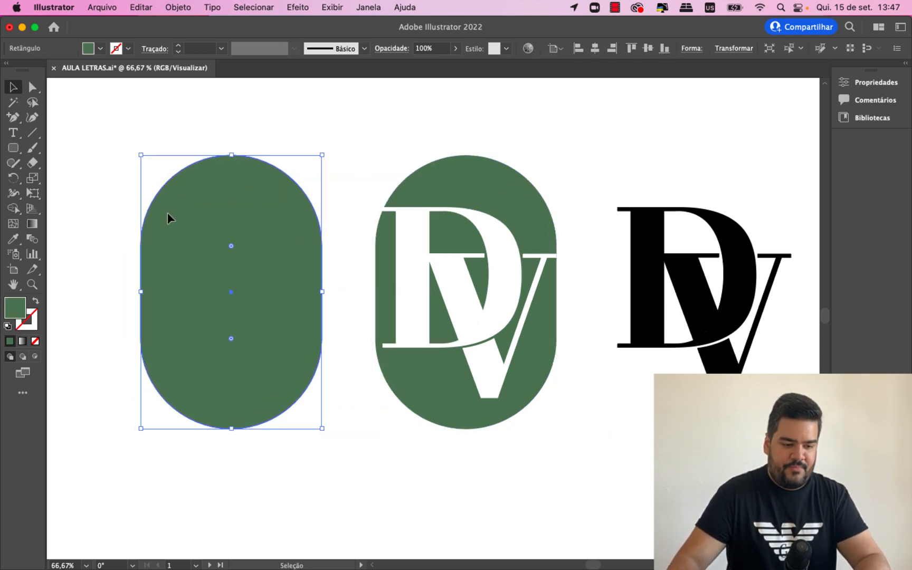
- Apply a black 000000 stroke to the capsule copy
click(13, 341)
click(9, 341)
double_click(26, 319)
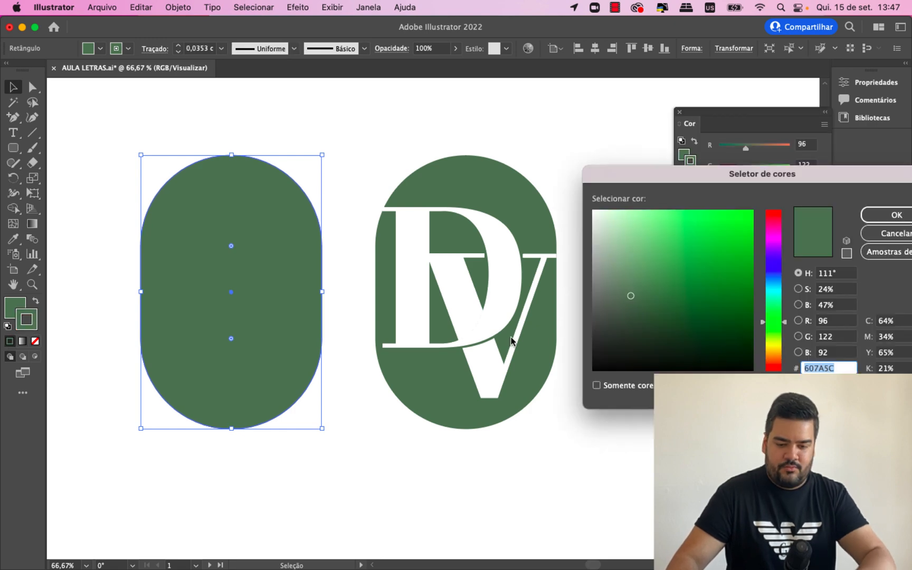
text(000000)
key(Return)
- Remove the fill from the capsule copy and thicken its black stroke, leaving the capsule deselected
click(14, 306)
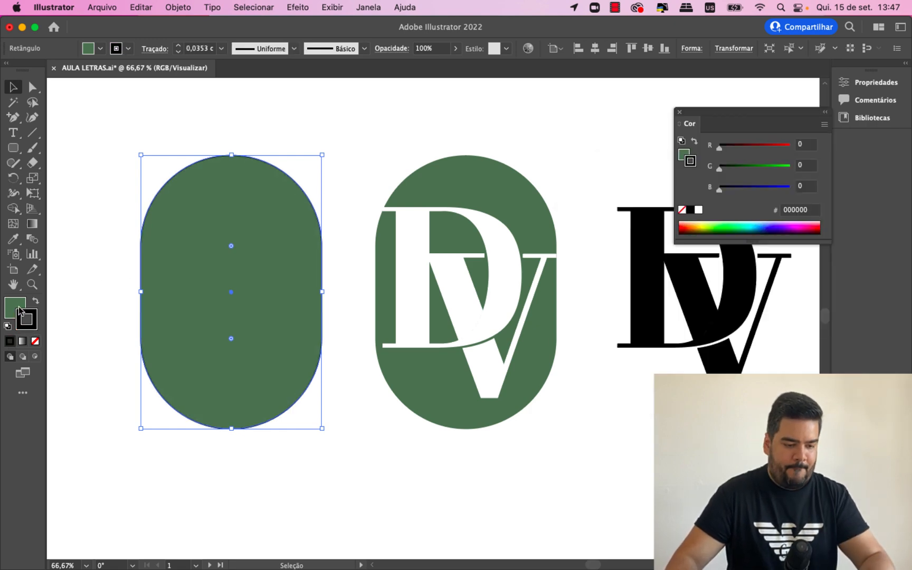
click(34, 341)
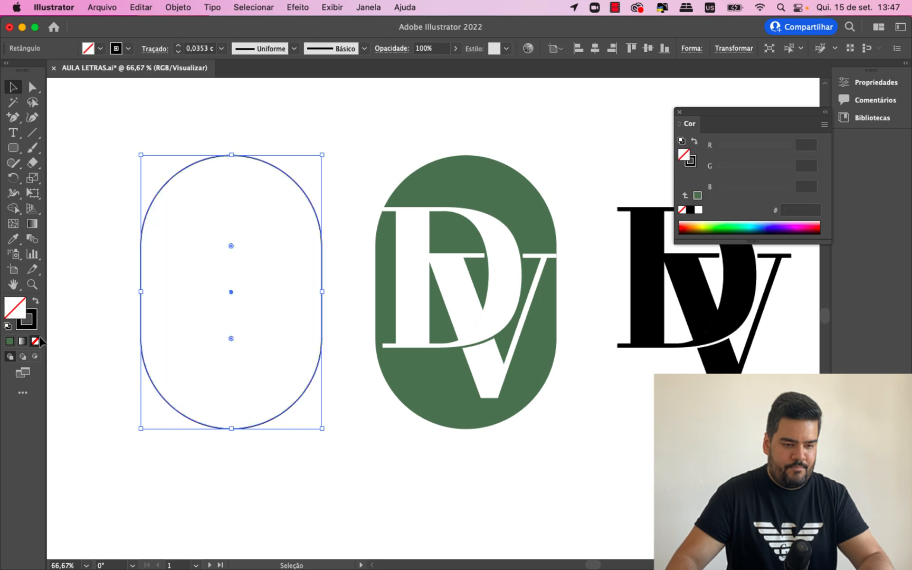
click(178, 45)
click(178, 45)
click(233, 115)
- Place a copy of the black DV monogram inside the outlined capsule and close the color controls
click(721, 342)
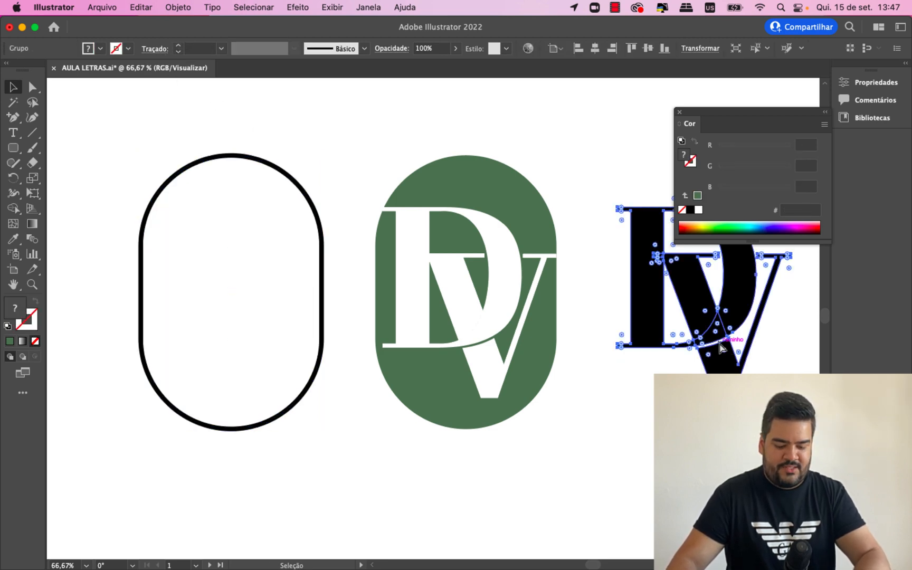
drag(711, 323, 242, 321)
click(590, 157)
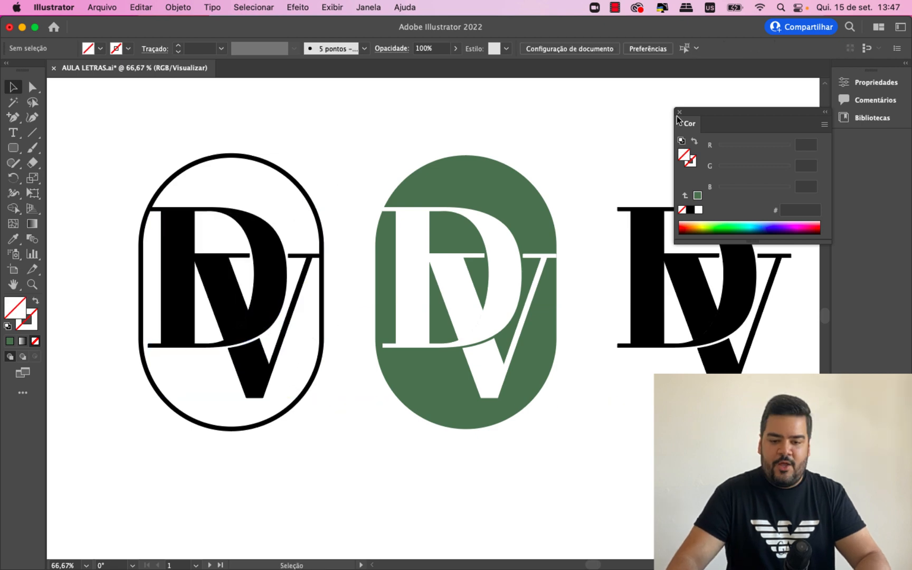
click(679, 113)
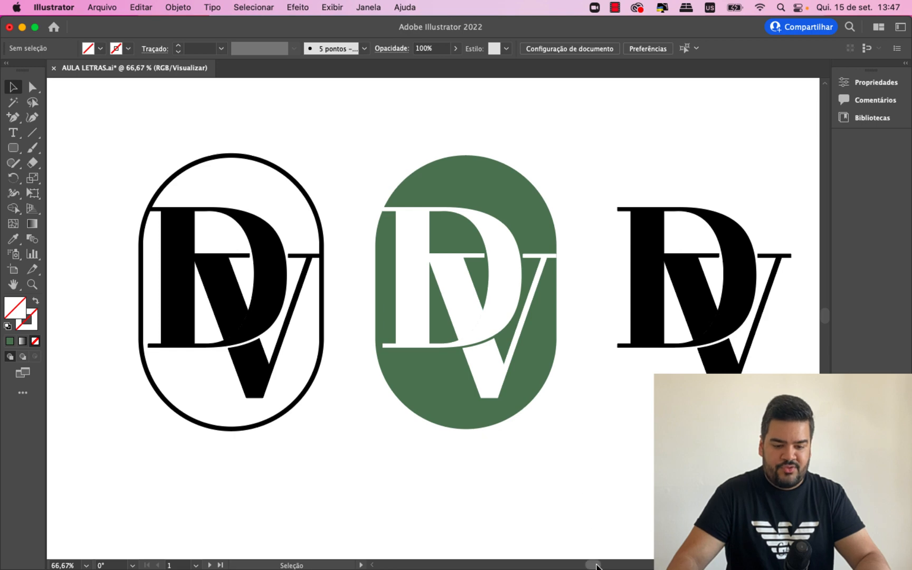
- Duplicate the RS letters on the second artboard, placing the copy up and to the right, outside the artboard
scroll(596, 566, right, 2)
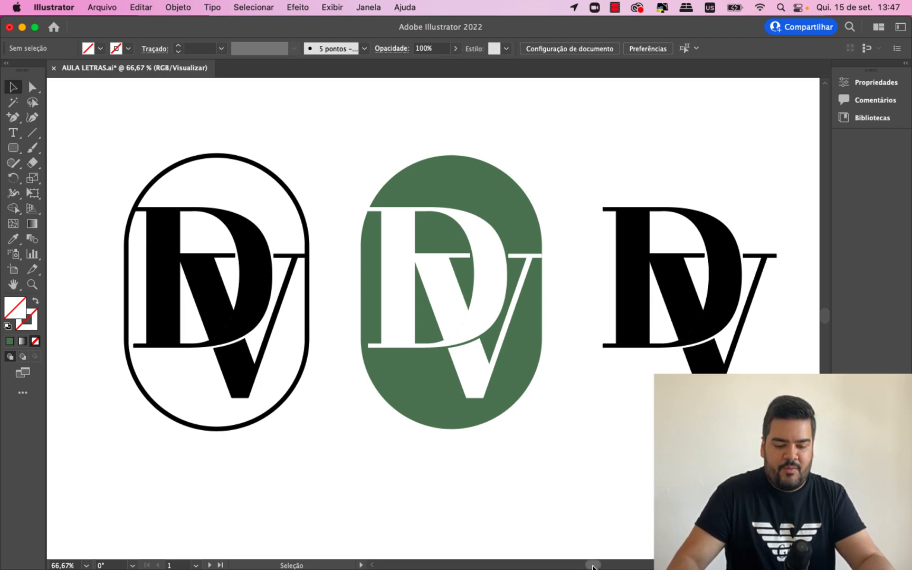
drag(592, 566, 652, 567)
key(super+minus)
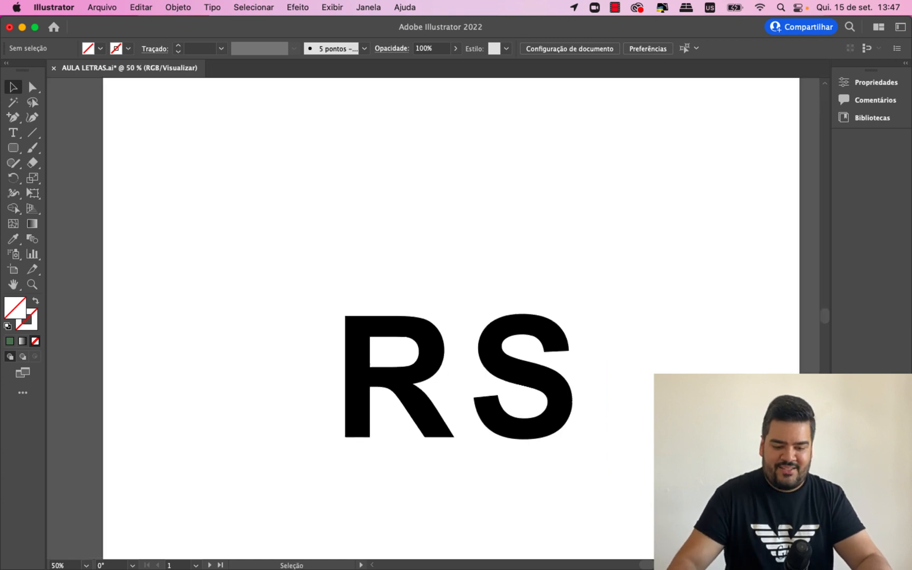
drag(665, 453, 333, 288)
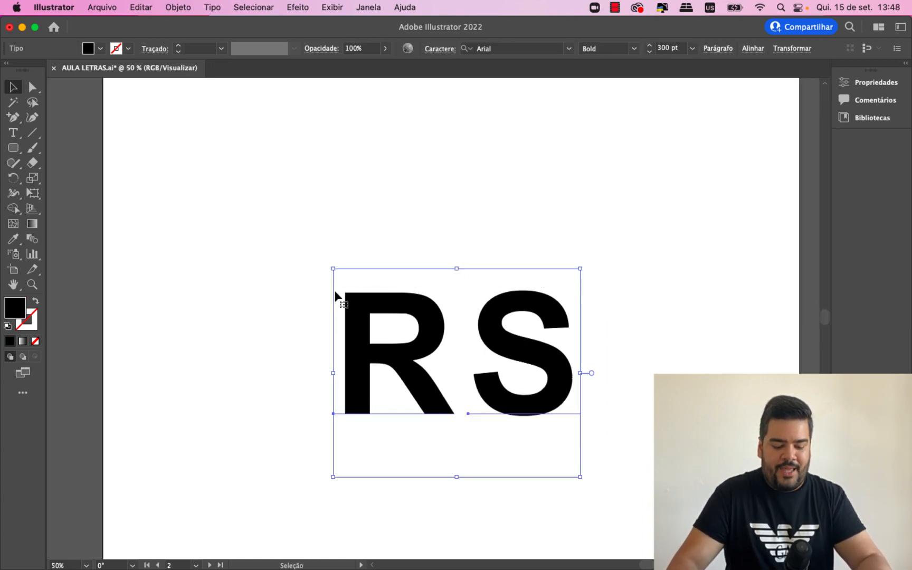
drag(366, 358, 559, 189)
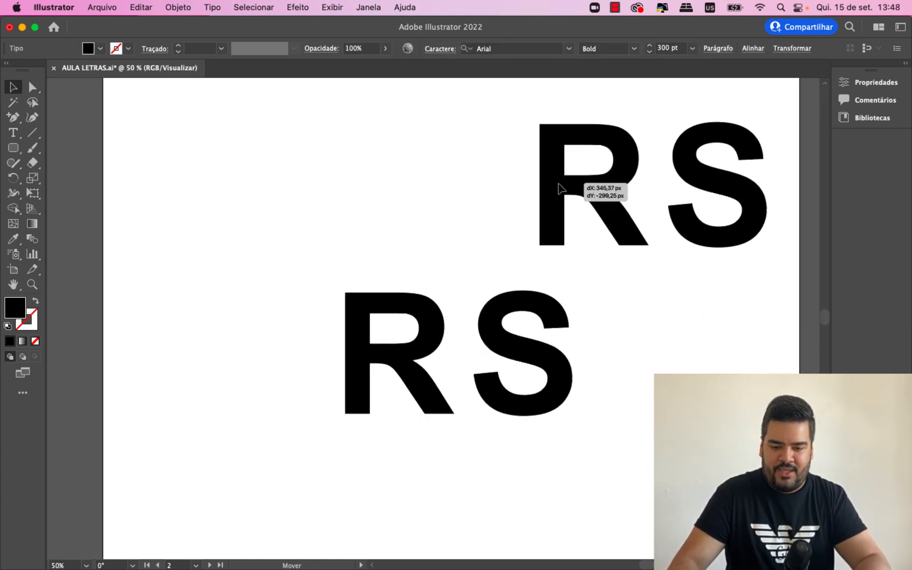
key(super+minus)
drag(506, 282, 719, 189)
click(370, 392)
key(super+plus)
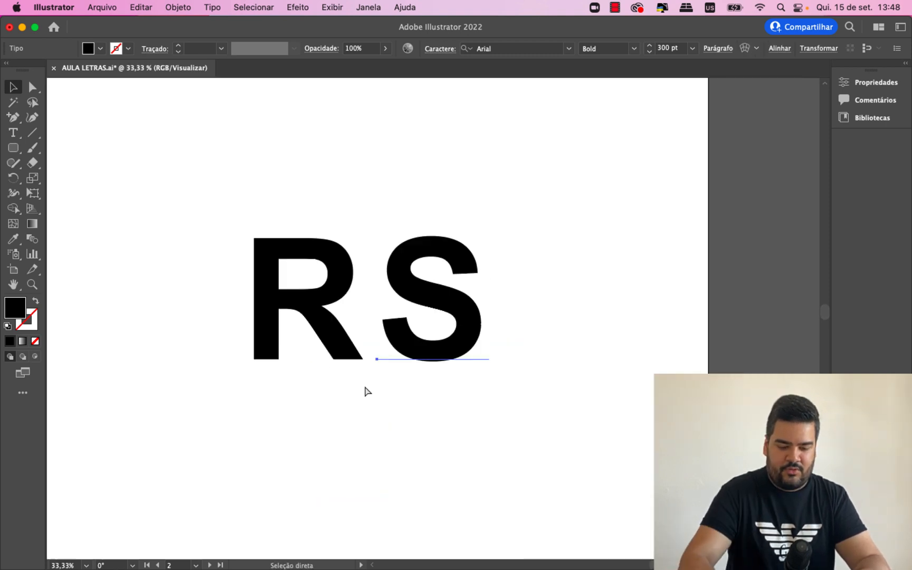
key(v)
scroll(326, 261, left, 5)
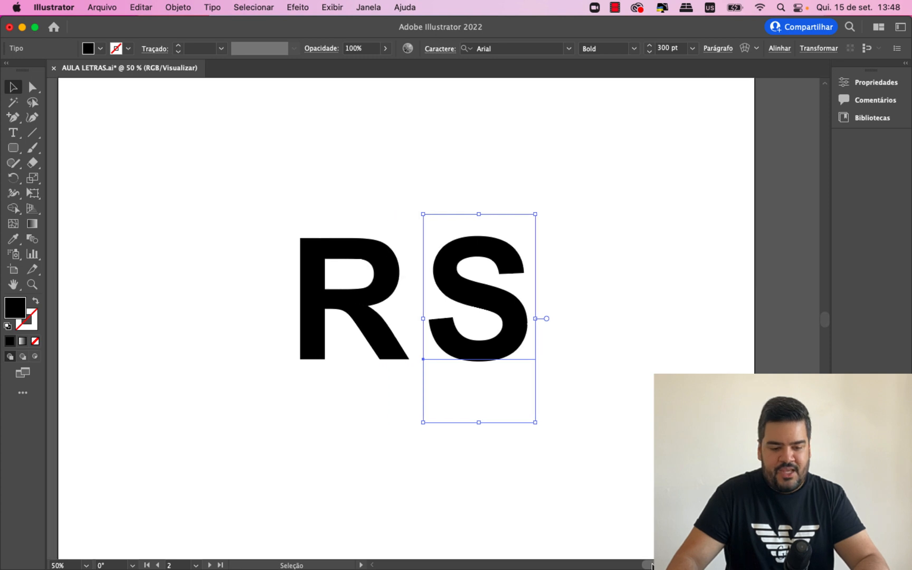
- Try moving the letter R up and to the left of its place beside the S, and undo the move
click(322, 268)
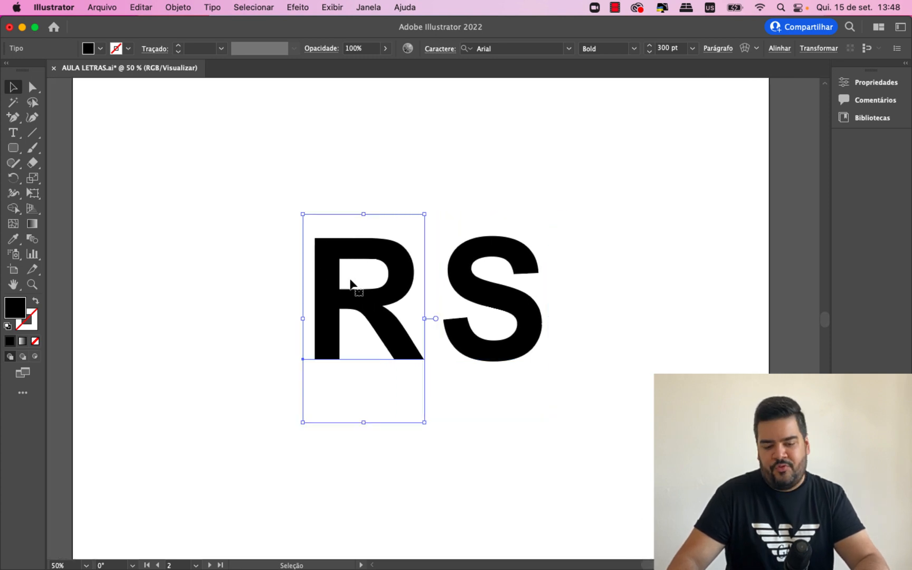
click(466, 289)
click(357, 289)
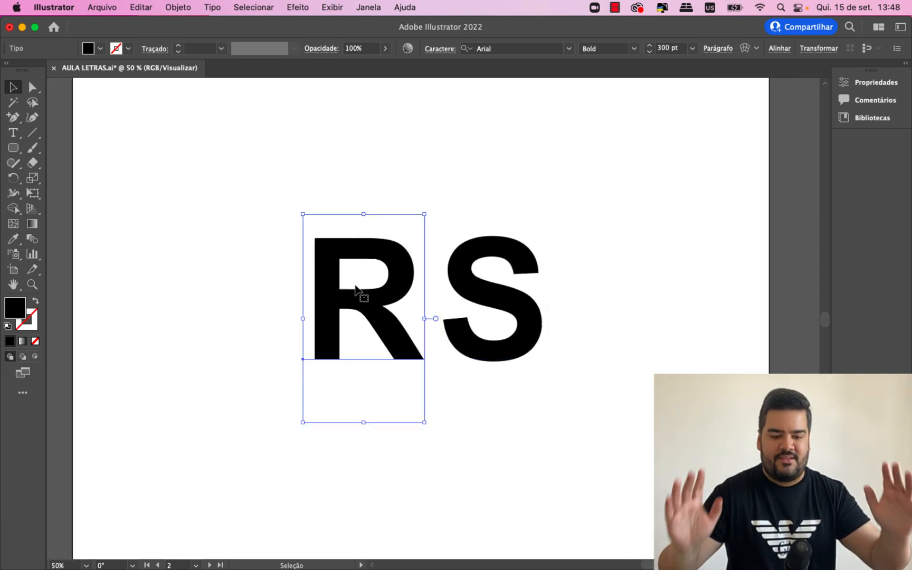
drag(389, 279, 360, 227)
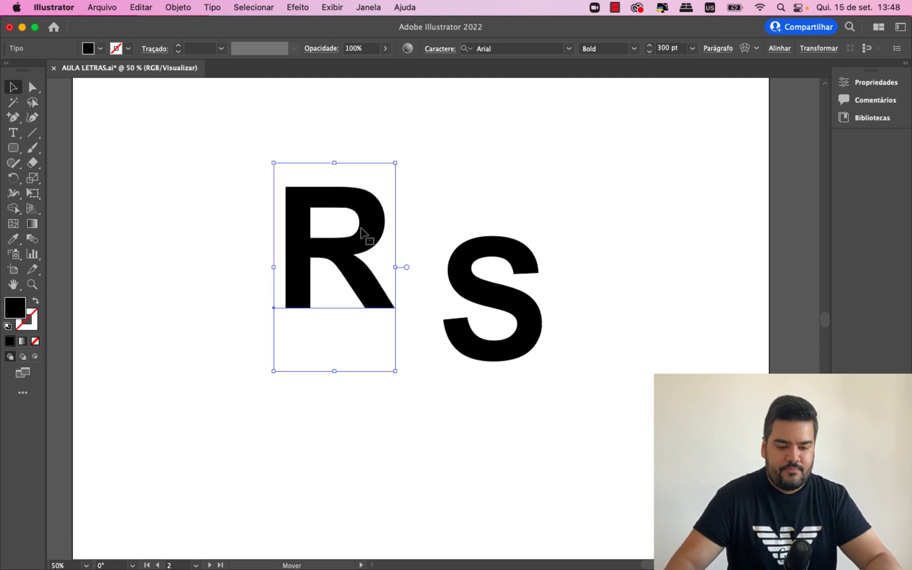
key(super+z)
click(594, 340)
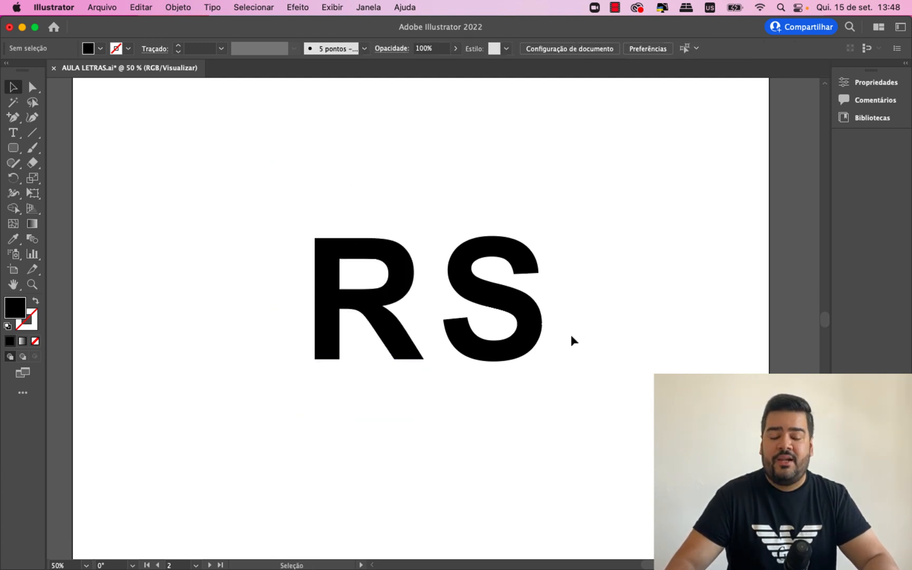
- Convert the letters R and S to outlines one after the other and deselect them
click(544, 323)
click(594, 315)
key(super+equal)
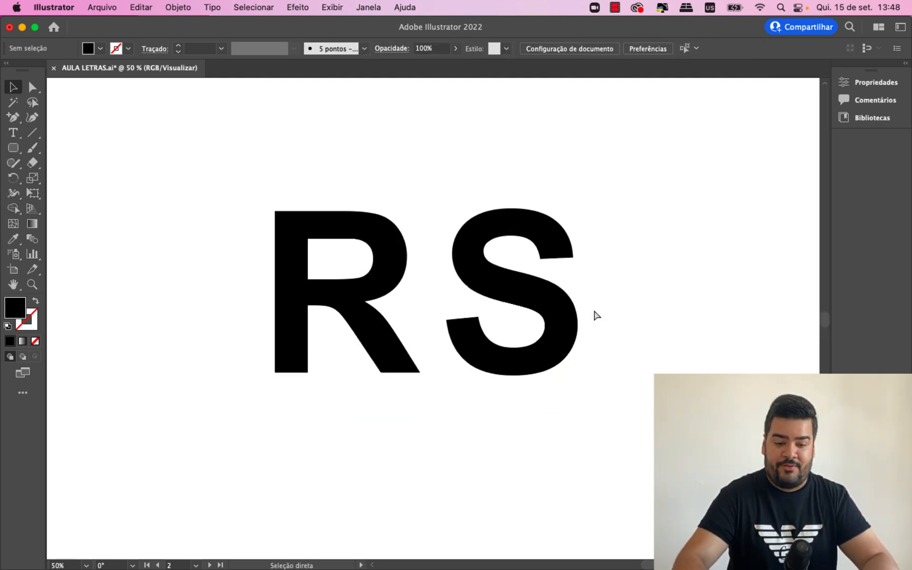
key(super+equal)
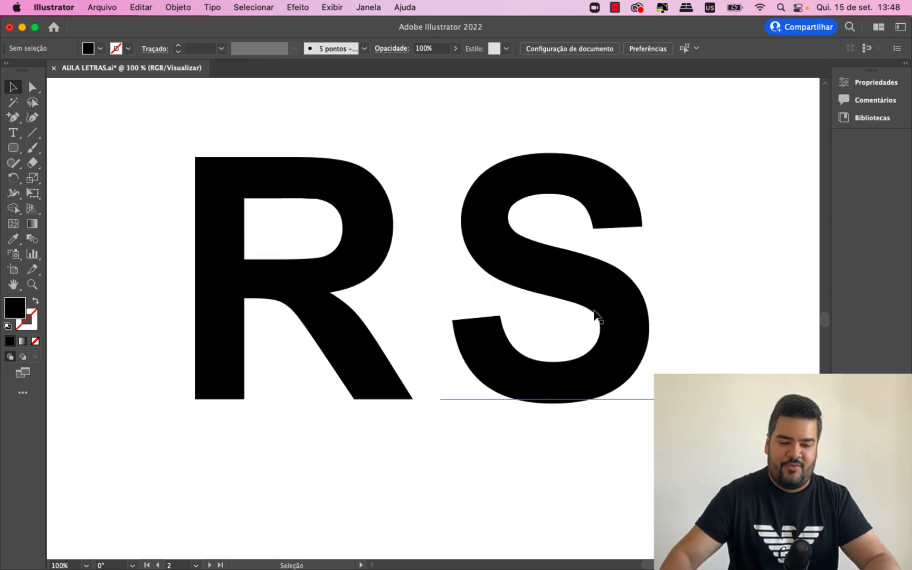
click(588, 308)
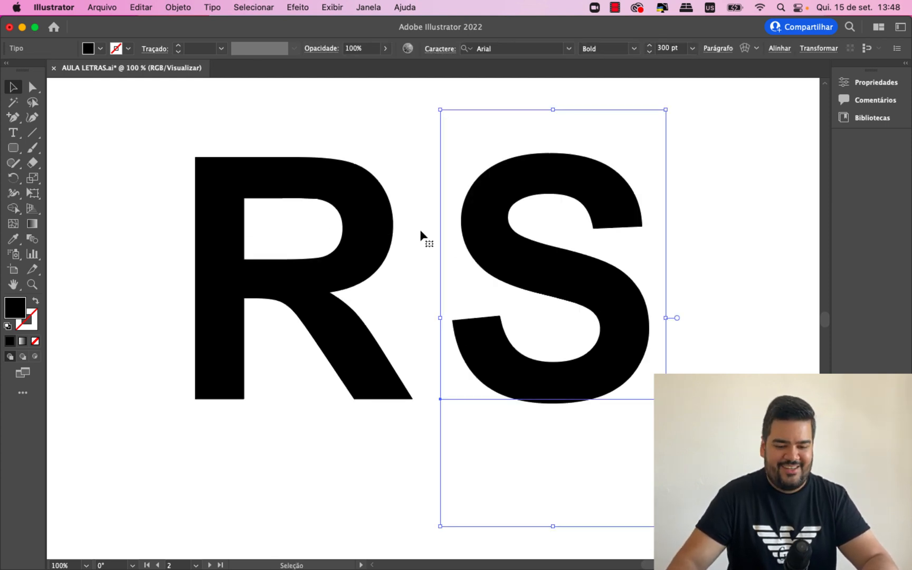
click(340, 219)
right_click(348, 218)
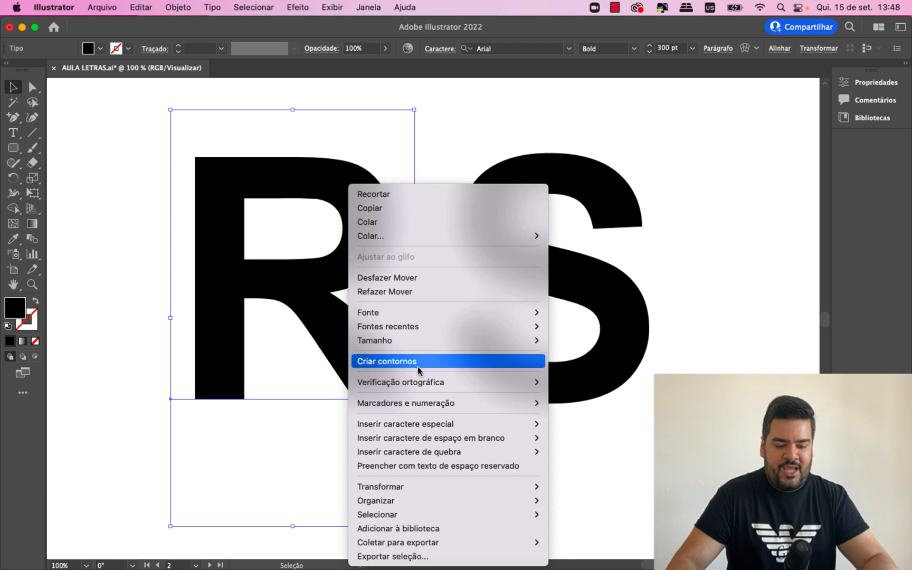
click(451, 359)
click(508, 264)
right_click(507, 262)
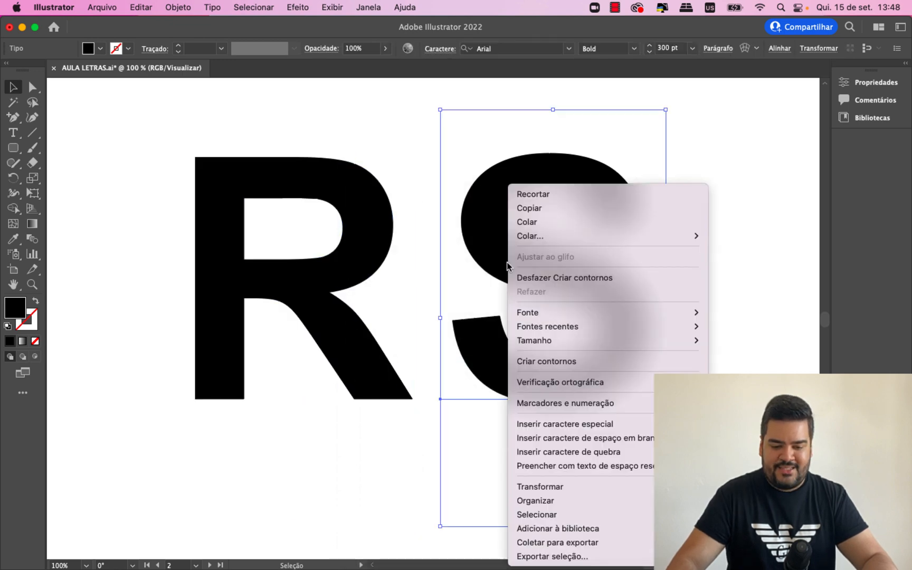
click(544, 360)
click(734, 317)
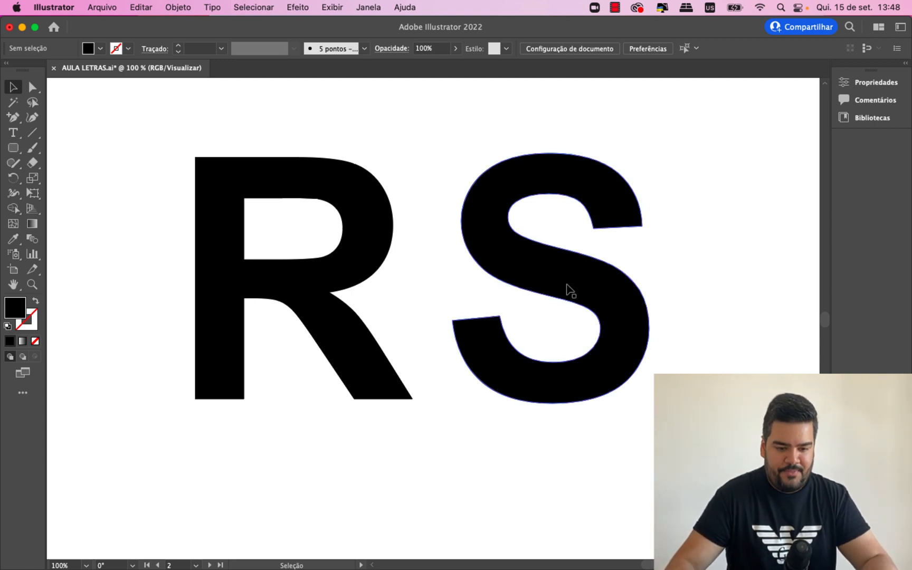
- Move the outlined S horizontally to the left so it overlaps the R's bowl and leg, and deselect it
drag(570, 289, 471, 289)
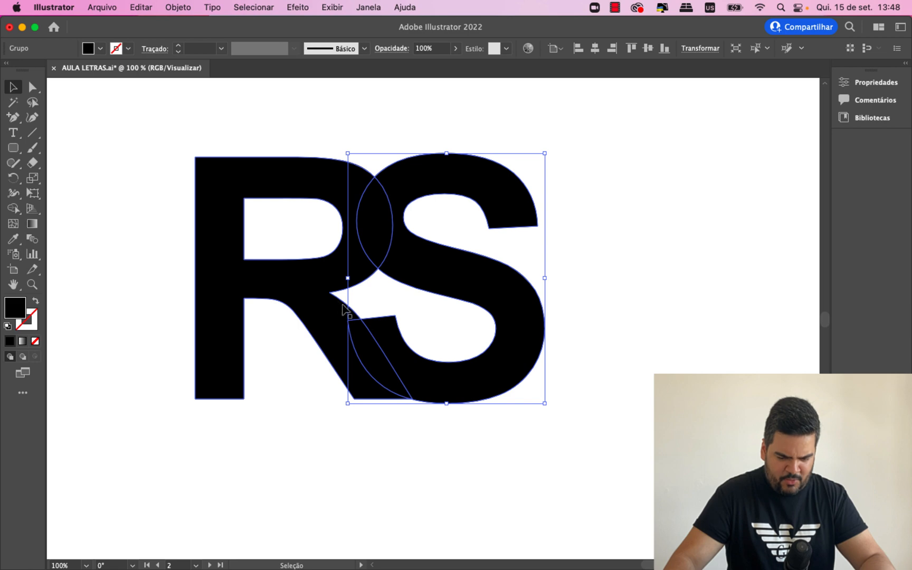
click(141, 186)
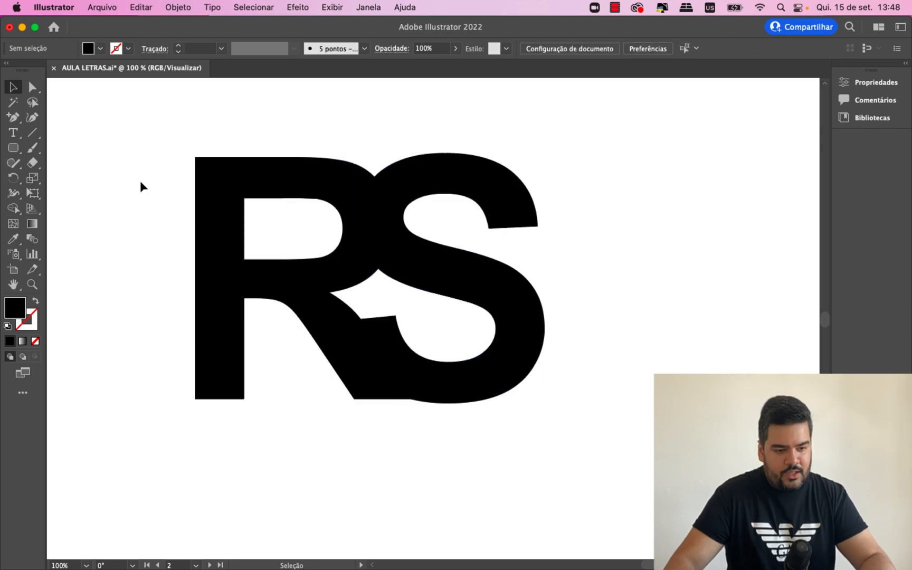
- Paint a red (ff0000) brush curve from the top of the R's leg down to the base of the S
click(32, 147)
double_click(19, 304)
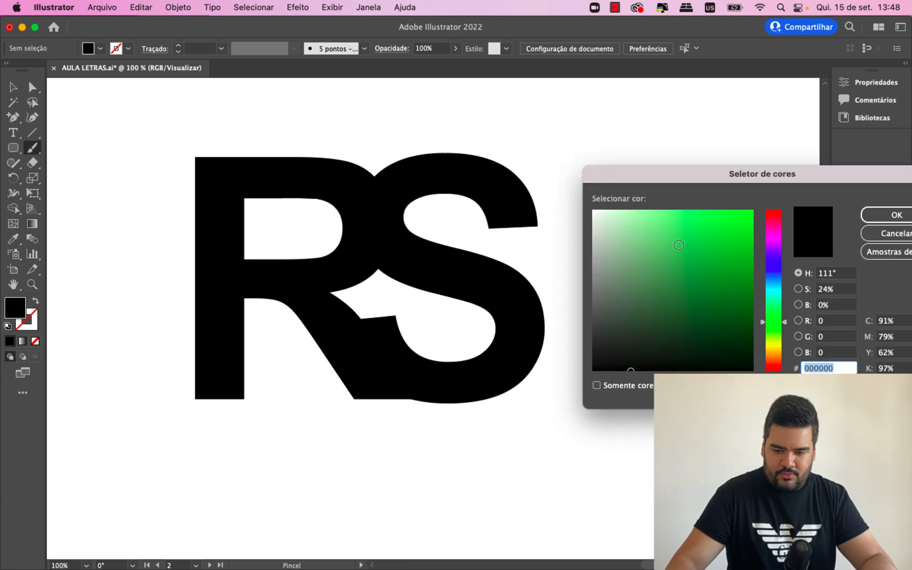
text(ff0000)
key(Return)
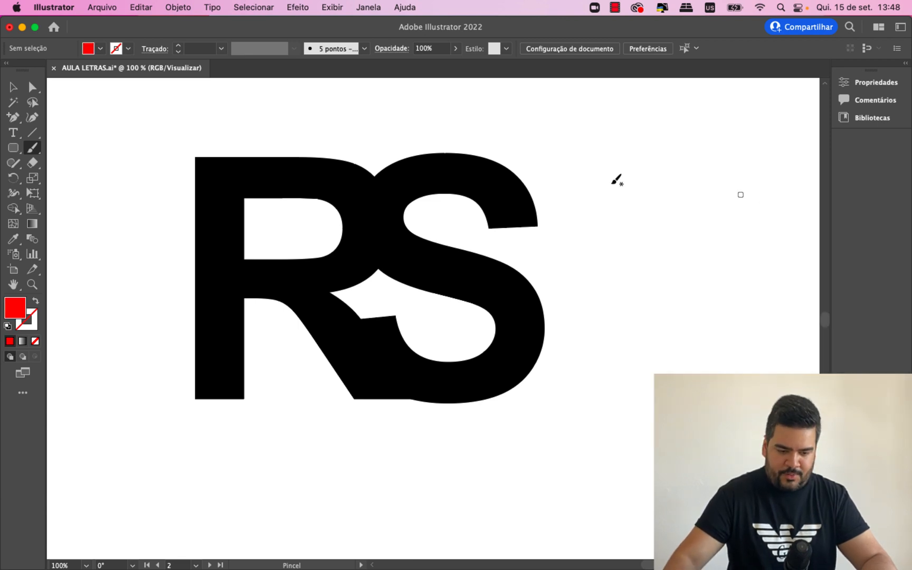
mouse_move(303, 291)
mouse_down()
mouse_move(342, 333)
mouse_move(391, 363)
mouse_move(447, 374)
mouse_up()
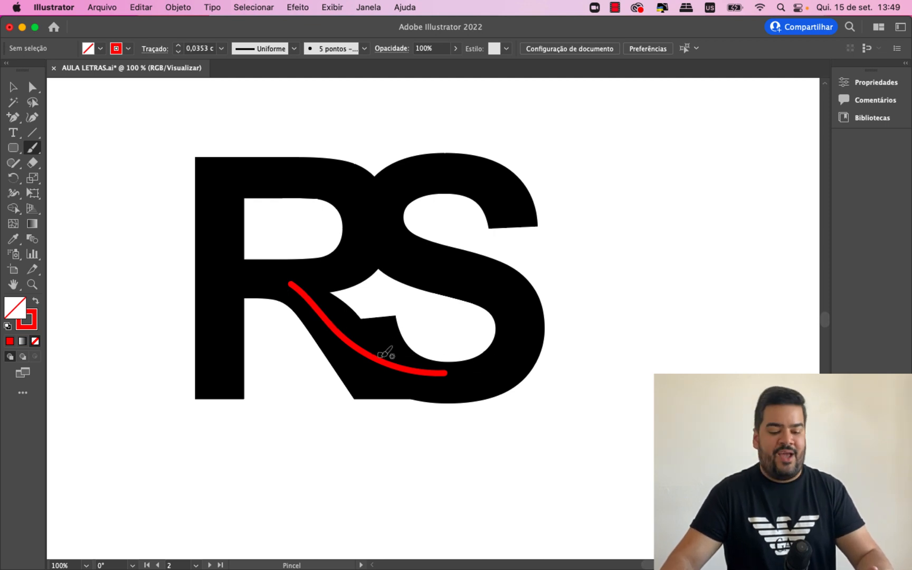
- Delete the red brush curve and leave the letters deselected
key(v)
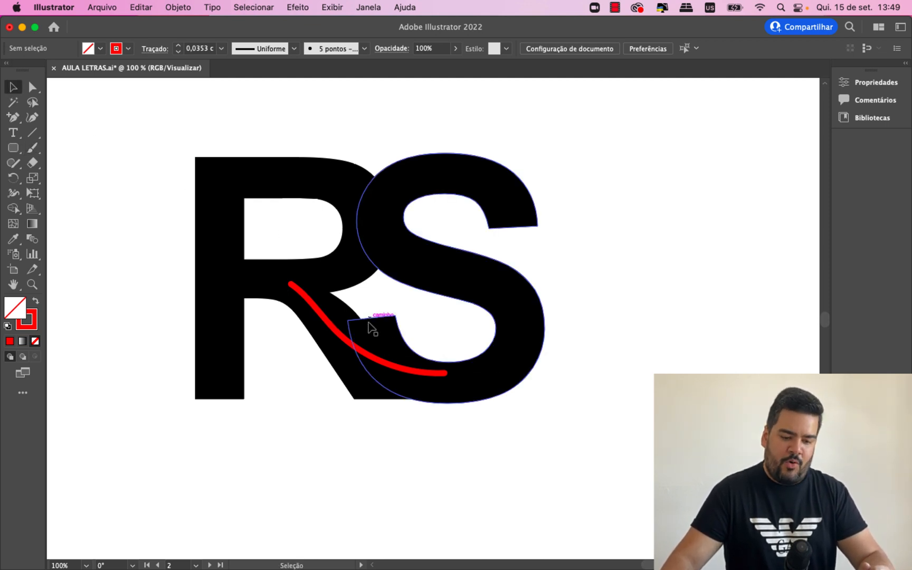
click(353, 349)
key(Delete)
click(333, 336)
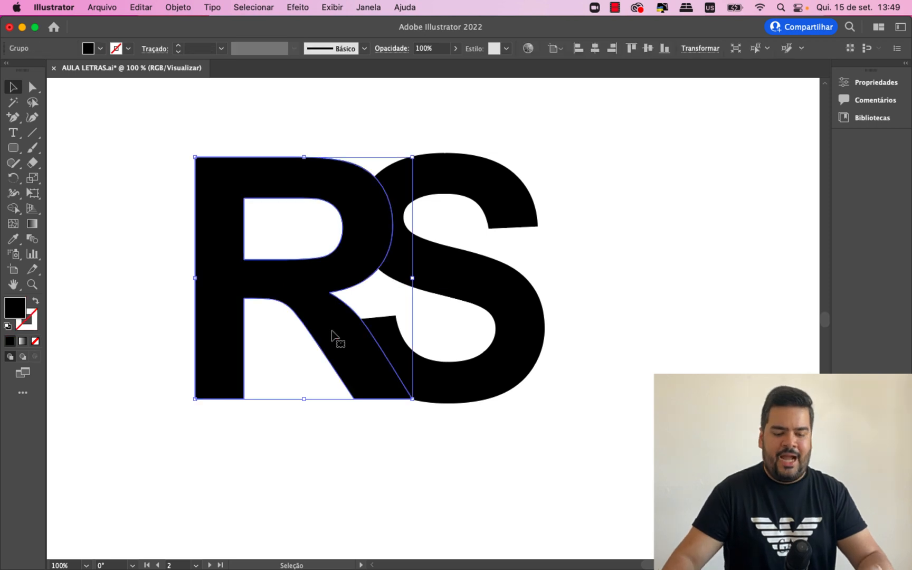
click(341, 434)
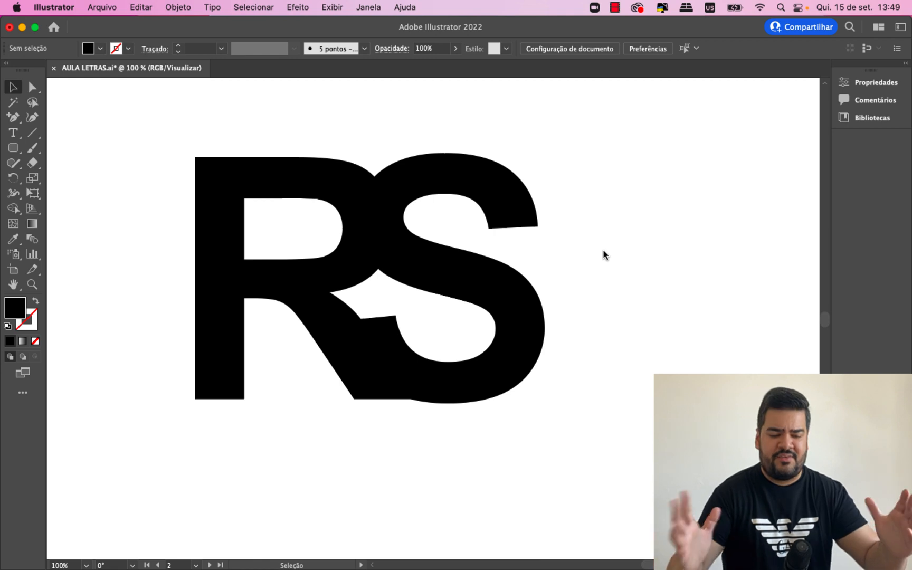
- Remove the anchor point at the inner bottom corner of the R's diagonal leg with direct selection
click(482, 300)
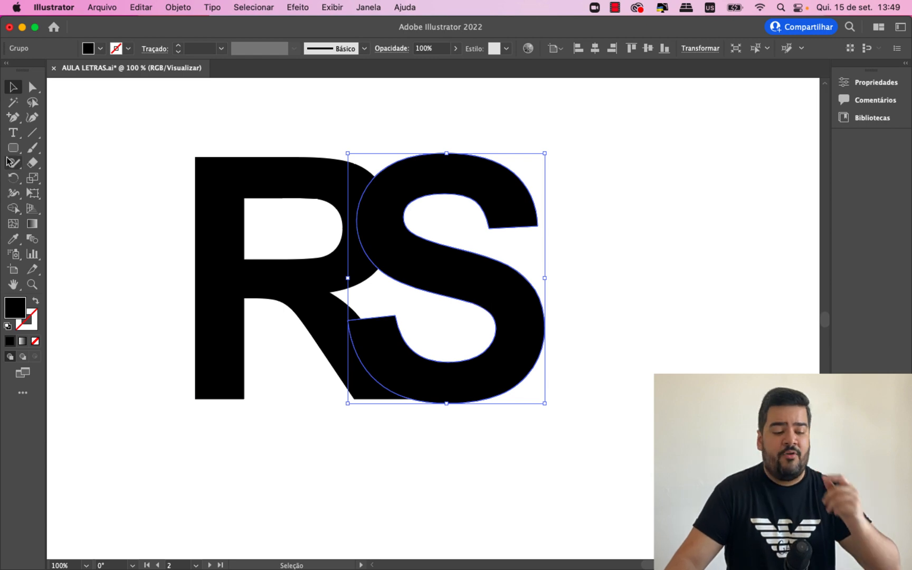
click(37, 98)
click(32, 88)
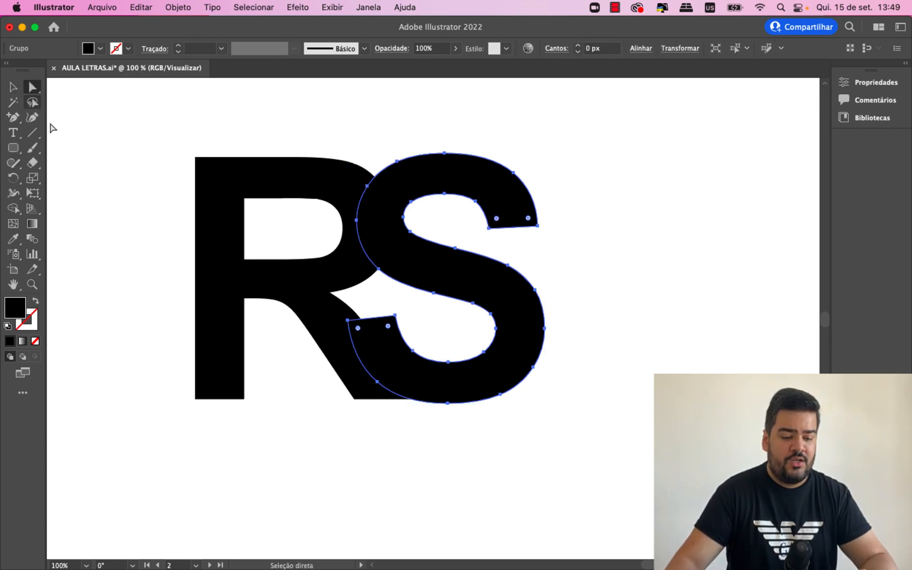
click(322, 325)
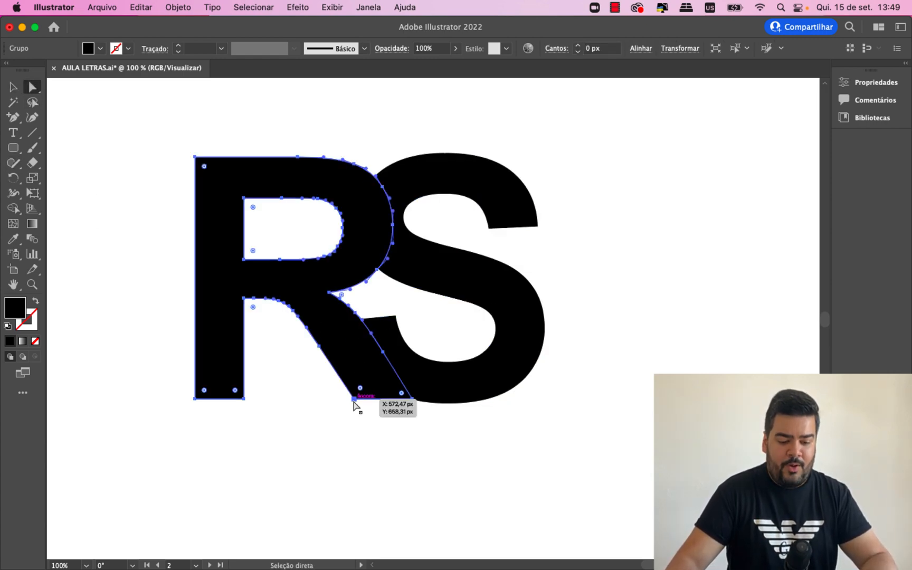
key(Delete)
key(super+z)
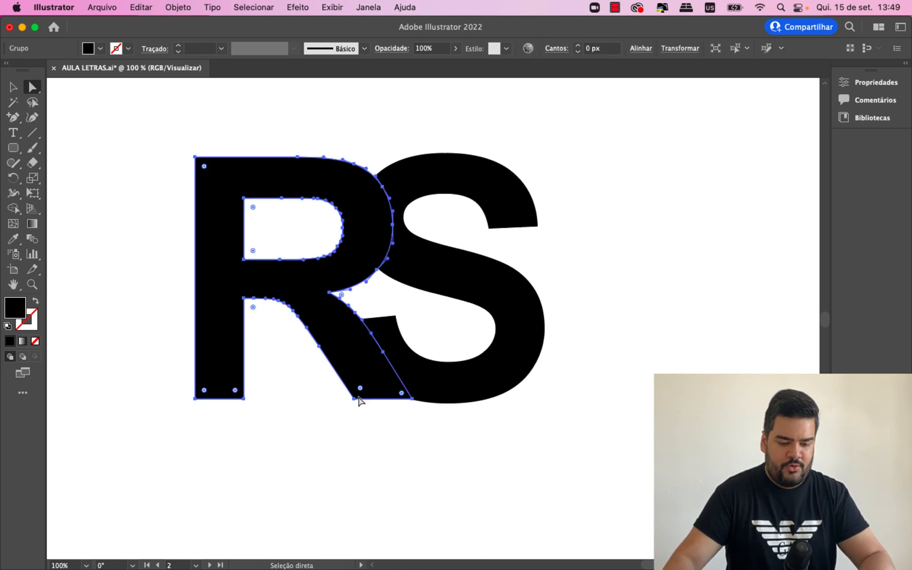
click(354, 399)
key(BackSpace)
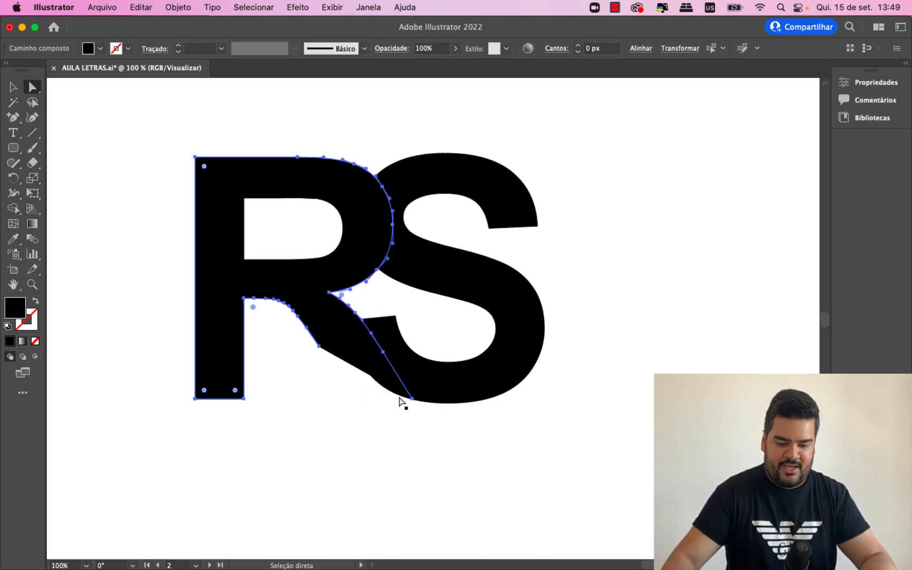
- Delete the outer bottom corner and remaining straight-edge anchors of the R's leg, cutting it to a short stub, and deselect the letter
click(412, 399)
key(BackSpace)
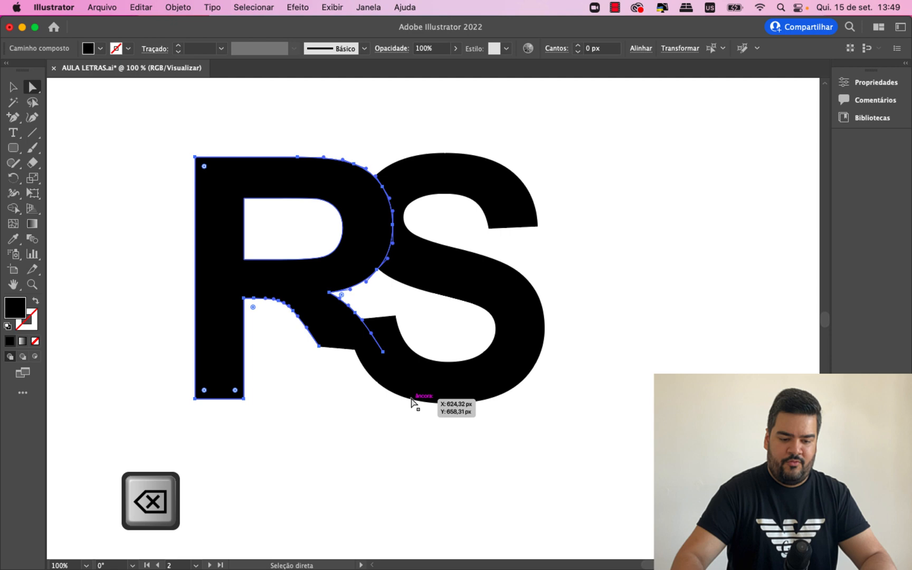
click(383, 351)
key(BackSpace)
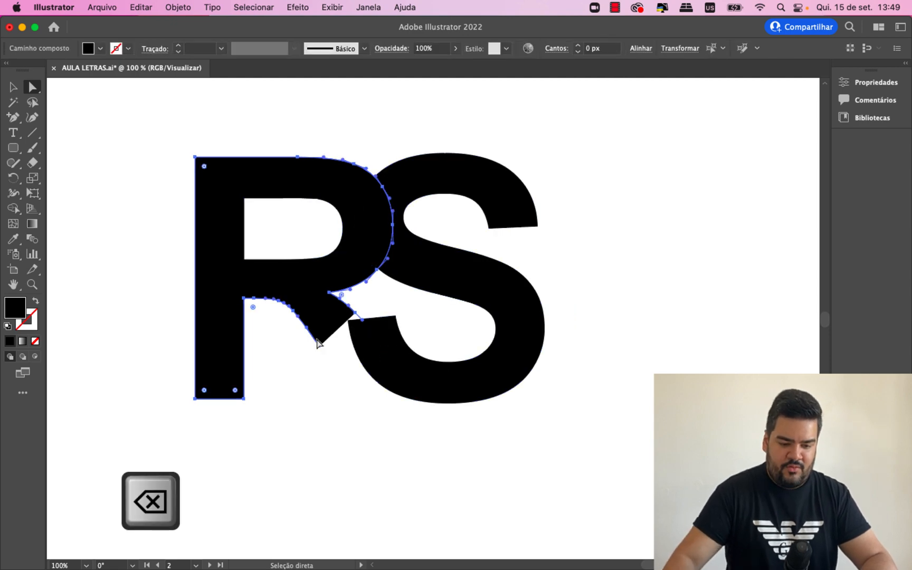
click(319, 347)
key(BackSpace)
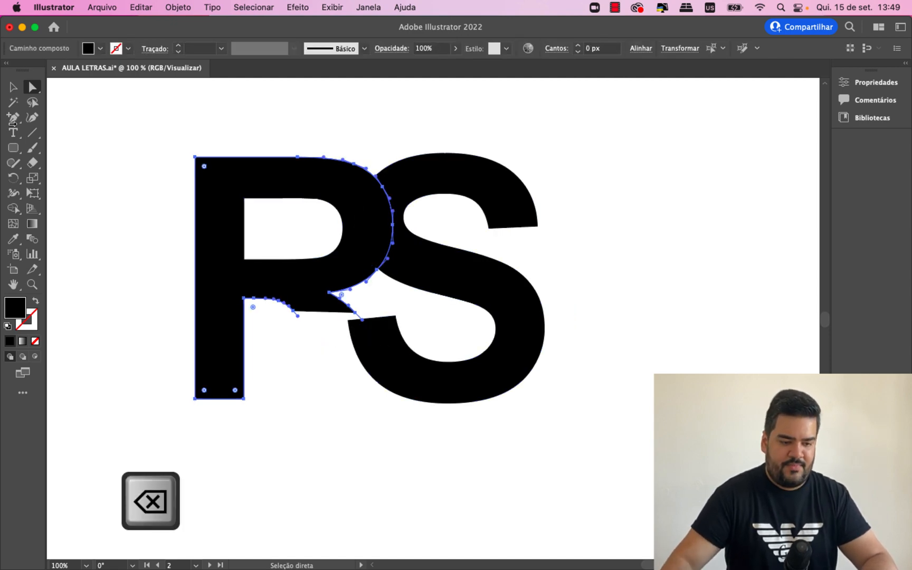
click(13, 86)
click(50, 162)
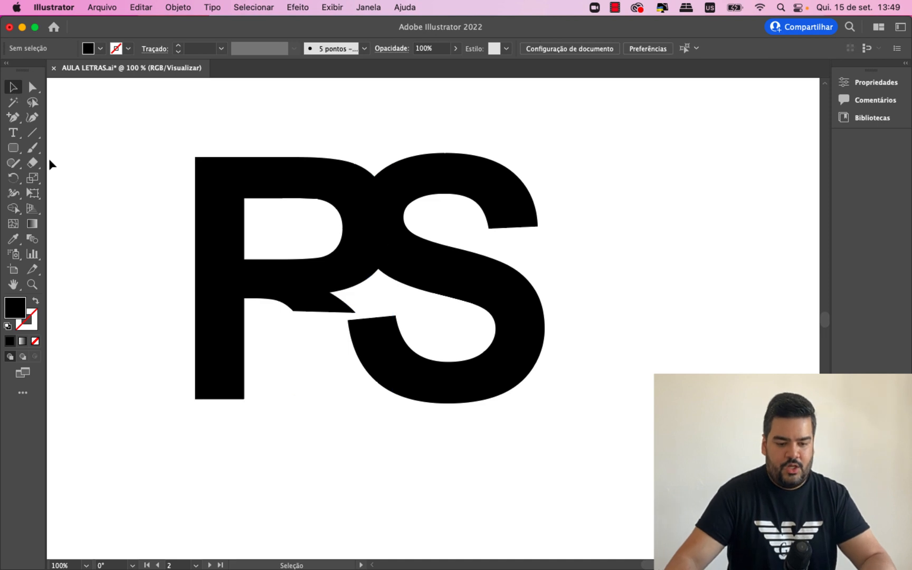
- Ungroup the outlined S, check its anchor points with direct selection, and deselect it
click(392, 338)
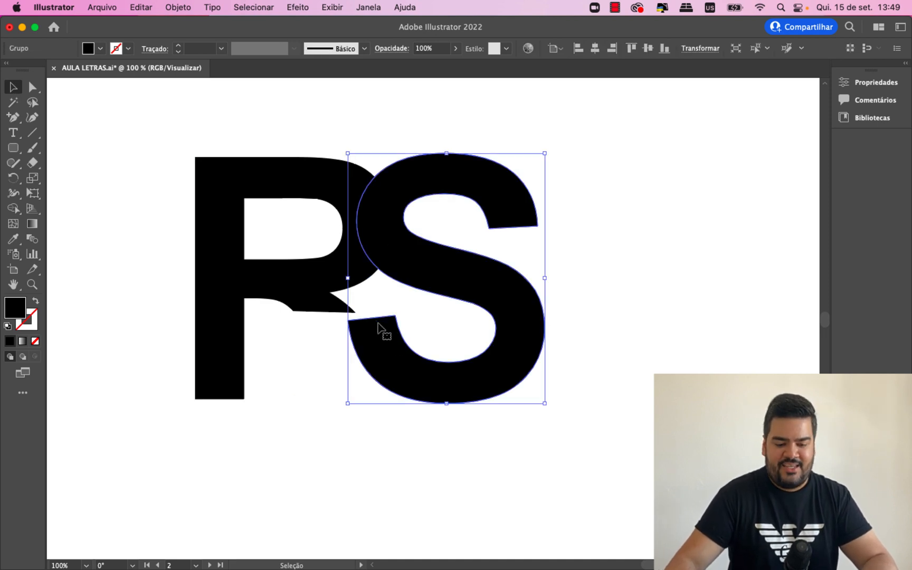
right_click(379, 327)
click(425, 443)
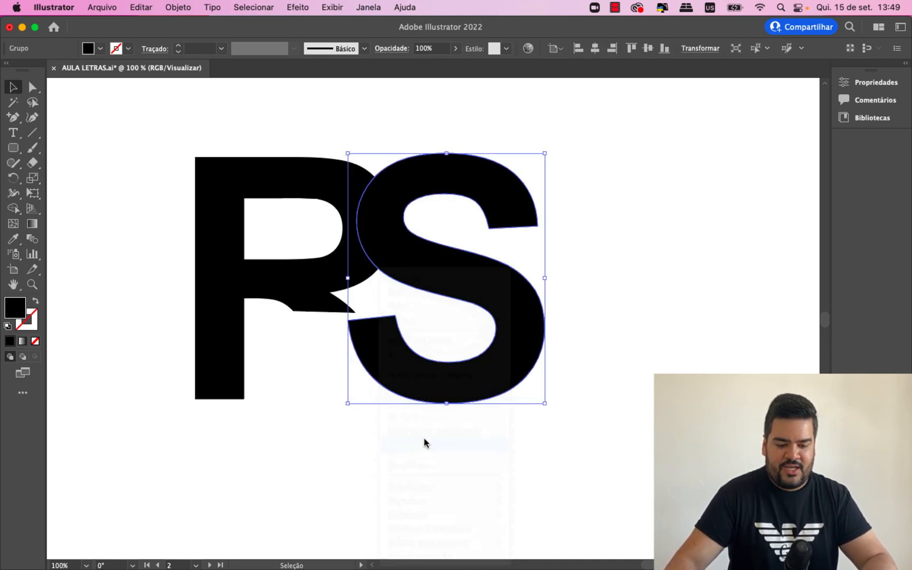
click(400, 391)
click(395, 369)
click(33, 87)
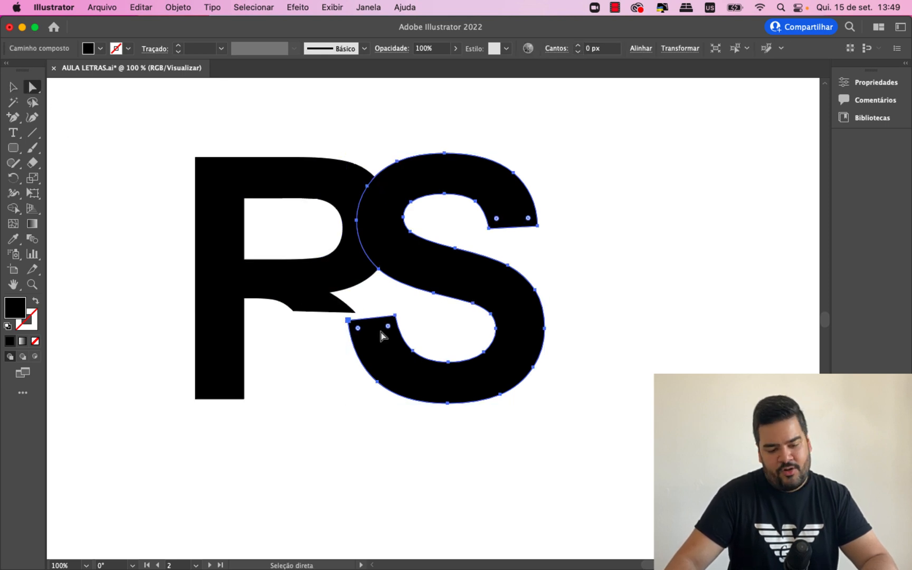
click(437, 332)
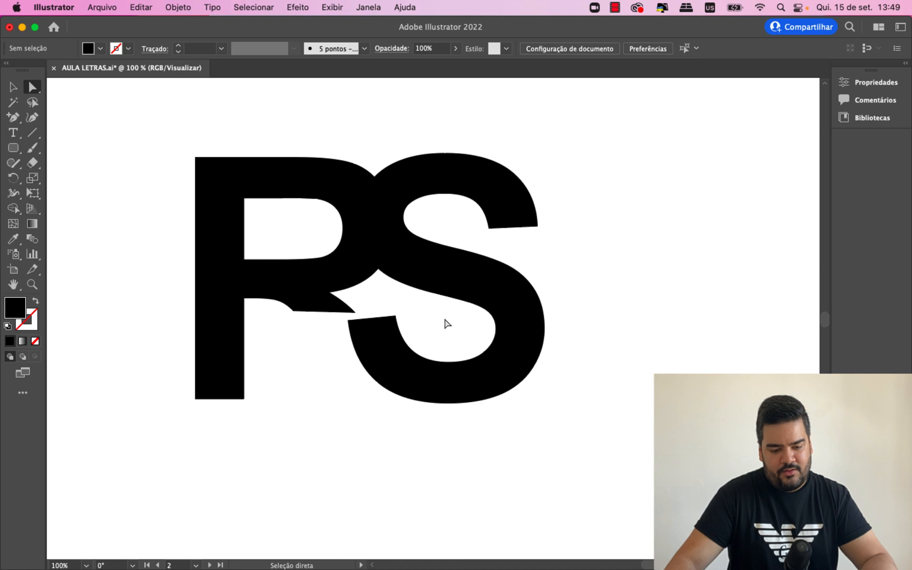
- Try moving the anchors of the S's lower terminal up and left to where the R's bowl meets its leg, and undo the move
drag(439, 315, 344, 416)
mouse_move(396, 315)
mouse_down()
mouse_move(366, 328)
mouse_move(396, 317)
mouse_up()
drag(335, 314, 448, 422)
drag(394, 317, 335, 298)
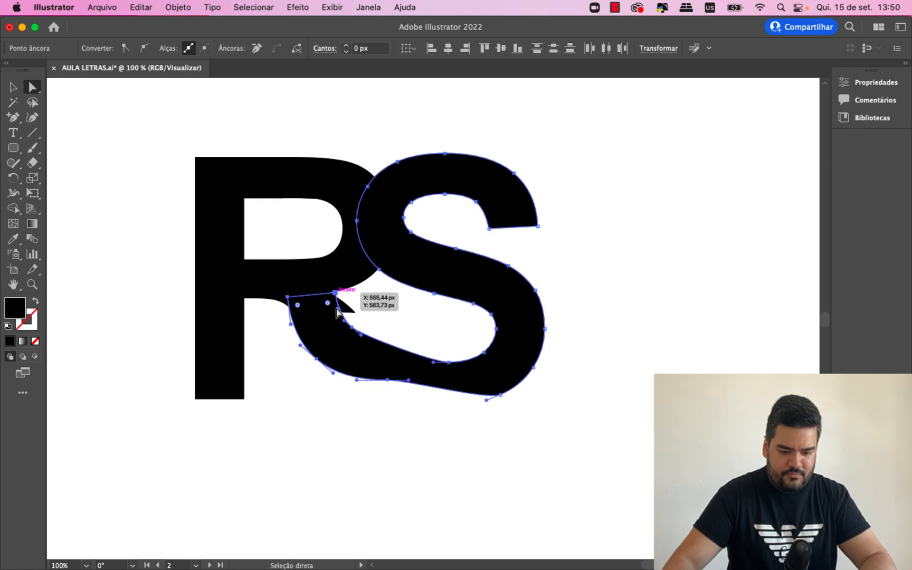
key(super+z)
click(366, 310)
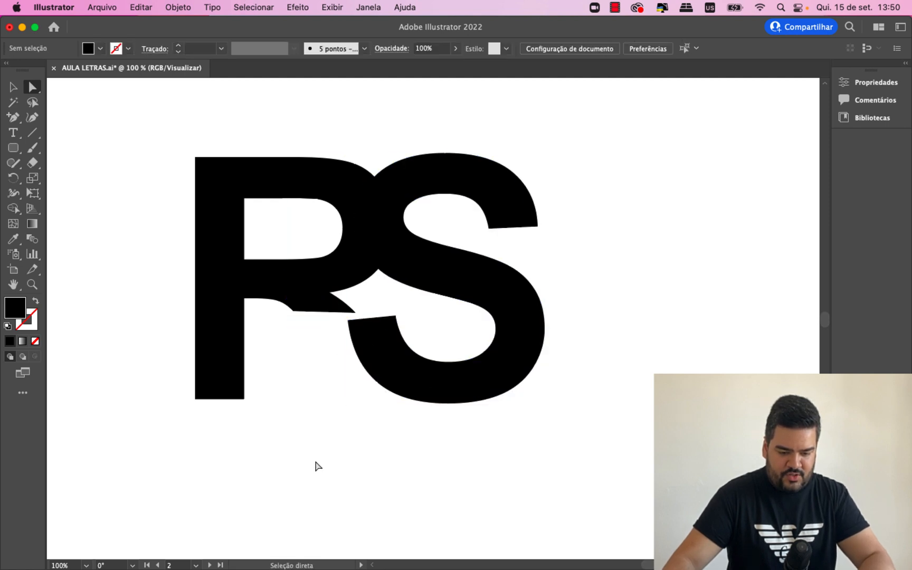
- Stretch the lower part of the S left and slightly up so its terminal overlaps the R's leg stub, and select the S to show its anchors
drag(316, 460, 469, 317)
drag(348, 323, 298, 311)
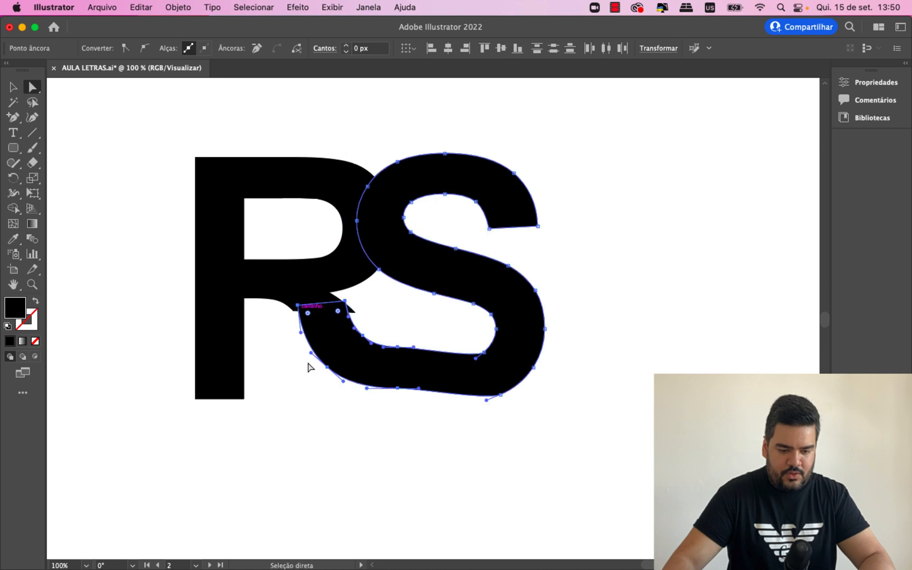
click(303, 410)
key(super+equal)
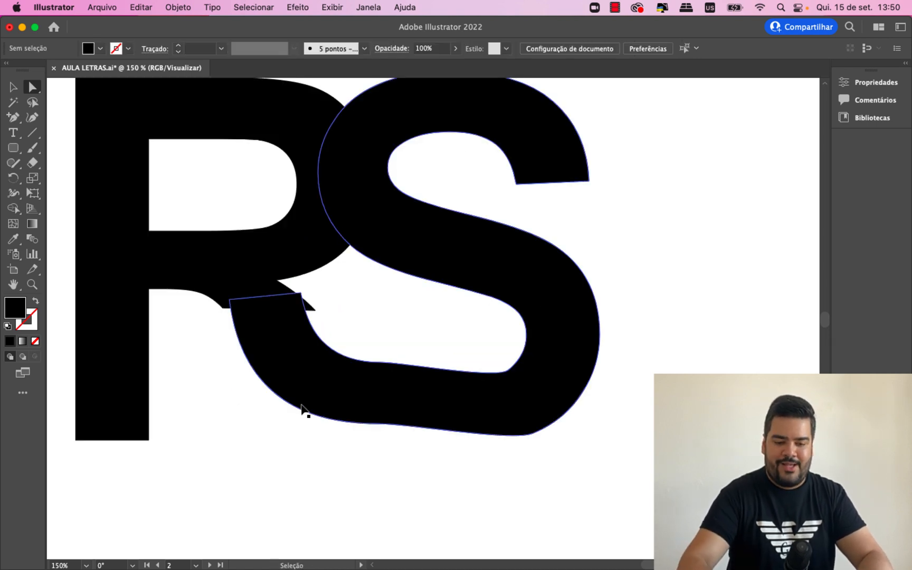
scroll(623, 528, up, 1)
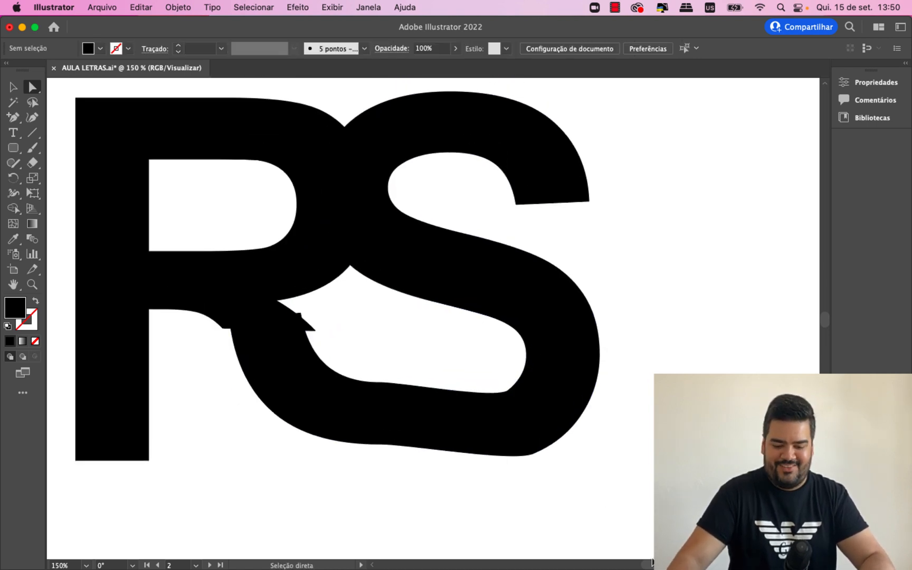
scroll(481, 476, left, 5)
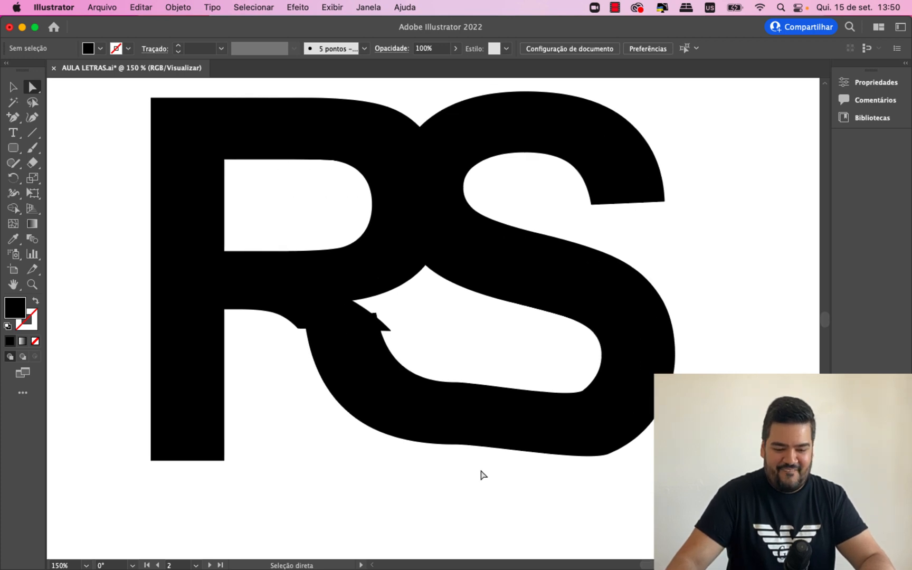
click(462, 432)
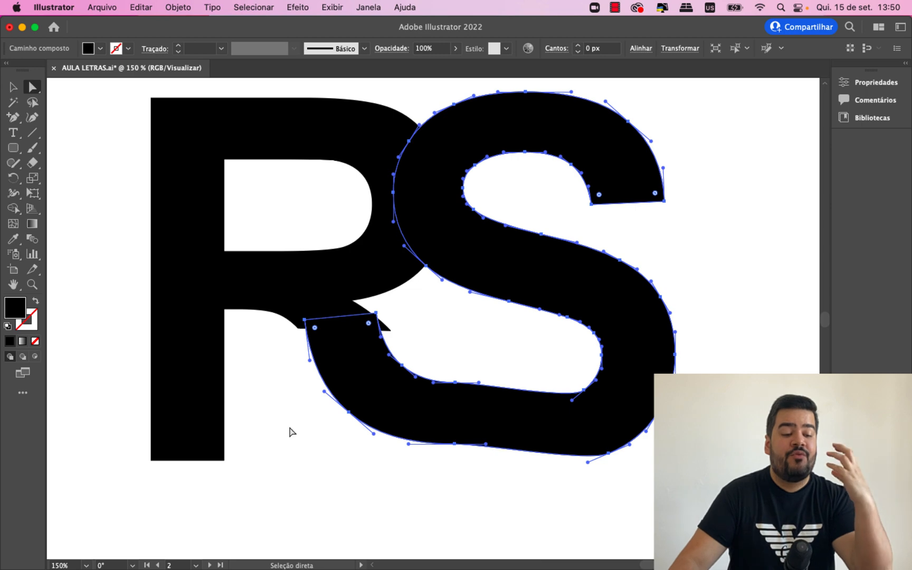
scroll(349, 454, down, 1)
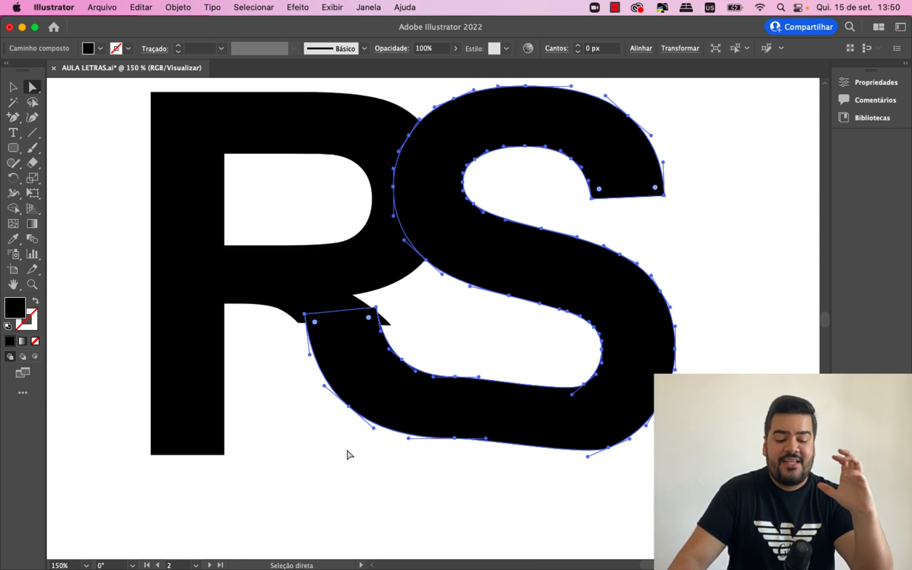
scroll(492, 472, down, 2)
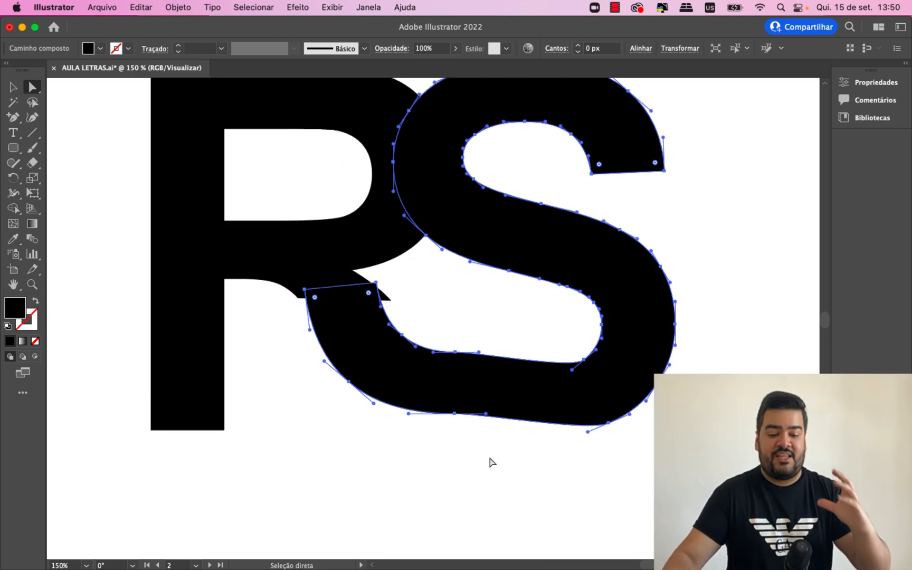
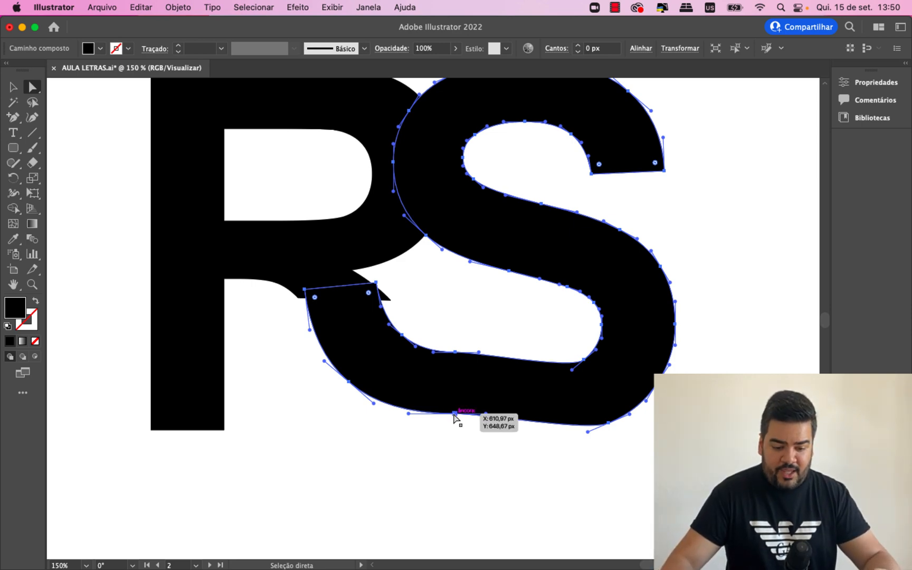
- Move the outer and inner anchors of the S's bottom stroke down and right to round its lower curve, and deselect
drag(455, 415, 502, 431)
drag(457, 359, 525, 373)
click(492, 499)
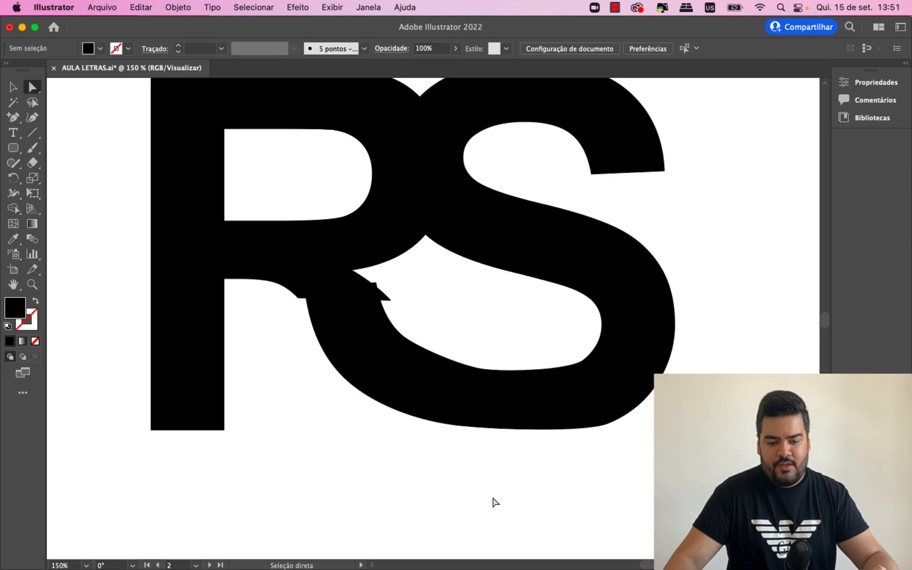
- With the Curvature tool, nudge the S's inner bottom anchor up and shift its two outer lower-curve anchors slightly down and right
click(496, 407)
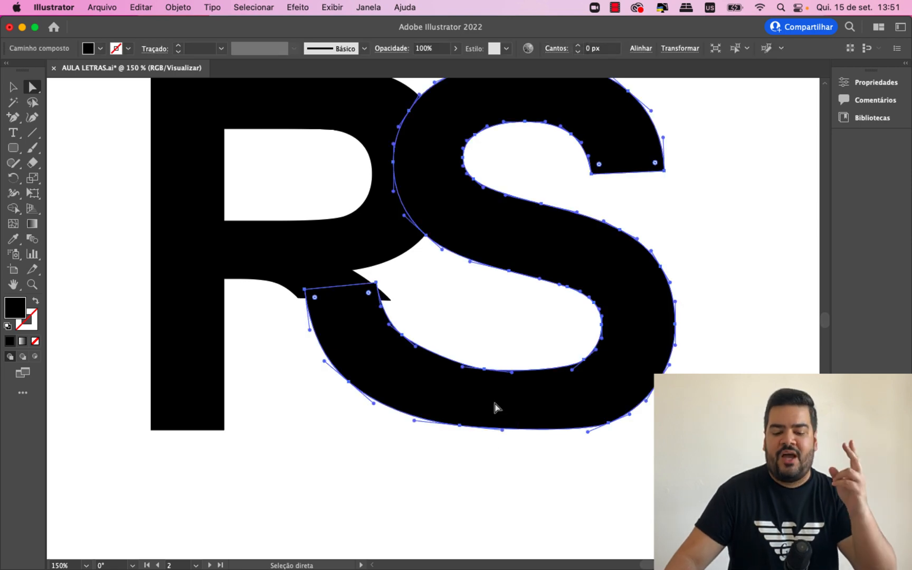
click(485, 369)
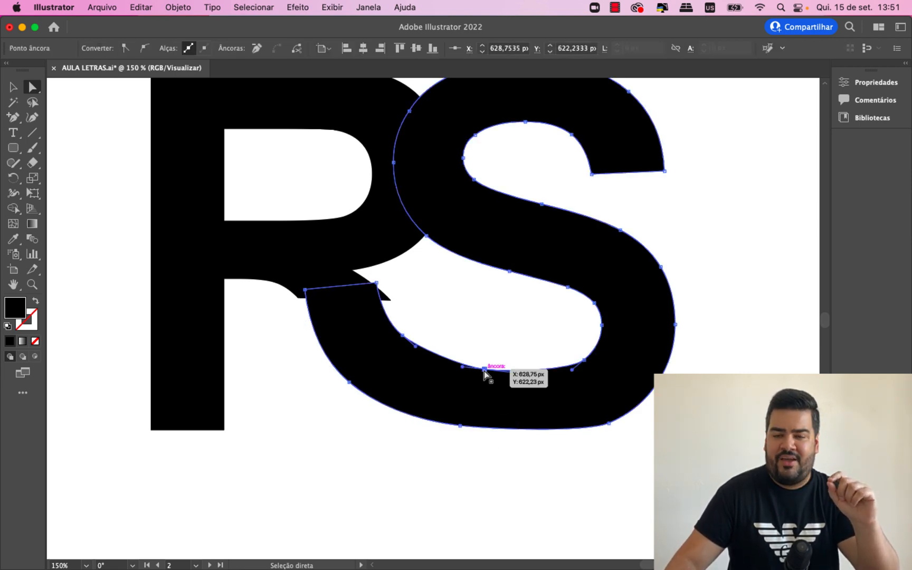
click(33, 117)
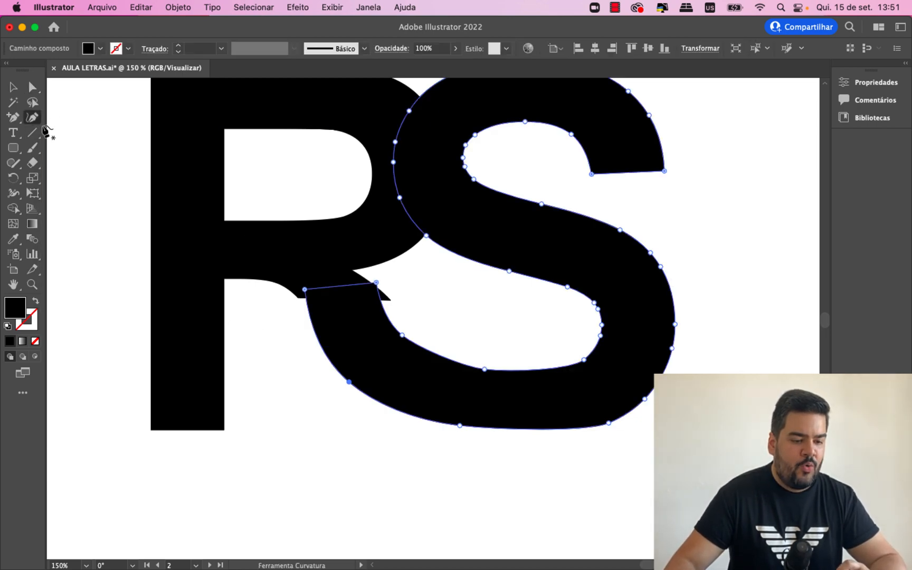
drag(485, 369, 485, 365)
drag(461, 428, 467, 433)
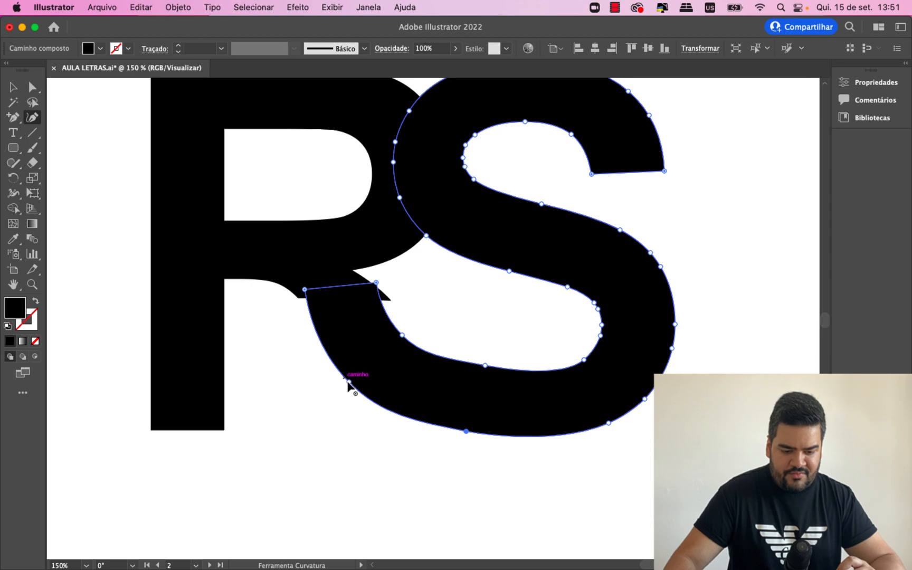
drag(349, 382, 367, 389)
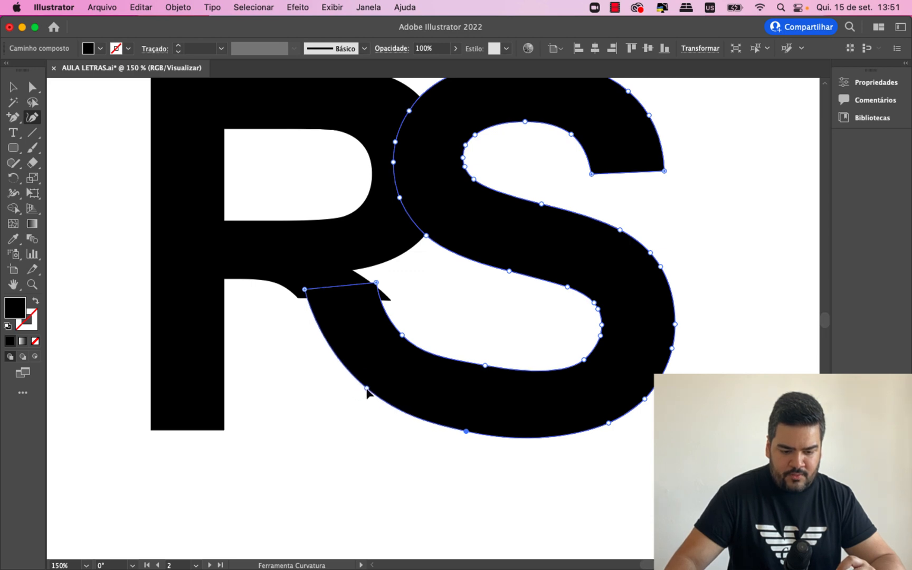
- Snap the S's lower terminal corners onto the two ends of the R's leg stub, and raise the nearby inner curve point slightly
drag(306, 290, 293, 284)
drag(376, 284, 352, 270)
mouse_move(401, 335)
mouse_down()
mouse_move(390, 329)
mouse_move(400, 328)
mouse_up()
drag(292, 284, 299, 300)
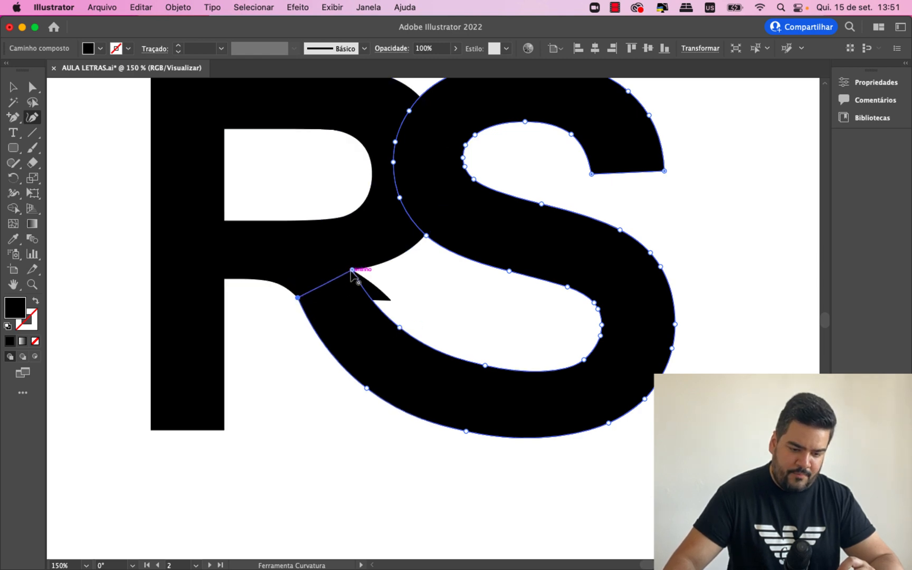
drag(351, 272, 393, 304)
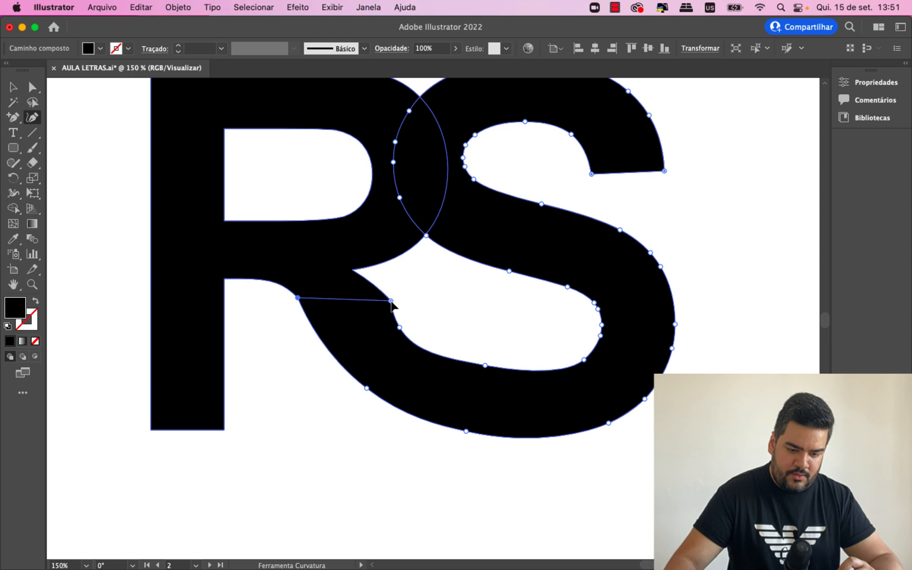
click(419, 300)
click(354, 322)
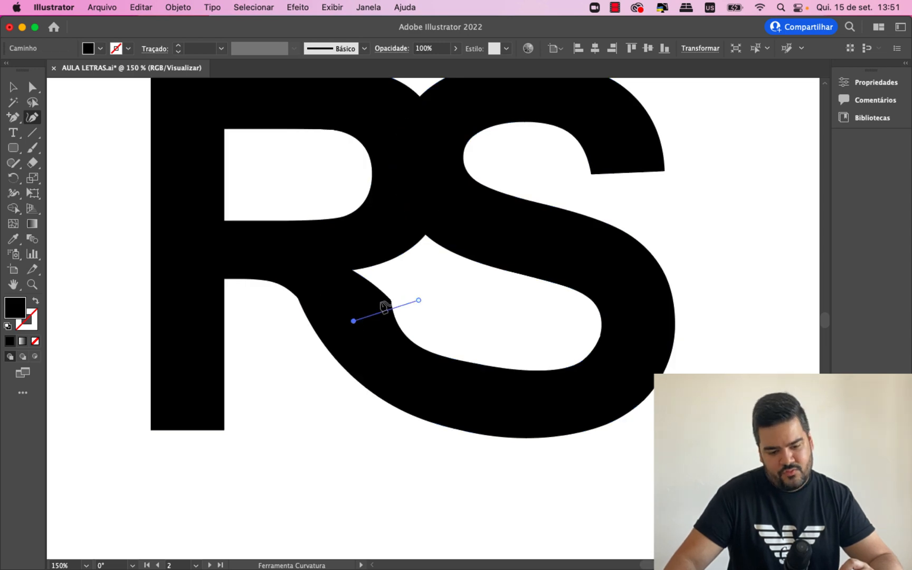
key(super+z)
key(super+z)
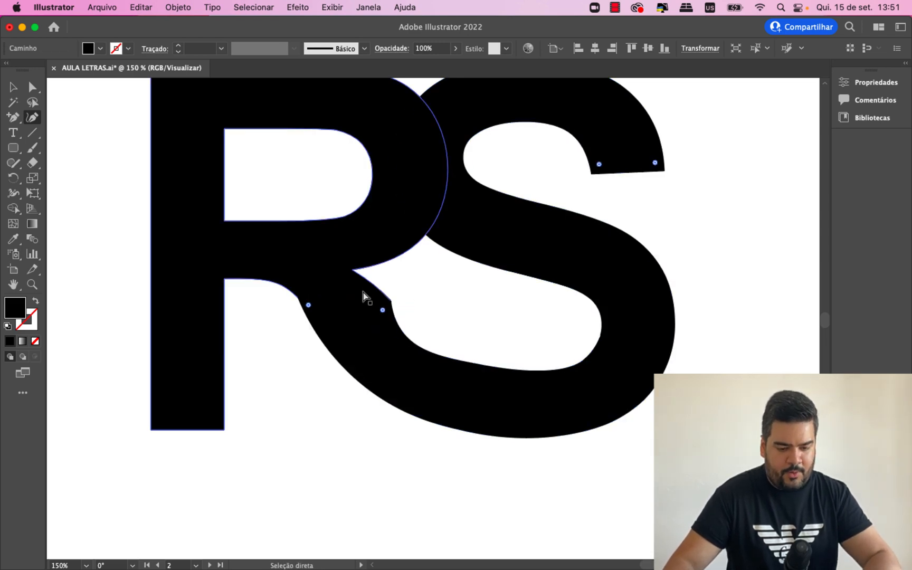
- Pull the S terminal's inner corner back along the R's leg edge and reshape the inner curve points into a smoother bend
click(389, 302)
drag(391, 302, 378, 289)
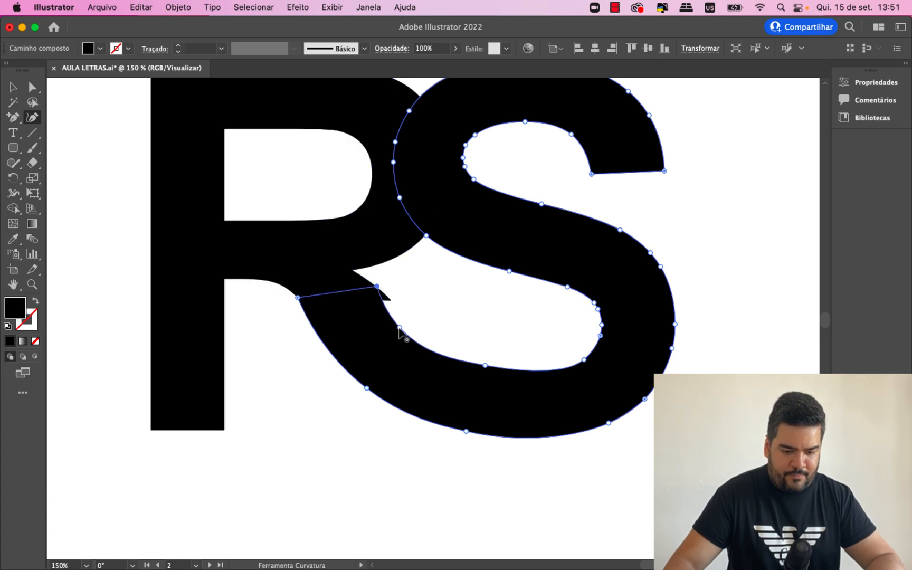
drag(400, 329, 433, 349)
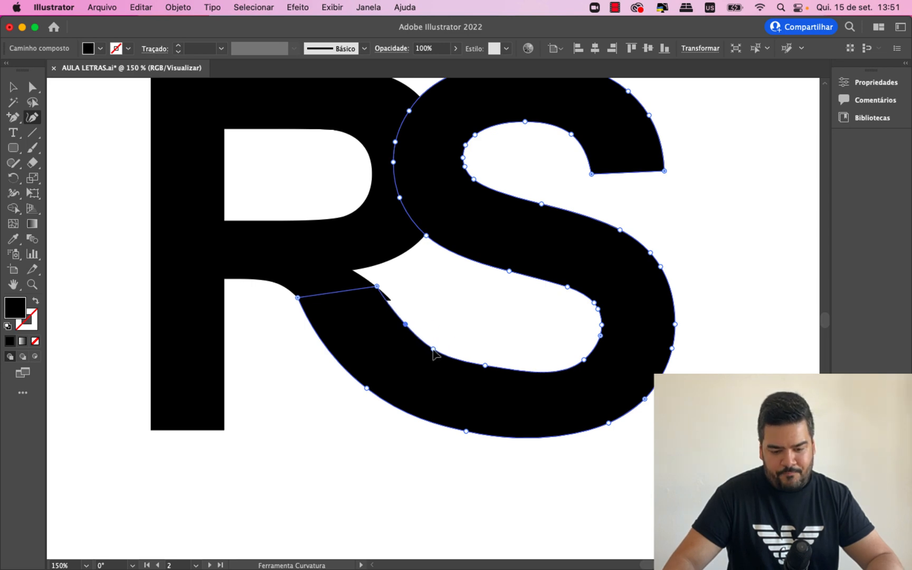
- Move the tip anchor of the R's leg stub up and left, tucking it under the S's terminal, and deselect
key(super+plus)
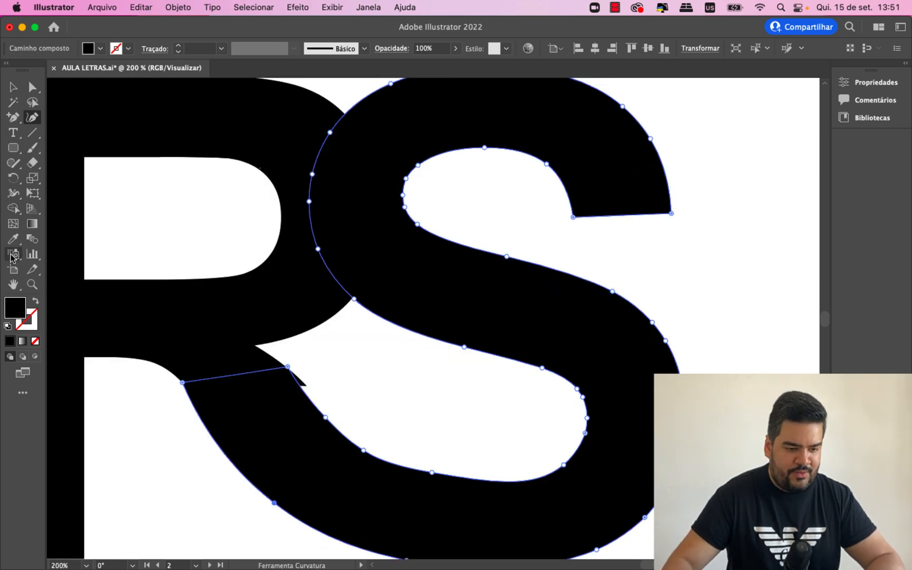
click(32, 87)
scroll(135, 220, down, 1)
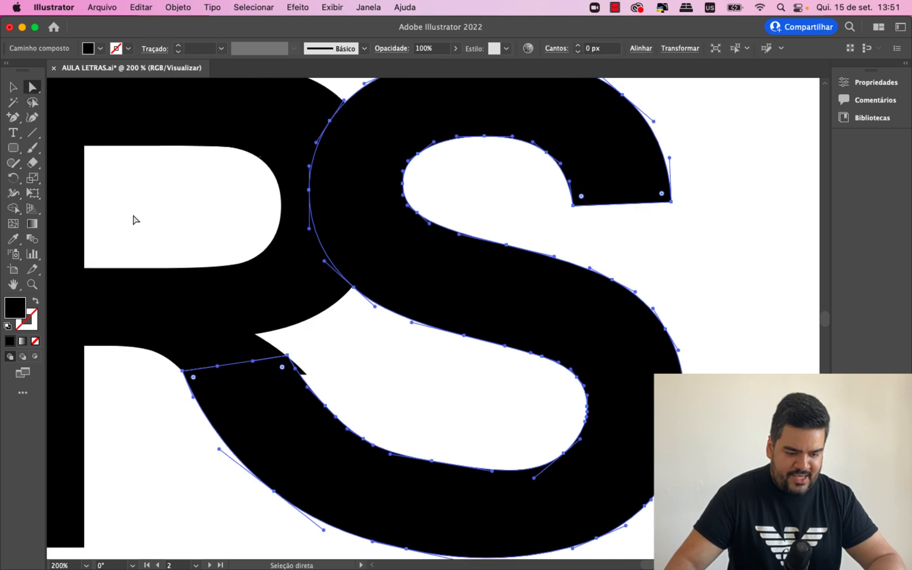
click(134, 220)
drag(306, 374, 274, 357)
click(326, 364)
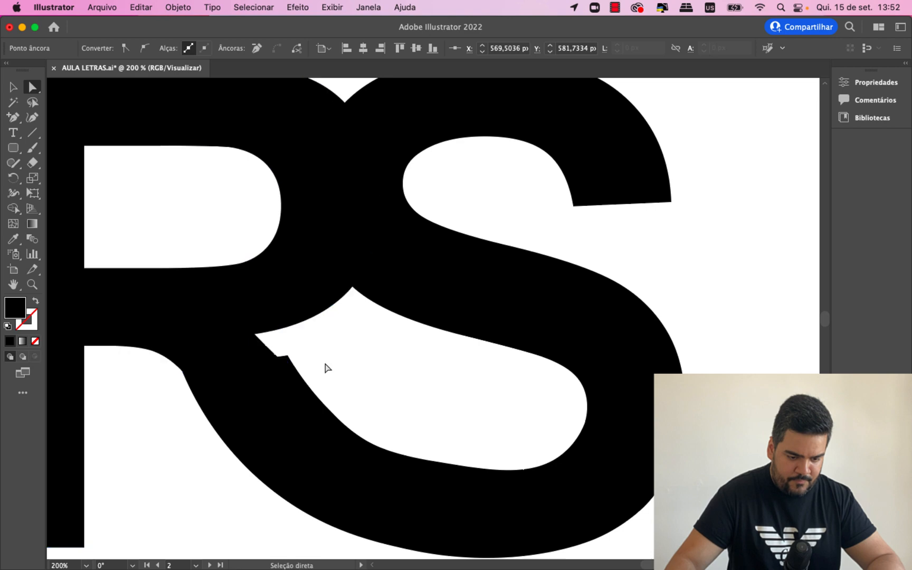
- Shift the S terminal's inner corner onto the edge of the R's leg and move the adjacent inner curve point left
click(292, 375)
click(33, 117)
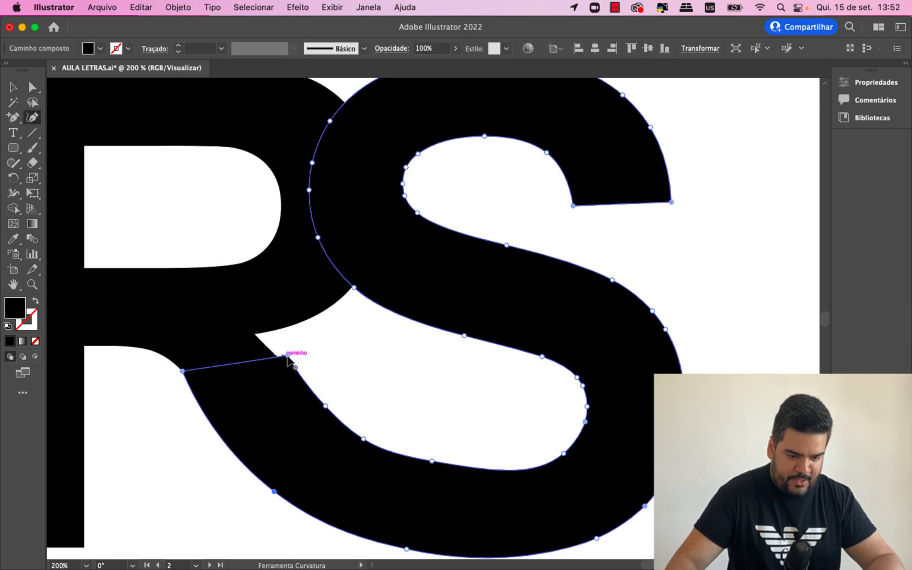
drag(288, 356, 277, 358)
drag(325, 406, 316, 405)
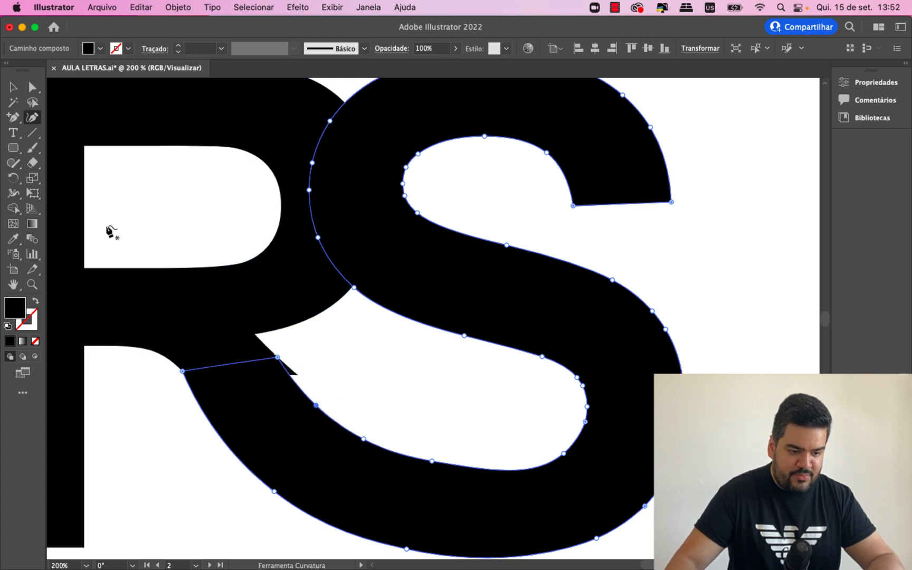
- Reshape the R's leg stub at its tip anchor so its edge curves into the S's inner curve, and deselect the letter
key(a)
click(212, 309)
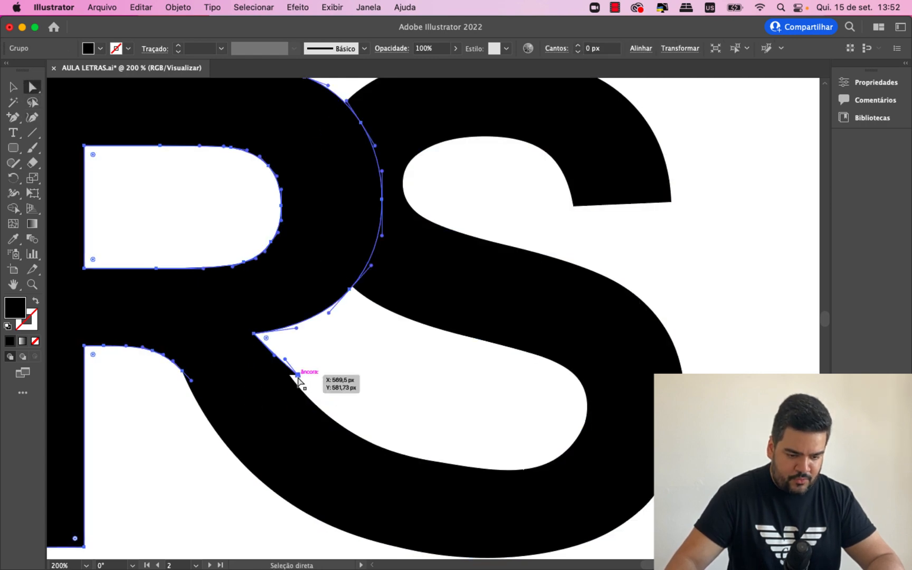
click(298, 377)
key(Delete)
key(super+z)
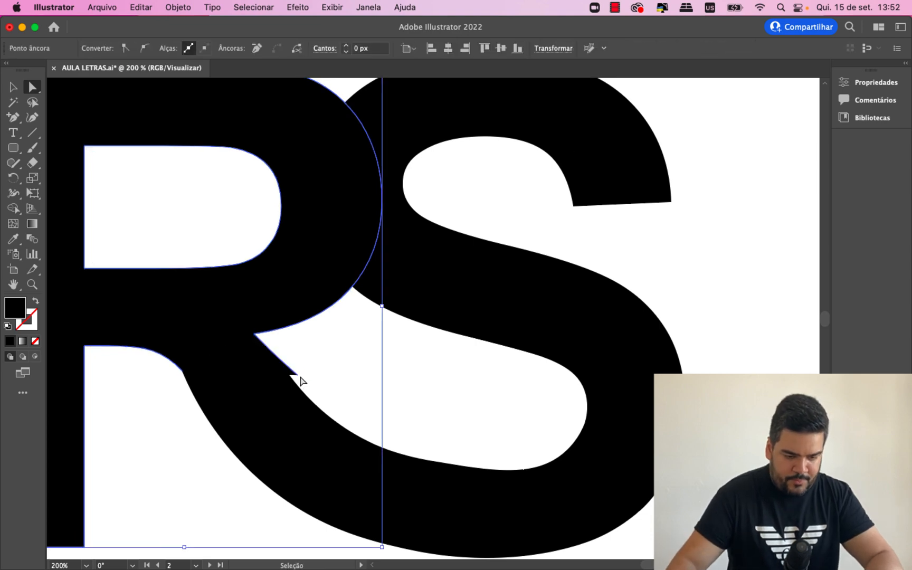
drag(298, 375, 283, 362)
key(v)
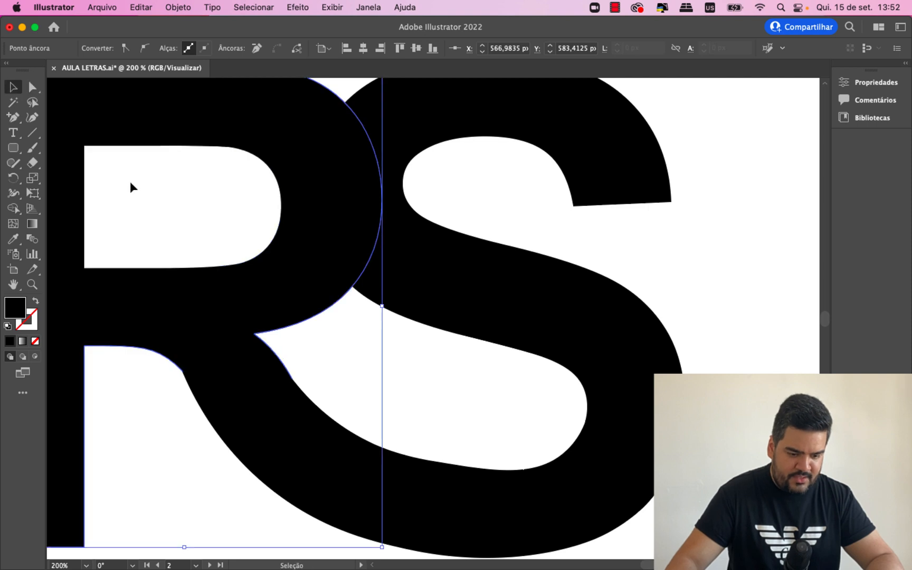
click(381, 354)
- Select the S and lower the outer and inner anchors of its bottom stroke slightly with the Curvature tool
key(super+minus)
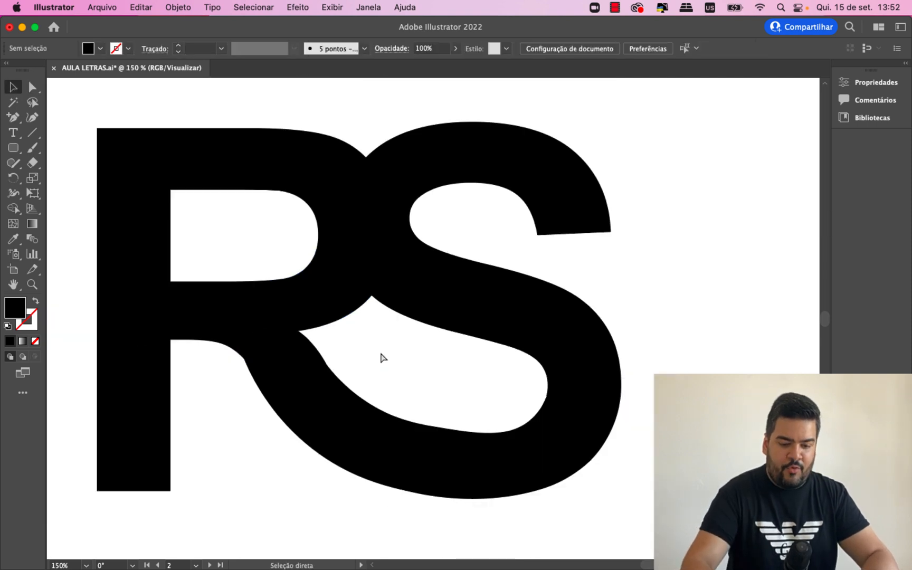
key(super+minus)
key(super+minus)
key(super+equal)
key(super+equal)
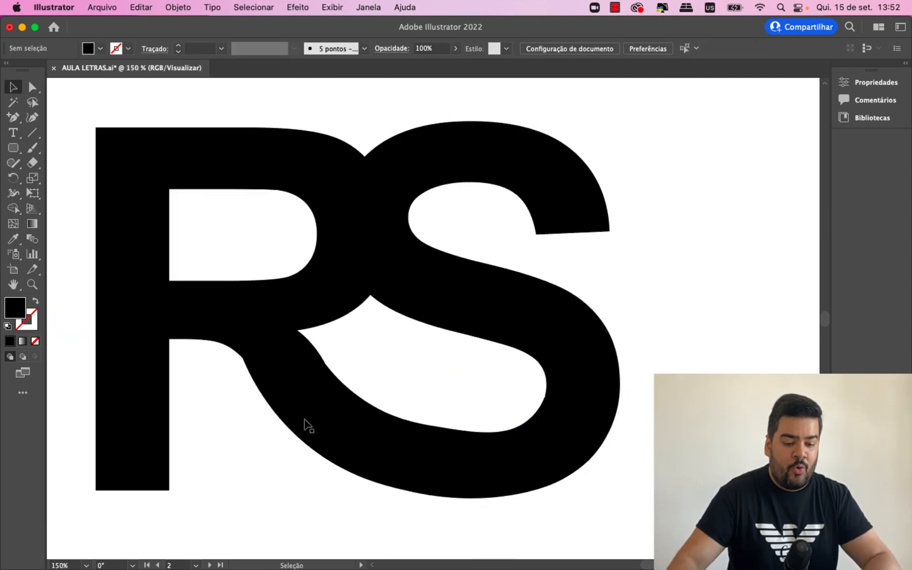
click(303, 430)
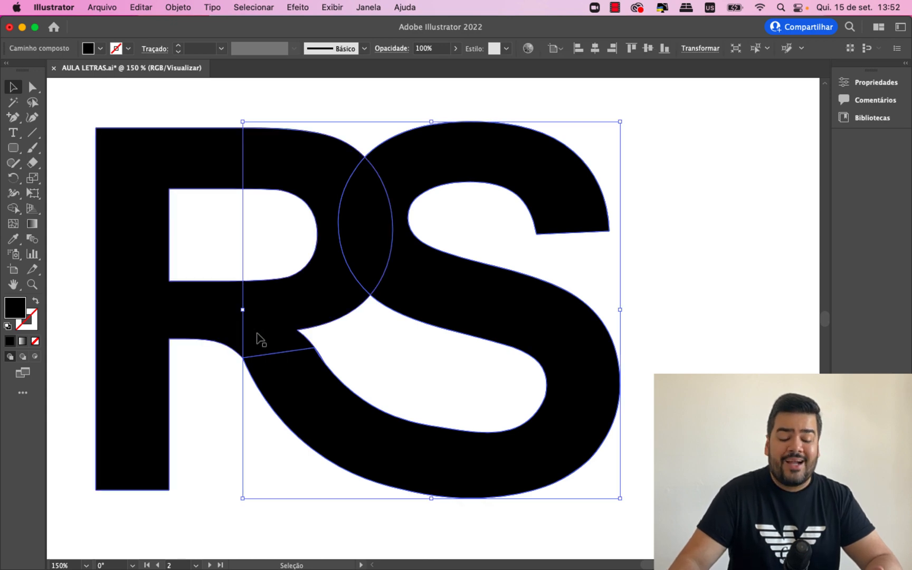
click(32, 119)
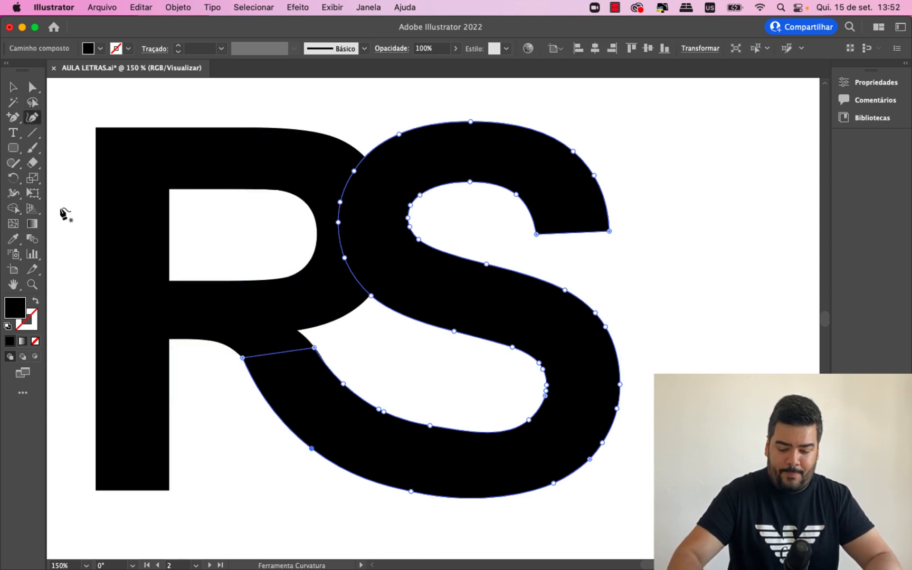
key(super+minus)
key(super+equal)
scroll(123, 285, down, 2)
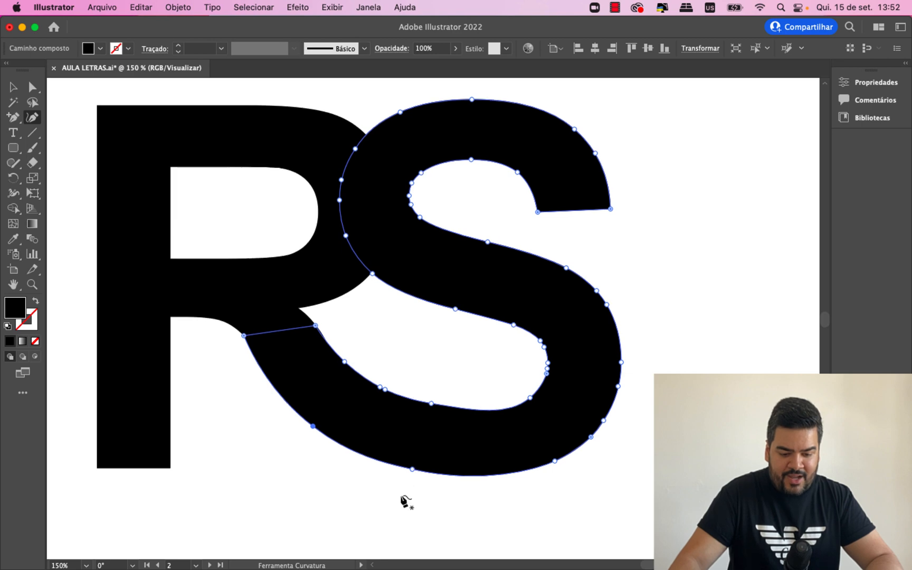
drag(412, 469, 413, 478)
mouse_move(431, 404)
mouse_down()
mouse_move(429, 420)
mouse_move(428, 411)
mouse_up()
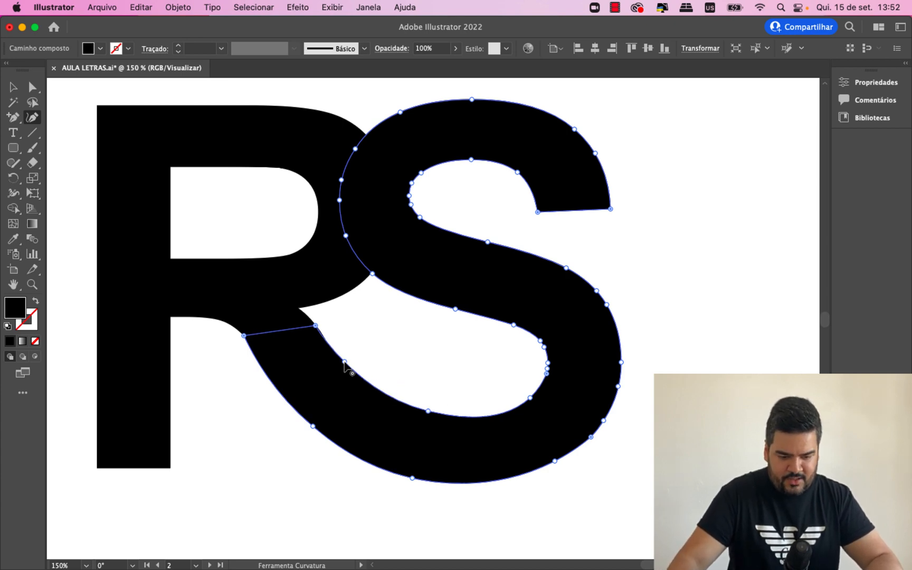
- Fine-tune the S's lower inner curve by nudging its two anchors near the leg slightly down, and deselect the letter
drag(344, 363, 345, 369)
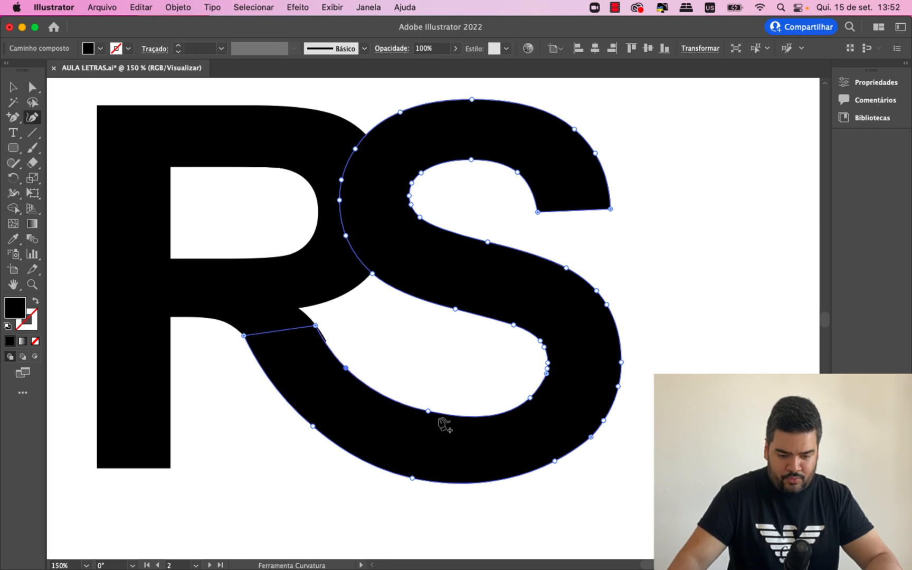
drag(428, 412, 429, 415)
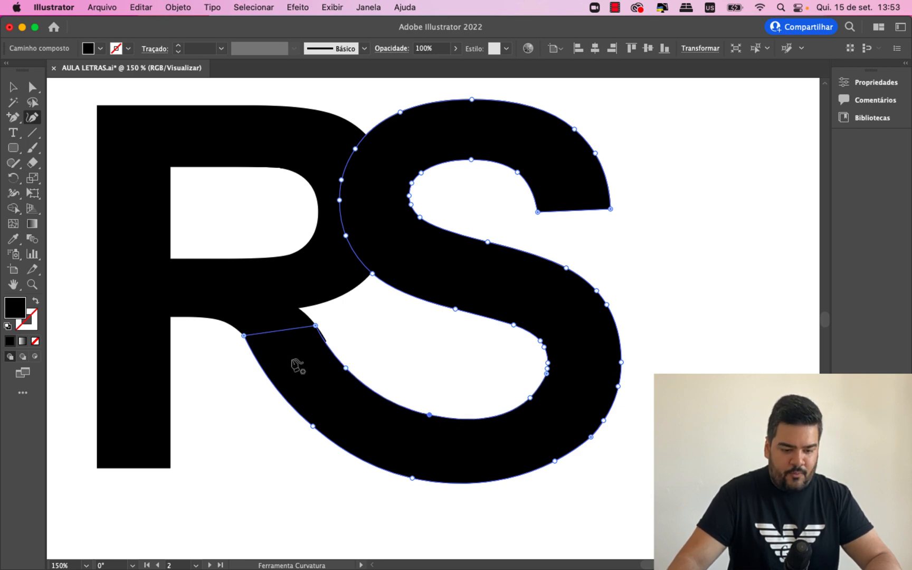
click(14, 88)
click(217, 464)
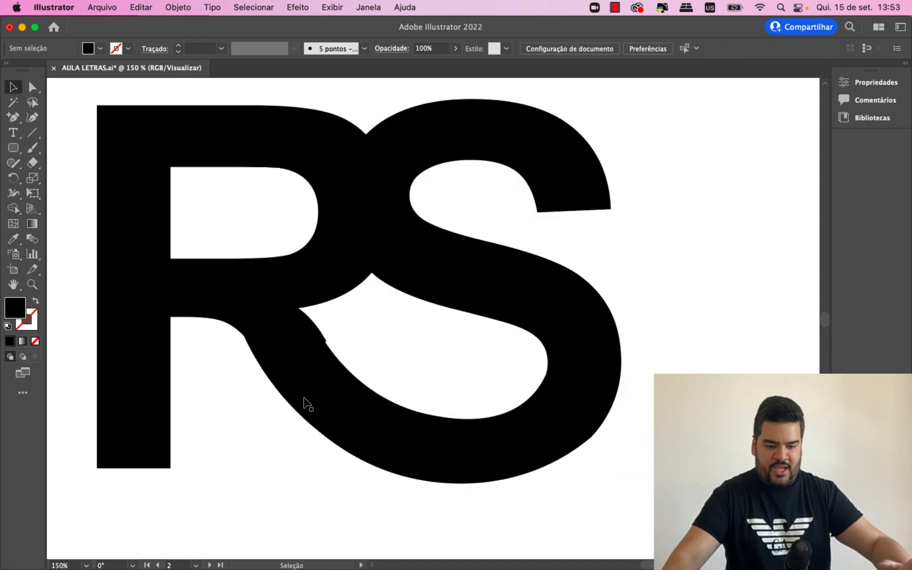
- Smooth the inside of the S's lower bowl by moving its lower inner anchor up and right with the Curvature tool
click(312, 402)
key(shift+grave)
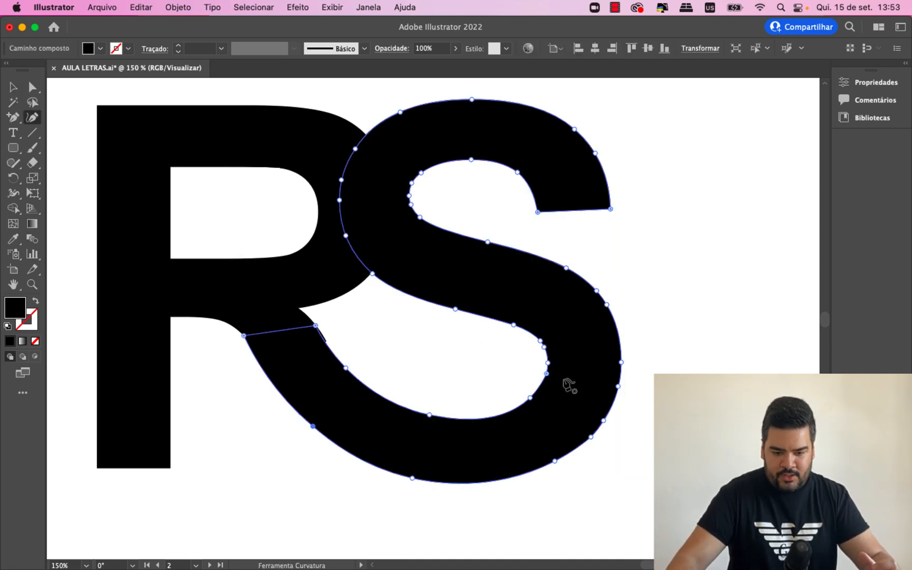
double_click(544, 375)
double_click(545, 375)
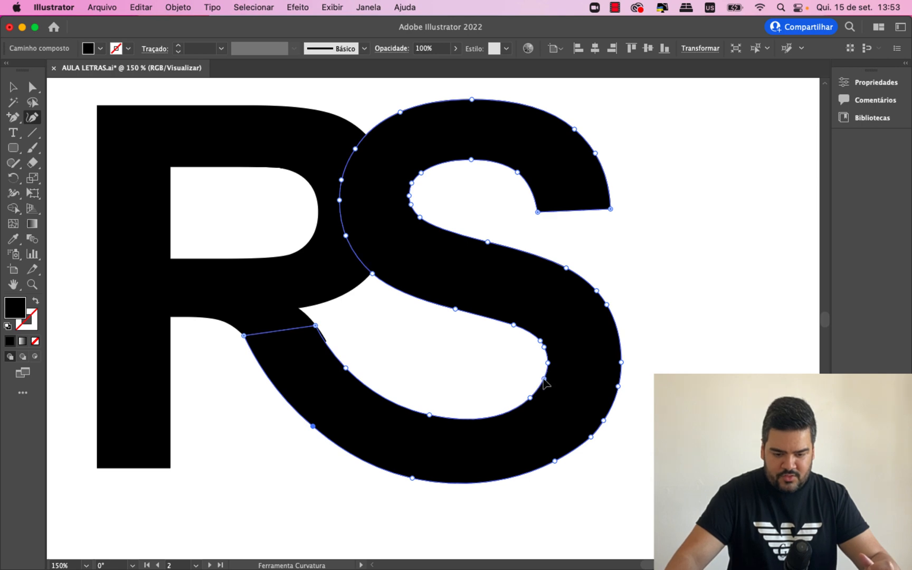
key(super+z)
key(super+z)
drag(529, 401, 540, 392)
- Move the tip anchor of the R's leg stub slightly down and left onto the S's inner curve with the Direct Selection tool
key(super+equal)
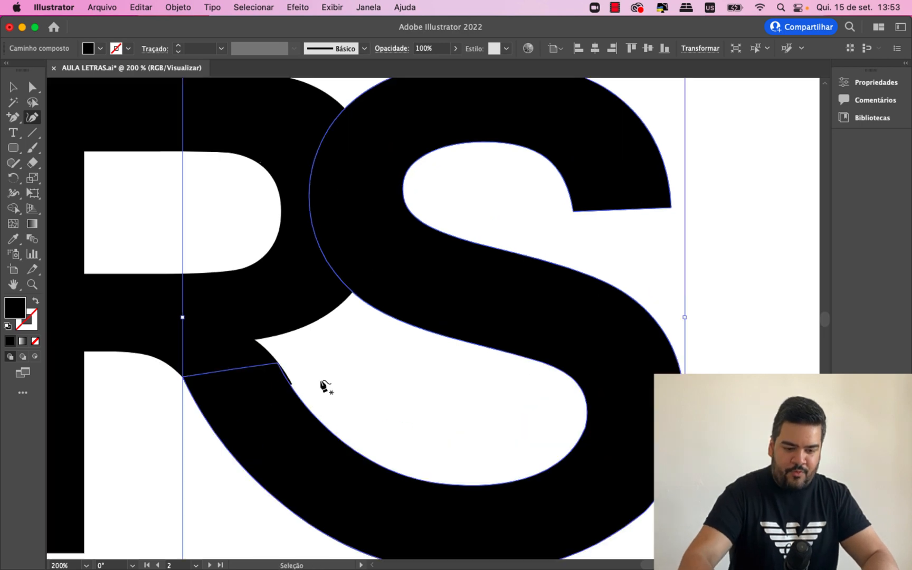
scroll(562, 535, down, 2)
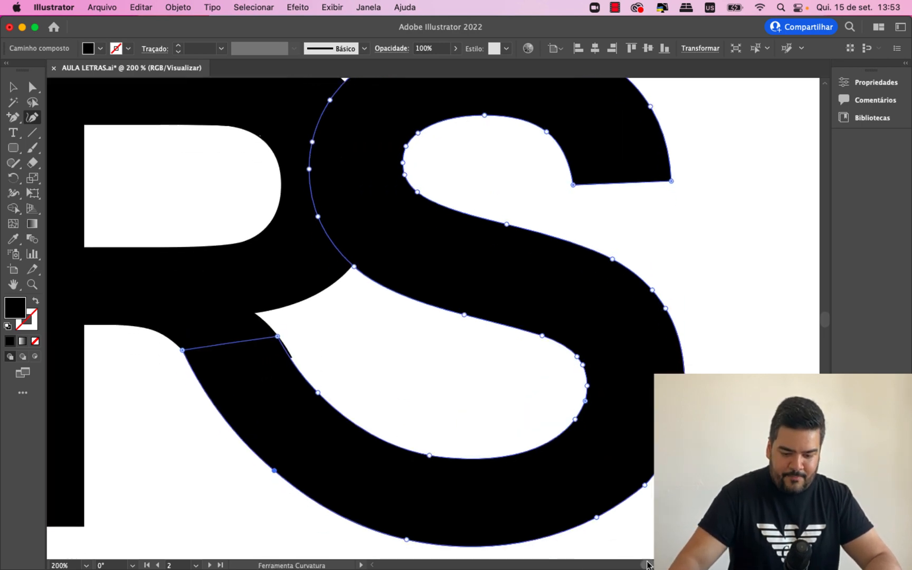
scroll(607, 528, left, 6)
click(394, 308)
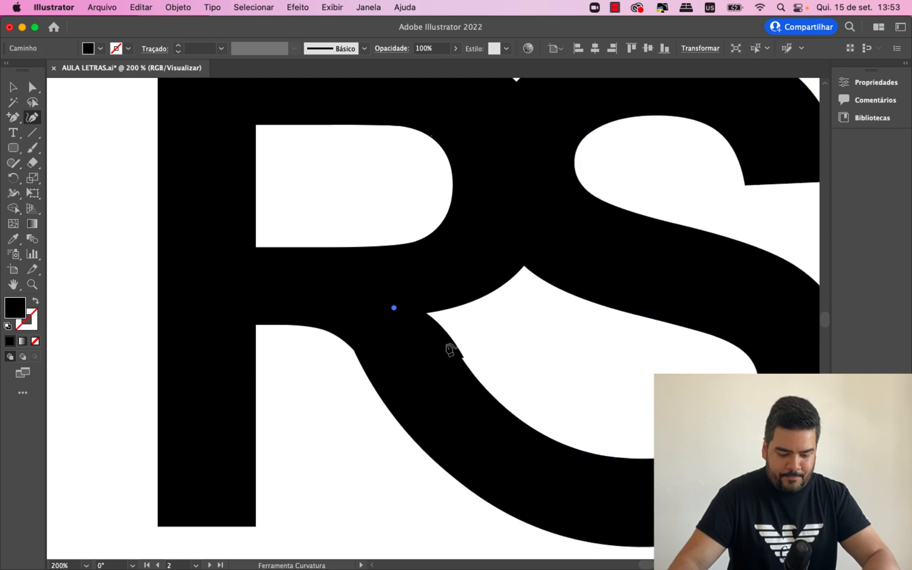
key(super+z)
click(33, 88)
click(460, 363)
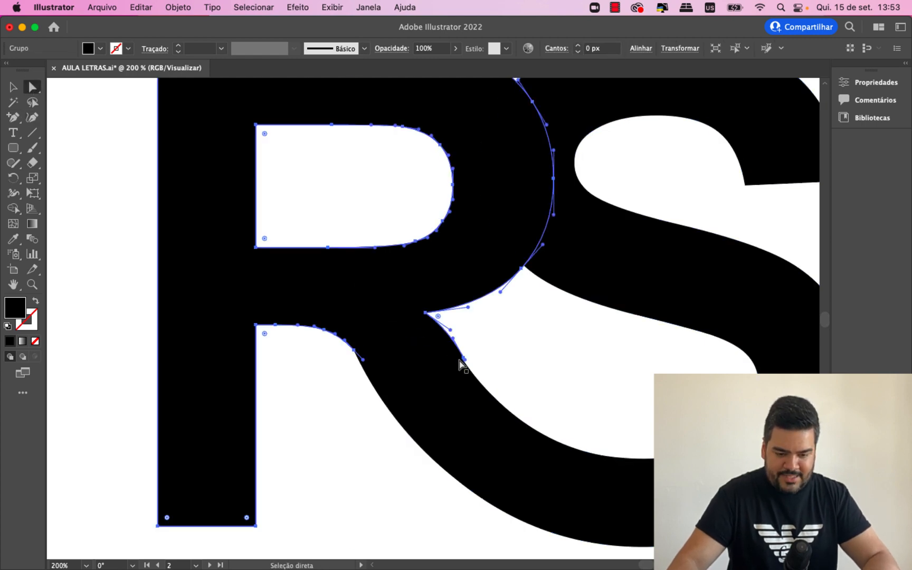
click(464, 360)
key(super+equal)
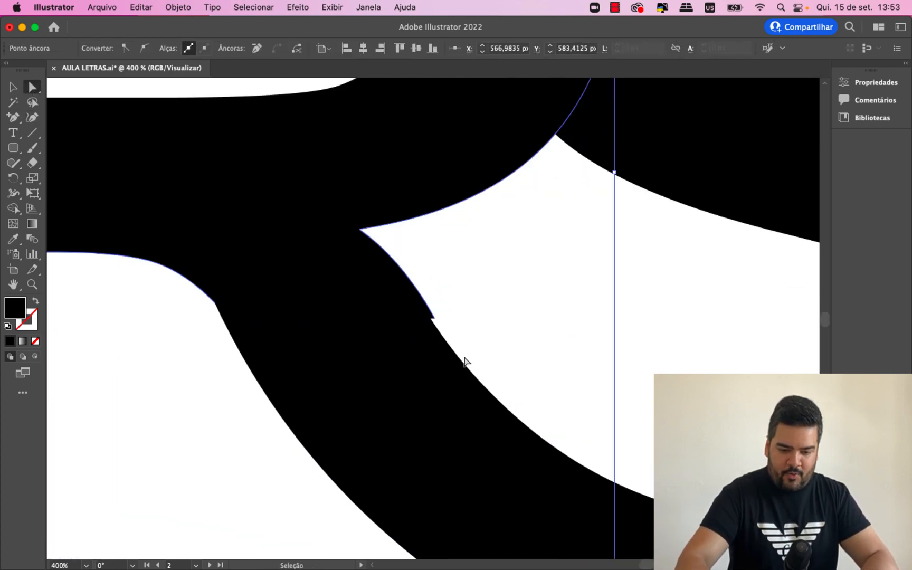
drag(435, 320, 430, 325)
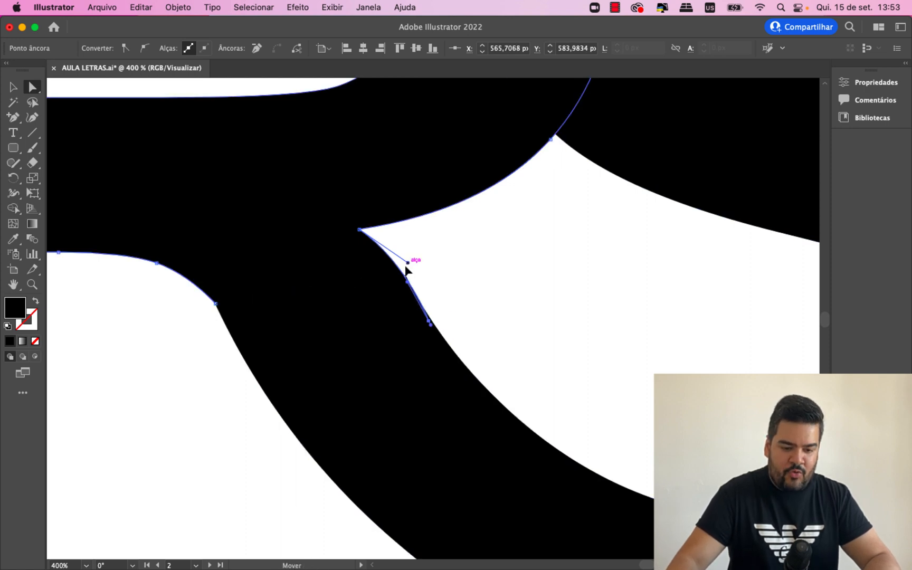
- Delete the extra anchor on the leg's inner edge, then shift the inner corner anchor right and adjust the tip anchor to follow the S's curve
click(400, 277)
key(Delete)
drag(361, 230, 391, 225)
drag(429, 321, 434, 325)
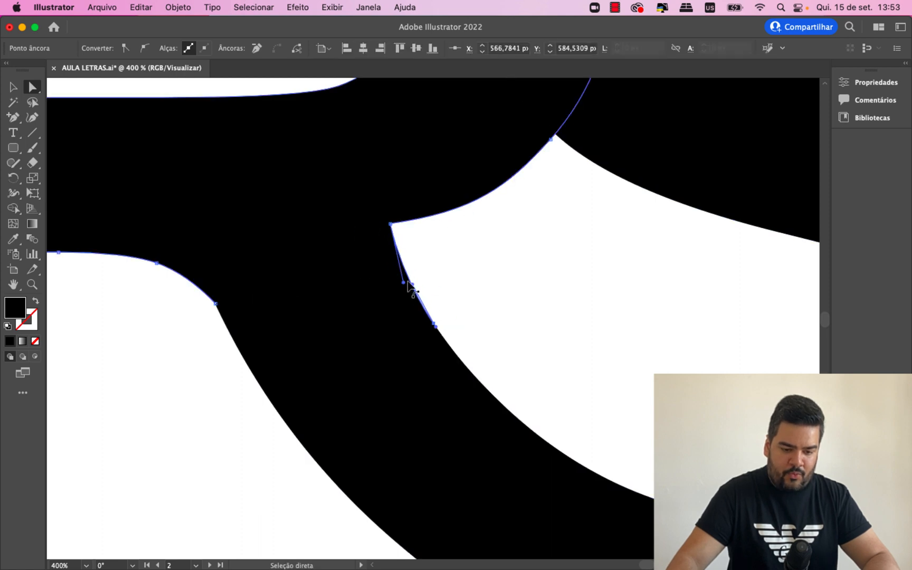
drag(420, 278, 407, 282)
click(506, 298)
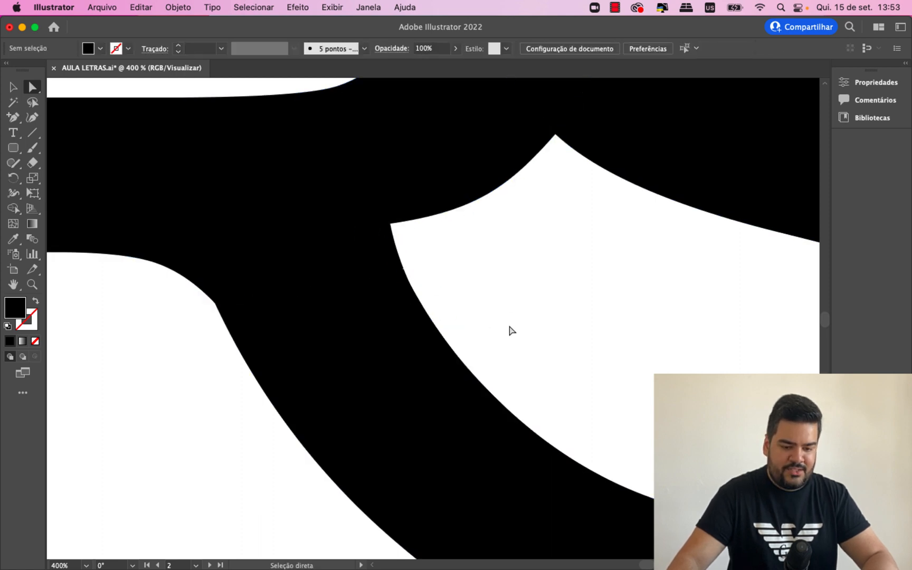
- Examine both sides of the join between the R's leg and the S at high magnification
click(342, 297)
key(super+equal)
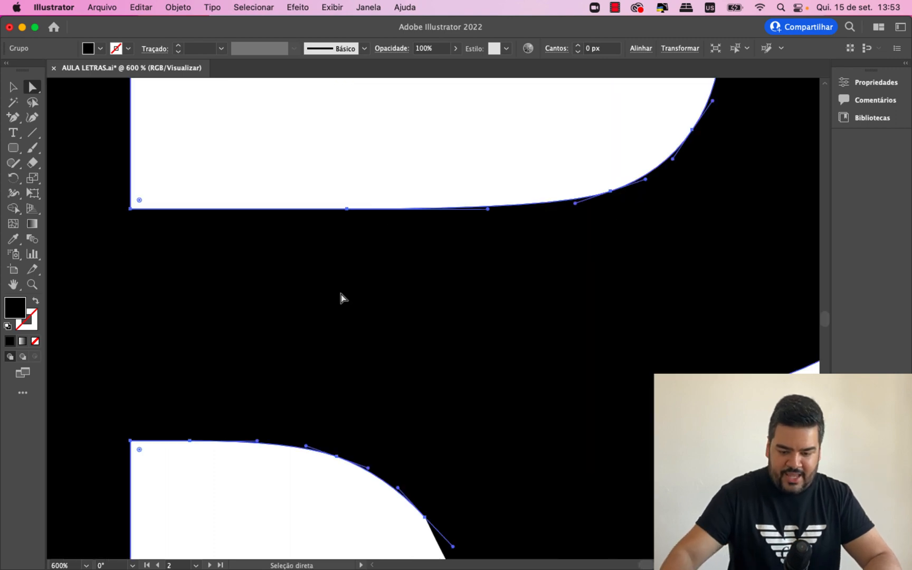
scroll(416, 407, down, 5)
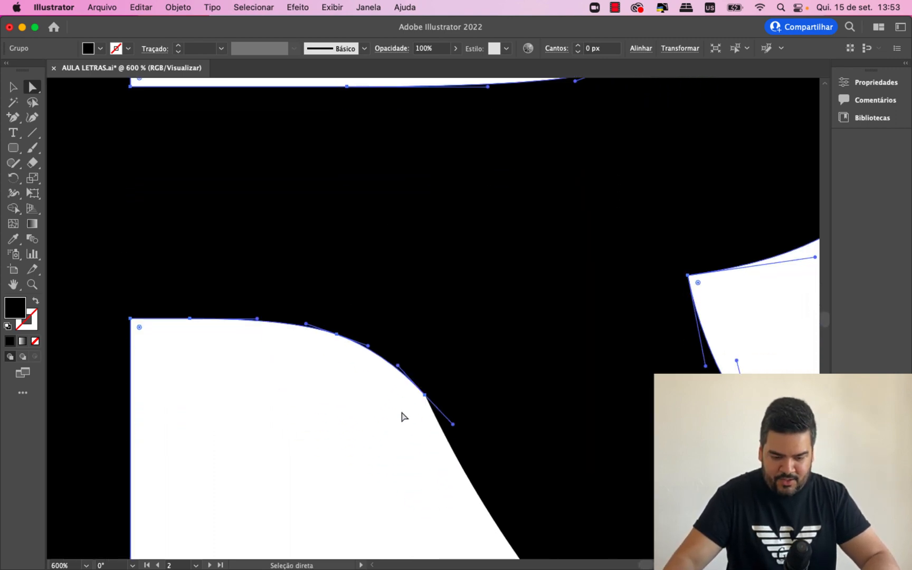
click(404, 417)
scroll(394, 285, right, 5)
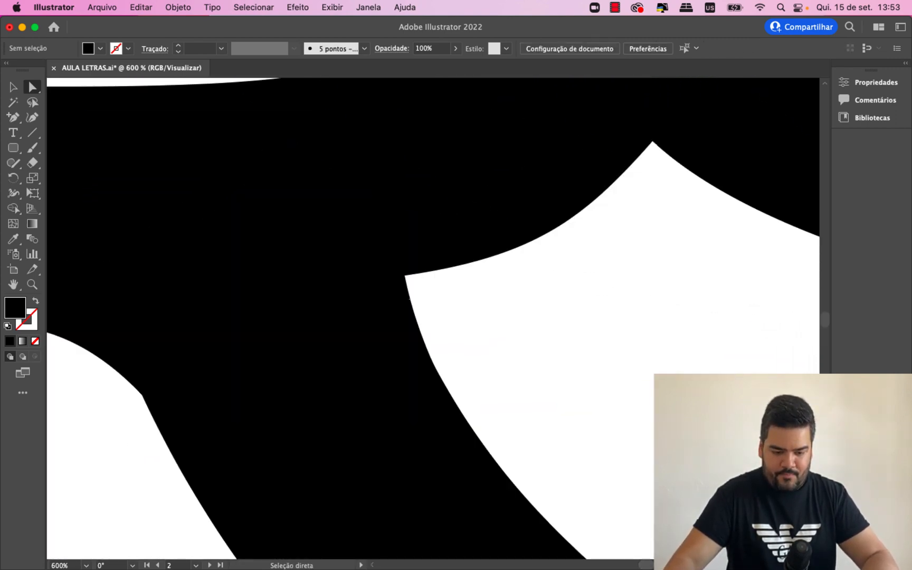
click(405, 277)
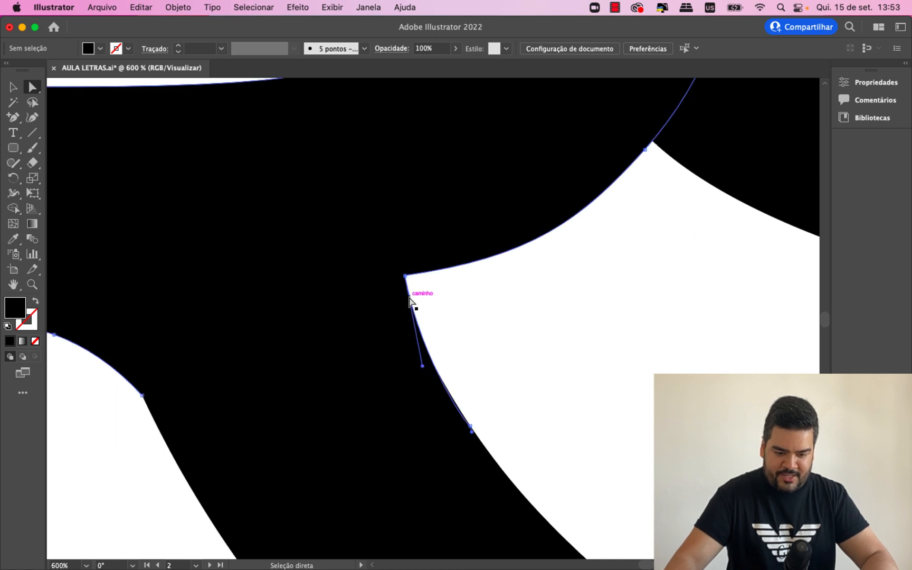
key(super+equal)
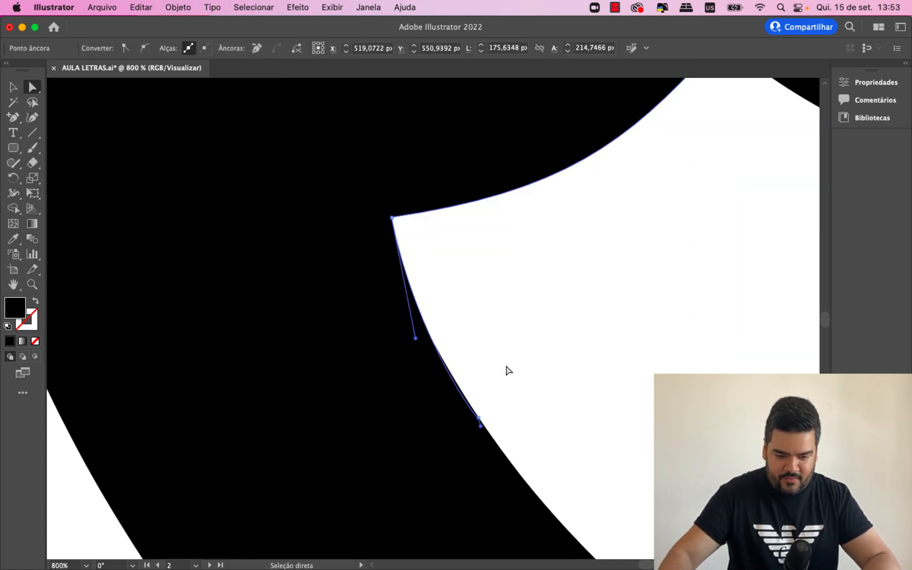
click(508, 371)
key(super+minus)
key(super+minus)
key(super+minus)
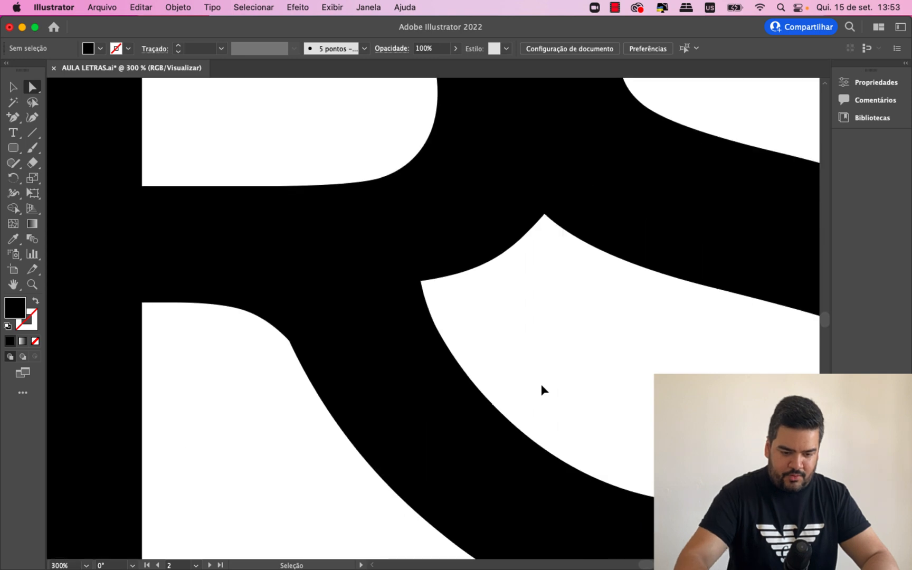
- Adjust the direction handle at the S's outer corner where it meets the R's leg, and deselect the letter
click(318, 358)
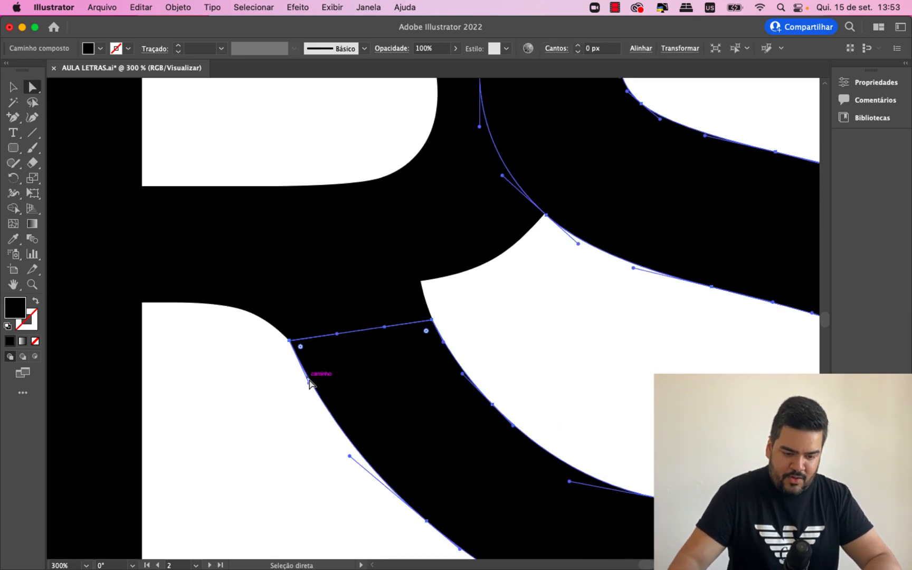
drag(310, 383, 319, 391)
key(super+z)
click(283, 337)
click(307, 382)
key(super+z)
key(super+z)
click(226, 418)
key(super+minus)
key(super+minus)
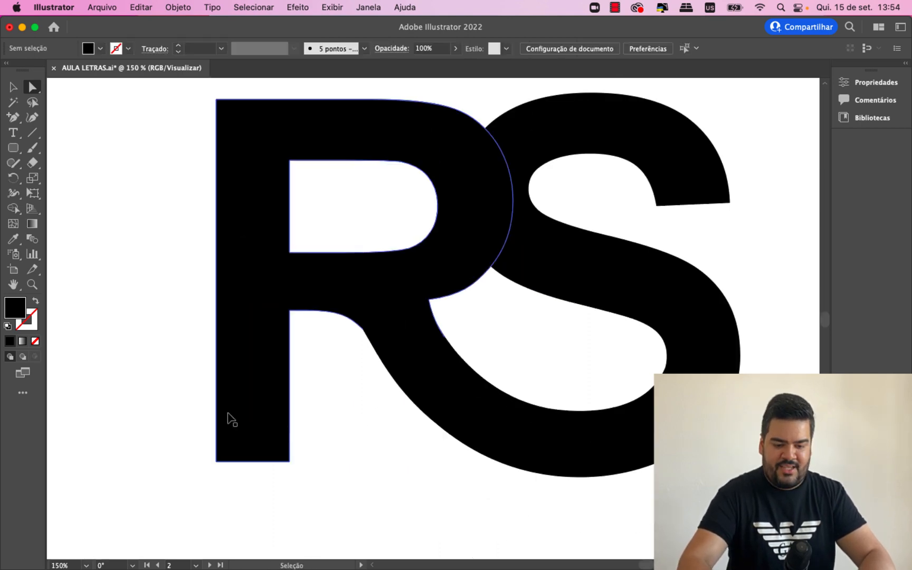
- Move the S's outer end anchor up and left along the underside curve of the R's leg
key(super+plus)
key(super+plus)
key(a)
click(364, 369)
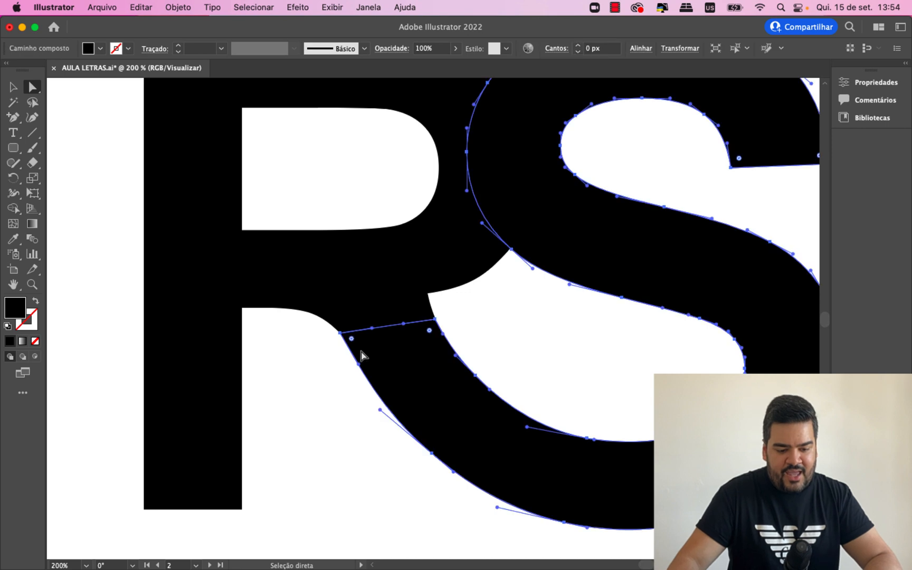
drag(341, 333, 330, 323)
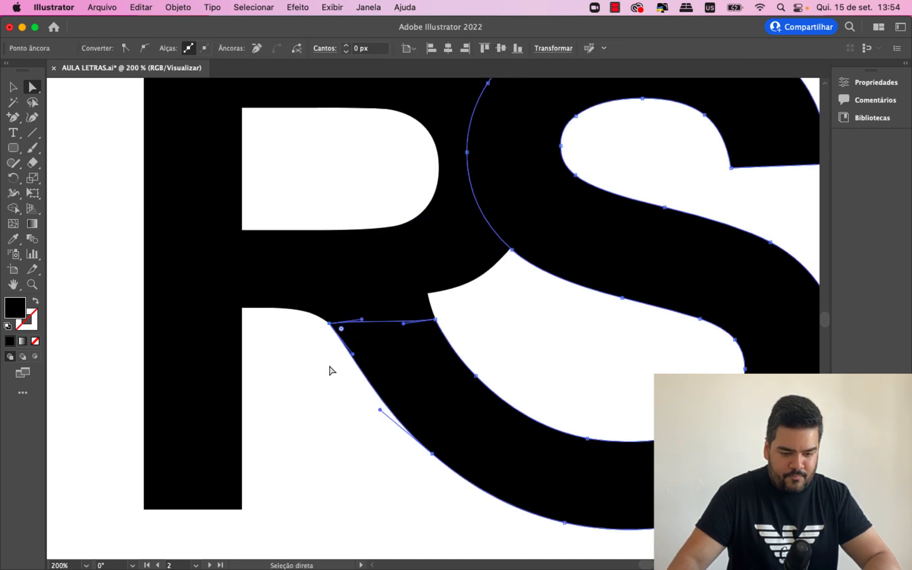
click(302, 385)
click(337, 337)
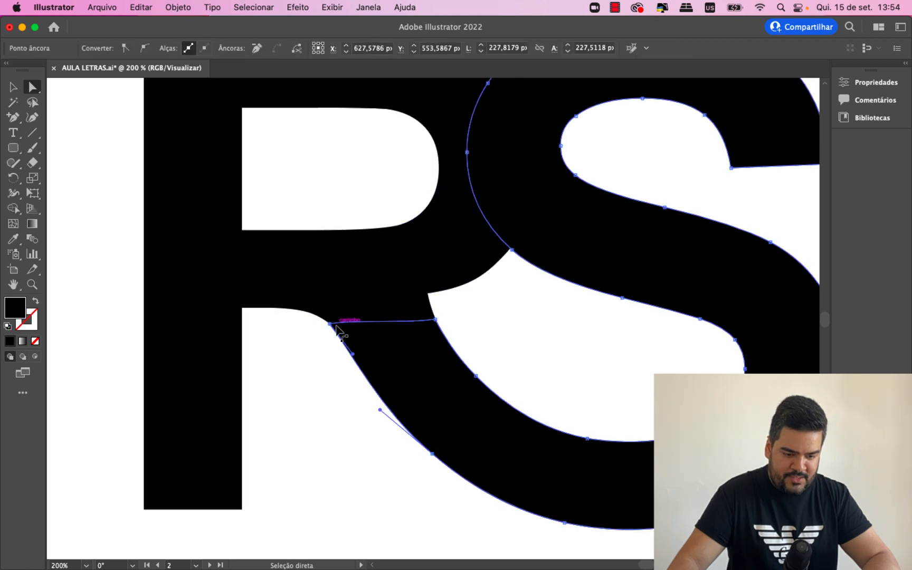
- Try to move the S's outer end anchor slightly further up and left along the R's leg, and undo that move
drag(330, 324, 325, 320)
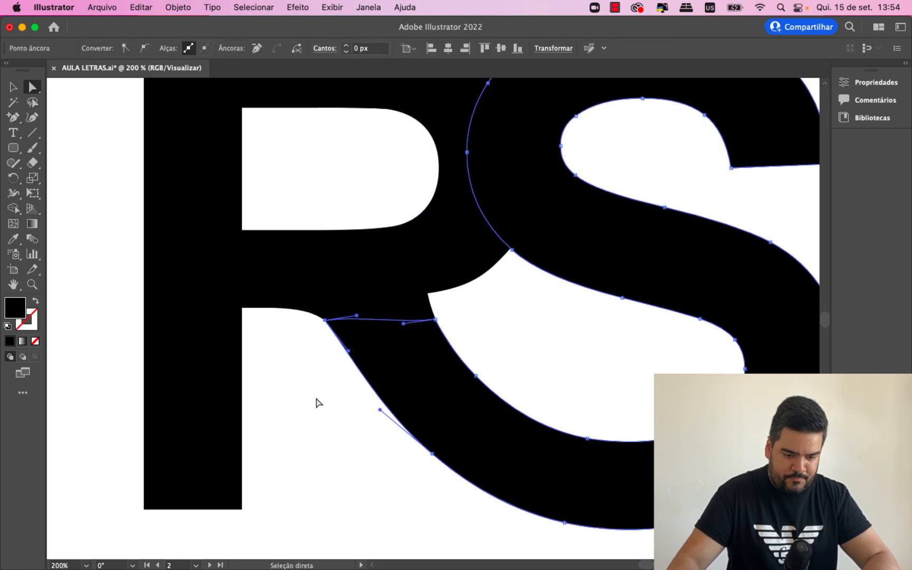
click(323, 434)
key(super+z)
click(320, 430)
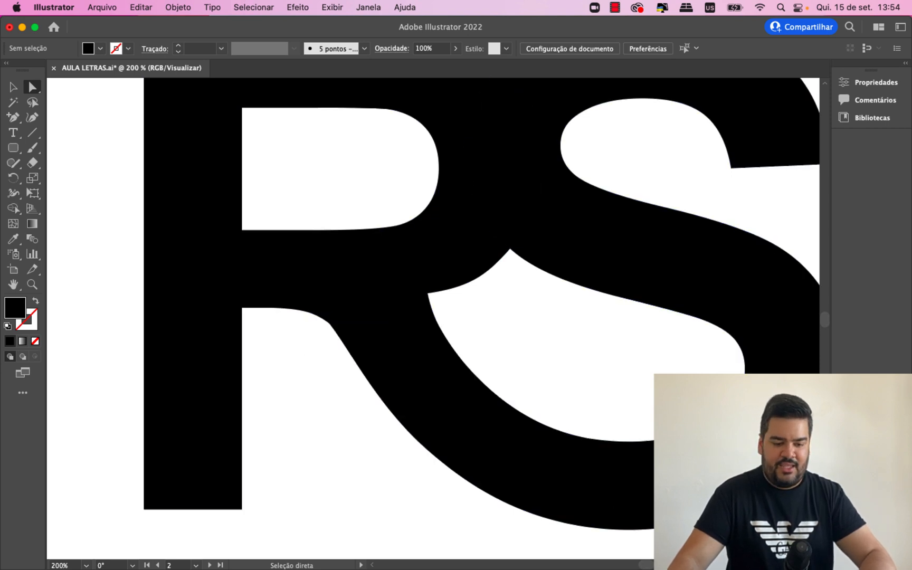
key(super+1)
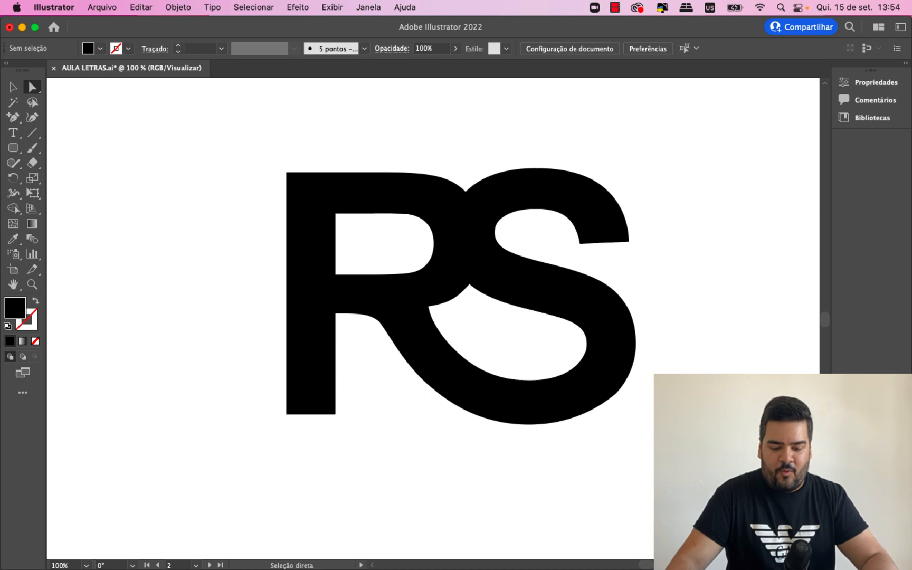
mouse_move(643, 565)
mouse_down()
mouse_move(654, 565)
mouse_move(645, 566)
mouse_up()
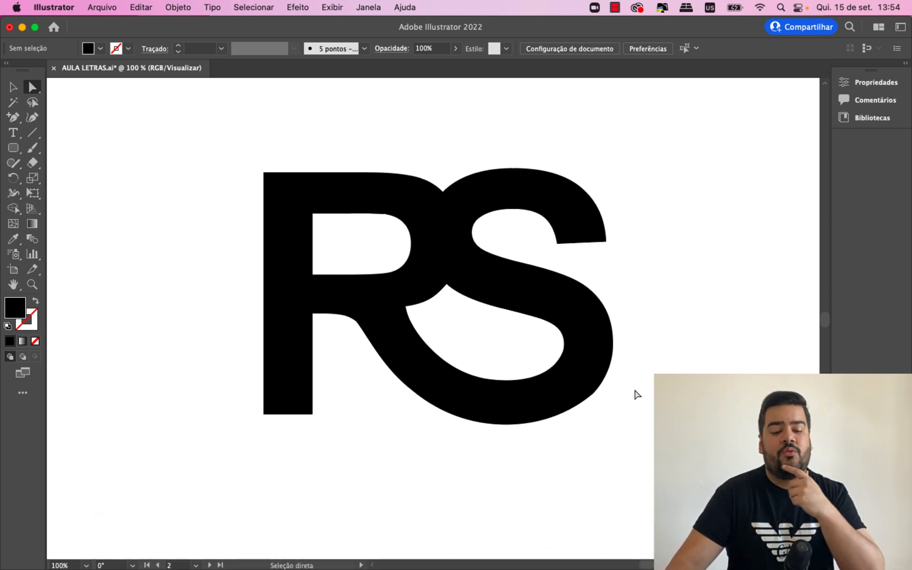
click(280, 320)
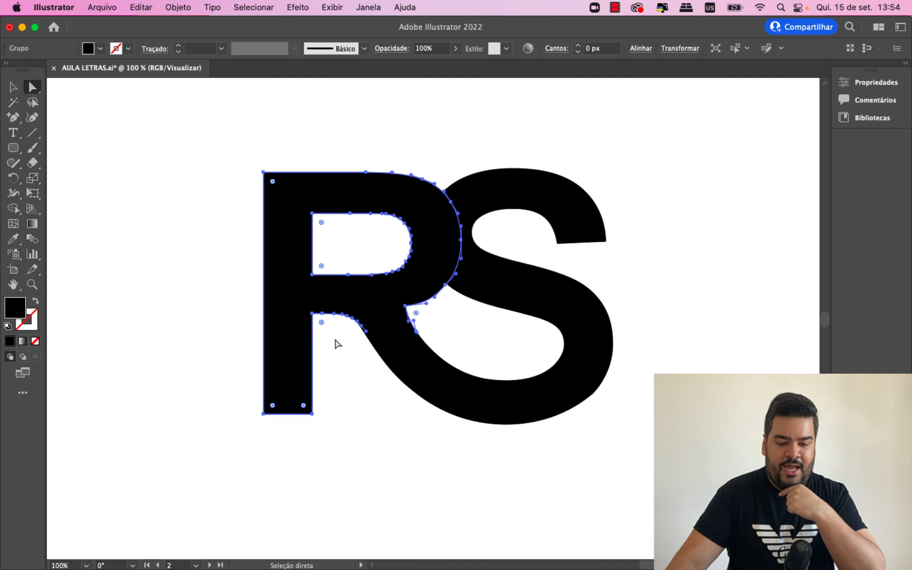
click(178, 230)
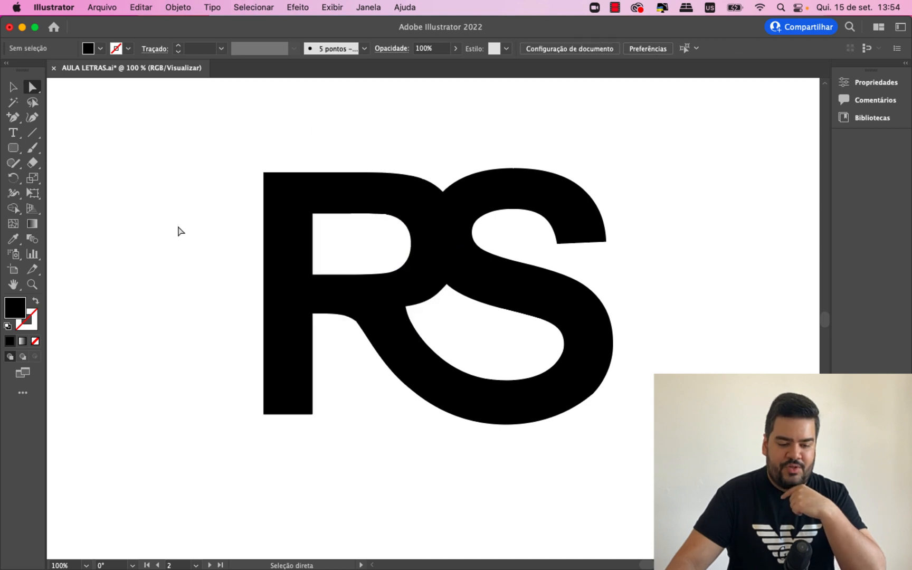
click(273, 289)
click(335, 385)
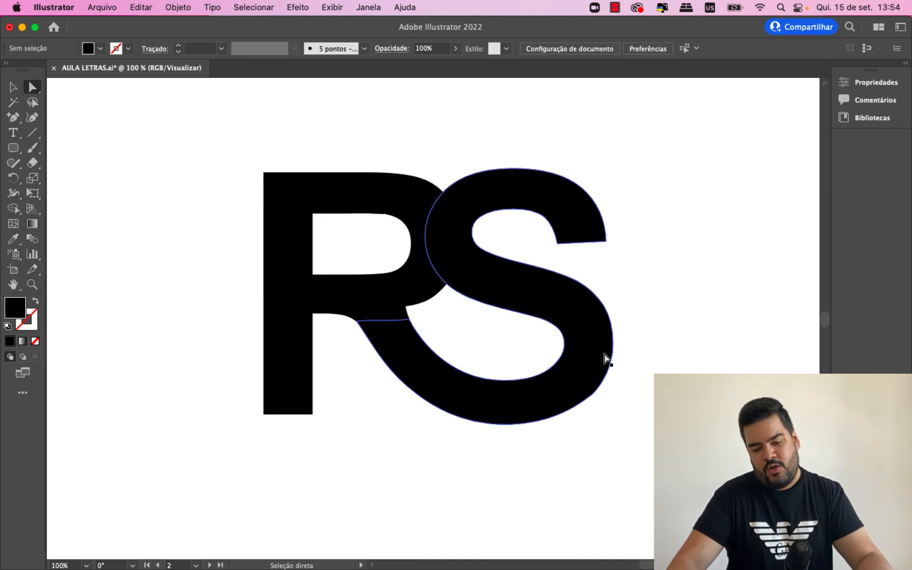
- Round the leg's outer edge by moving the S's lower outer anchor slightly down and right with the Curvature tool, and delete the stray point
click(442, 383)
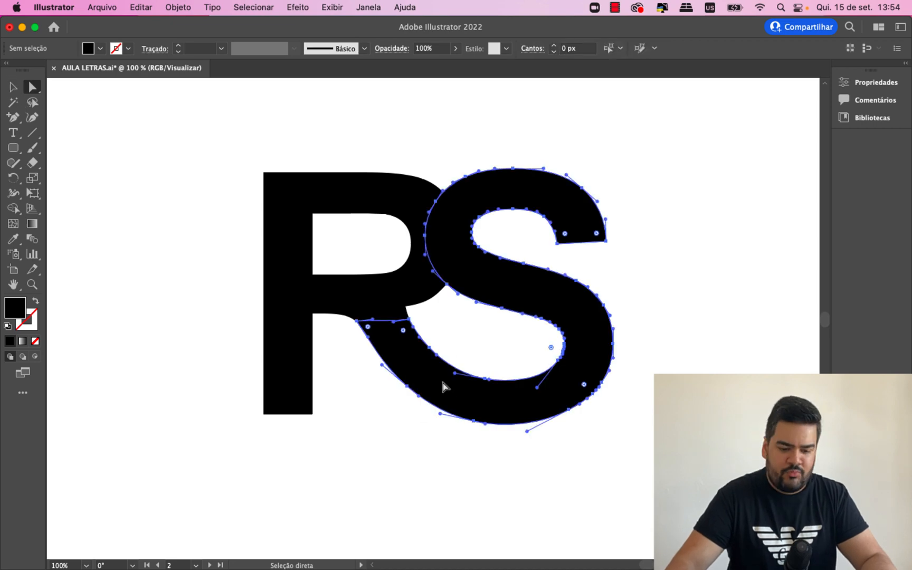
click(33, 118)
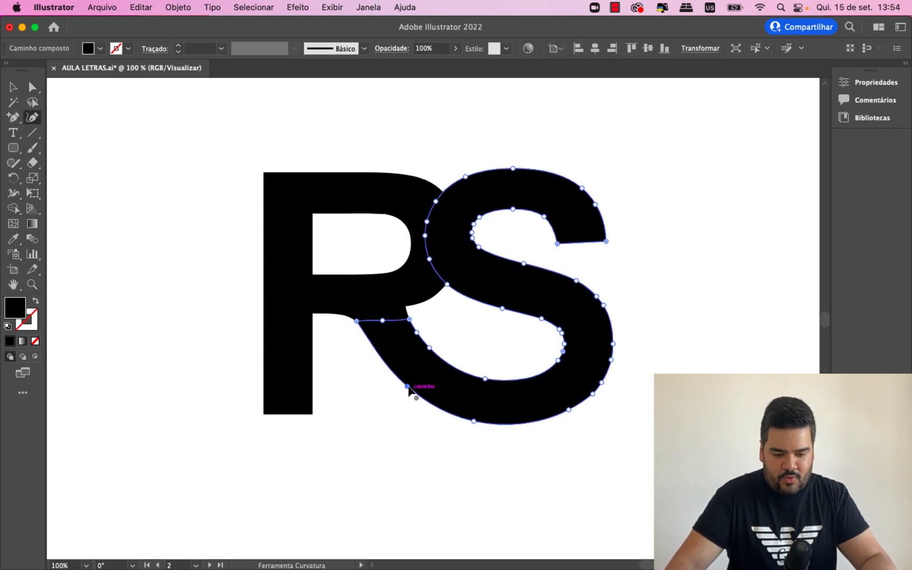
drag(408, 388, 414, 394)
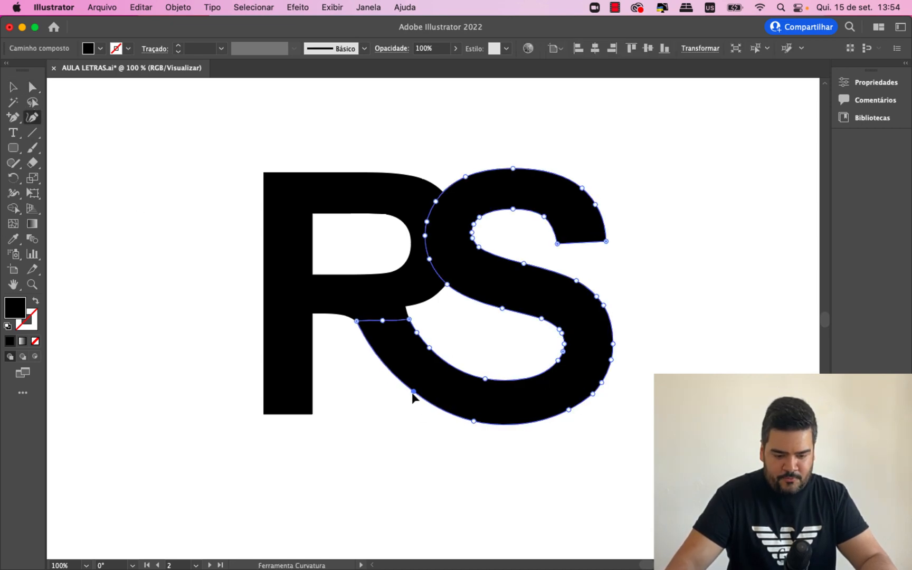
click(428, 476)
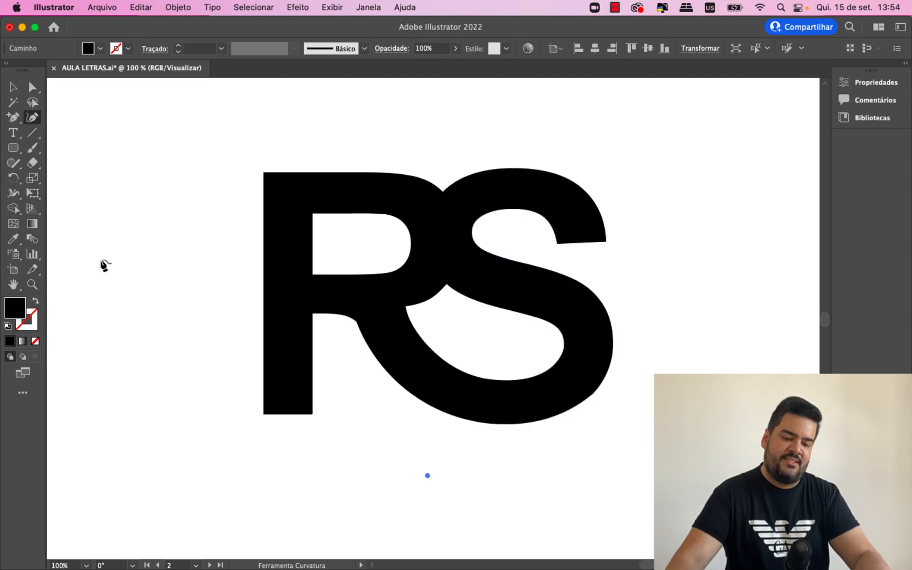
click(11, 90)
key(Delete)
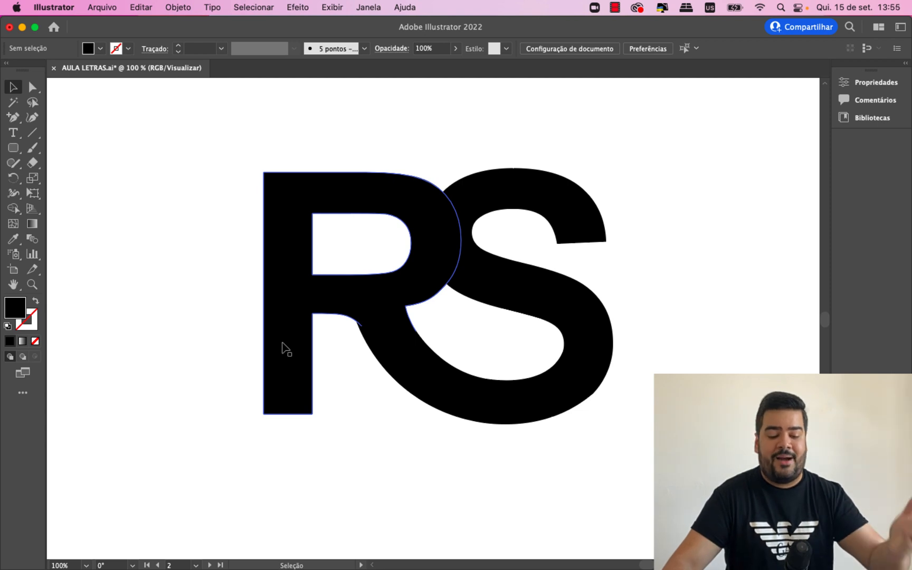
- Fully round both bottom corners of the R's stem into a semicircular end, and deselect the letter
click(283, 348)
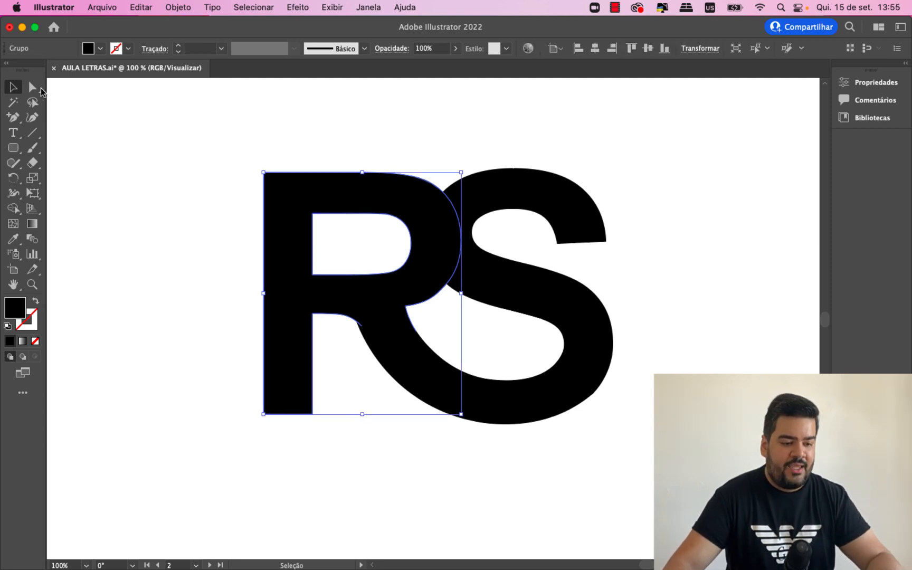
key(a)
click(264, 413)
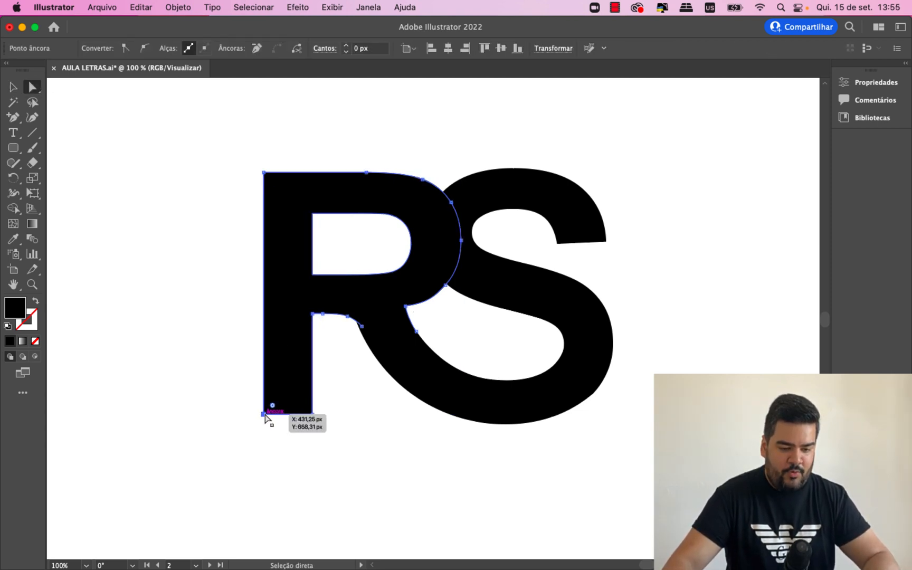
shift+click(313, 414)
drag(304, 407, 301, 341)
click(344, 422)
- Fully round both corners of the S's upper stroke end into a semicircular tip, and deselect the letter
click(580, 236)
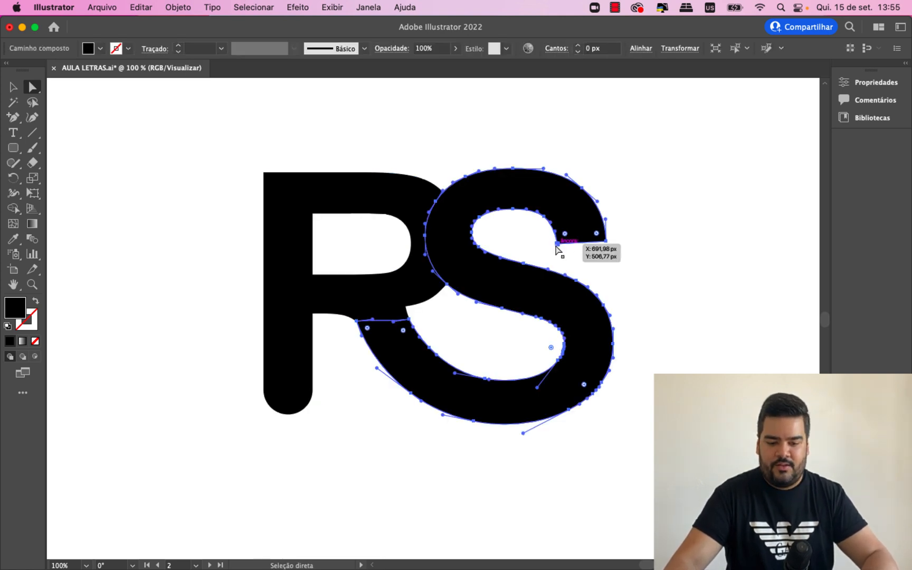
click(558, 244)
shift+click(606, 241)
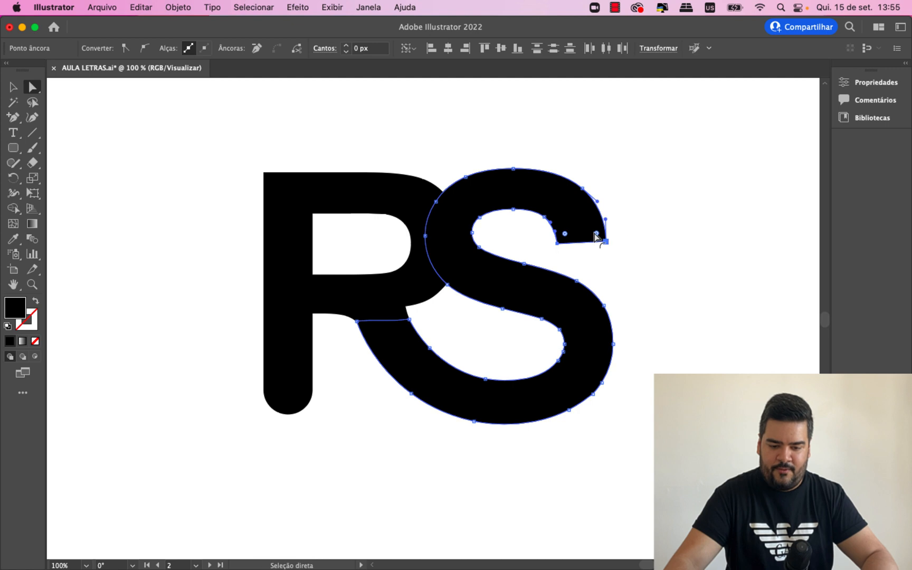
drag(586, 232, 555, 183)
click(657, 275)
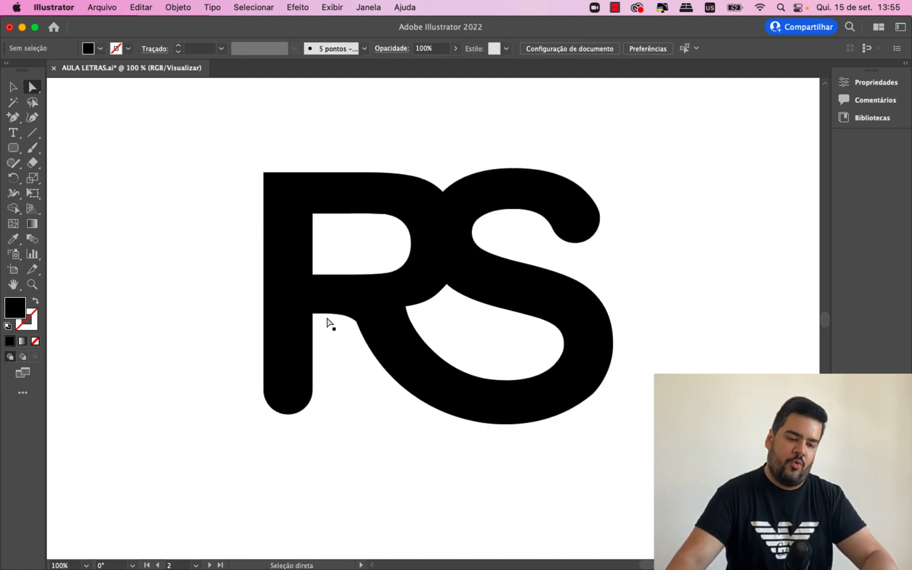
- Round the R's upper left outer corner with a generous radius, and deselect the letter
click(285, 216)
click(264, 173)
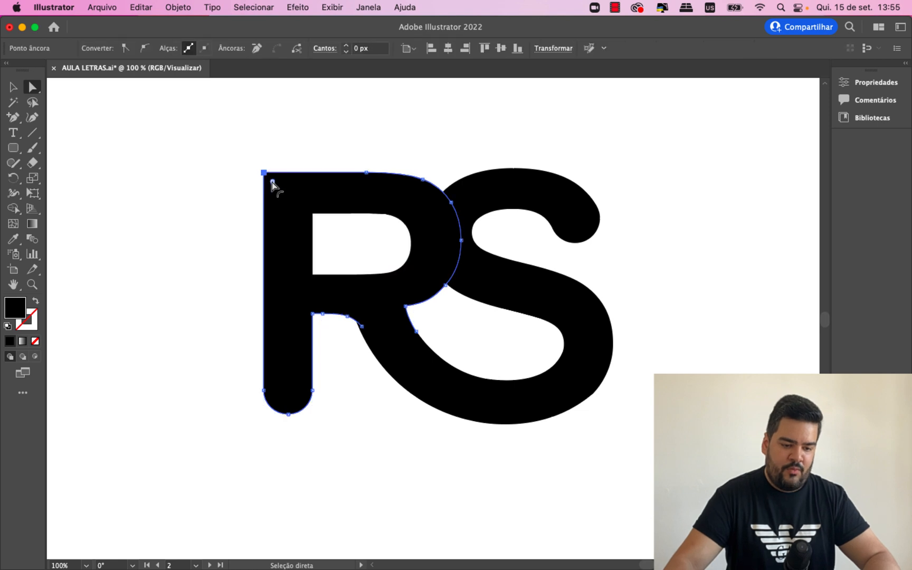
drag(270, 181, 290, 197)
click(176, 240)
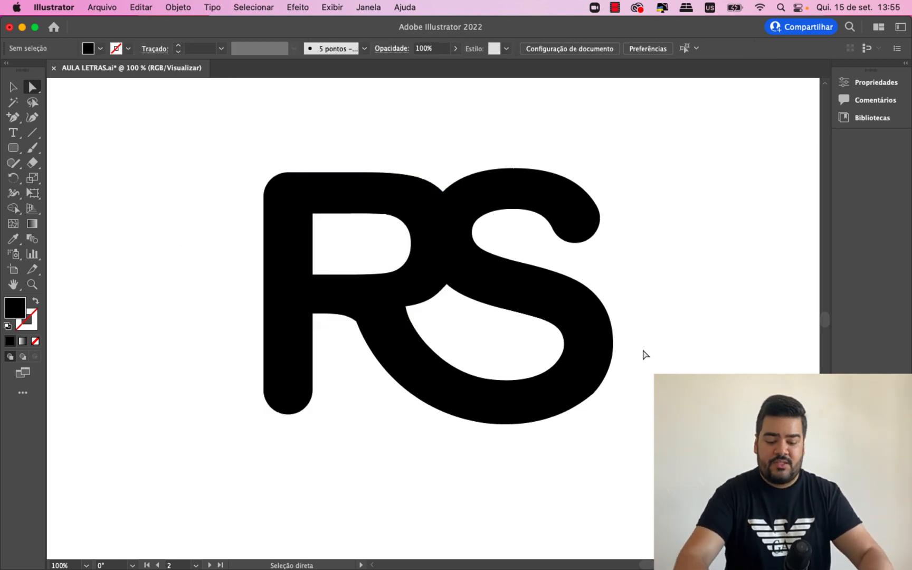
- Select the whole RS monogram and move it up and left on the artboard, clearing space beside it
key(super+minus)
key(super+minus)
key(super+minus)
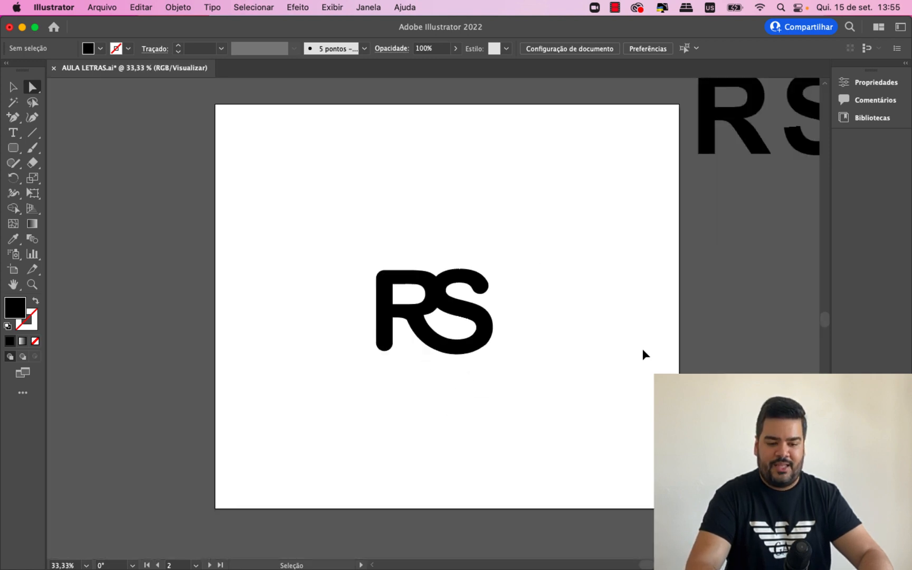
key(super+plus)
key(super+plus)
key(v)
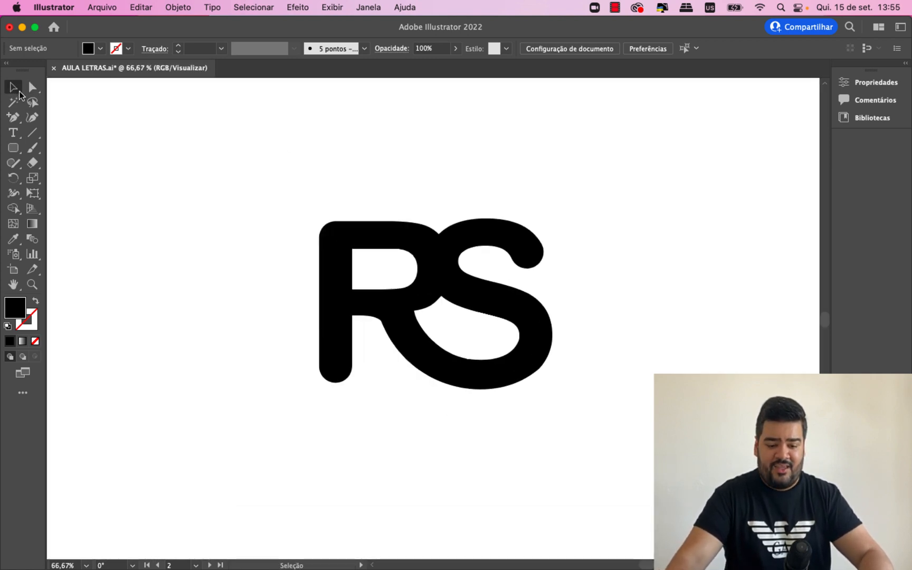
drag(236, 180, 669, 459)
drag(533, 372, 357, 307)
click(434, 379)
key(super+minus)
key(super+minus)
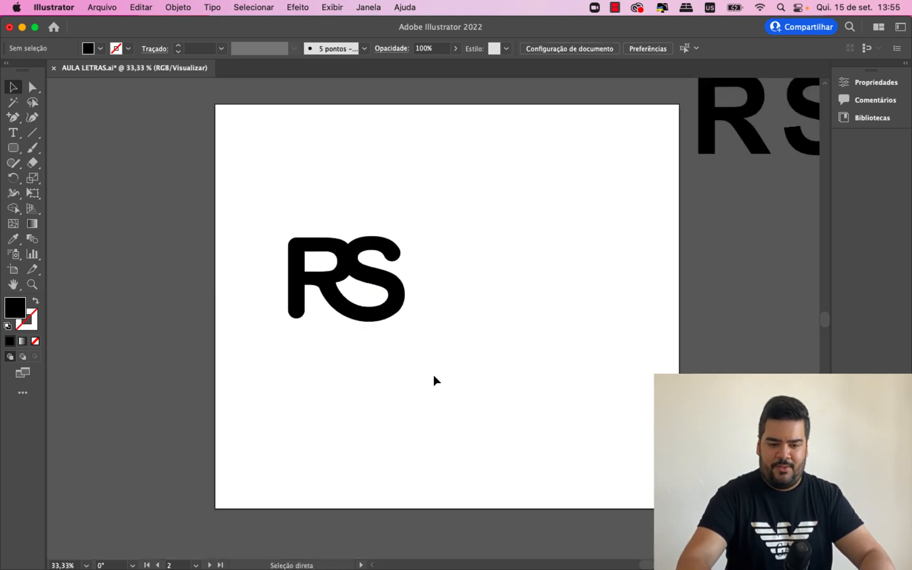
- Move the spare R and S text letters onto the artboard beside the finished monogram
drag(798, 137, 544, 308)
key(super+equal)
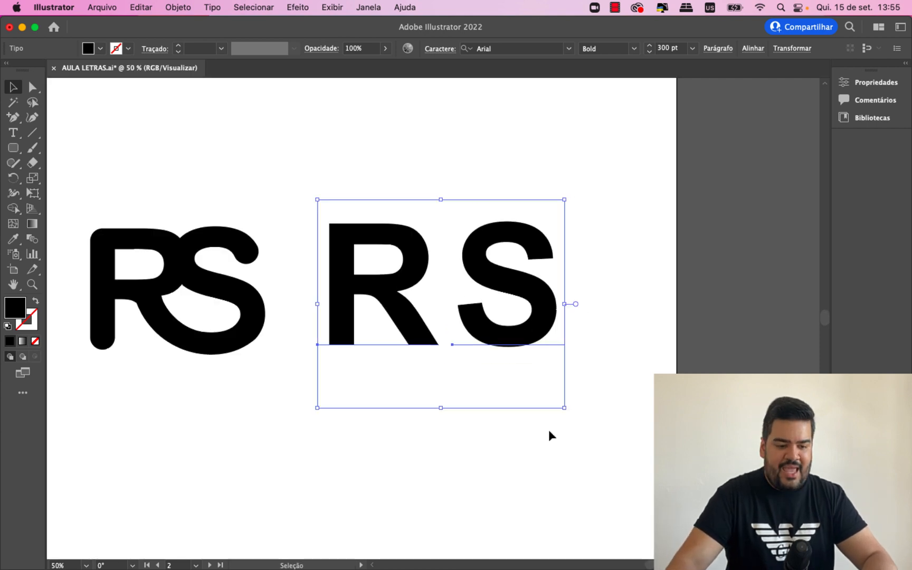
click(651, 544)
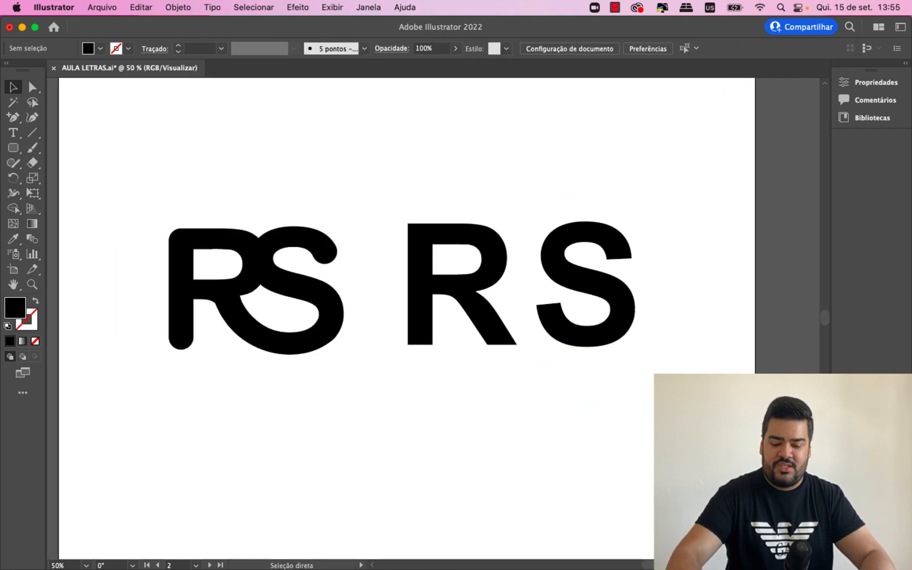
- Move the text S left and slightly down so it overlaps the leg of the text R
key(super+equal)
key(super+minus)
key(super+equal)
key(super+minus)
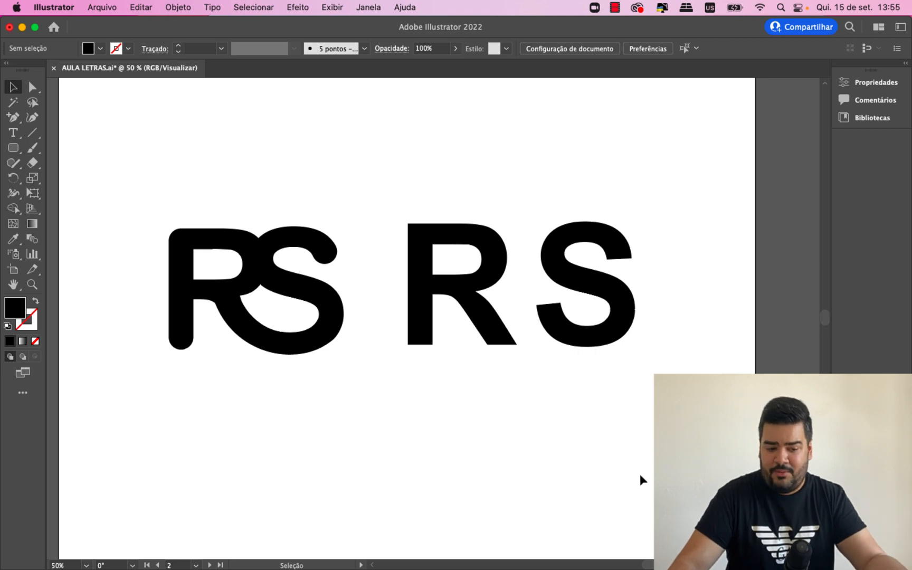
drag(592, 332, 516, 382)
- Move the finished rounded RS monogram to the upper left area of the artboard, and deselect it
drag(335, 430, 182, 239)
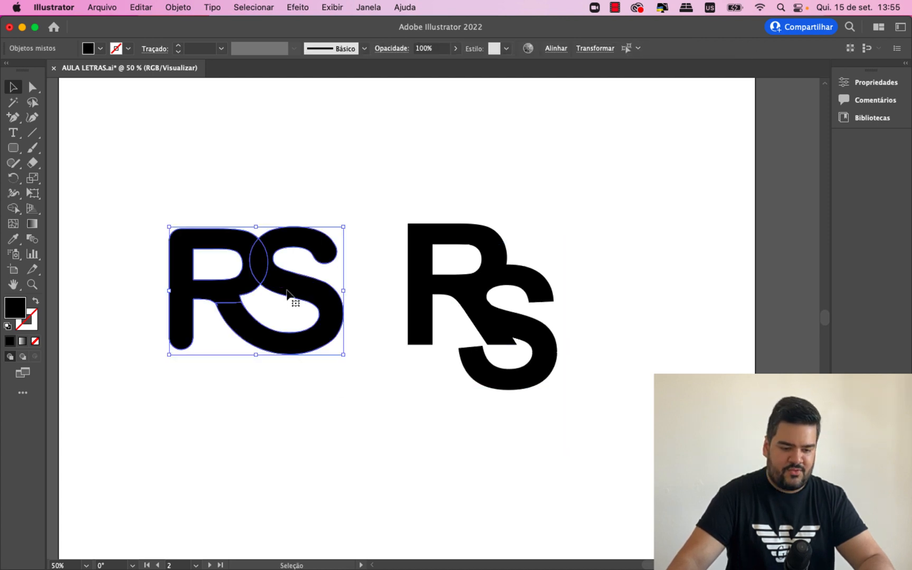
drag(287, 293, 209, 183)
click(289, 367)
- Move the overlapping R and S text pair slightly up, and shift the S slightly down over the R's leg
key(super+equal)
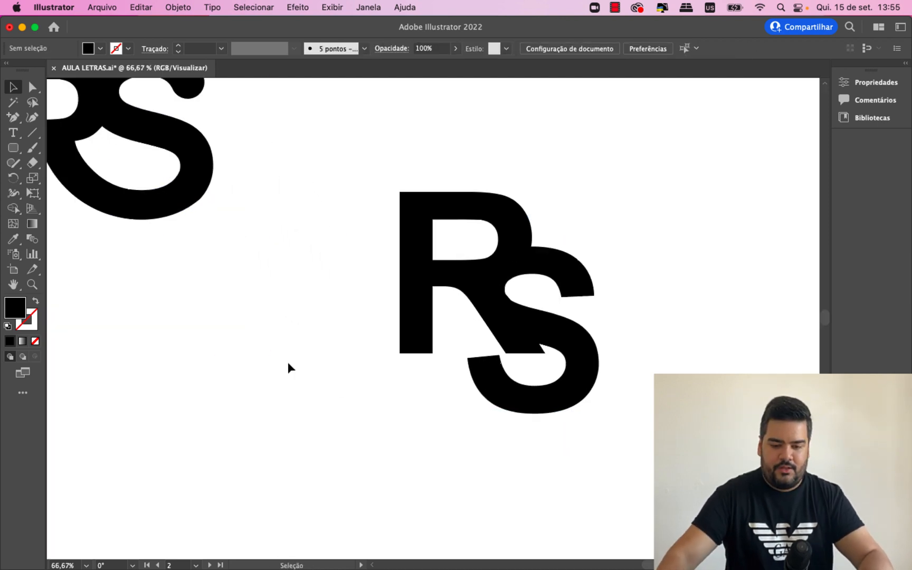
scroll(445, 208, right, 10)
scroll(521, 402, left, 8)
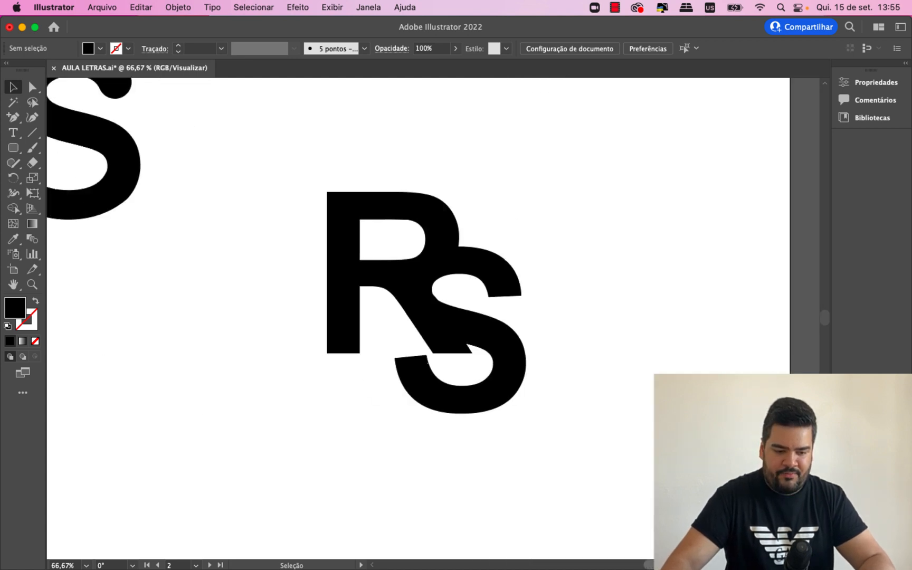
scroll(521, 402, right, 2)
mouse_move(347, 296)
mouse_down()
mouse_move(330, 289)
mouse_move(346, 279)
mouse_up()
click(516, 375)
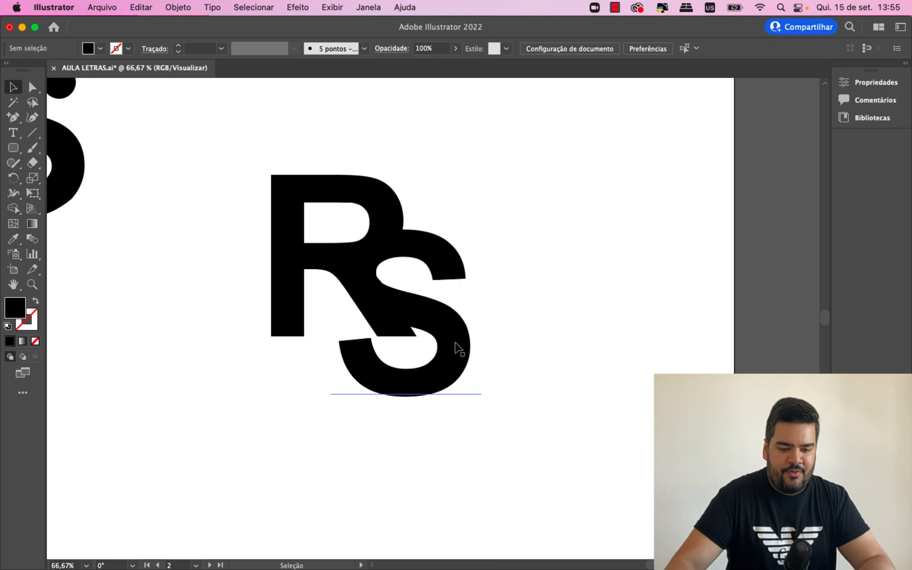
mouse_move(462, 347)
mouse_down()
mouse_move(479, 370)
mouse_move(463, 353)
mouse_up()
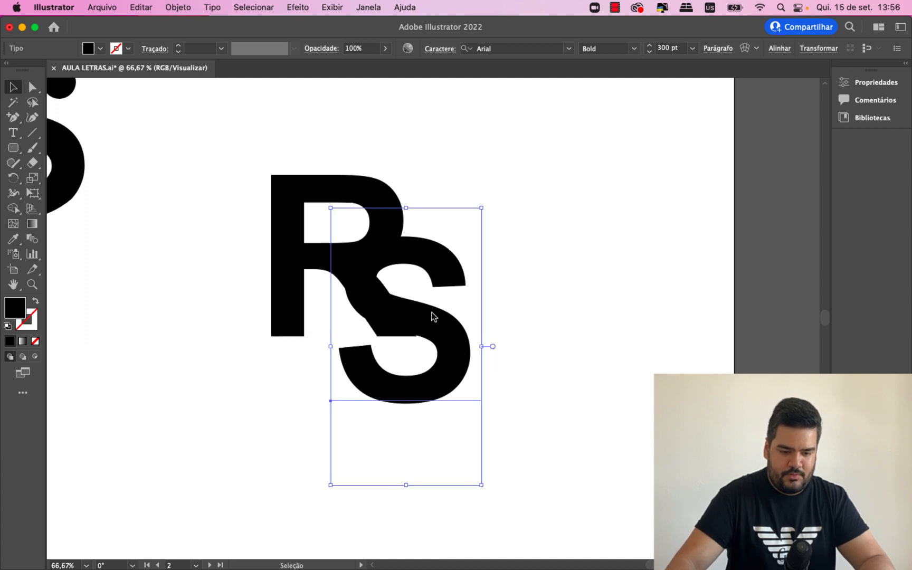
- Convert the S and the R text letters to outlines, and deselect them
right_click(432, 316)
click(465, 361)
click(392, 202)
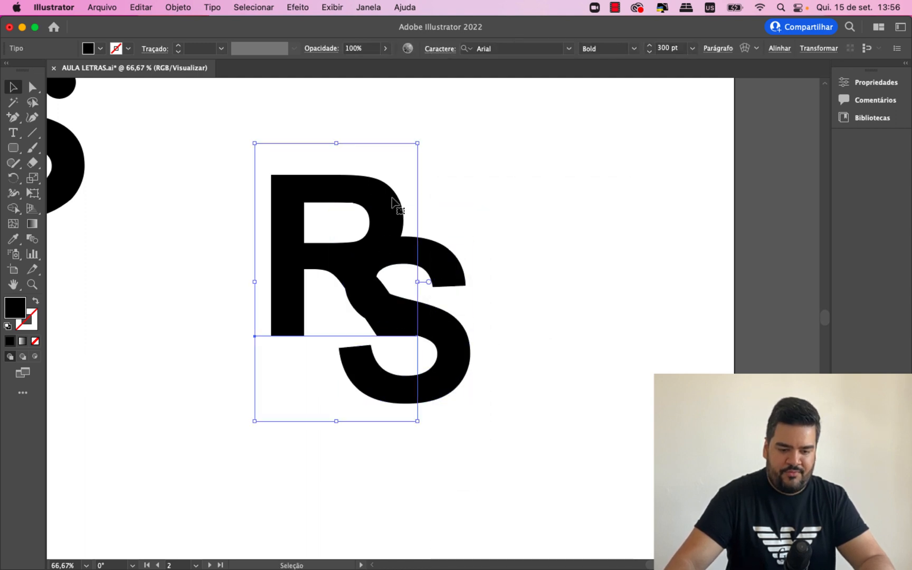
right_click(392, 202)
click(446, 361)
click(644, 520)
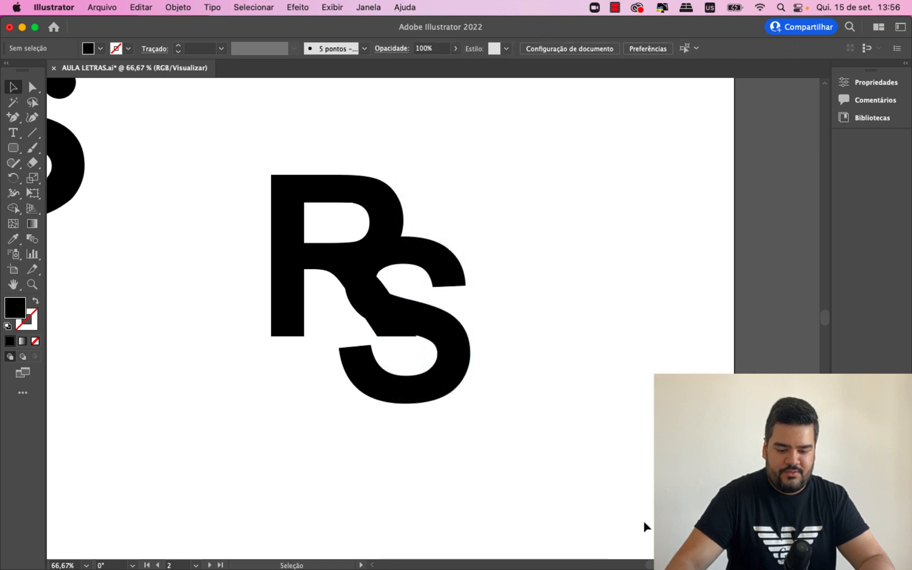
- Reposition the outlined S over the R's bowl and leg, with its lower curve wrapping beneath the leg's end
drag(656, 567, 653, 566)
key(super+plus)
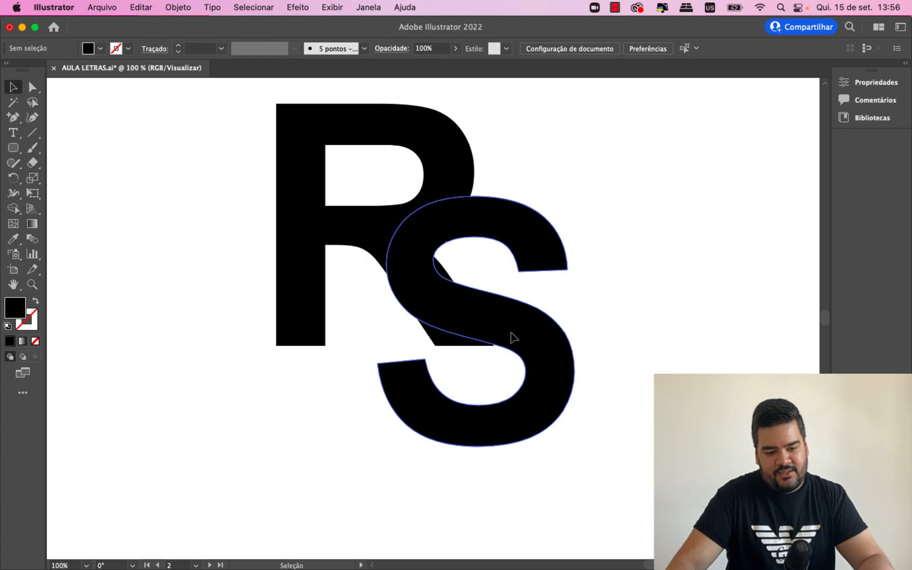
drag(513, 338, 493, 351)
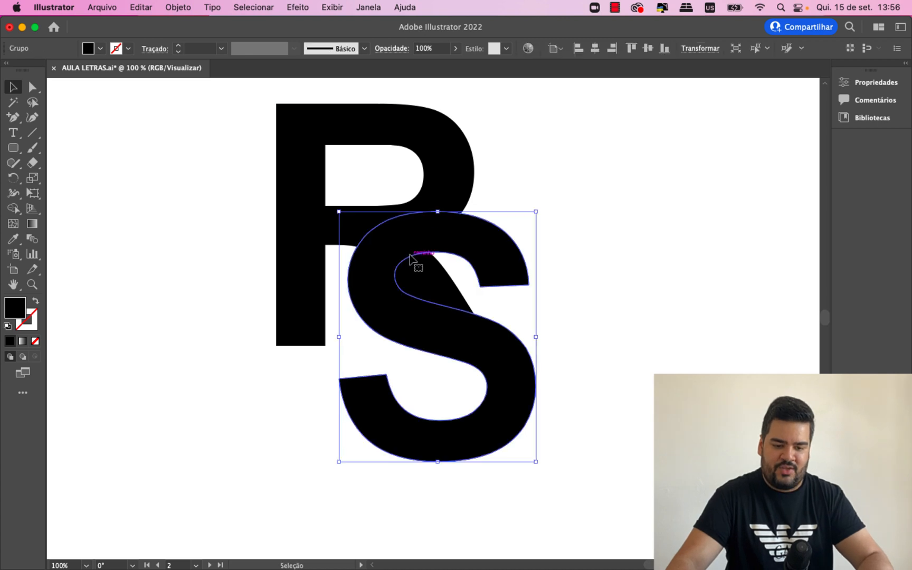
click(611, 338)
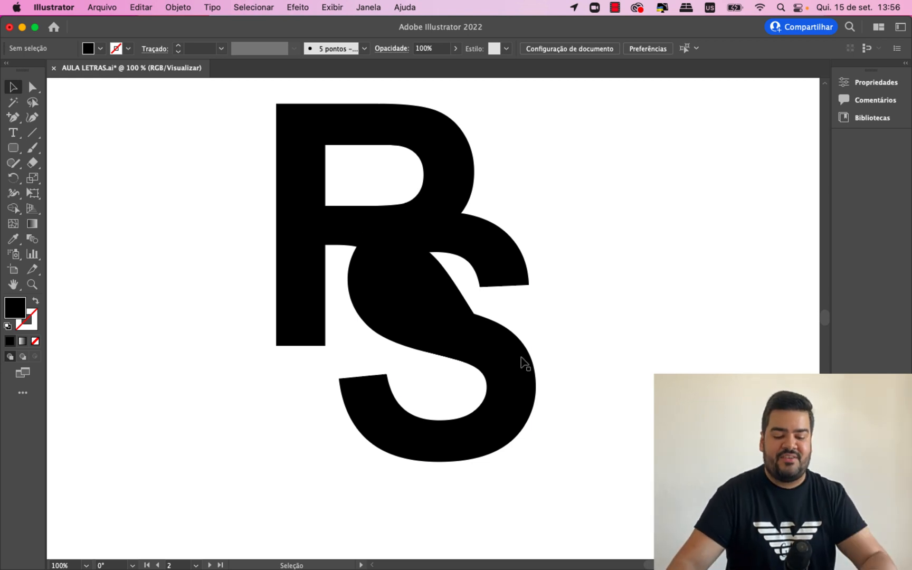
drag(516, 378, 584, 371)
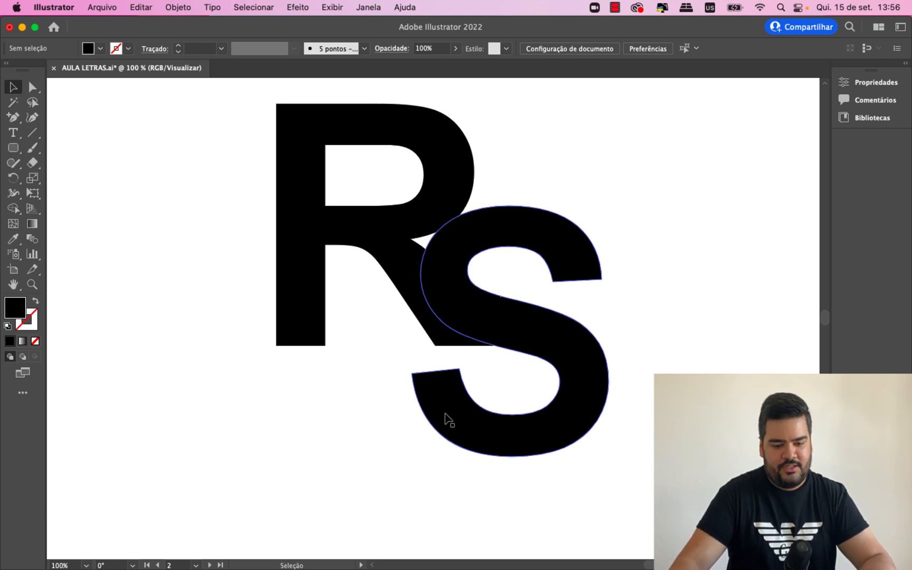
drag(447, 420, 394, 363)
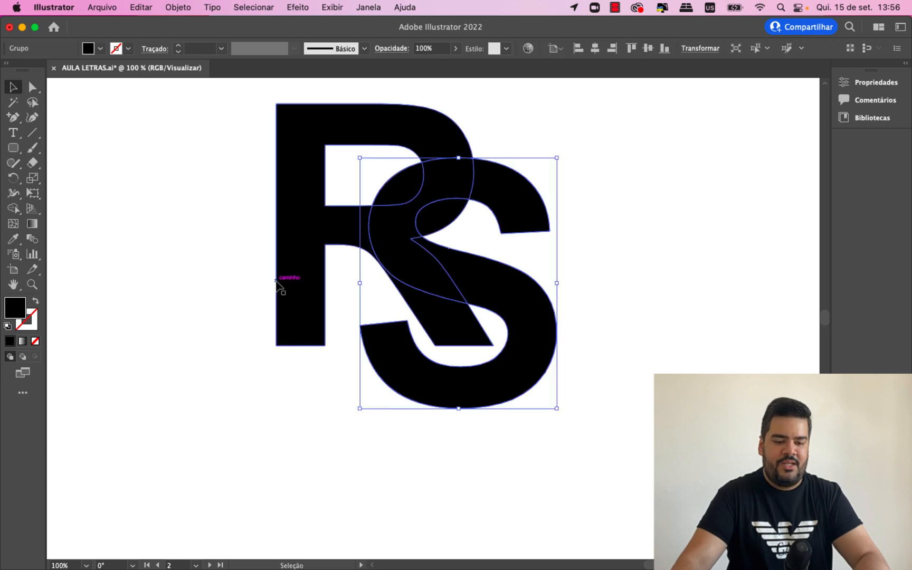
- Divide the overlapping R and S shapes with Pathfinder, and ungroup the resulting pieces
shift+click(300, 269)
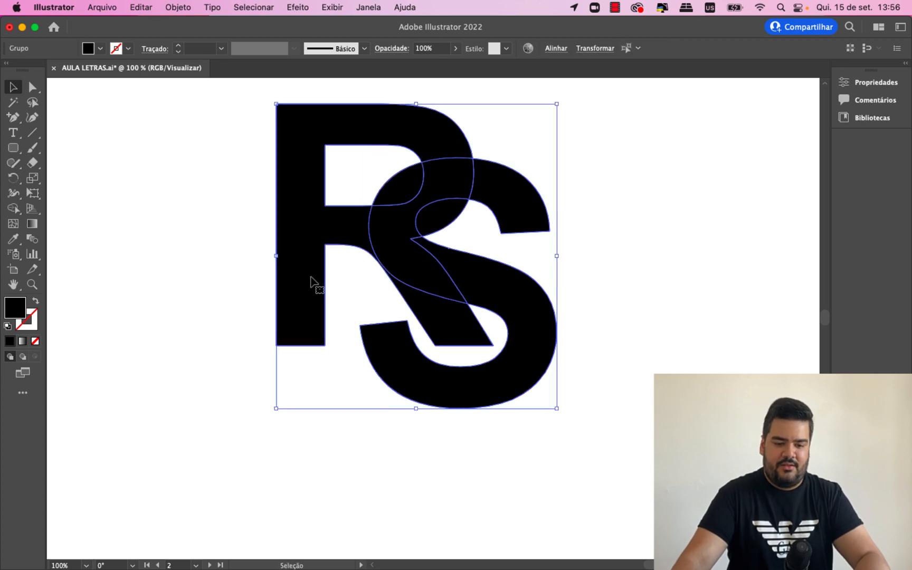
click(375, 9)
click(485, 482)
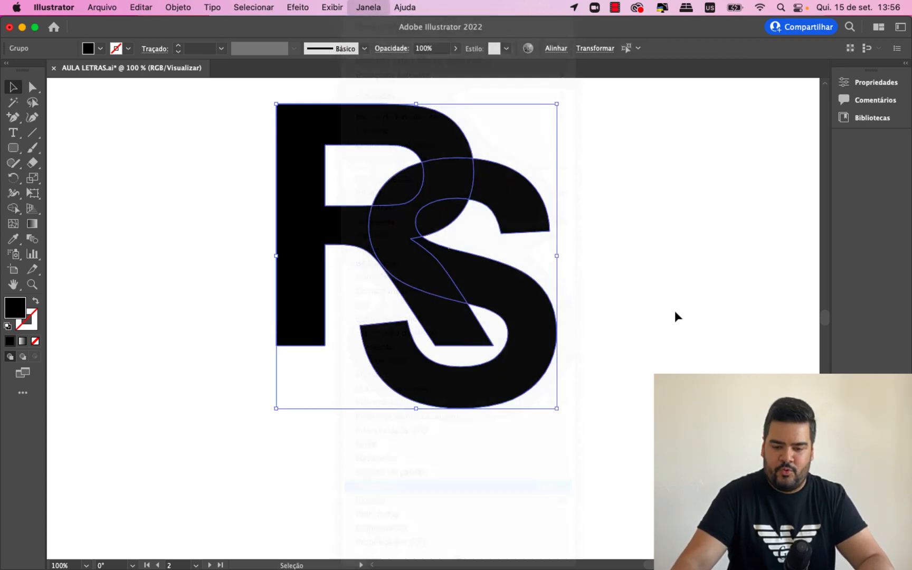
click(650, 216)
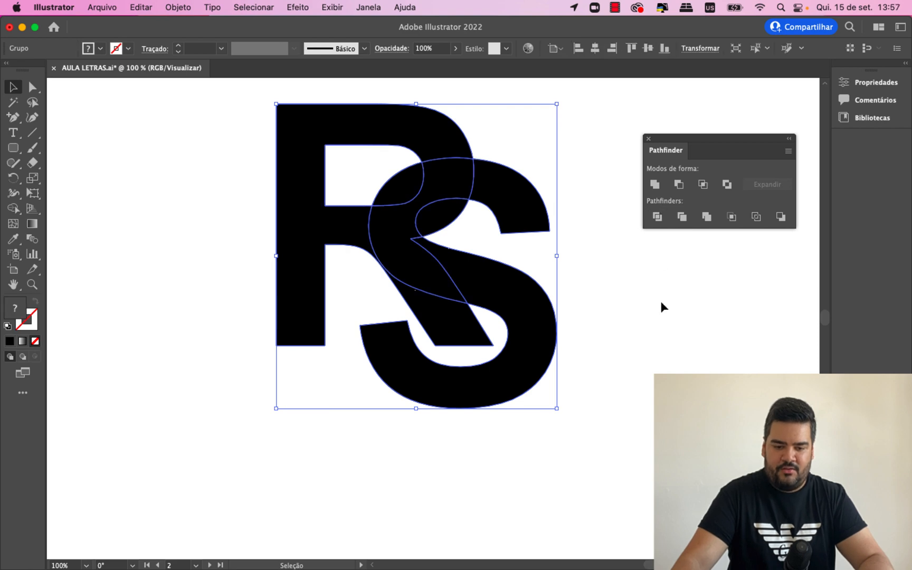
right_click(473, 192)
click(563, 369)
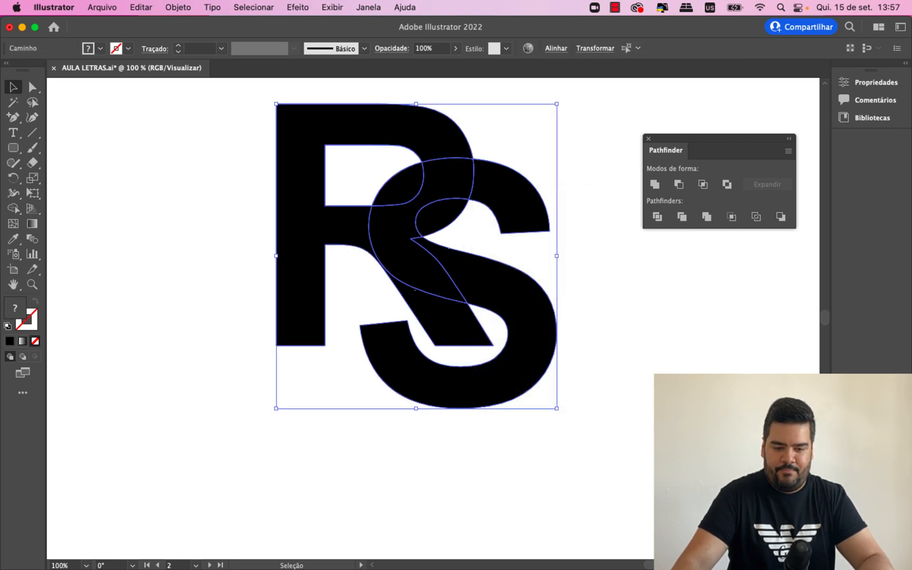
click(412, 184)
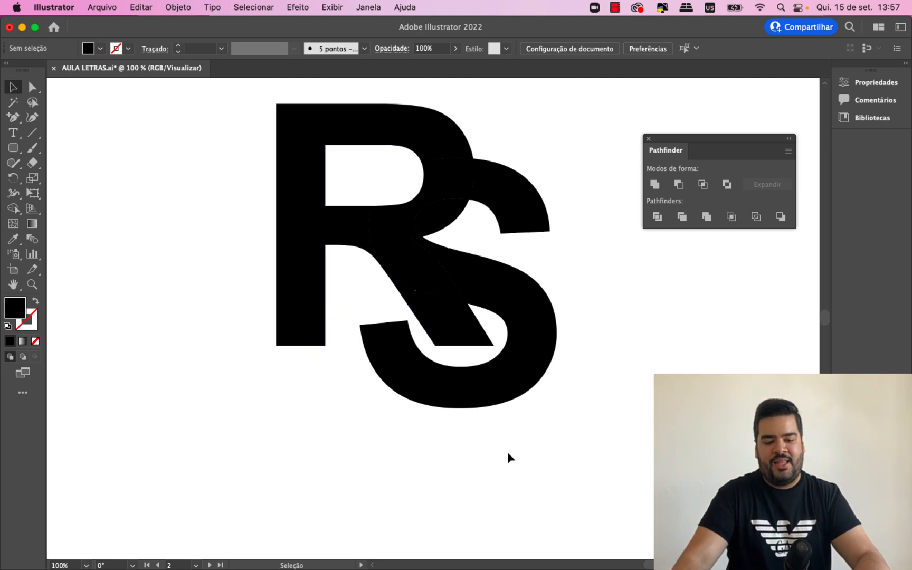
- Bend the bottom edge of the R's leg downward into a rounded end with the Curvature tool, and deselect it
click(466, 341)
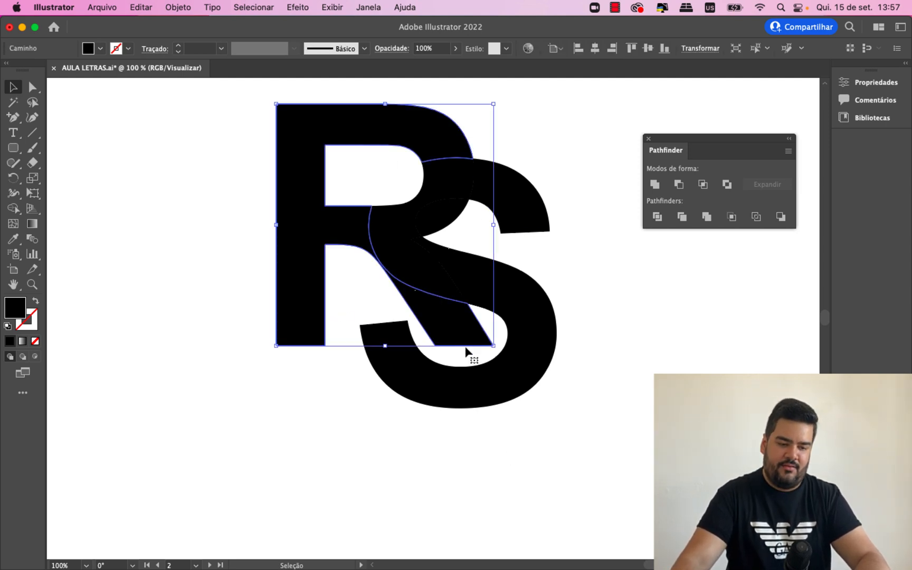
click(33, 118)
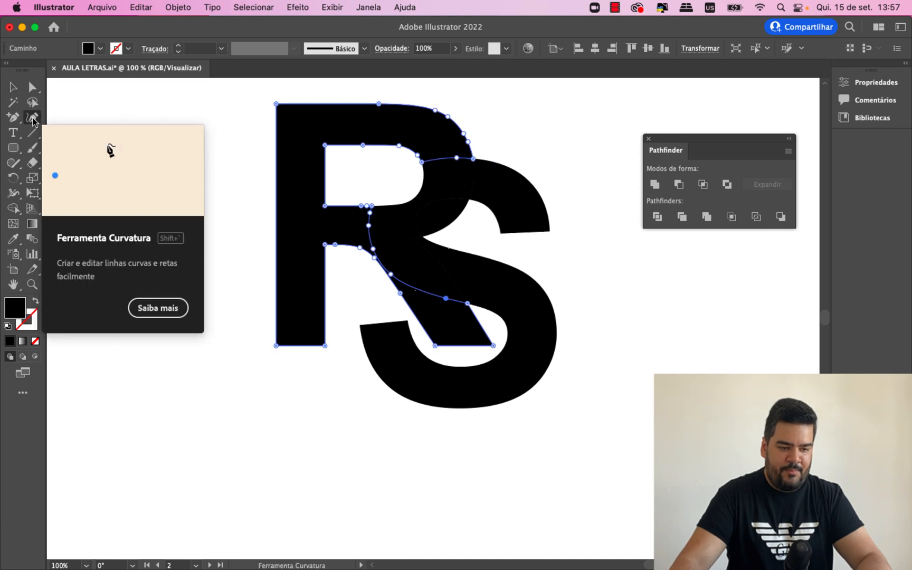
drag(465, 346, 466, 349)
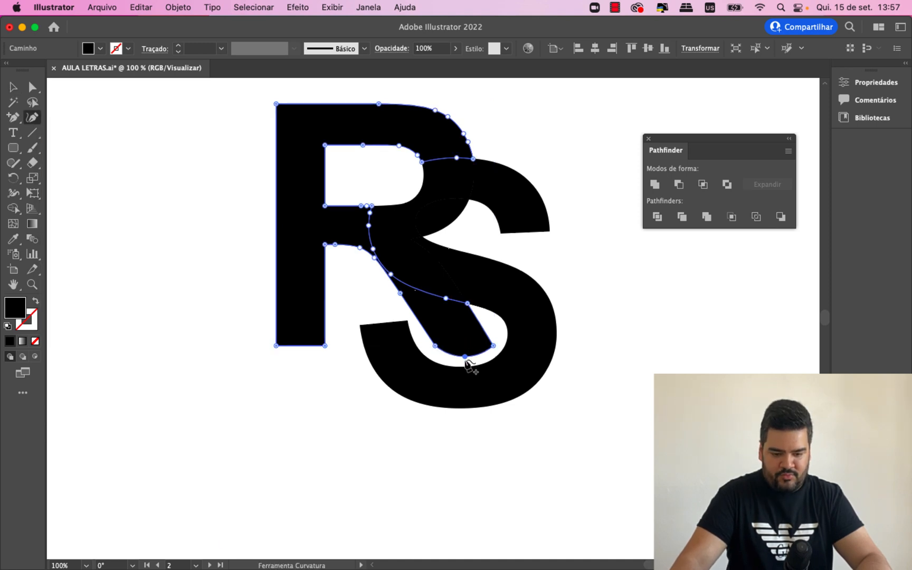
click(19, 90)
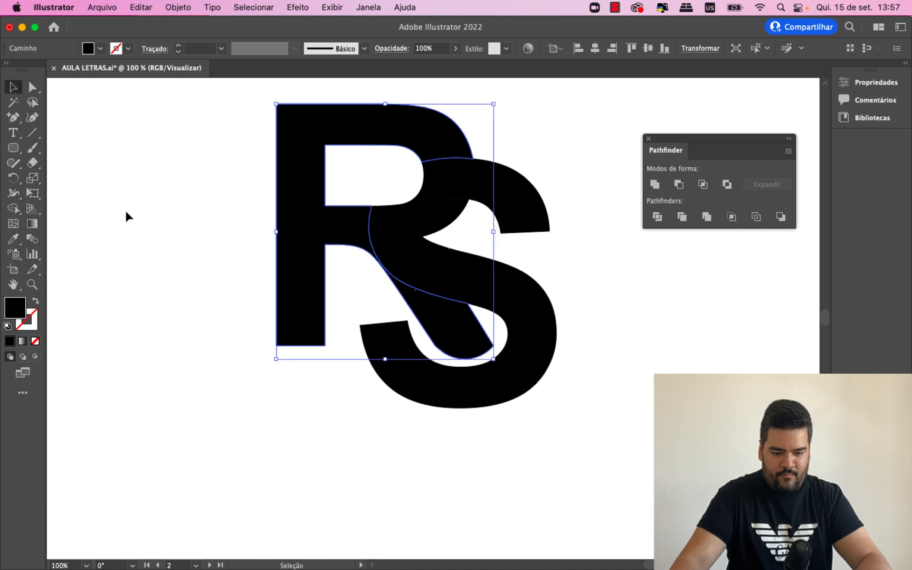
click(147, 262)
- Move the lower right corner anchor of the R's leg slightly inward with the Curvature tool, undoing the trial adjustments
key(super+minus)
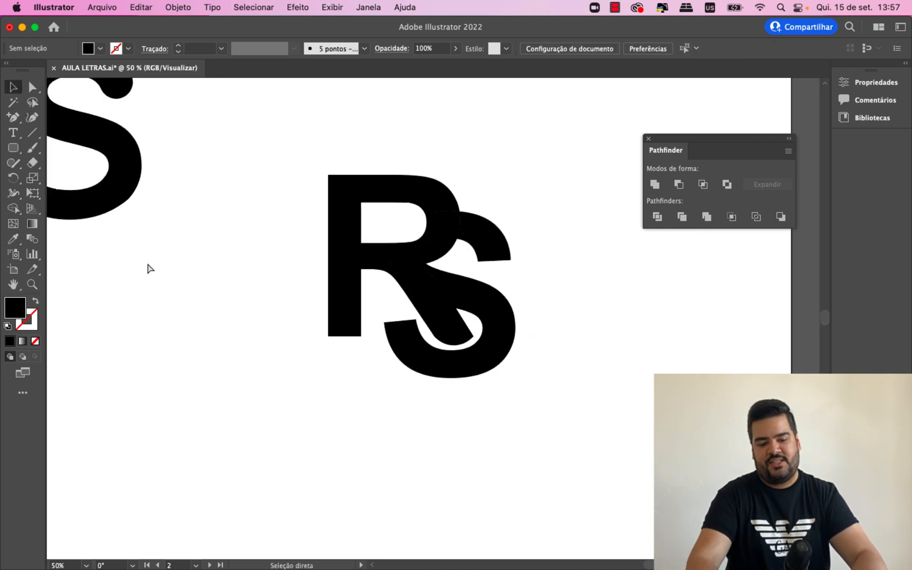
key(super+plus)
key(super+plus)
click(488, 348)
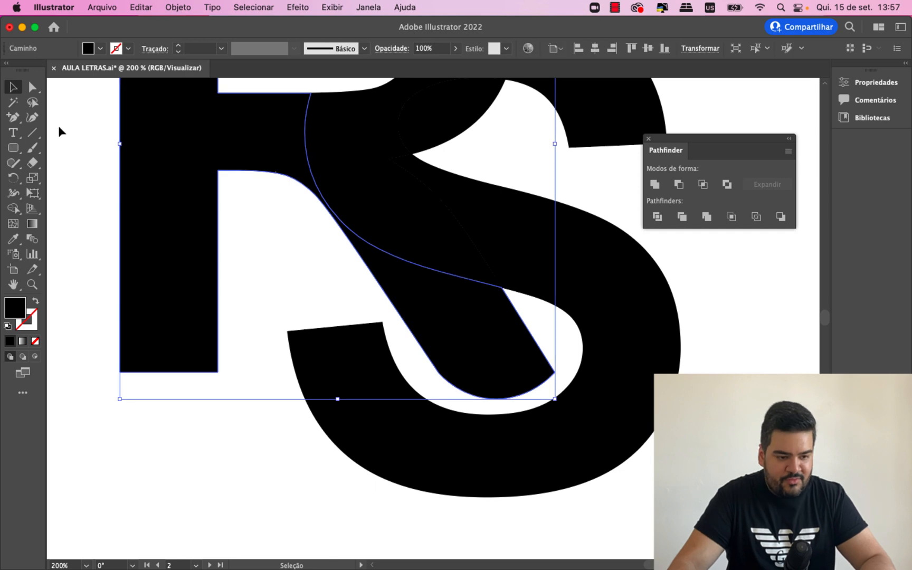
click(33, 117)
mouse_move(554, 372)
mouse_down()
mouse_move(539, 371)
mouse_move(544, 361)
mouse_up()
click(539, 356)
key(super+z)
key(super+z)
key(super+z)
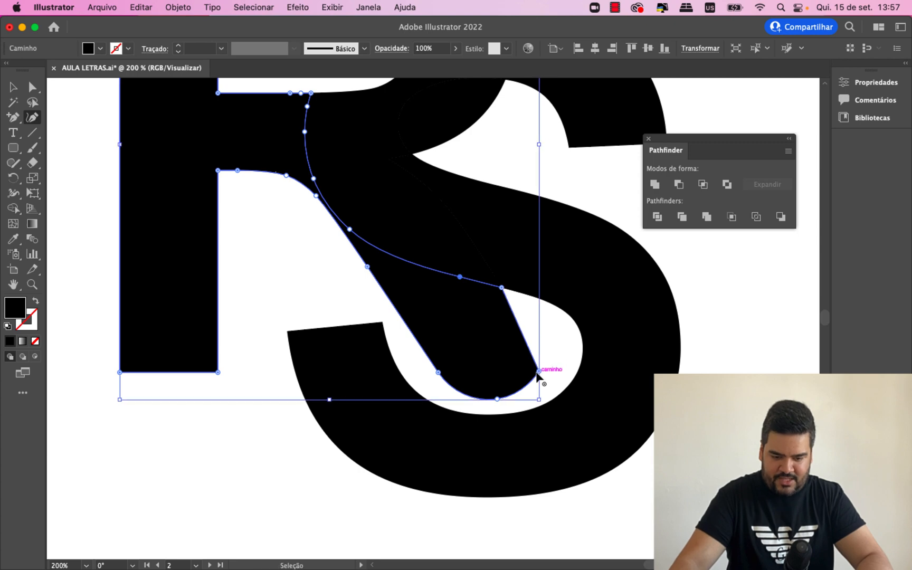
- Try to round the two bottom corners of the R's leg using its corner handles, and undo the rounding
click(32, 86)
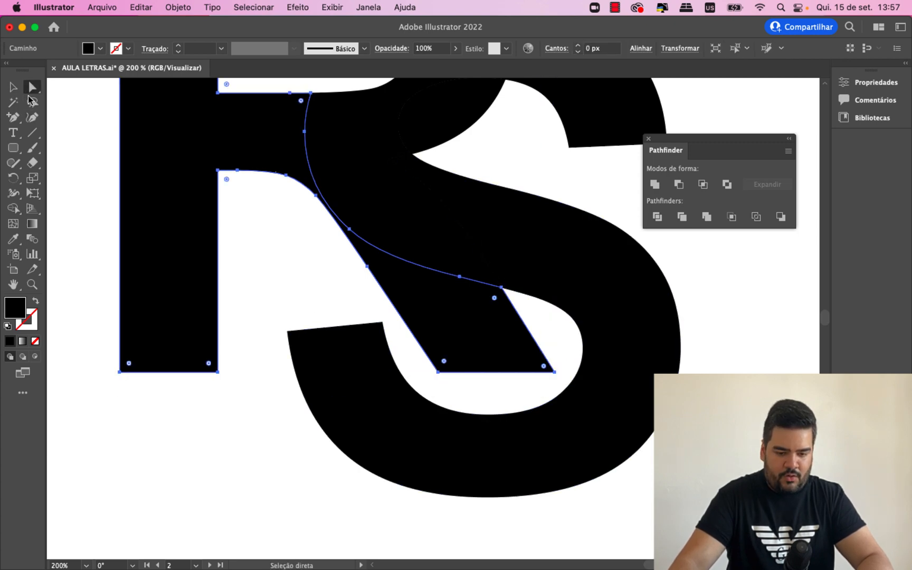
mouse_move(446, 365)
mouse_down()
mouse_move(439, 329)
mouse_move(440, 373)
mouse_up()
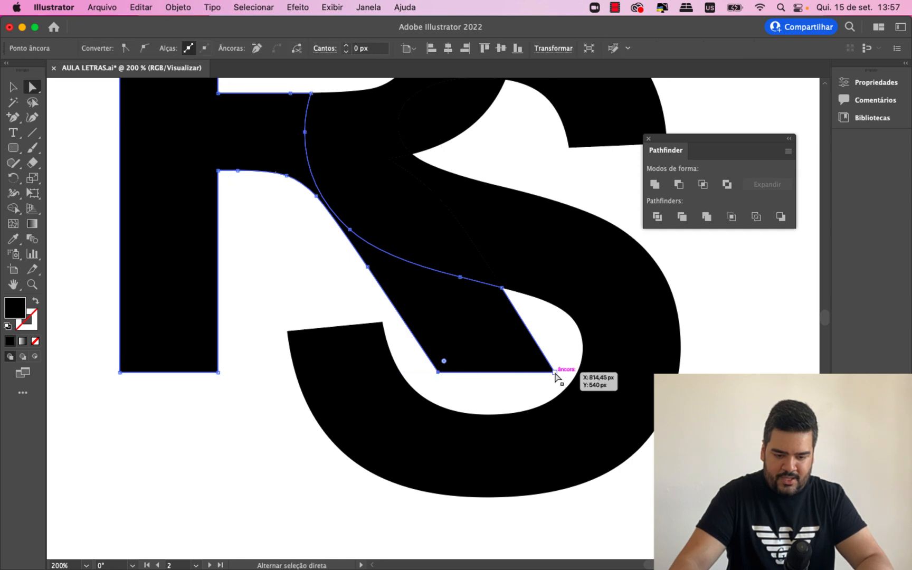
click(555, 373)
drag(540, 365, 457, 307)
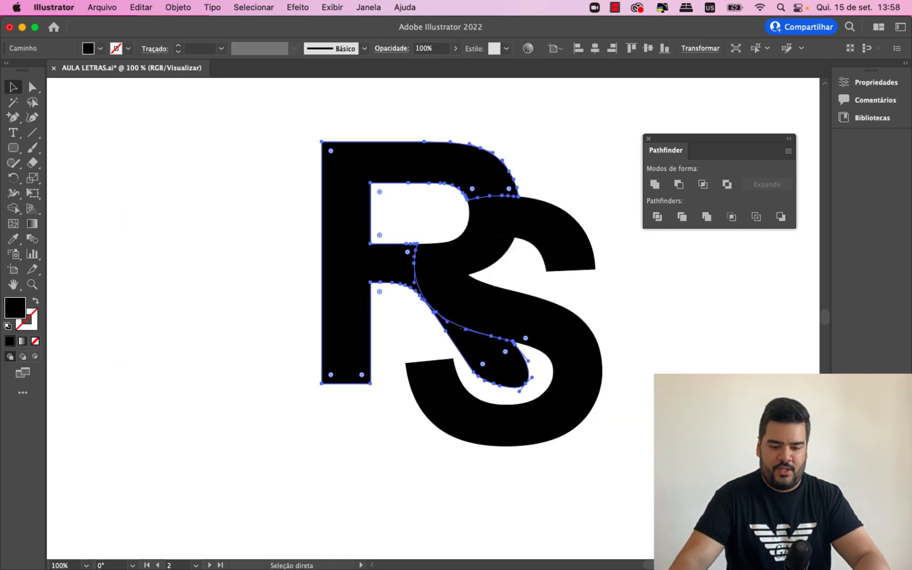
key(super+z)
key(super+z)
key(super+z)
key(super+z)
key(super+equal)
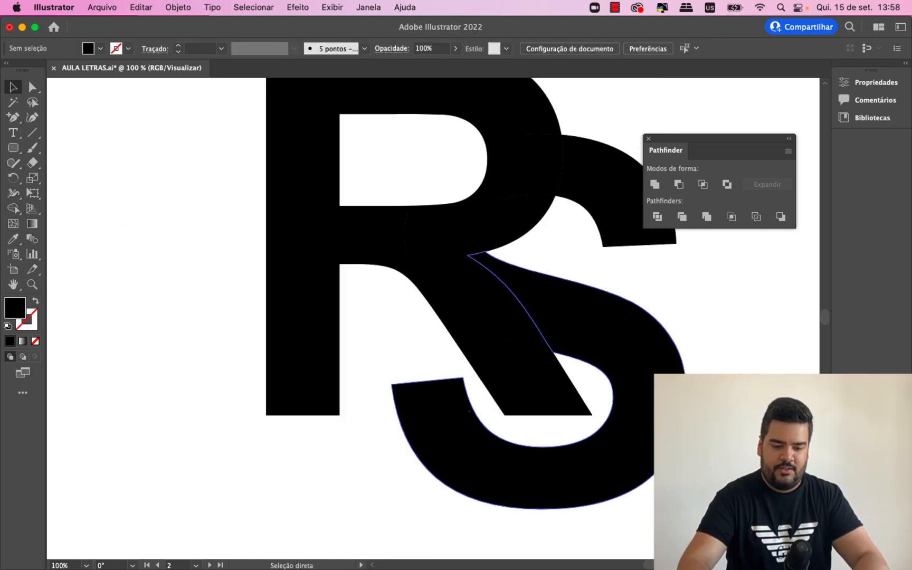
key(super+minus)
key(super+equal)
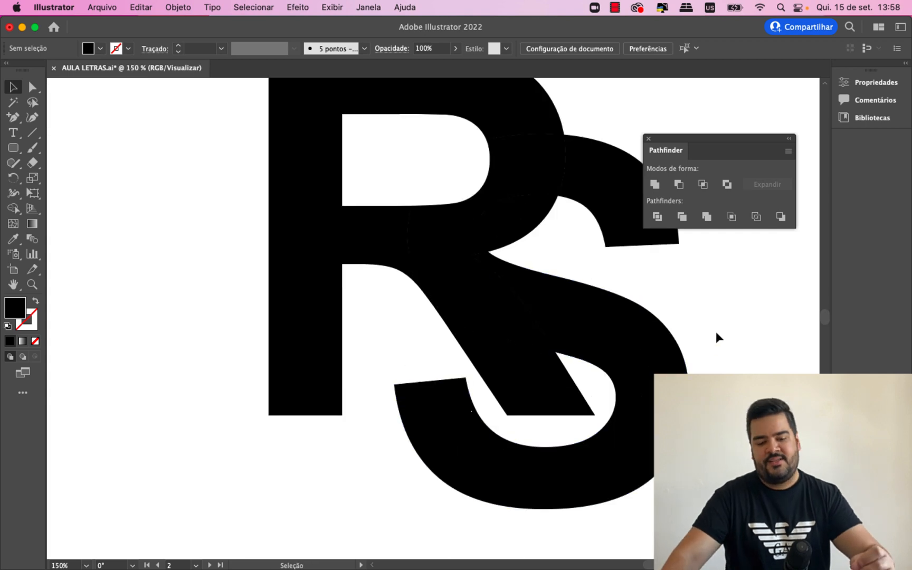
click(648, 139)
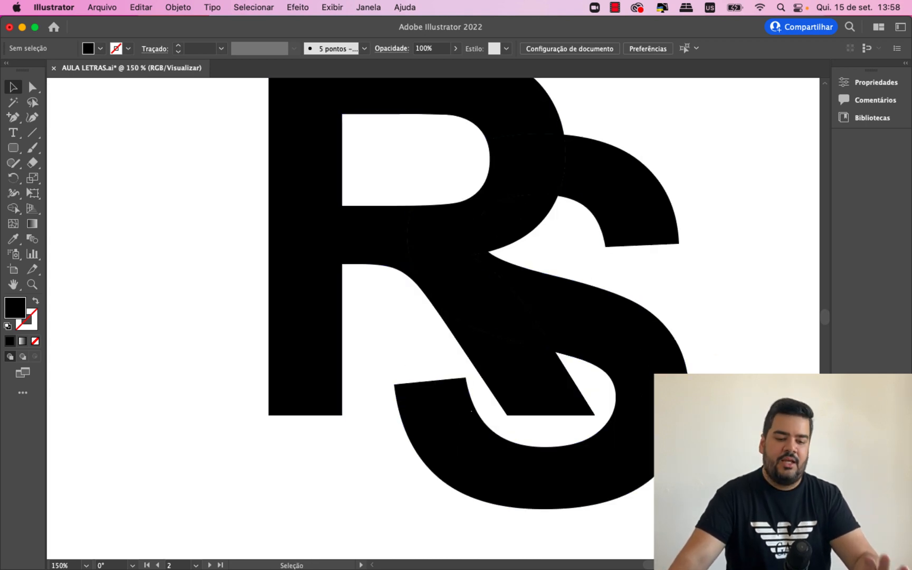
scroll(475, 301, up, 1)
key(super+minus)
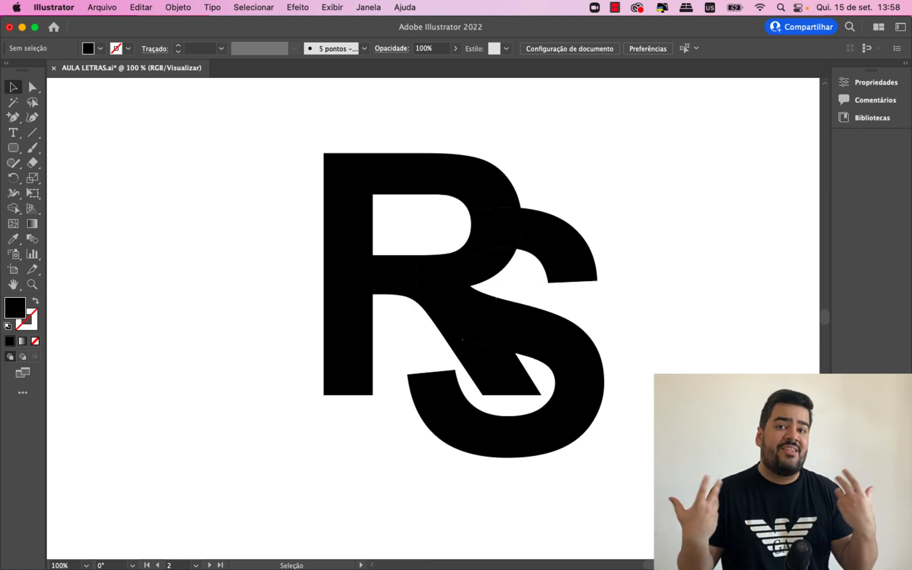
key(super+plus)
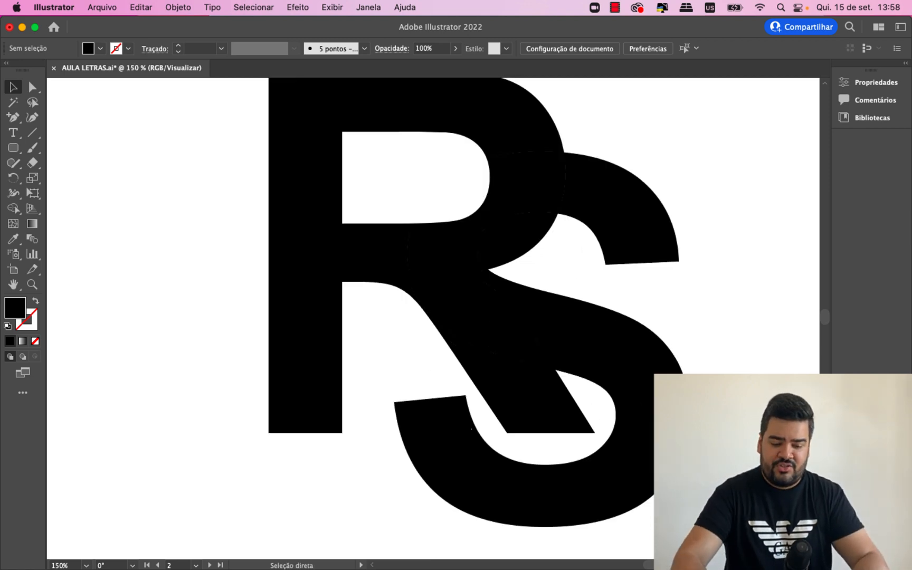
key(super+minus)
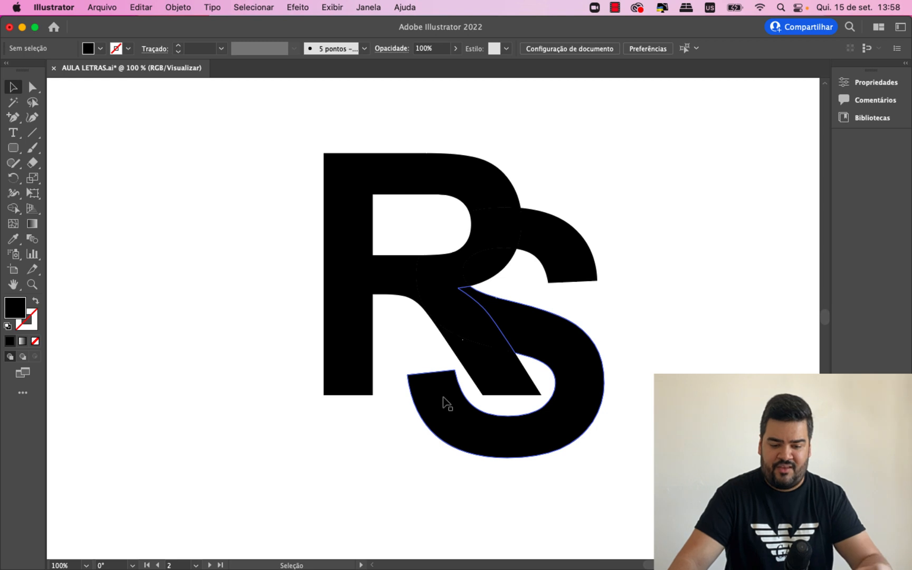
click(32, 87)
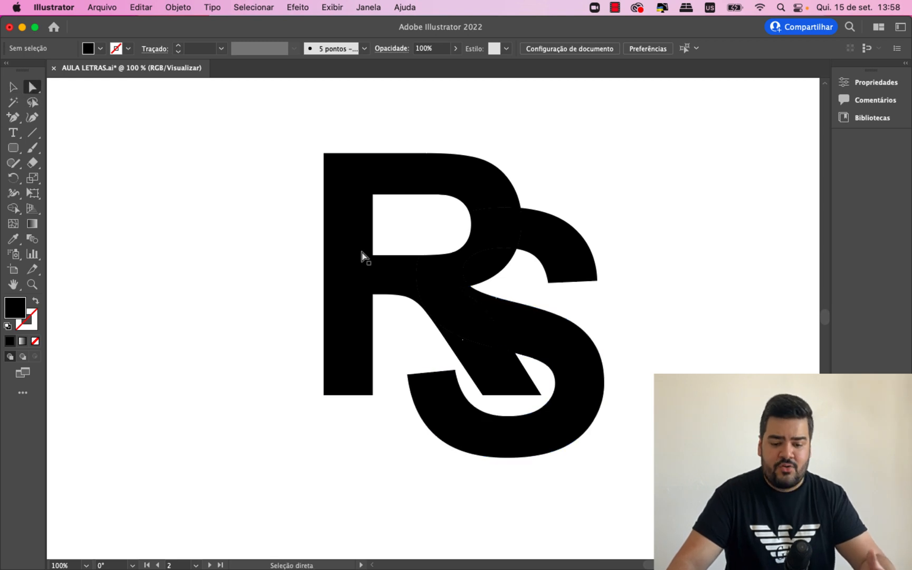
click(573, 282)
click(598, 281)
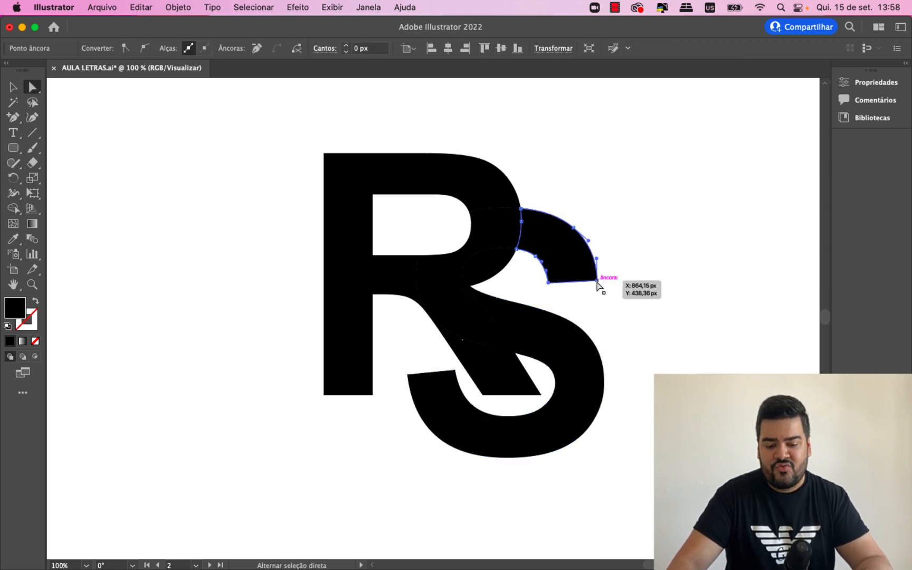
click(663, 343)
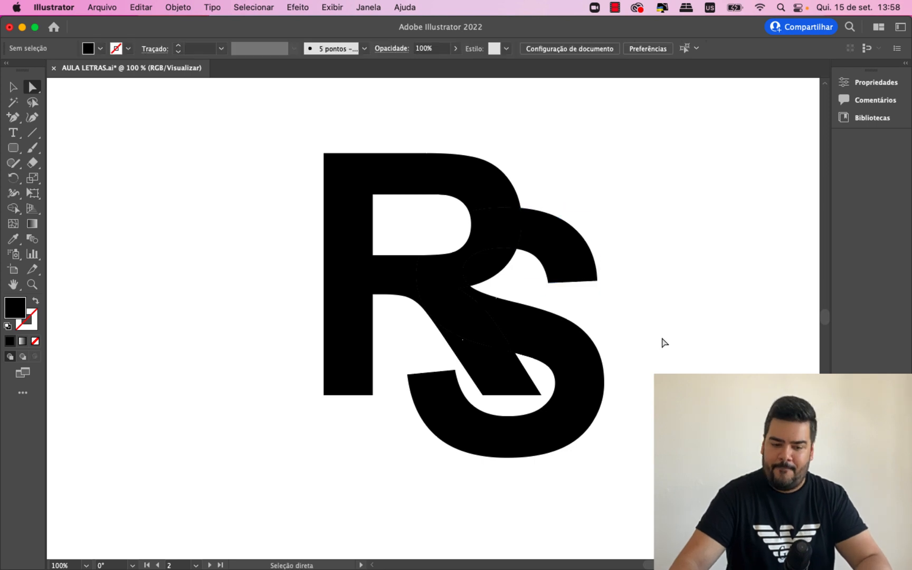
click(448, 228)
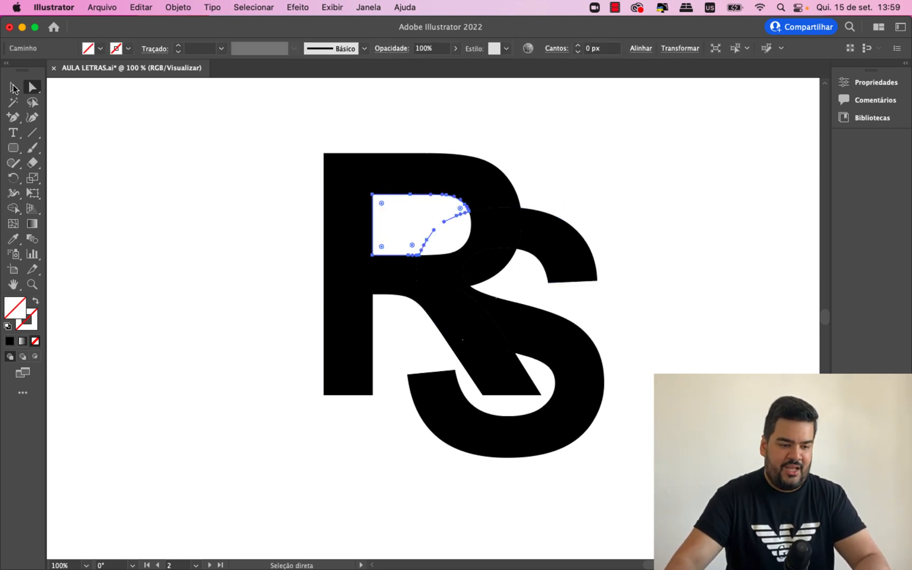
click(14, 88)
key(super+shift+a)
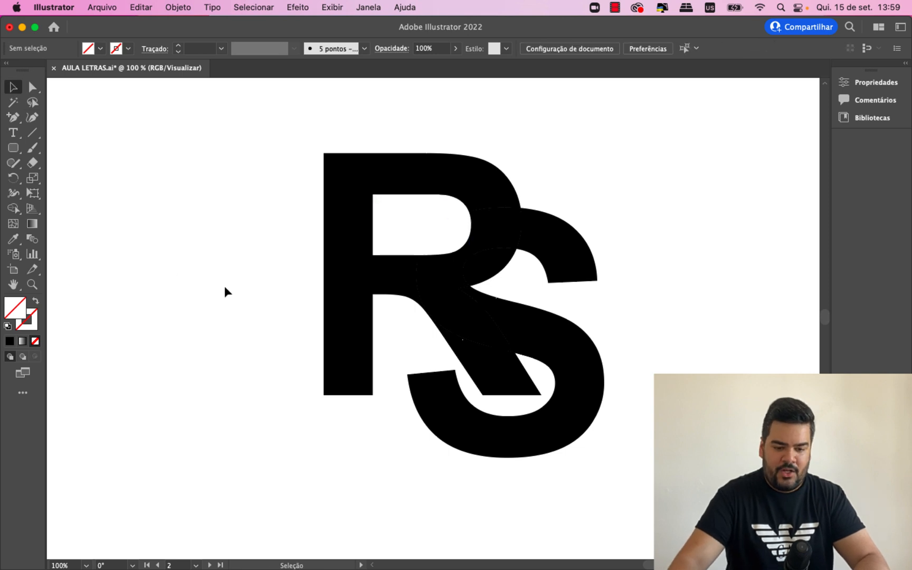
- Draw a circle slightly larger than the RS monogram, overlapping its upper left part
key(super+minus)
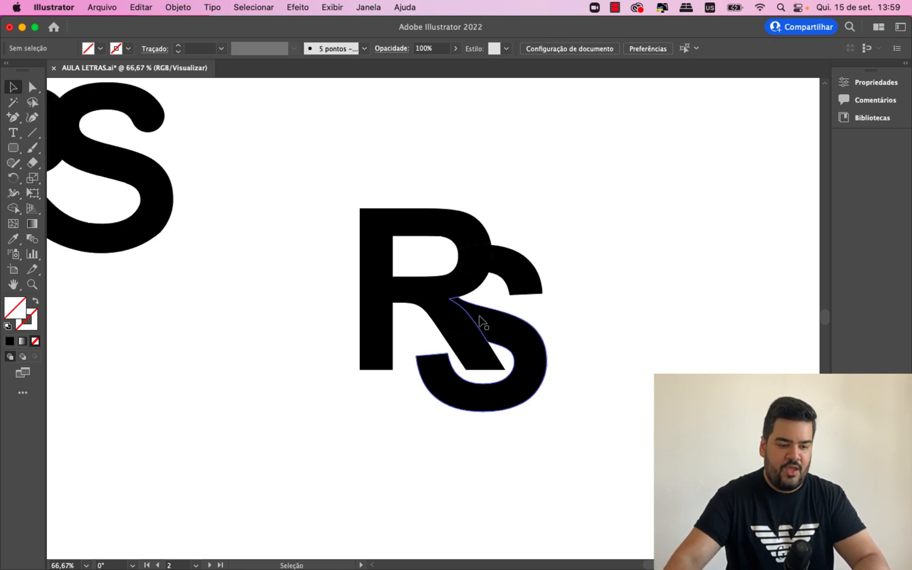
click(21, 152)
drag(21, 152, 66, 175)
drag(340, 228, 465, 309)
click(14, 87)
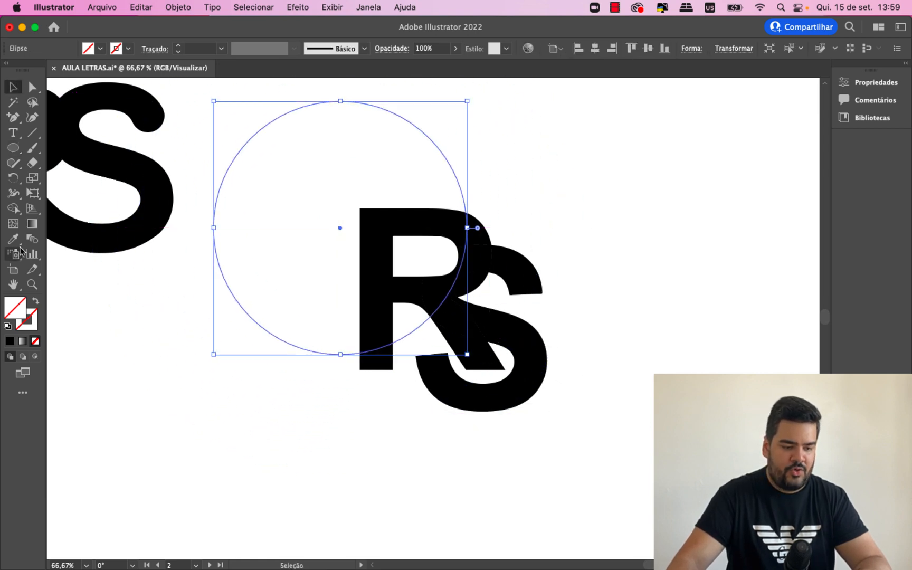
- Fill the circle with a dark orange color
double_click(18, 307)
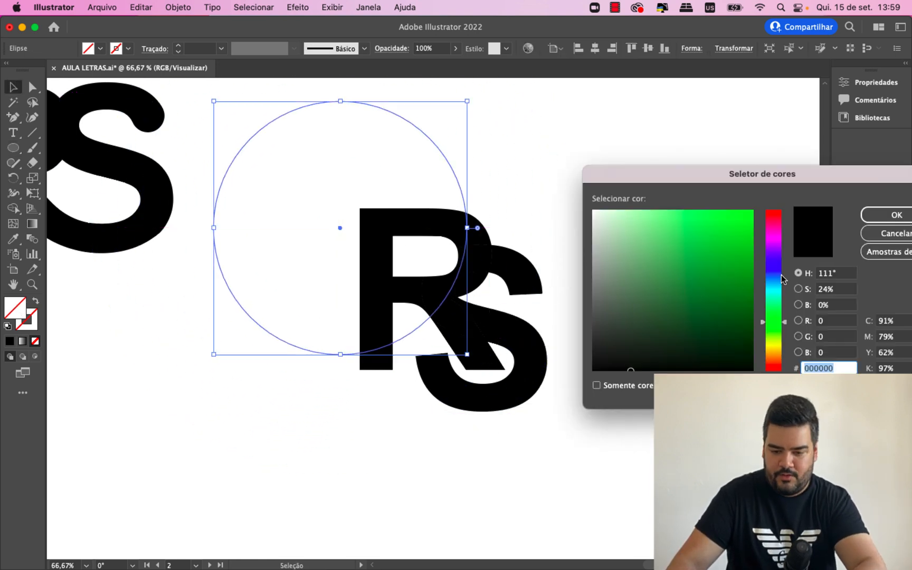
click(775, 230)
drag(776, 229, 777, 354)
mouse_move(724, 318)
mouse_down()
mouse_move(737, 214)
mouse_move(726, 244)
mouse_up()
drag(780, 357, 780, 356)
key(Return)
- Center the orange circle roughly over the RS monogram and send it to the back
drag(259, 184, 368, 240)
right_click(462, 264)
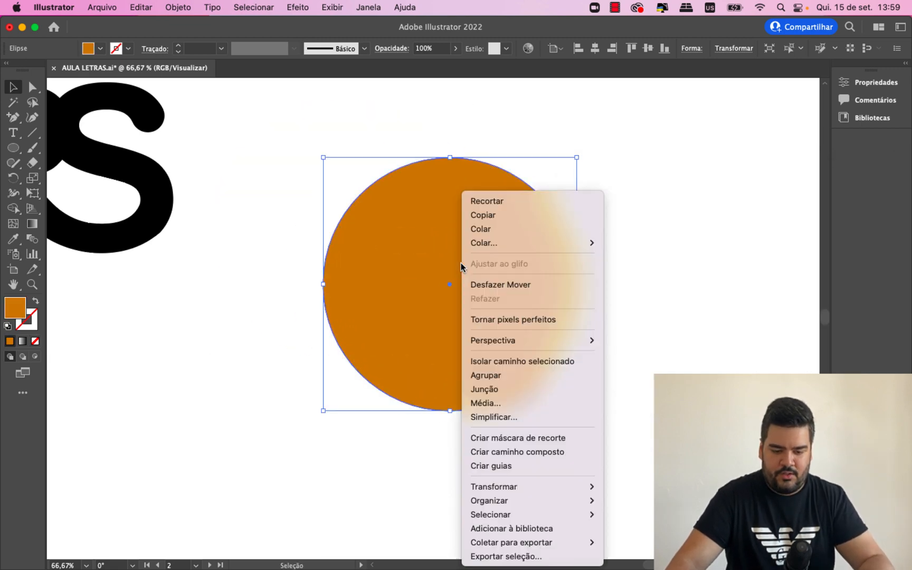
mouse_move(574, 505)
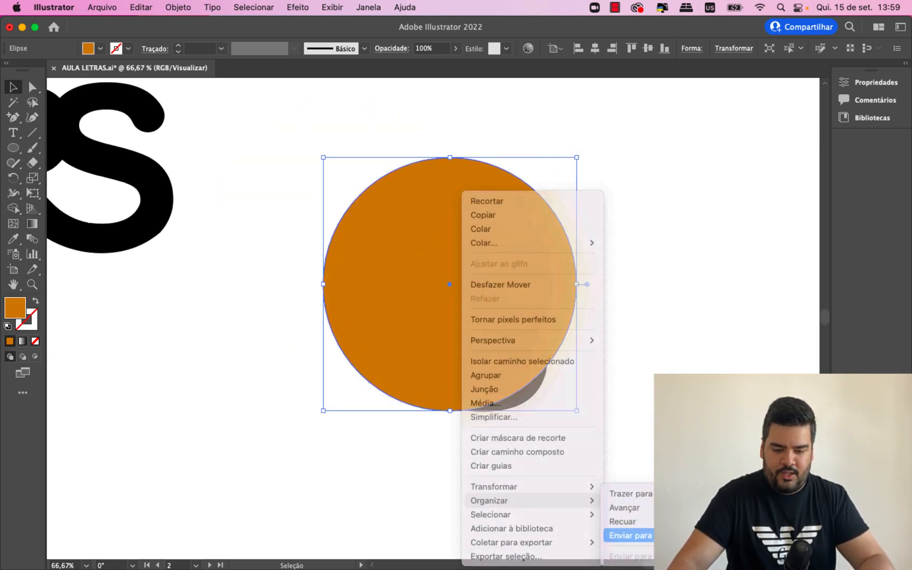
click(631, 533)
- Shrink the orange circle slightly and fine-tune its position so the R's top corner and the S's lower curve extend past its edge
drag(567, 297, 566, 316)
drag(579, 176, 569, 184)
drag(543, 276, 538, 276)
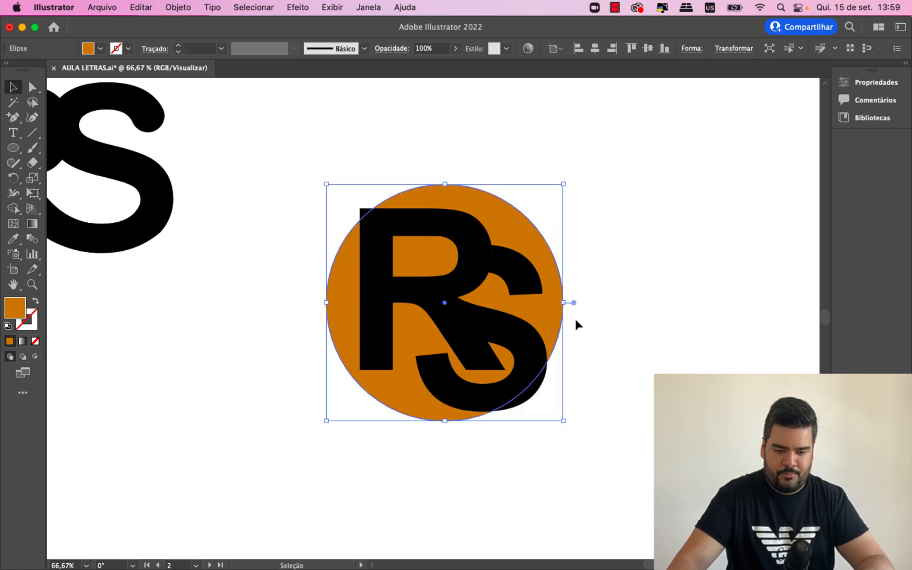
click(575, 317)
click(557, 317)
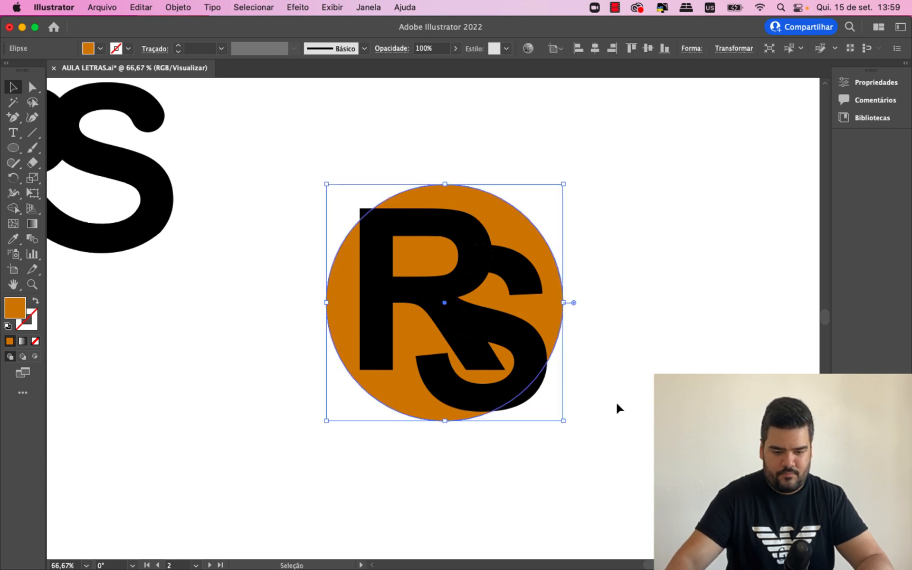
key(Left)
key(Left)
key(Right)
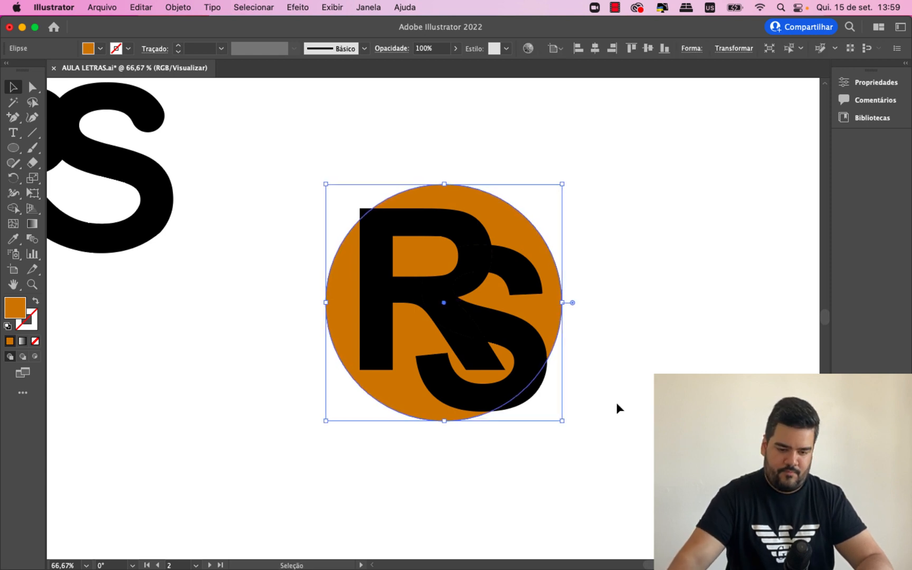
- Try to unite all the black R and S pieces into one shape with Pathfinder
drag(616, 402, 341, 190)
click(341, 190)
click(380, 318)
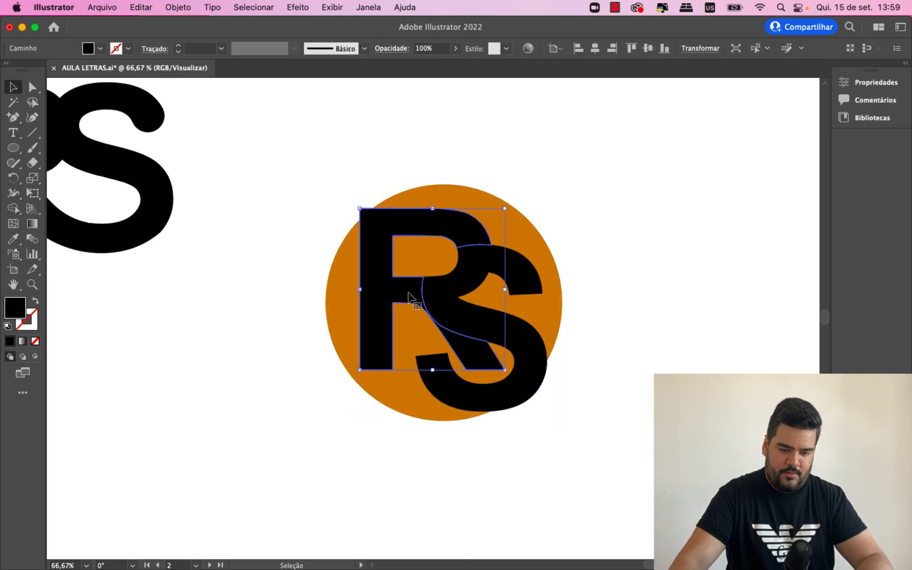
shift+click(495, 322)
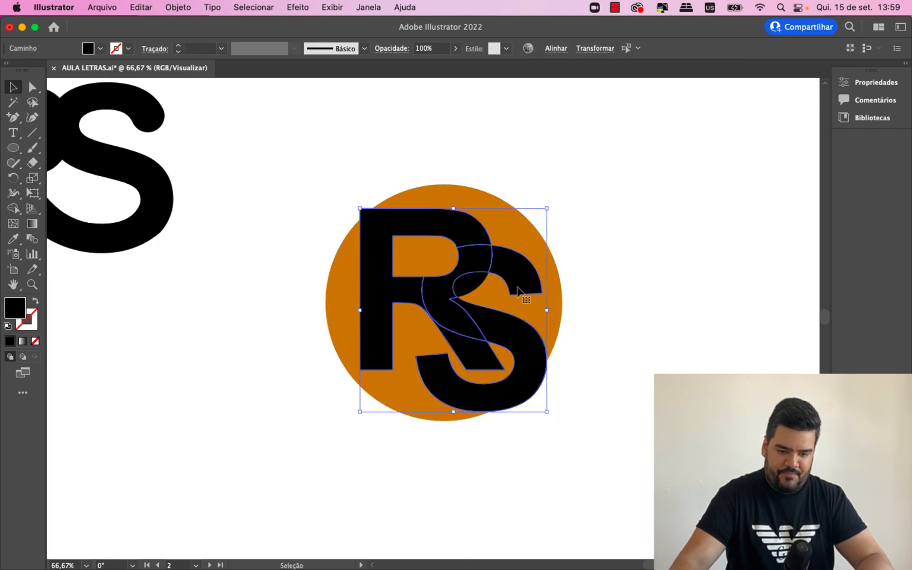
drag(518, 288, 542, 252)
key(a)
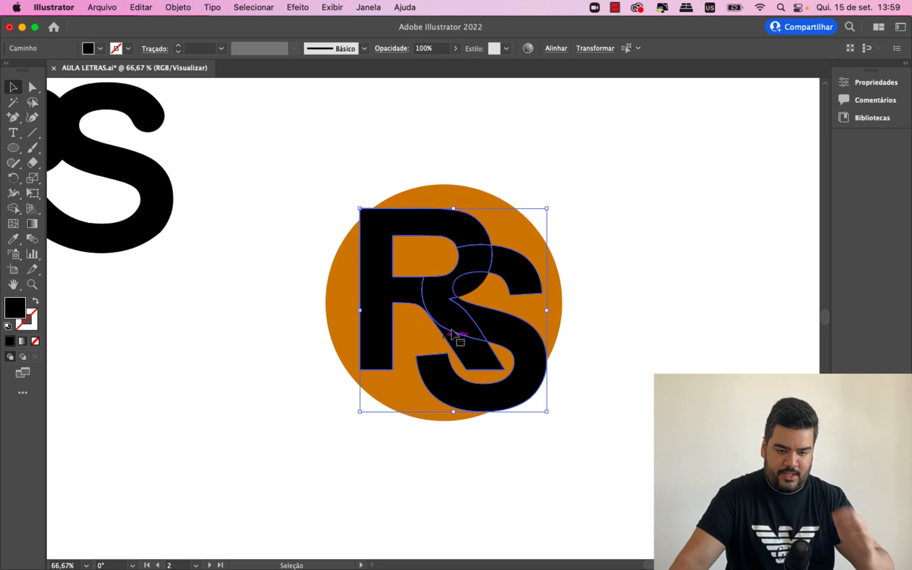
click(369, 7)
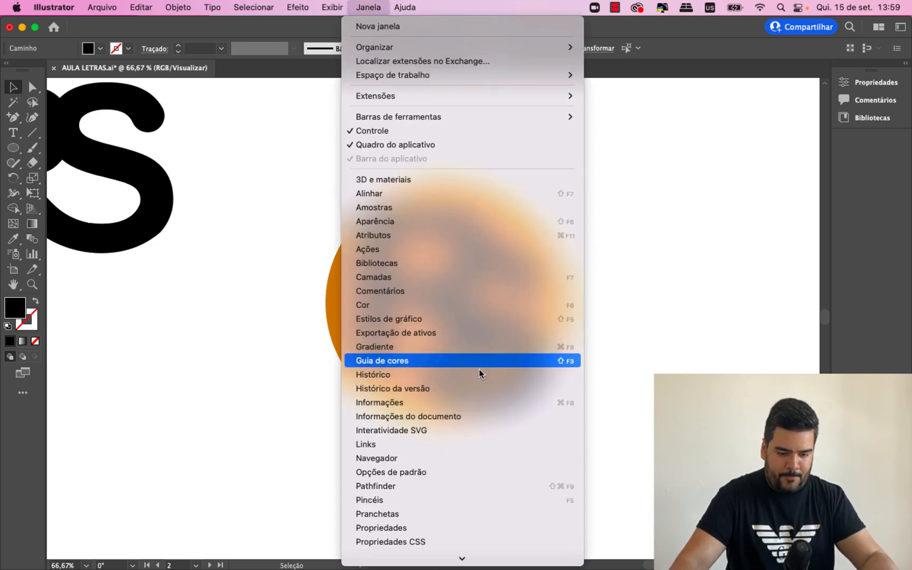
click(481, 486)
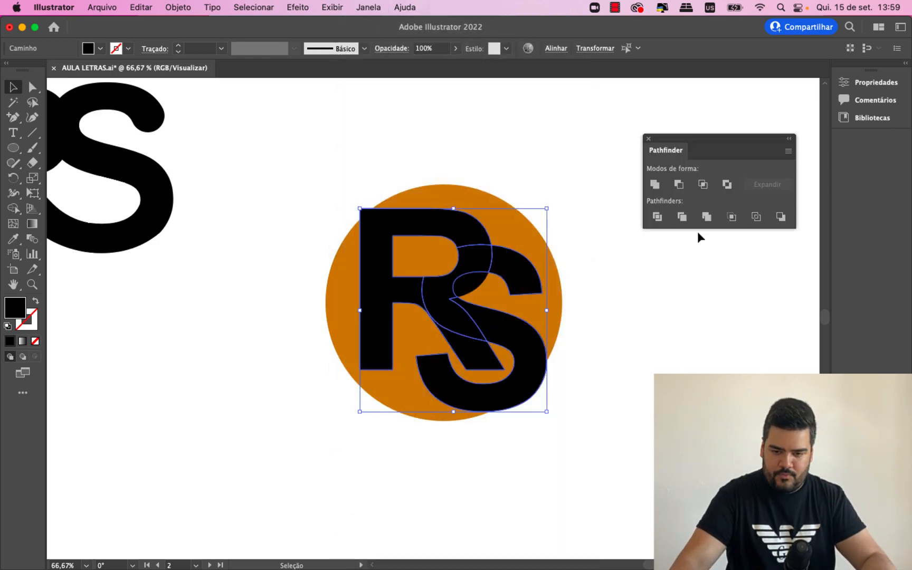
click(646, 181)
click(647, 323)
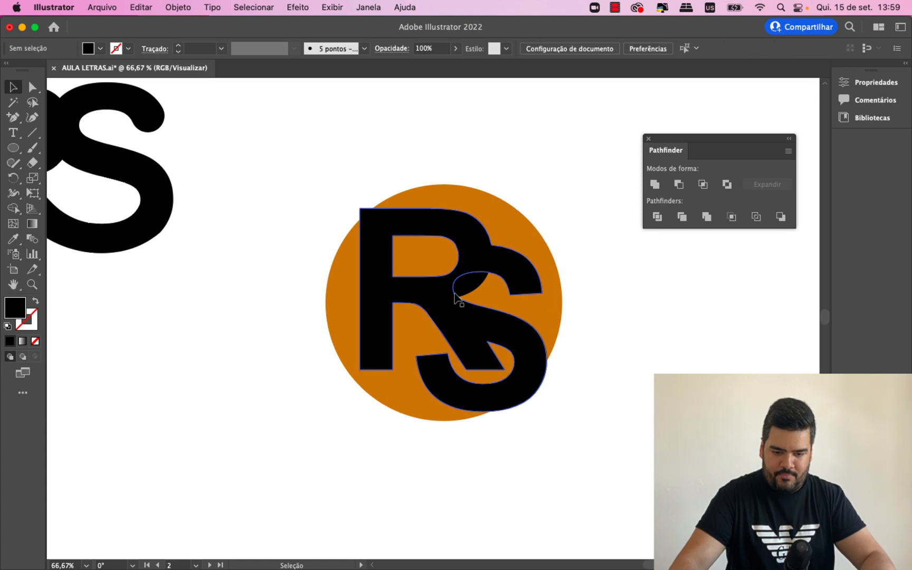
click(471, 288)
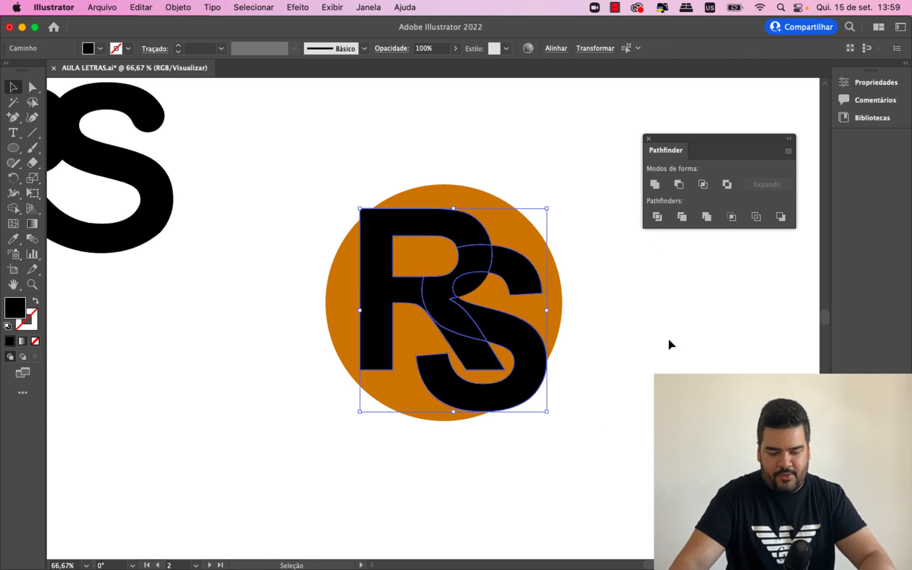
- Delete the small leftover piece of the R's bowl inside the S's upper curve
click(669, 338)
click(475, 290)
key(BackSpace)
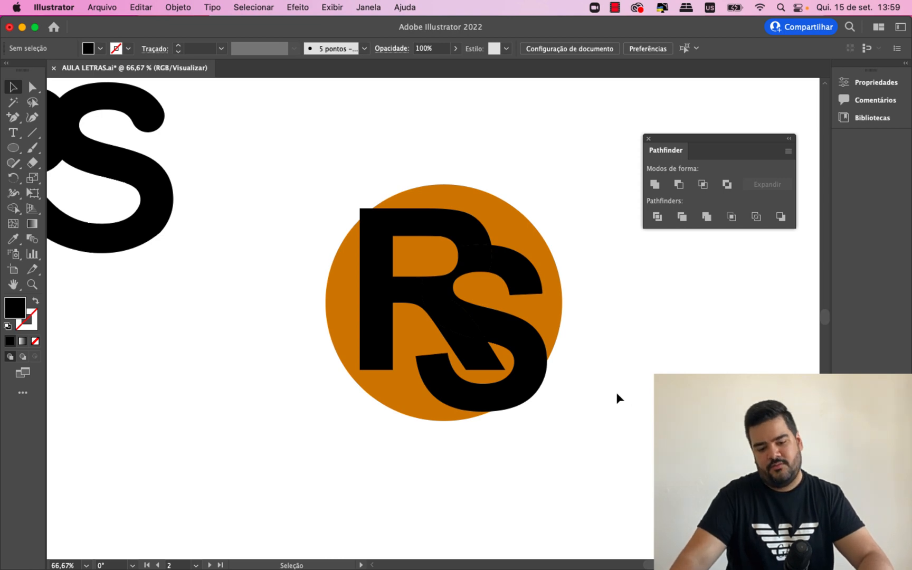
- Unite the remaining R and S pieces into one shape with Pathfinder, and adjust its vertical position slightly within the circle
click(530, 363)
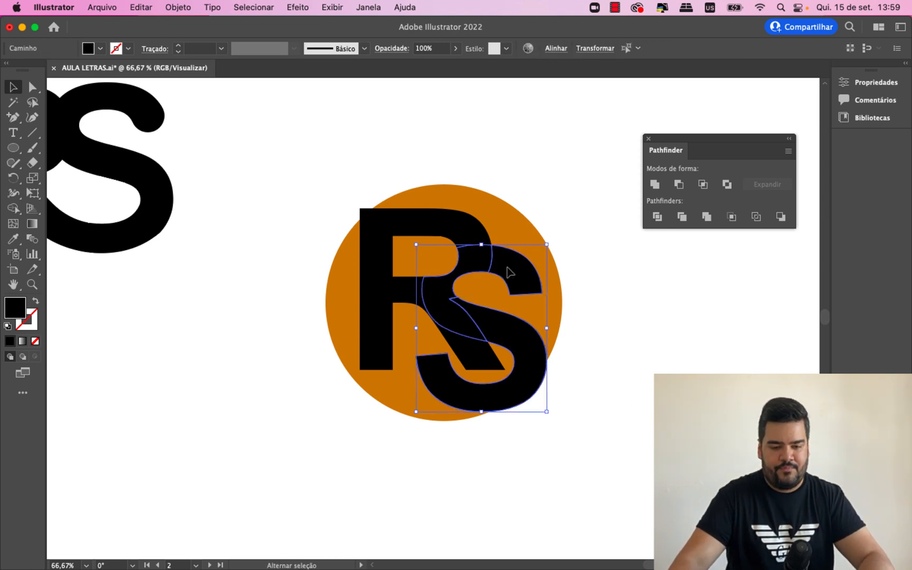
shift+click(473, 234)
click(656, 187)
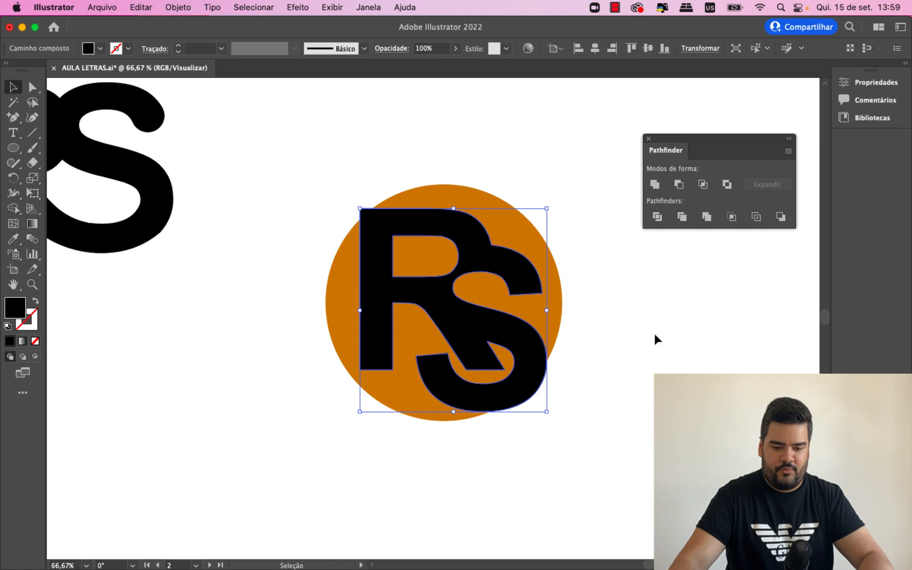
click(654, 334)
click(528, 376)
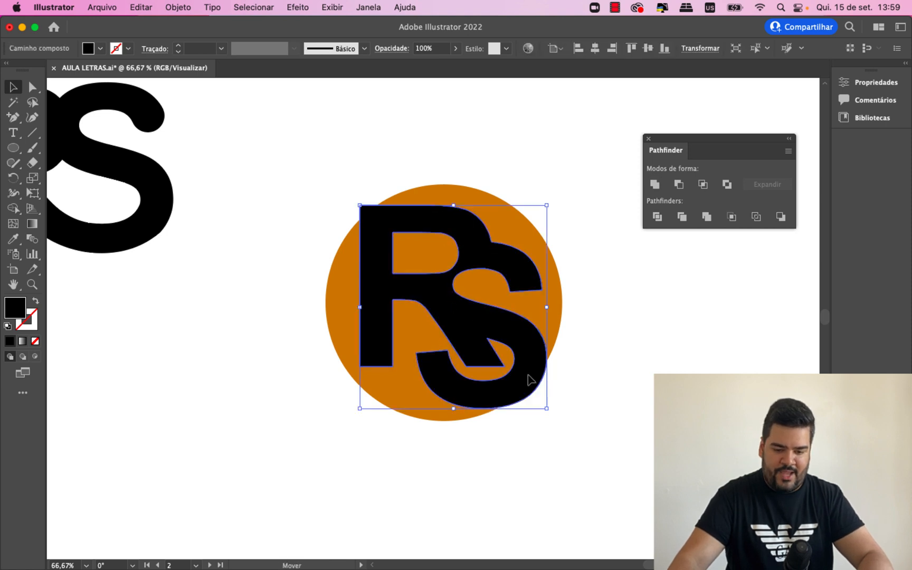
drag(530, 379, 528, 383)
- Divide the united RS shape and the orange circle with Pathfinder, and isolate the resulting group for editing
shift+click(494, 206)
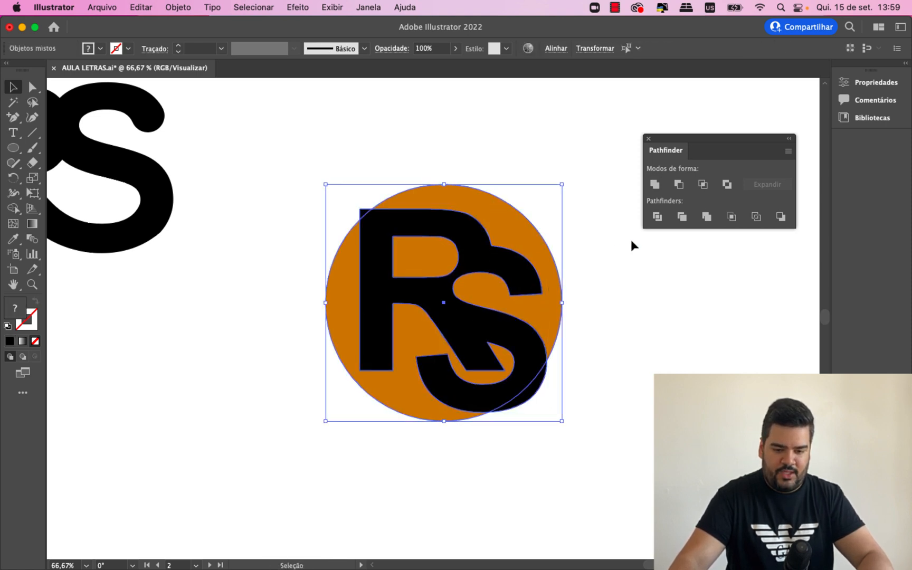
click(658, 217)
click(646, 310)
double_click(364, 213)
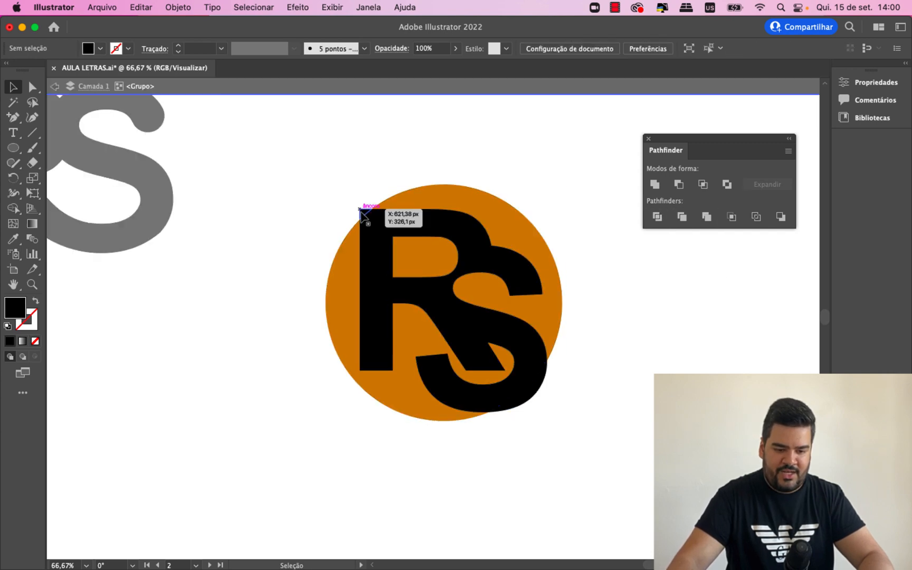
- Delete the S's lower-right piece that overhangs the circle, leave group isolation and ungroup the emblem
click(554, 364)
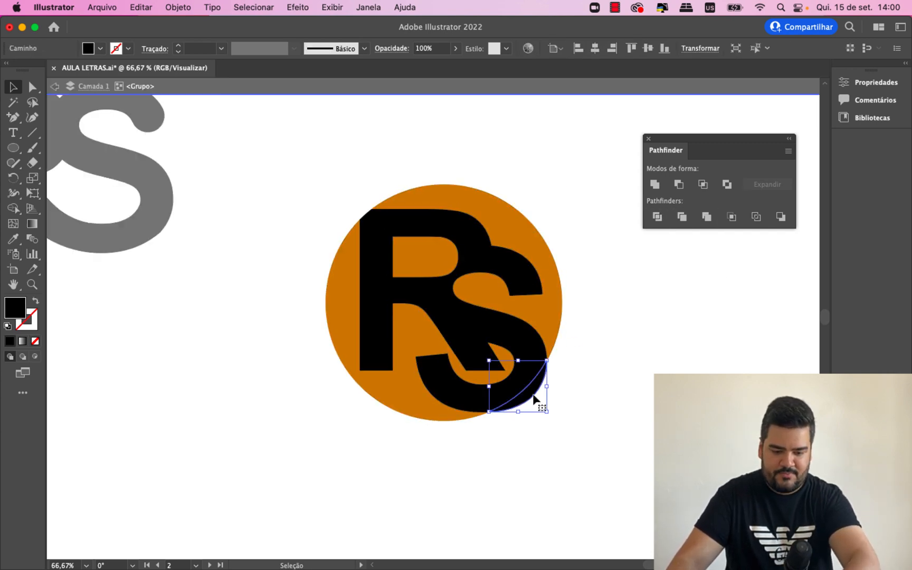
double_click(556, 431)
click(517, 342)
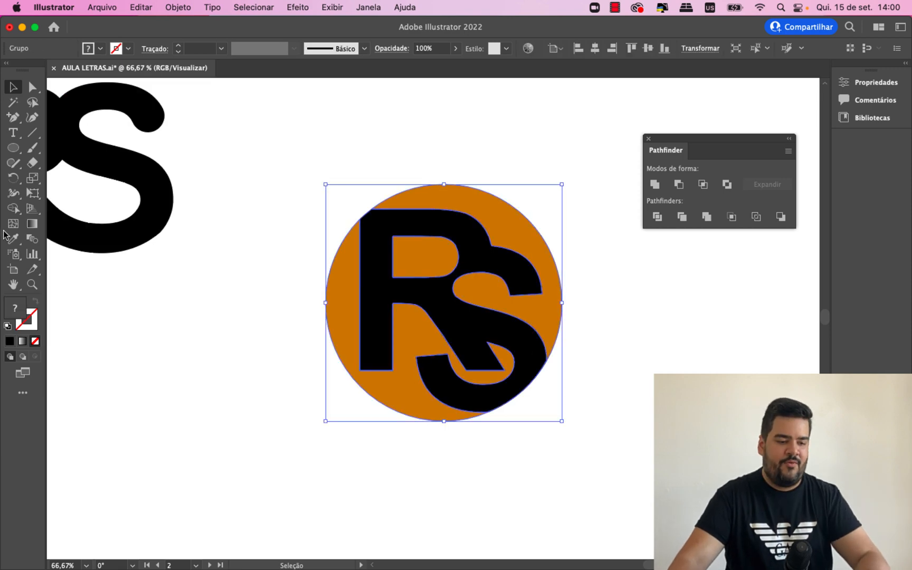
right_click(461, 289)
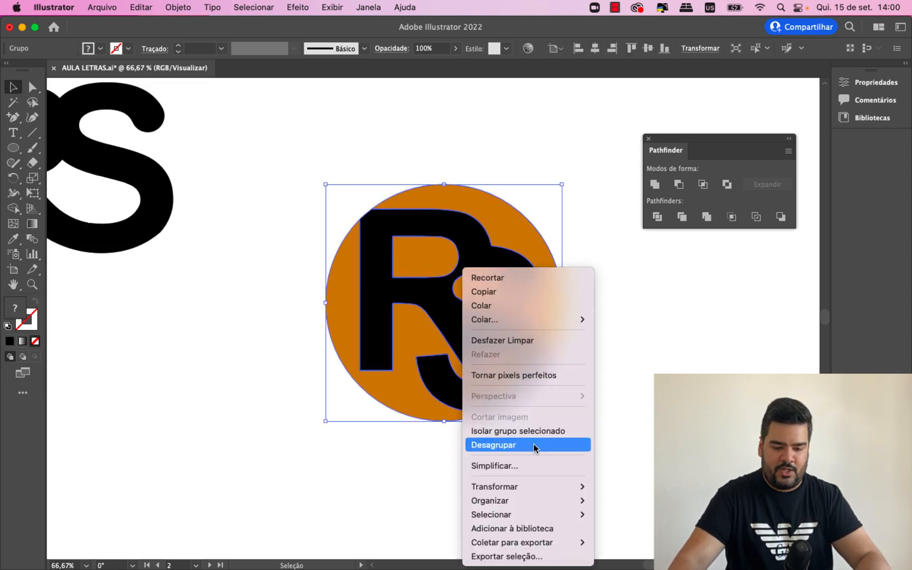
click(533, 444)
click(569, 454)
- Fill the united RS shape inside the orange circle with white (FFFFFF)
click(473, 330)
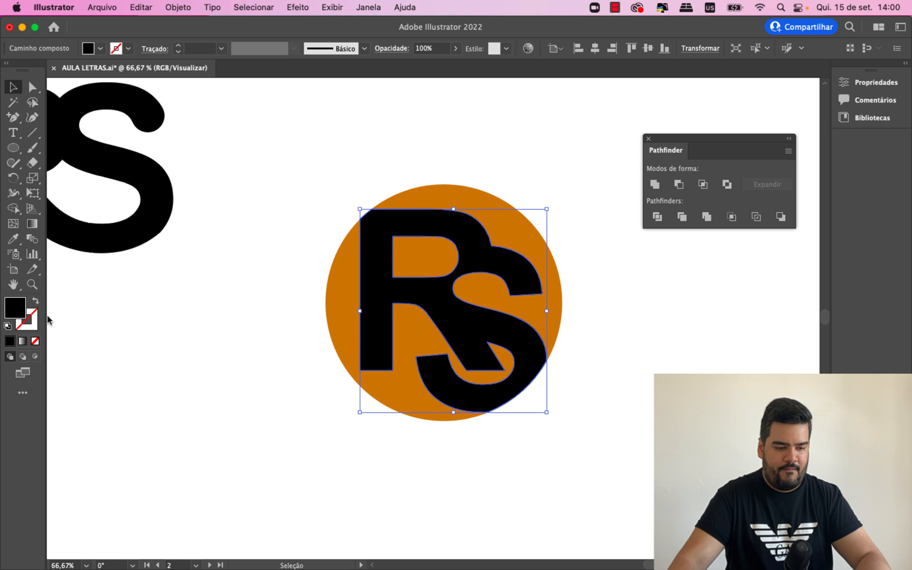
double_click(23, 315)
text(ffffff)
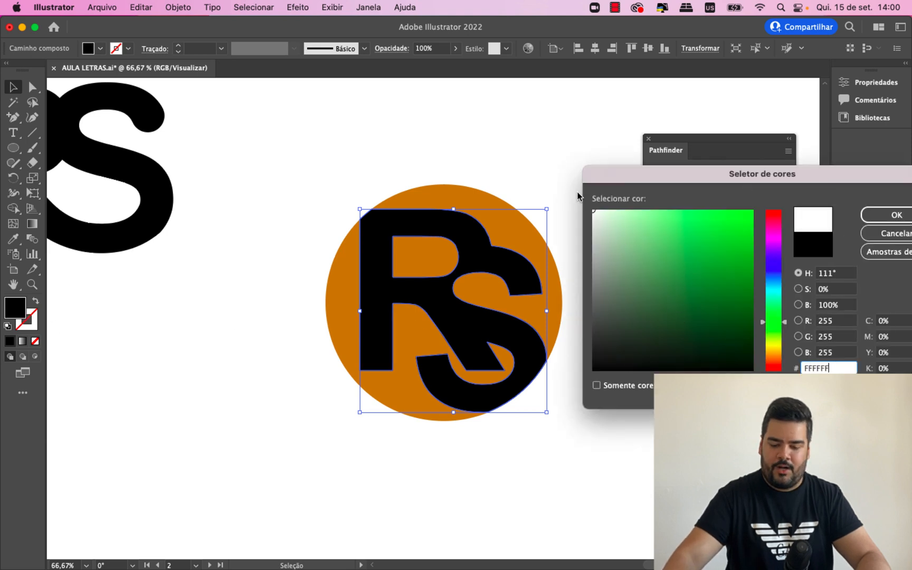
key(Return)
click(641, 345)
key(super+minus)
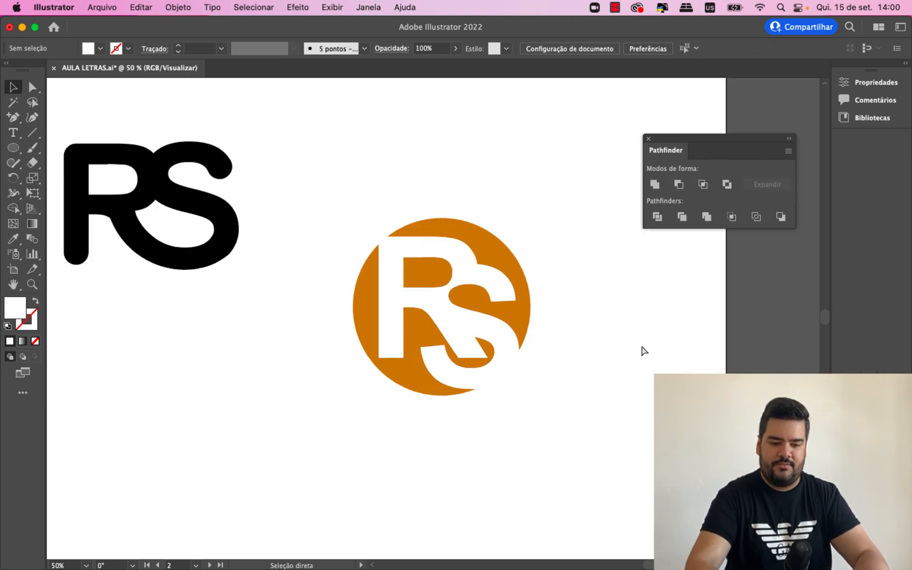
- Reposition the circular emblem and the black rounded RS logo so they stand side by side on the artboard
drag(630, 351, 347, 208)
drag(428, 301, 487, 255)
drag(285, 340, 220, 207)
click(266, 356)
- Recolour the black rounded RS logo with the circle's orange by sampling it with the Eyedropper
drag(182, 179, 311, 346)
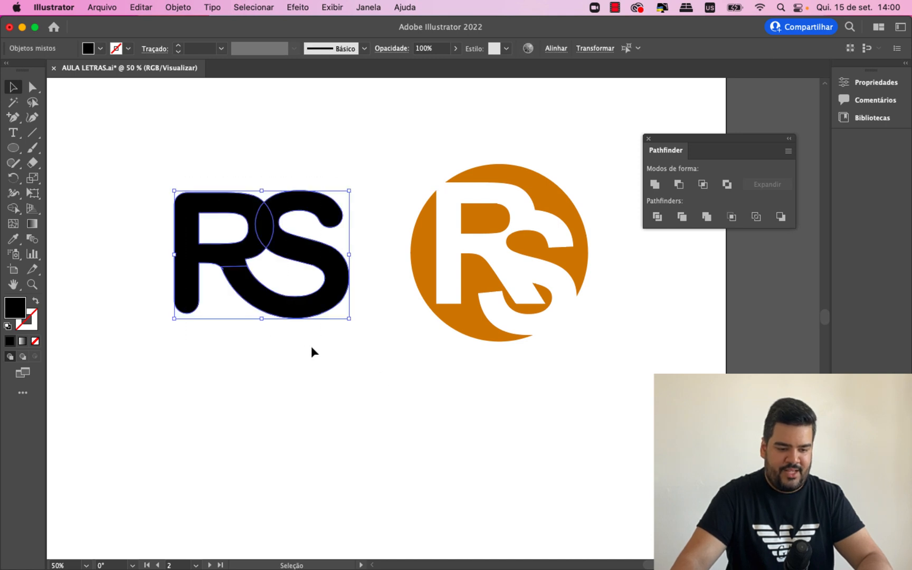
click(13, 238)
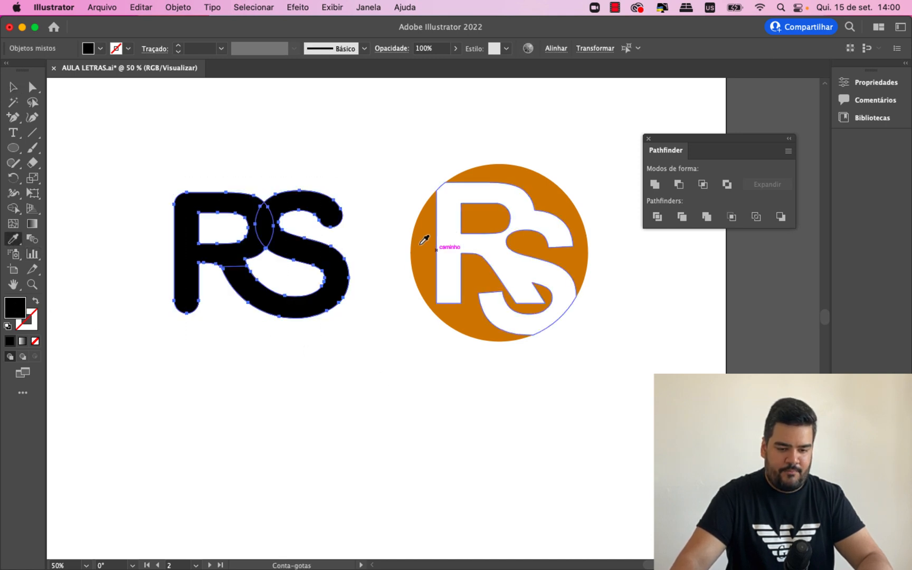
click(426, 239)
click(10, 88)
click(119, 143)
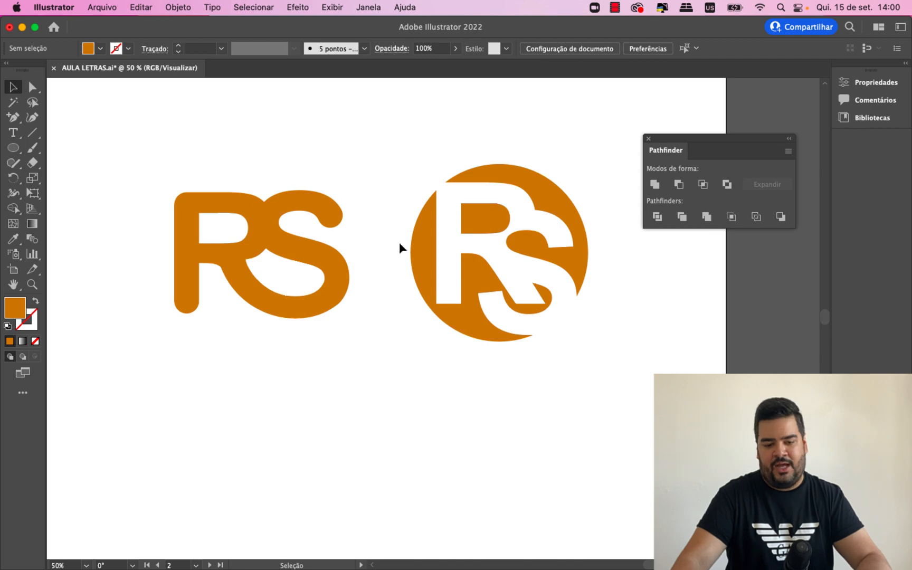
- Close the Pathfinder panel and shift both orange RS logos together slightly down on the artboard
click(649, 138)
drag(653, 360, 222, 171)
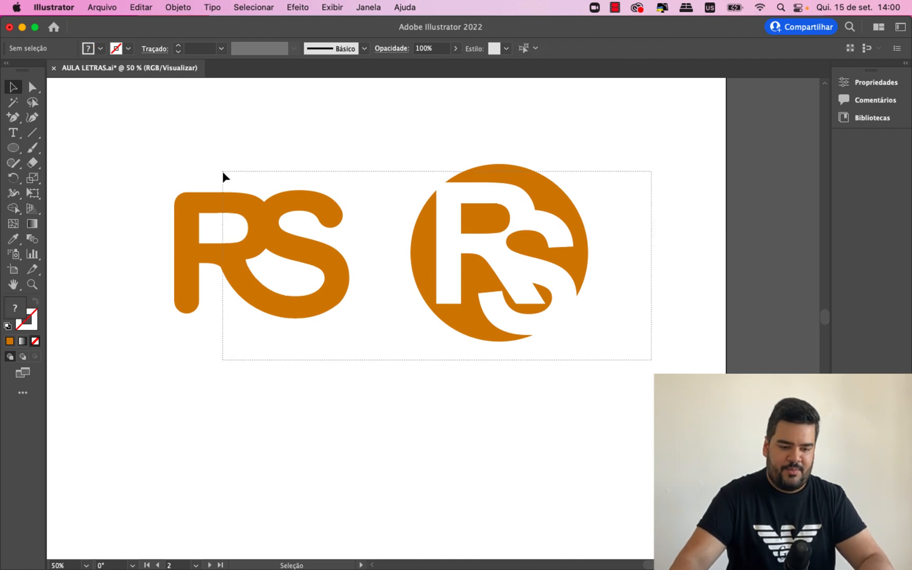
drag(283, 252, 275, 265)
click(324, 361)
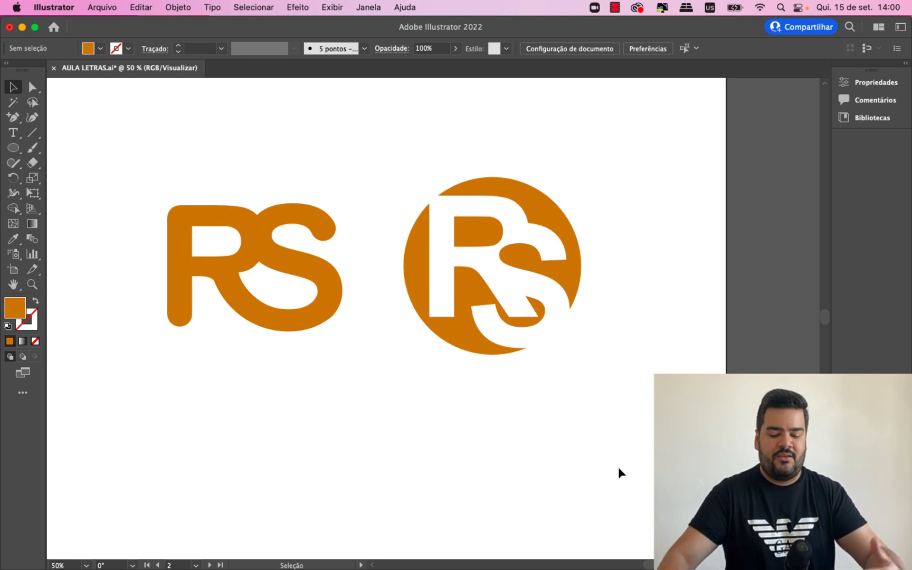
- Move the X and L text letters together upward to the middle of their artboard
drag(635, 564, 663, 565)
scroll(457, 358, down, 1)
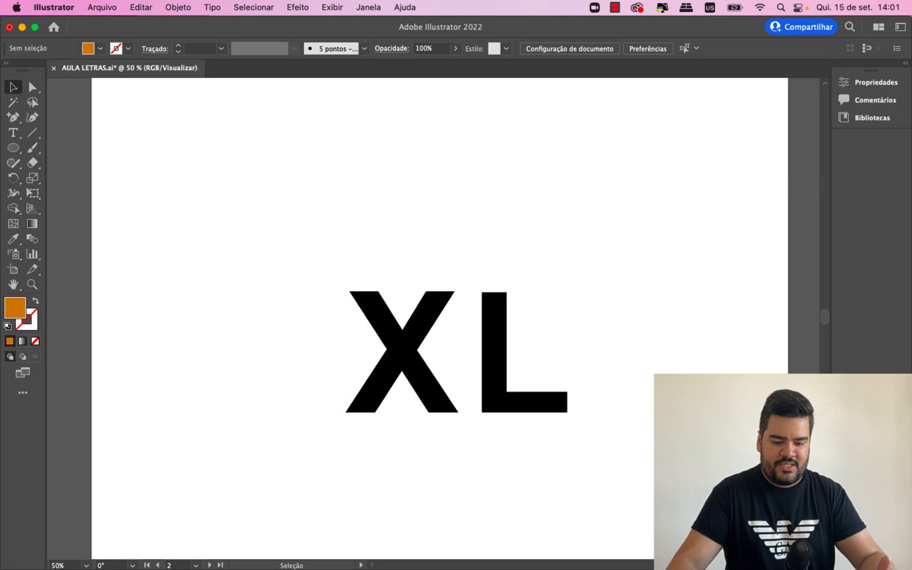
drag(693, 468, 362, 278)
drag(411, 356, 401, 290)
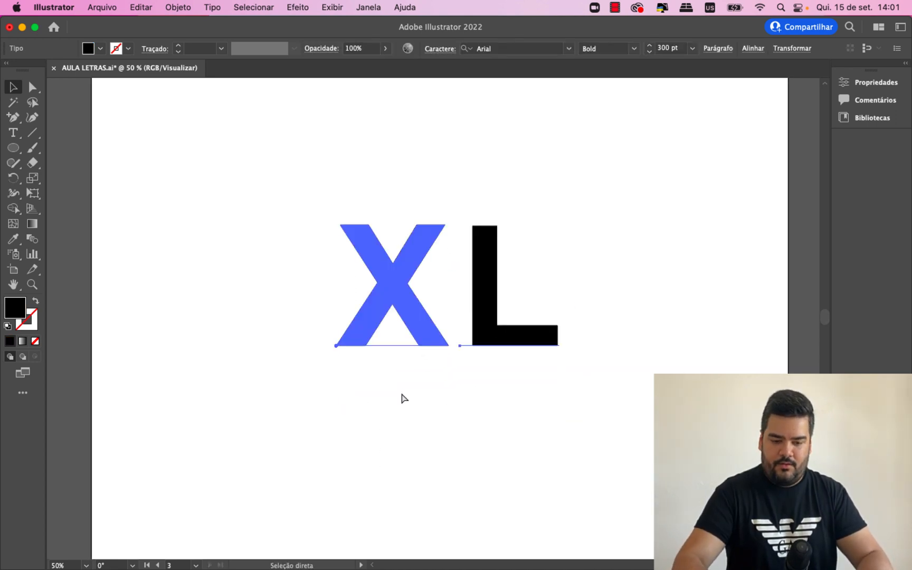
- Try to convert the X and L text letters to outlines
key(super+plus)
click(424, 499)
click(389, 332)
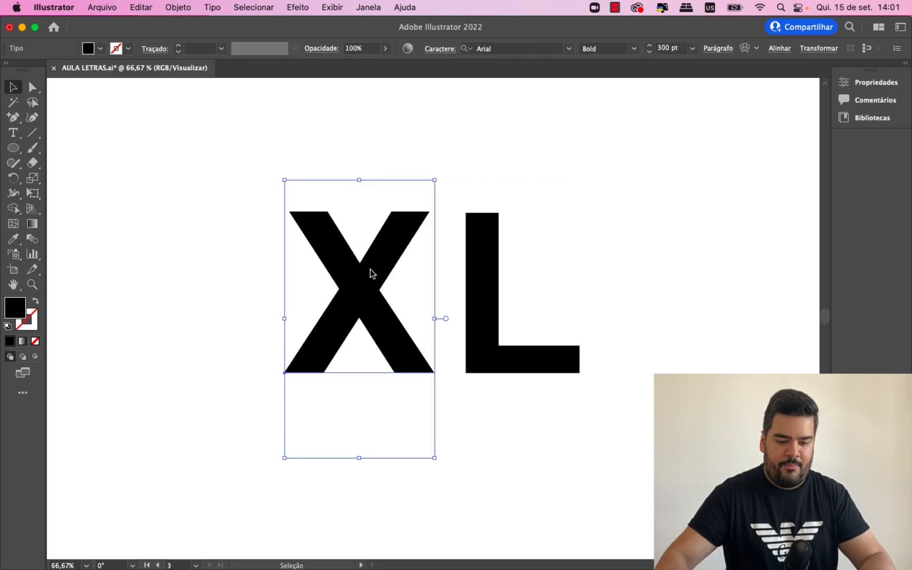
right_click(371, 272)
click(425, 364)
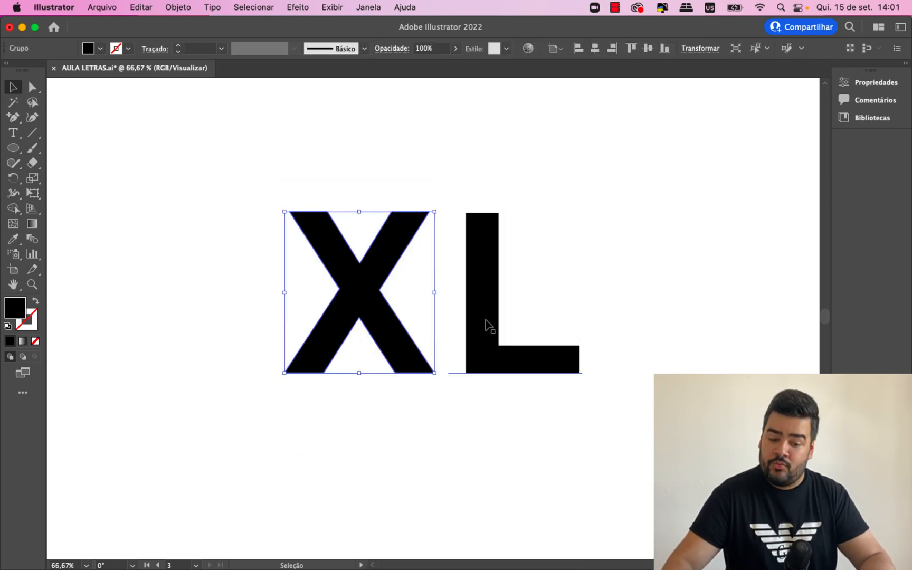
click(486, 299)
right_click(486, 292)
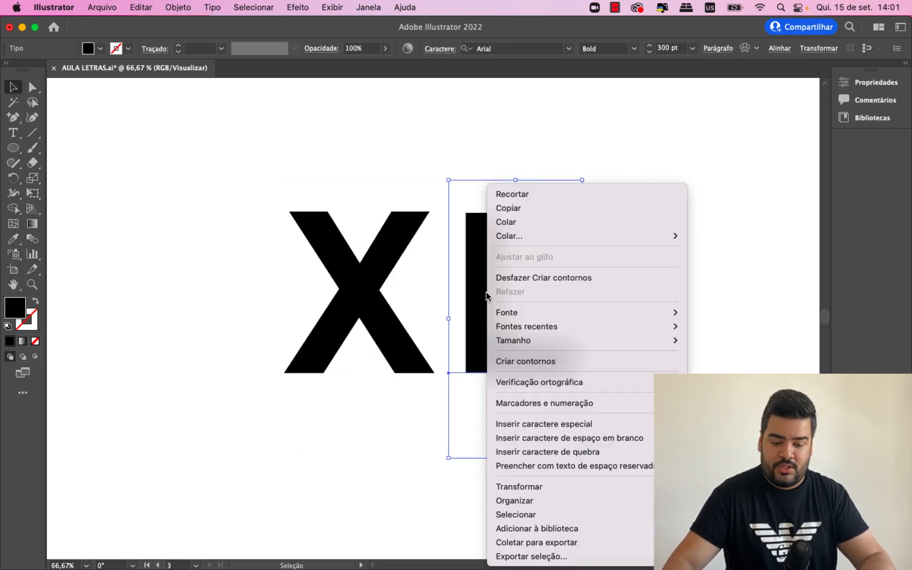
click(524, 361)
click(452, 435)
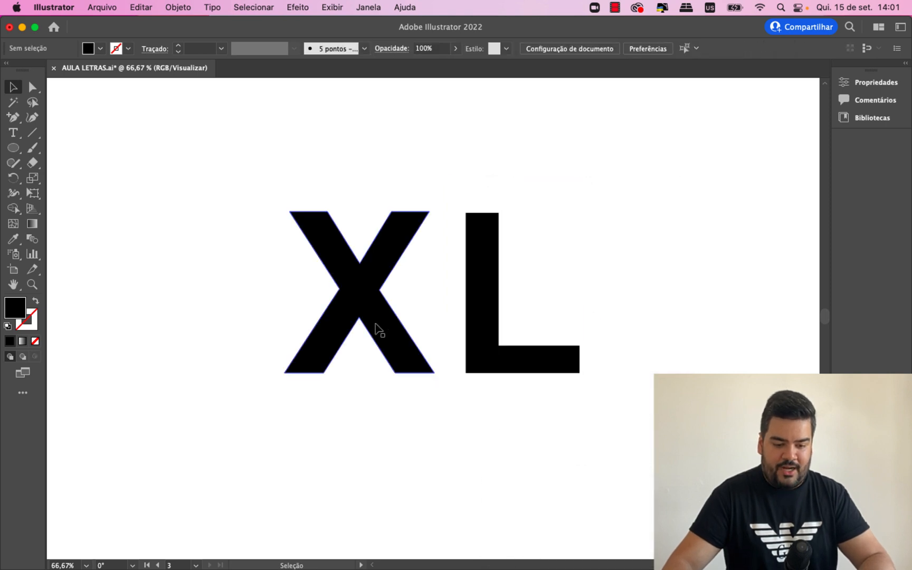
- Undo the outline conversion of both letters
key(super+z)
key(super+z)
key(super+z)
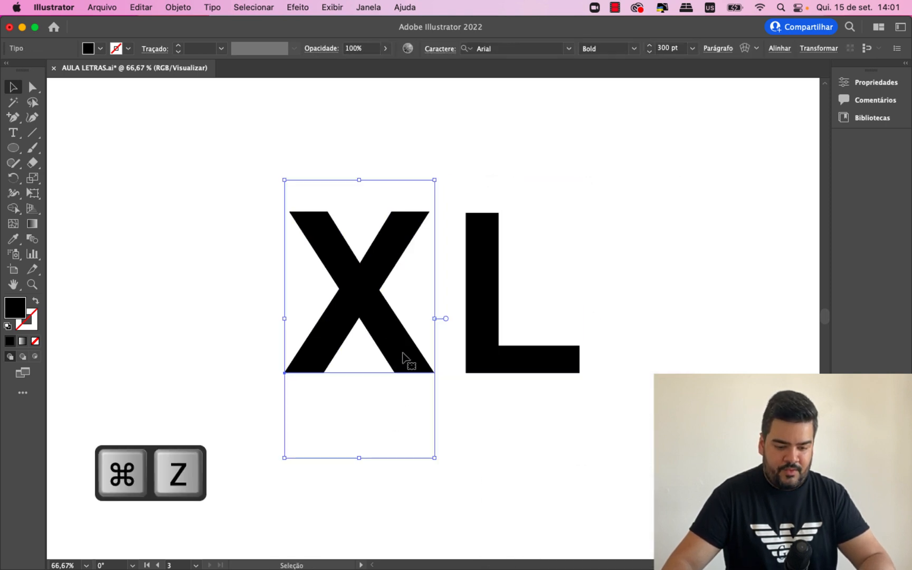
- Change the font of the letter X to Avenir Next Heavy
double_click(405, 341)
click(544, 47)
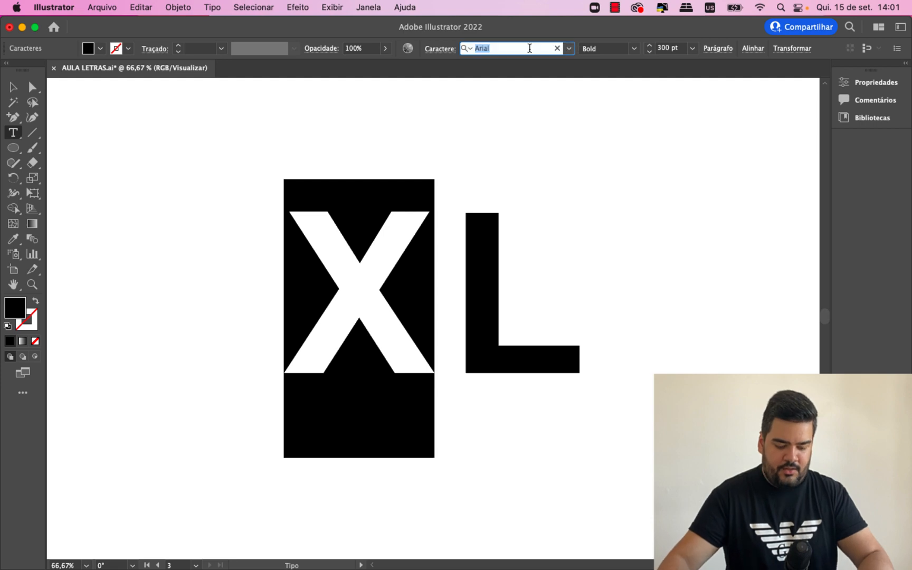
text(avenir nex)
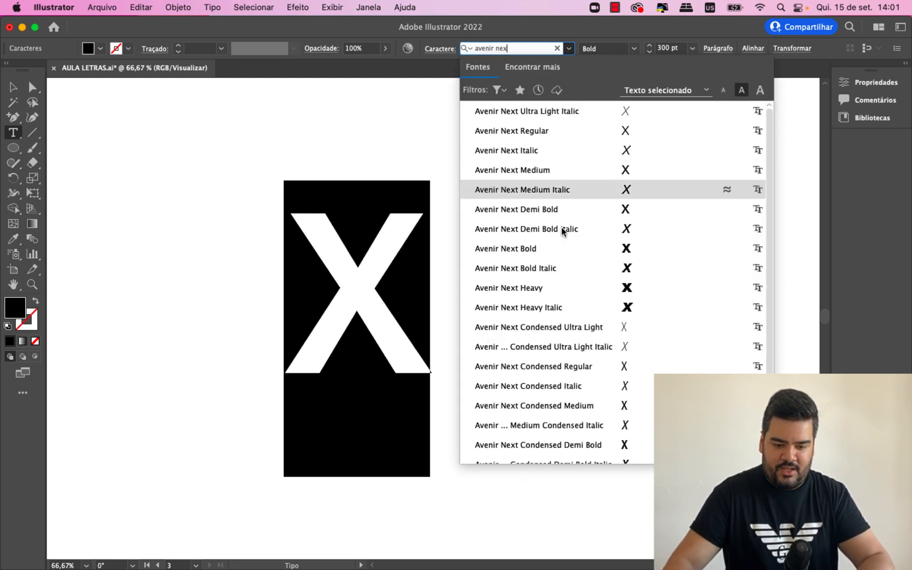
click(552, 288)
click(13, 87)
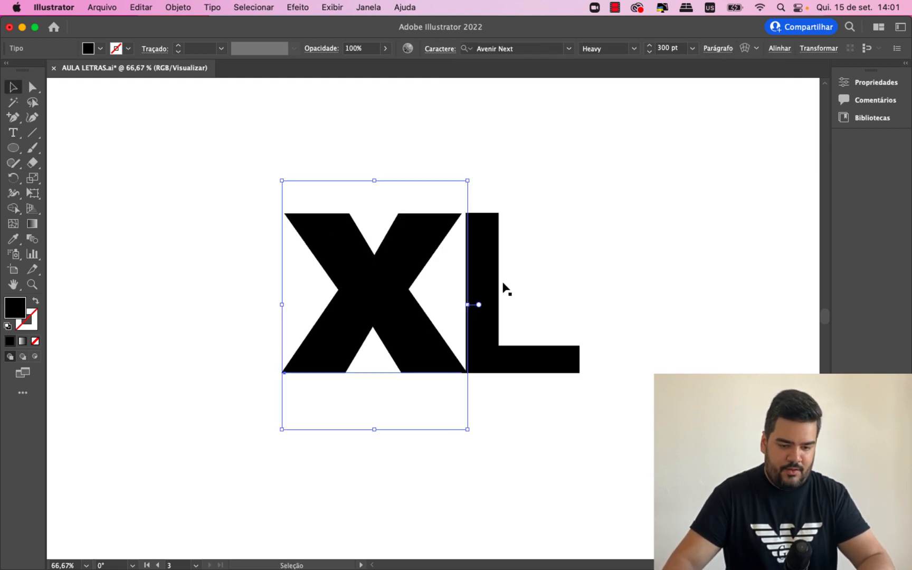
- Change the font of the letter L to Avenir Next Heavy
key(t)
double_click(488, 242)
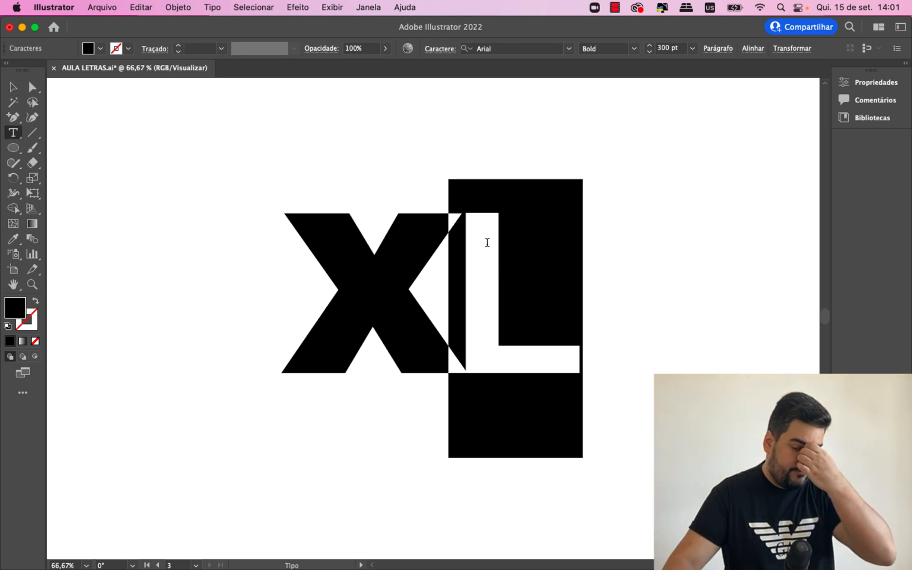
click(529, 51)
text(avenir nex)
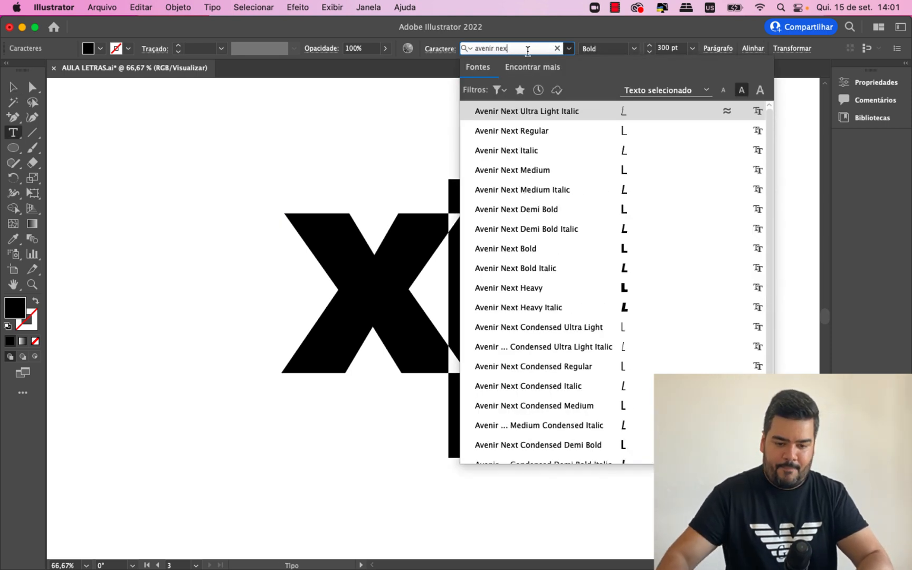
click(562, 287)
click(13, 87)
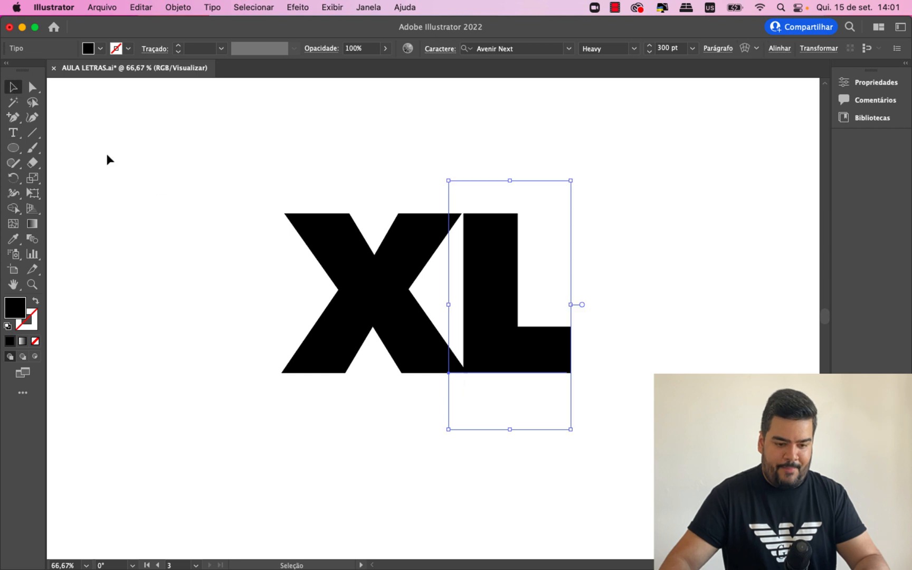
click(195, 202)
- Move the L horizontally toward the X so its stem overlaps the tips of the X's arms
drag(489, 304, 473, 303)
key(super+equal)
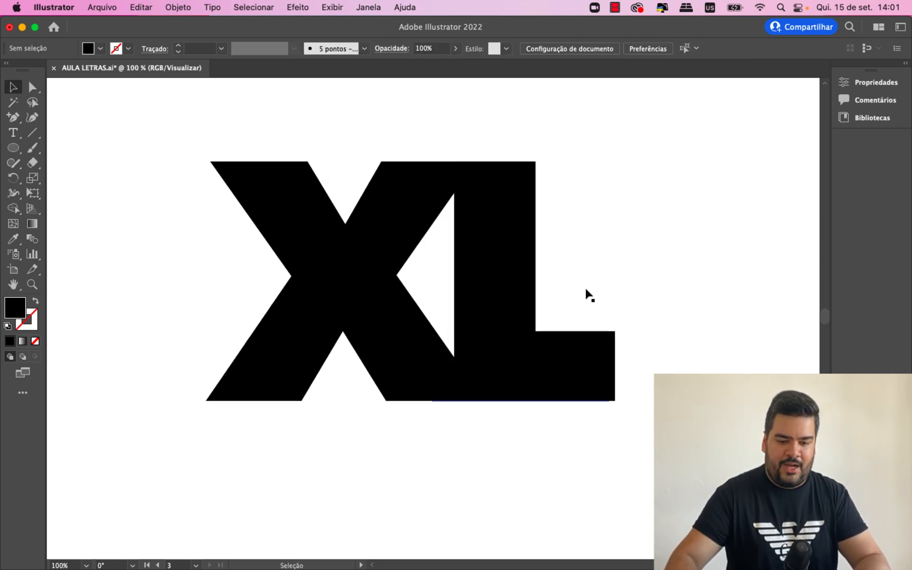
click(514, 316)
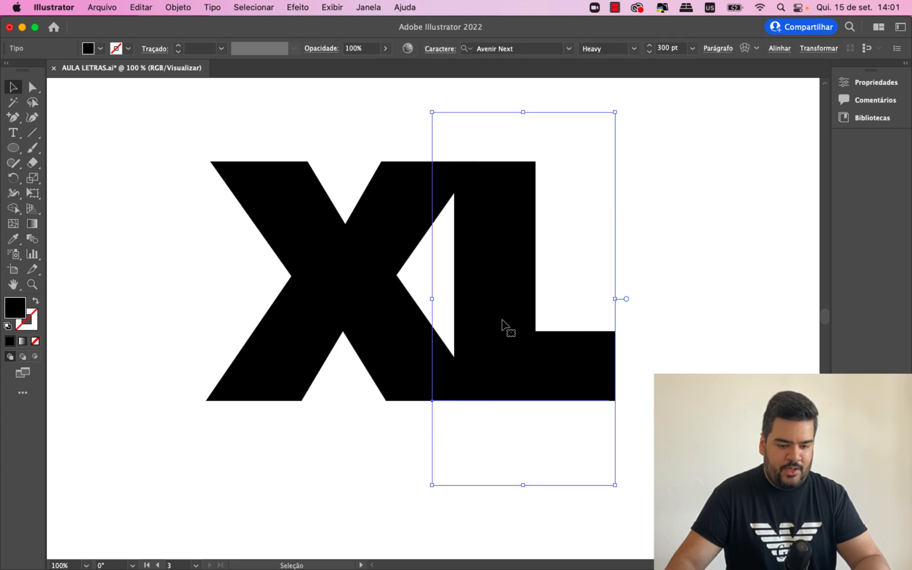
shift+click(502, 320)
click(522, 326)
- Shift the X and L together slightly and convert both text letters to outlines
shift+click(328, 287)
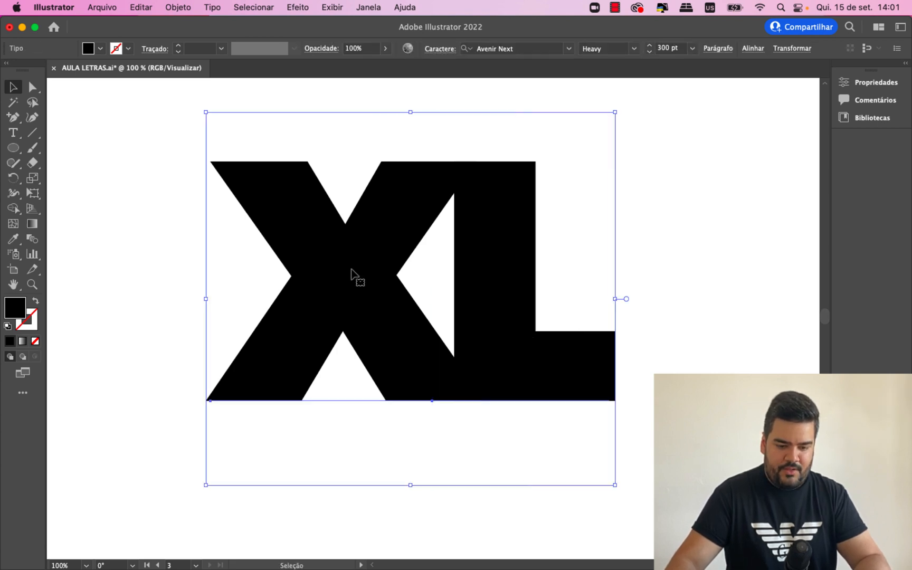
drag(354, 275, 381, 265)
right_click(379, 255)
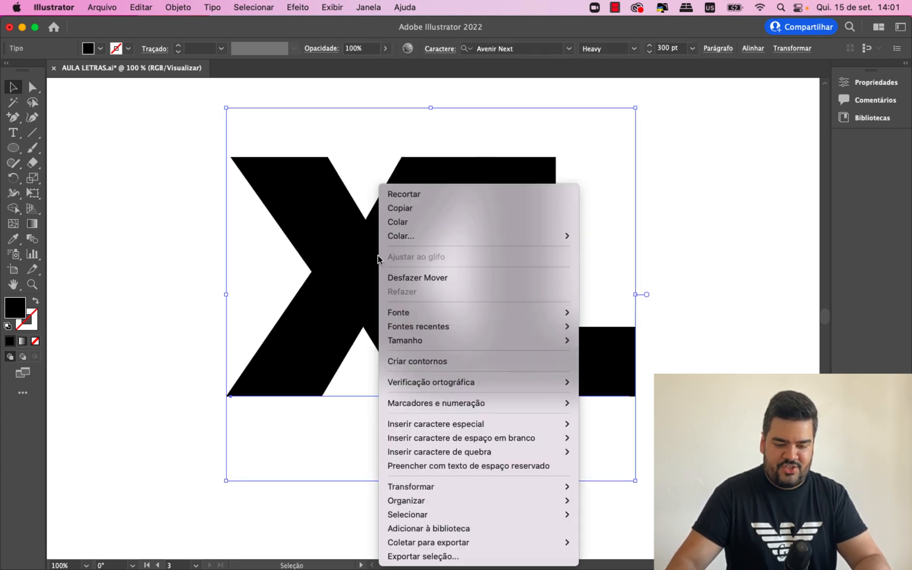
click(432, 364)
click(660, 341)
- Move the outlined L further into the X to narrow the triangular gap between them
click(523, 291)
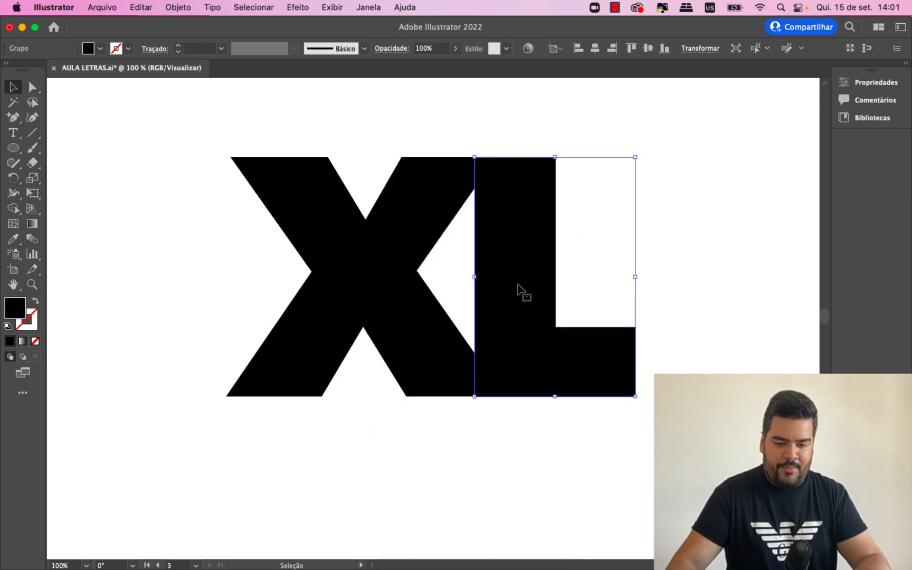
shift+click(374, 279)
click(180, 255)
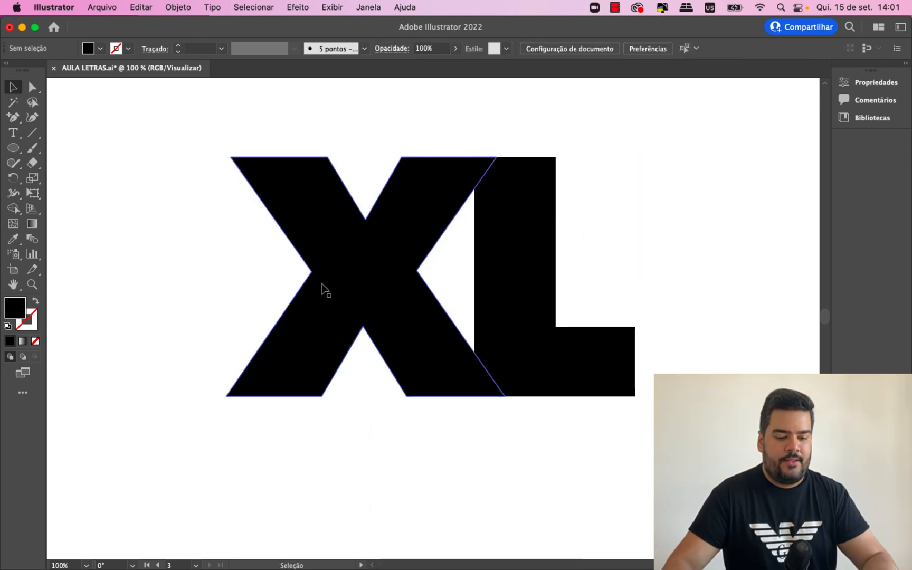
click(317, 296)
click(190, 270)
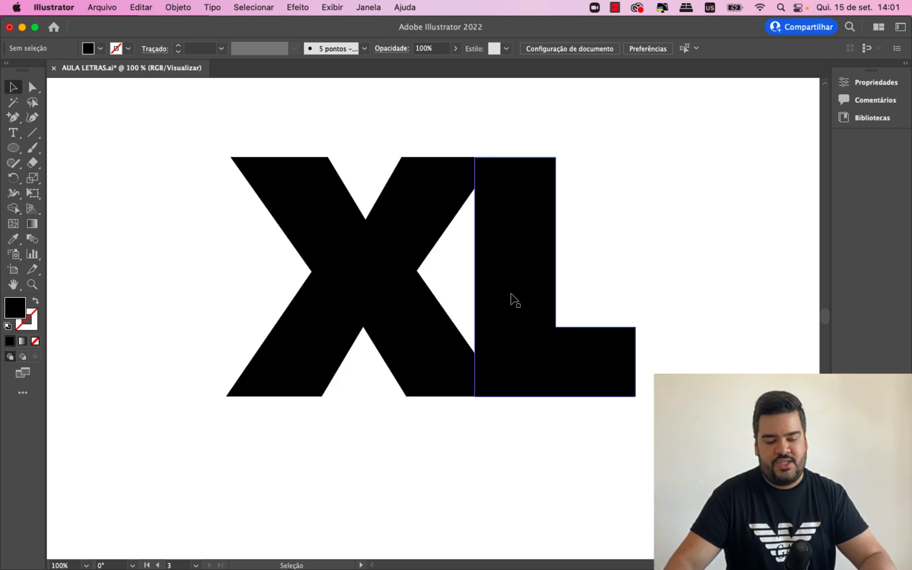
drag(509, 295, 492, 298)
click(668, 296)
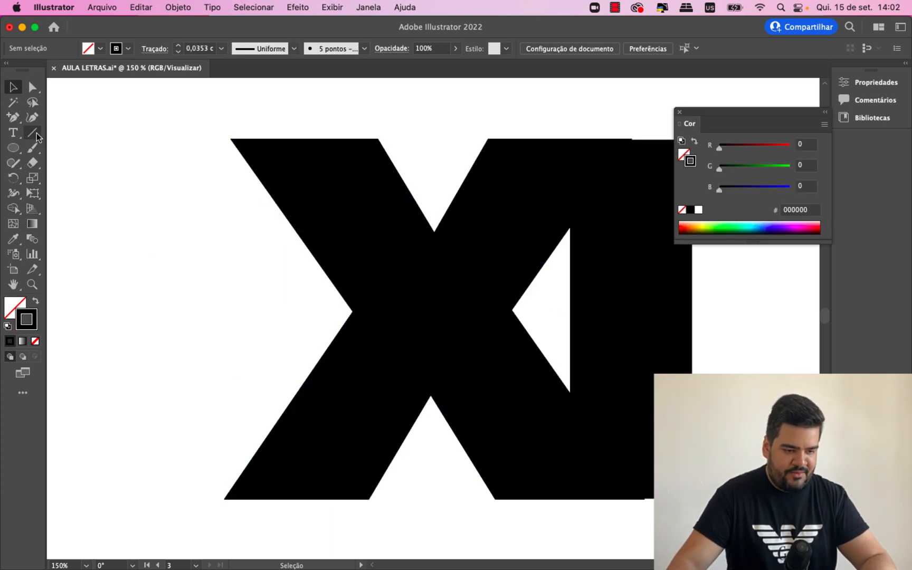
- Draw a line segment from the X's left inner corner to its bottom inner corner, and select it together with the X
click(36, 136)
click(34, 133)
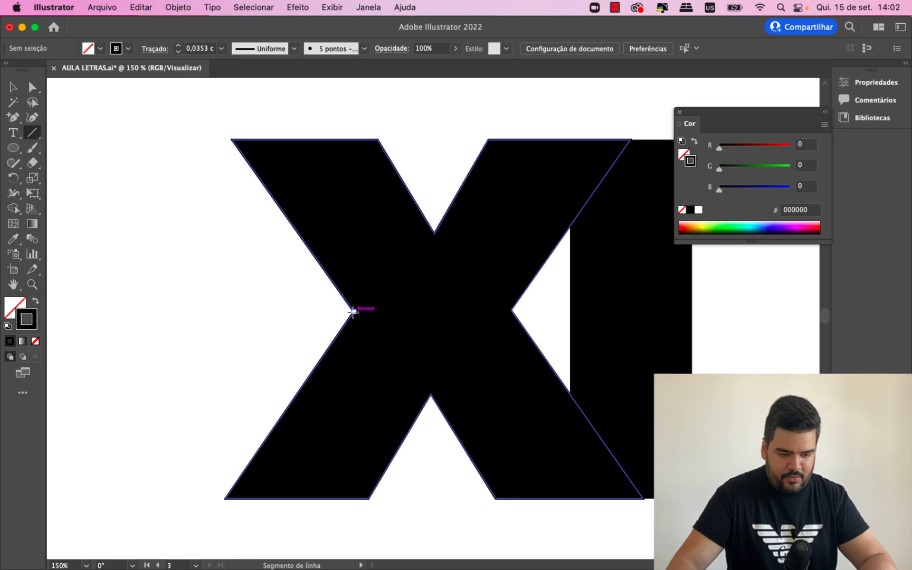
drag(354, 312, 430, 393)
click(14, 93)
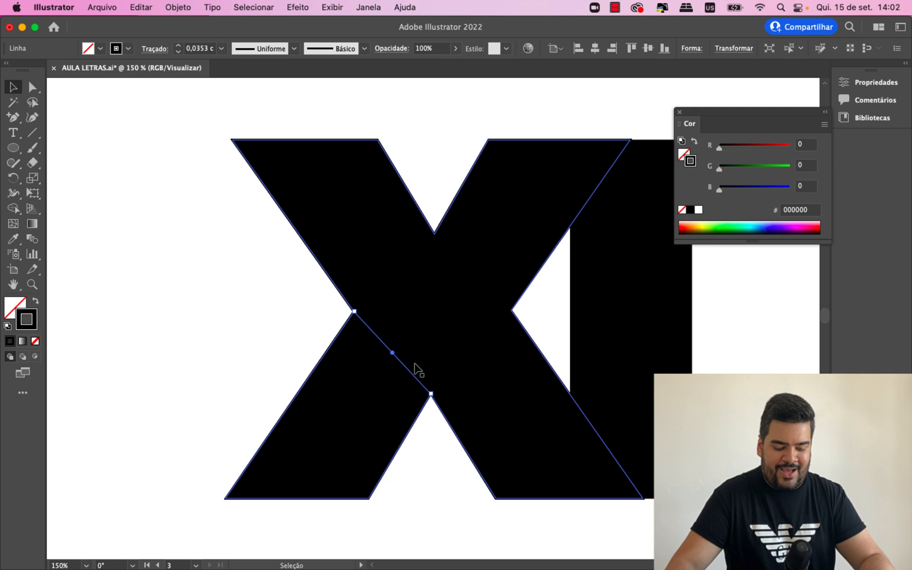
shift+click(448, 303)
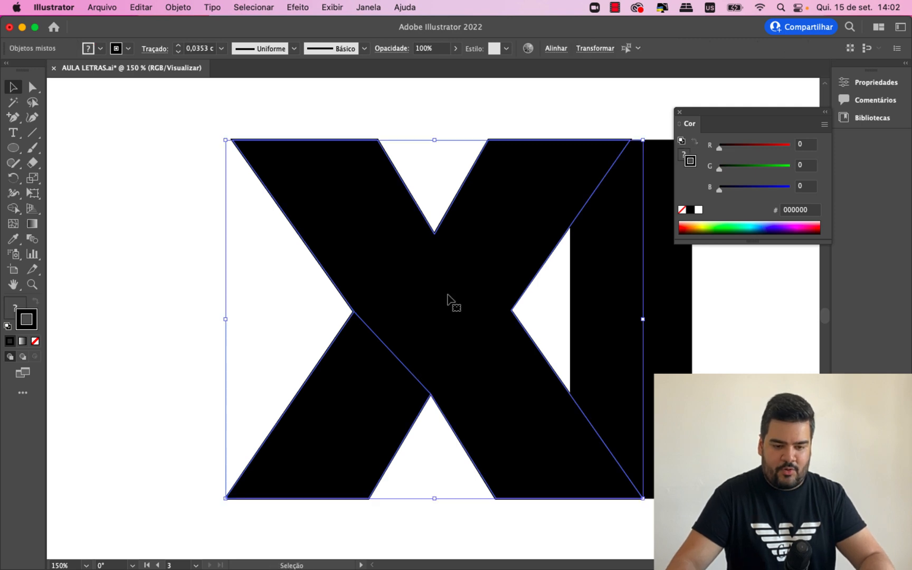
- Divide the X along the drawn line with Pathfinder and ungroup the resulting pieces
click(362, 6)
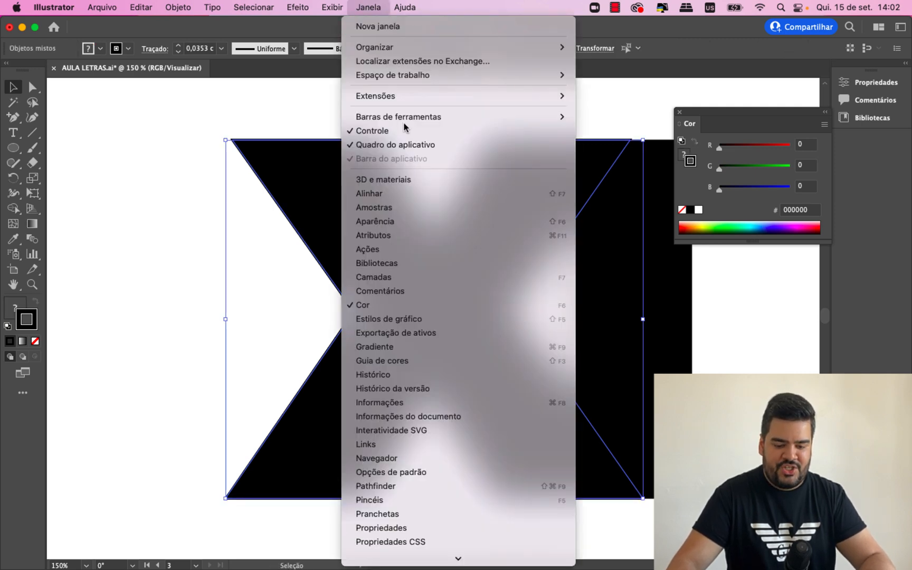
click(418, 484)
click(659, 217)
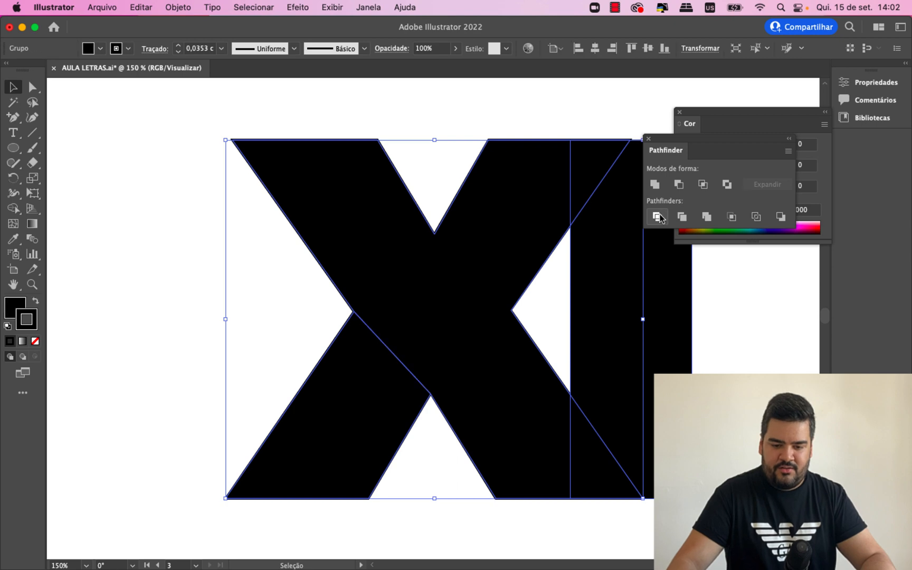
click(137, 322)
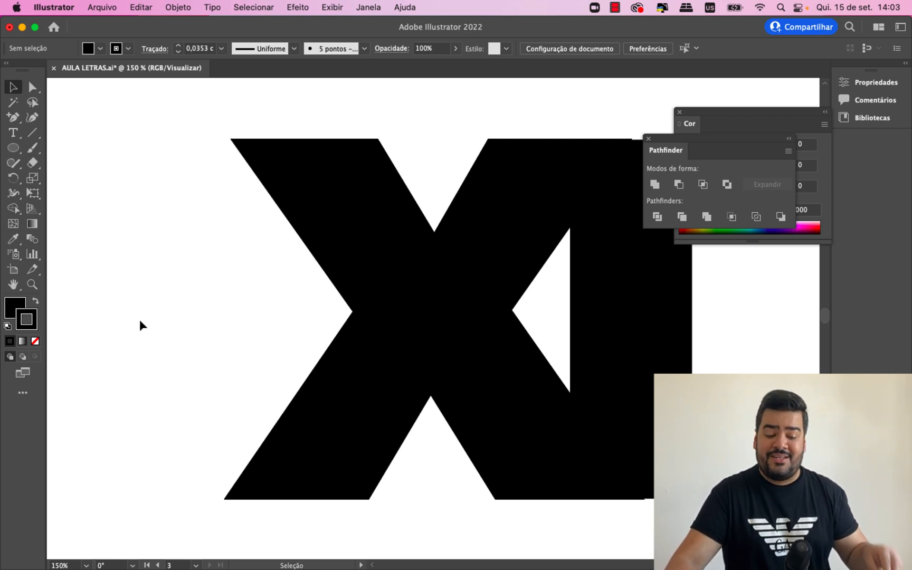
mouse_move(383, 363)
mouse_down()
mouse_move(366, 392)
mouse_move(377, 373)
mouse_up()
key(super+z)
right_click(389, 309)
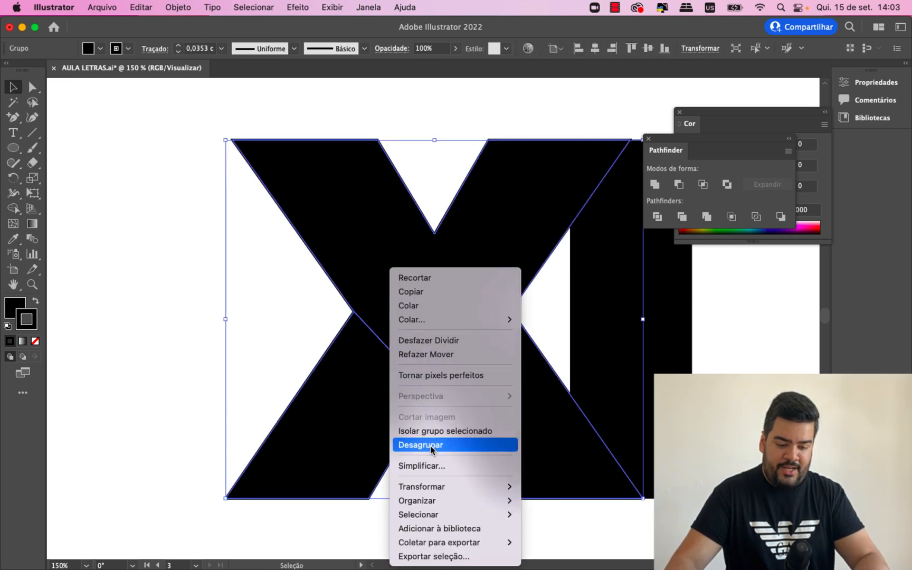
click(430, 445)
- Move the X's lower-left leg slightly down to open a narrow diagonal gap, and close the Pathfinder and Color panels
click(150, 352)
drag(340, 385, 347, 464)
key(super+z)
key(super+z)
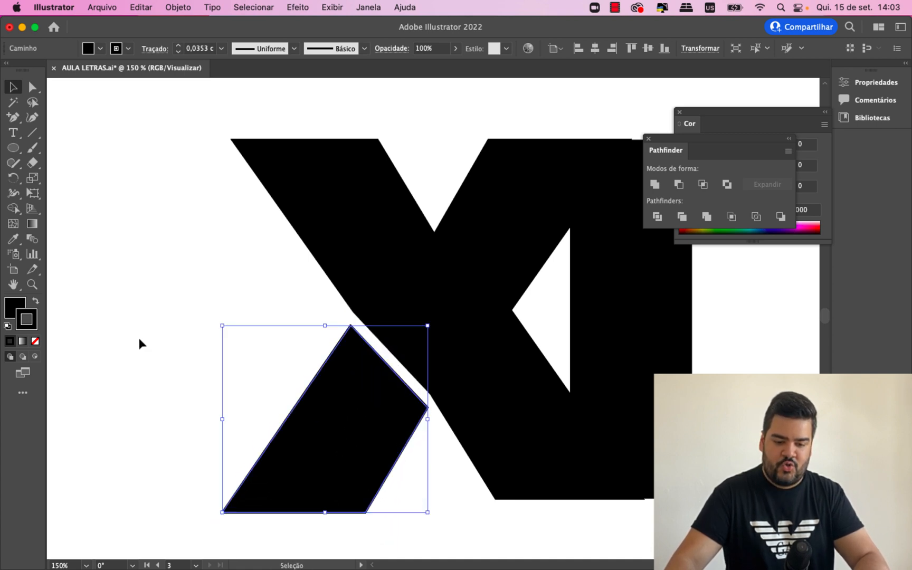
click(139, 338)
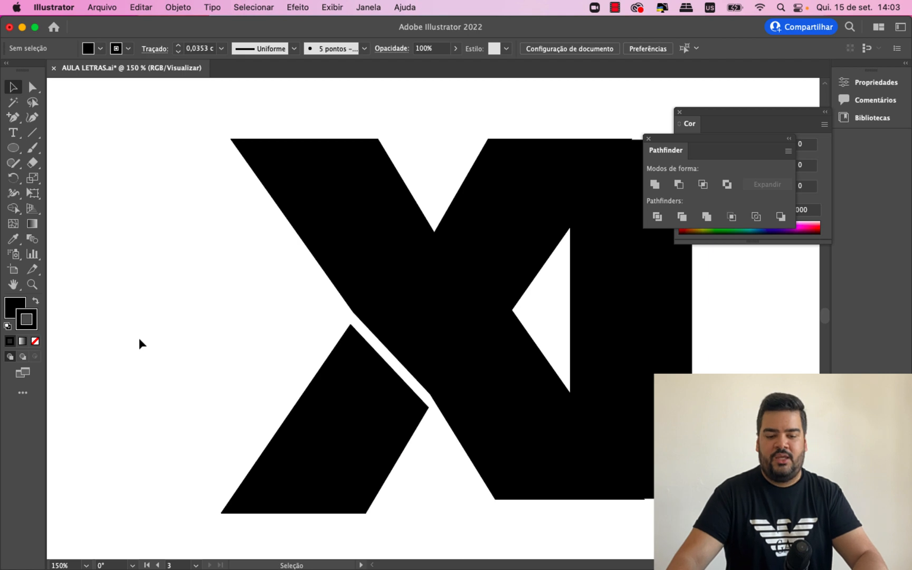
click(652, 139)
click(681, 112)
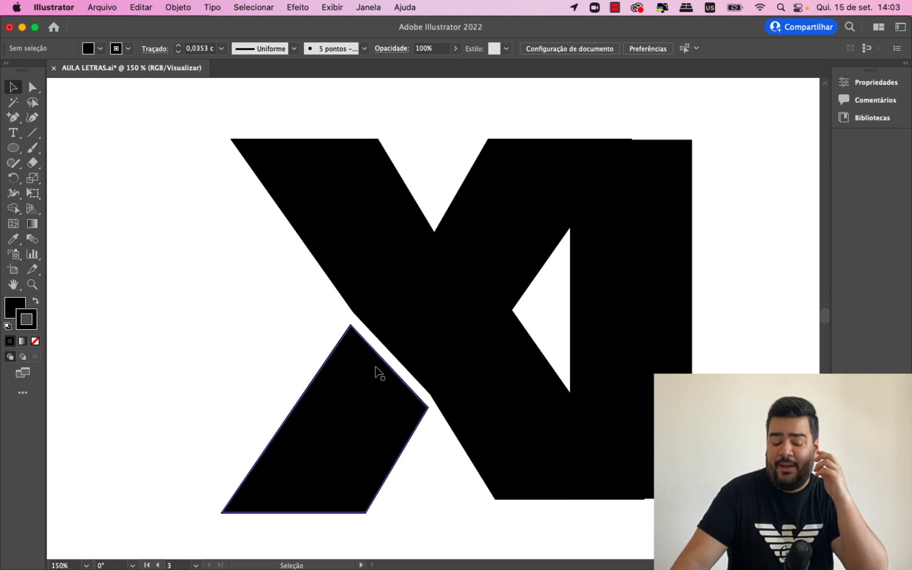
- Reshape the main X piece by moving its lower-left corner points so its long left diagonal runs straight to the baseline
click(425, 379)
key(a)
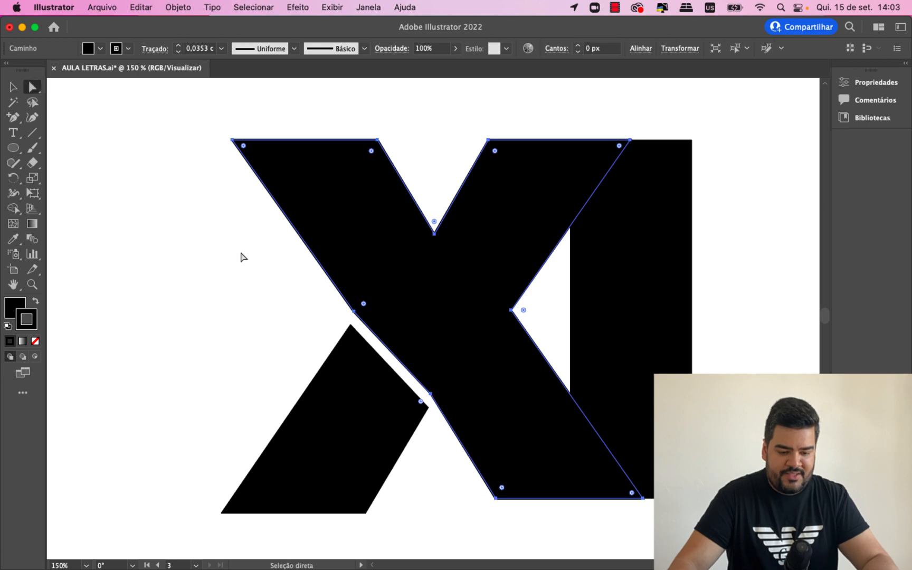
click(431, 400)
drag(438, 425, 478, 500)
click(13, 88)
click(269, 322)
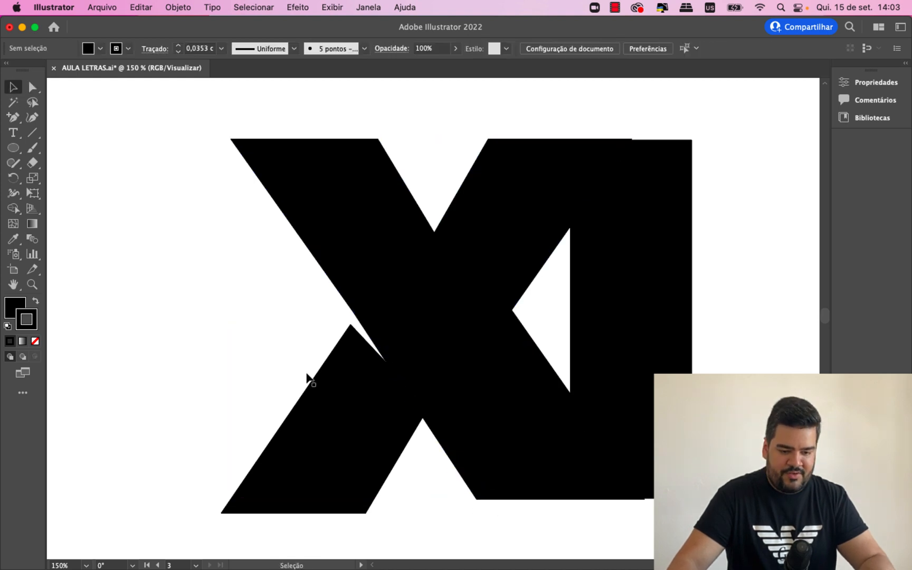
- Reposition the separated leg beside the X's diagonal and shorten it so its bottom edge meets the baseline
drag(307, 398, 205, 405)
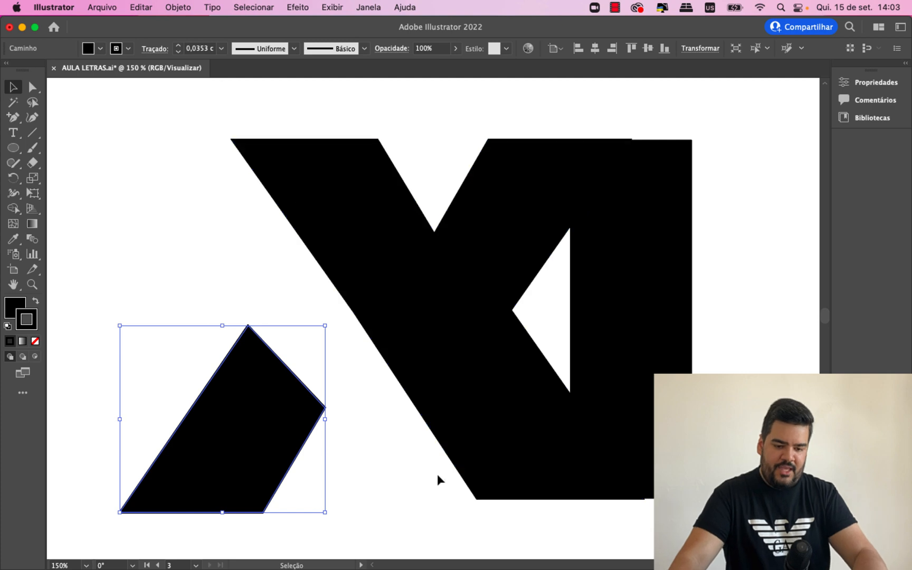
drag(249, 433, 330, 434)
drag(308, 512, 309, 498)
- Adjust the leg's upper anchor points so its inner edge runs parallel to the X's diagonal, leaving an even gap
click(32, 86)
drag(409, 402, 402, 413)
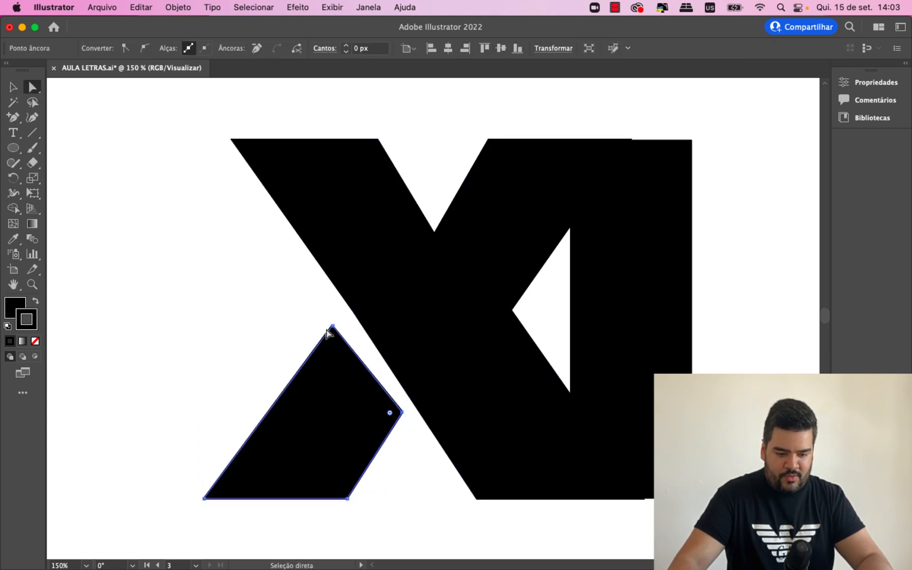
mouse_move(332, 325)
mouse_down()
mouse_move(353, 336)
mouse_move(346, 325)
mouse_up()
drag(403, 413, 388, 415)
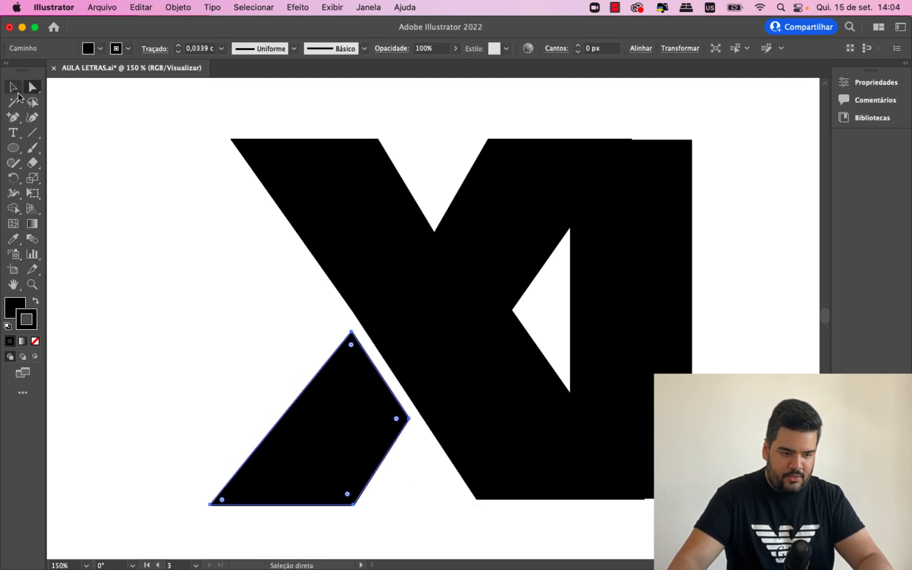
- Lengthen the leg by moving its two bottom anchor points down and to the left
click(14, 87)
key(super+minus)
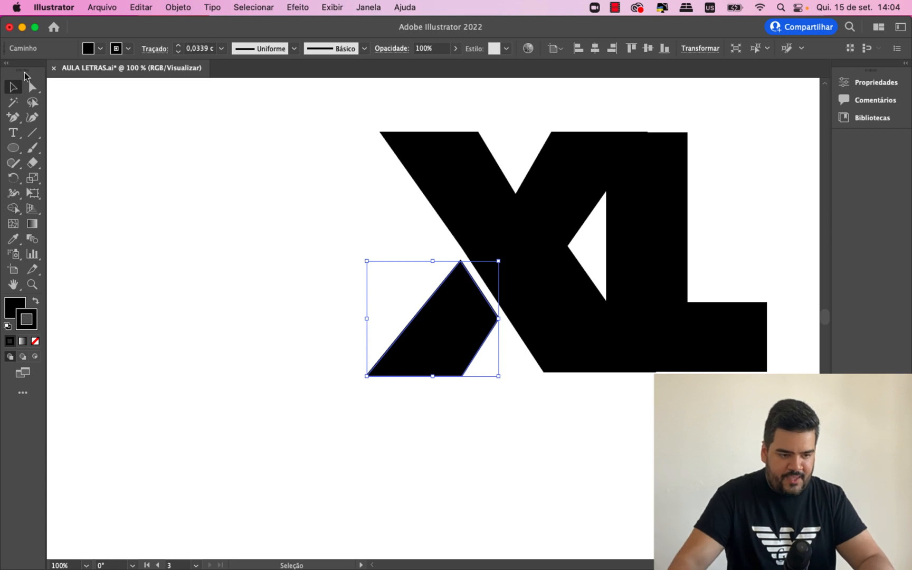
key(a)
click(367, 376)
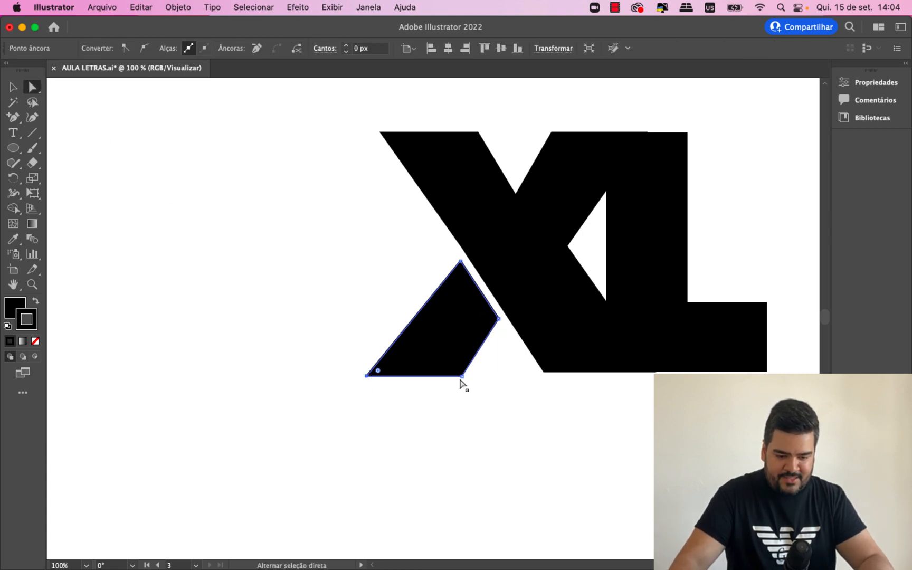
click(462, 376)
drag(460, 378, 433, 366)
key(super+plus)
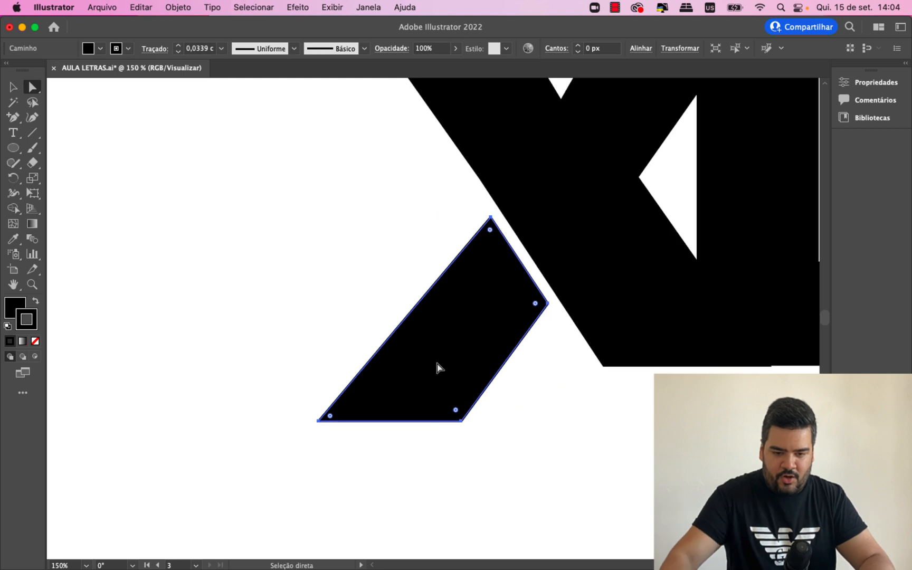
scroll(466, 321, up, 5)
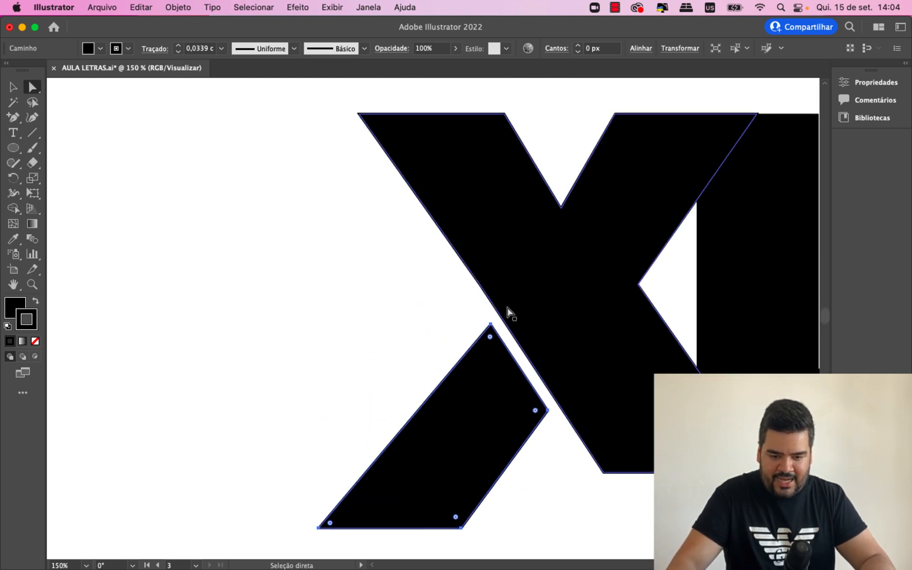
click(13, 87)
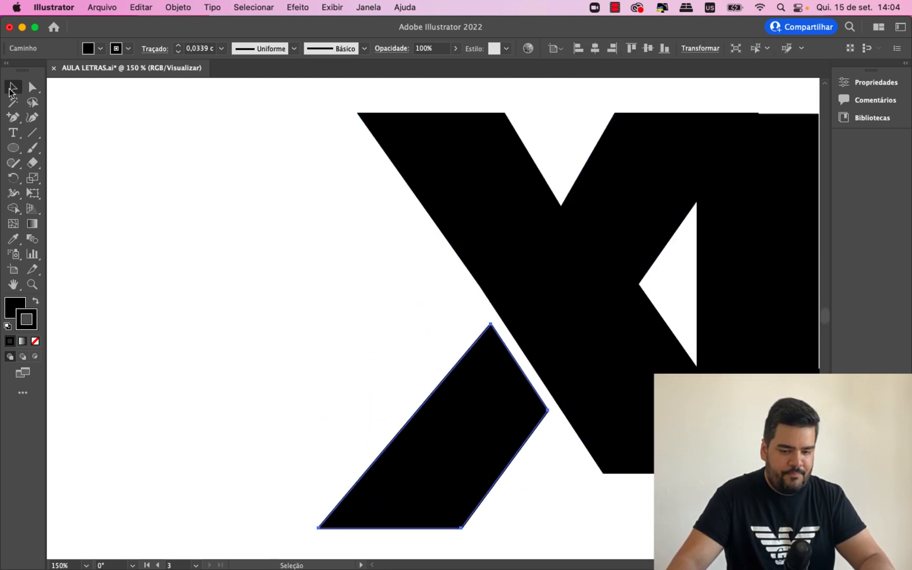
click(309, 242)
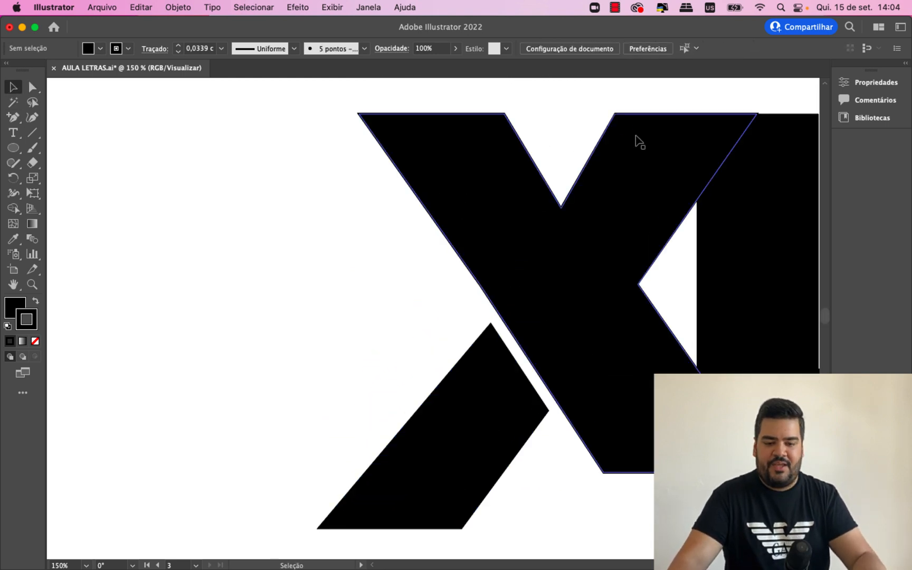
- Draw a red guide line about 296 px long at 239° from the X's upper-right arm down through the leg
click(33, 134)
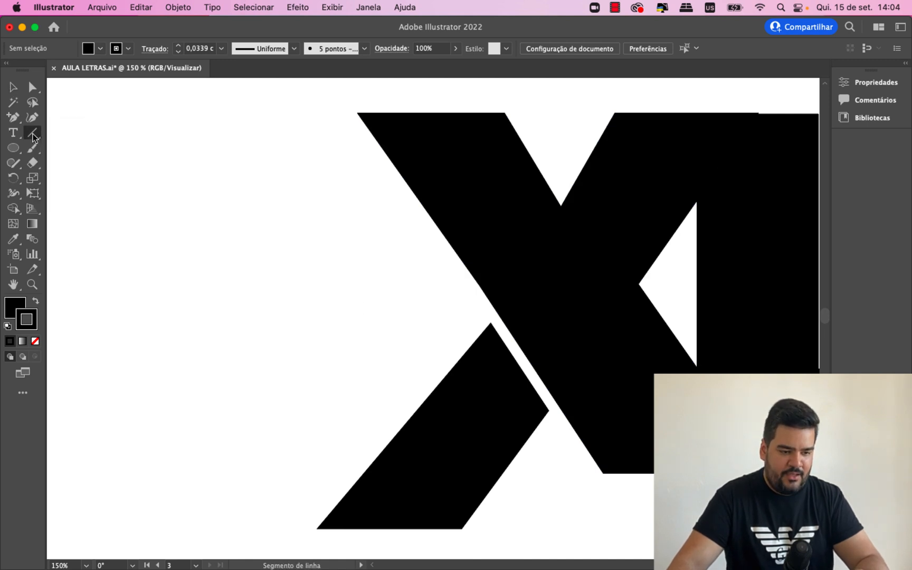
double_click(26, 320)
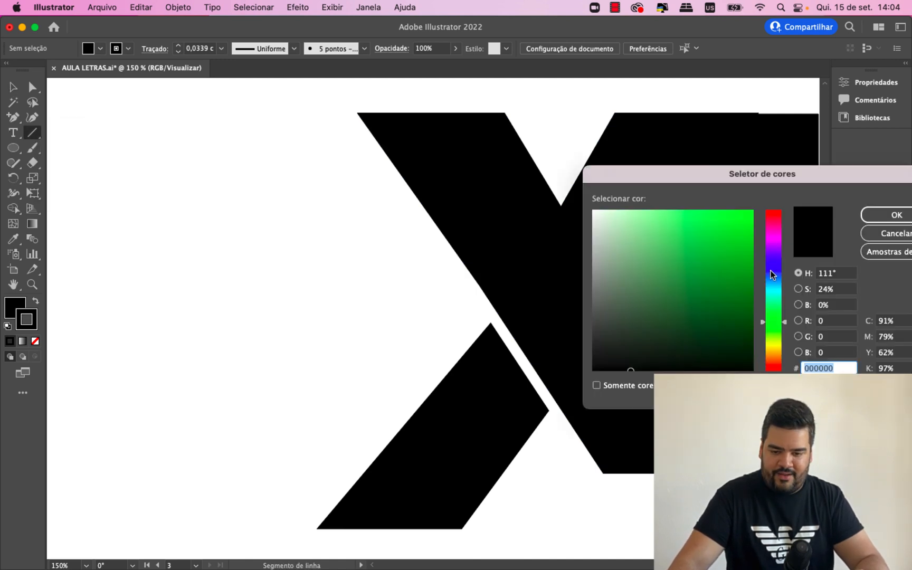
drag(772, 275, 780, 207)
key(Return)
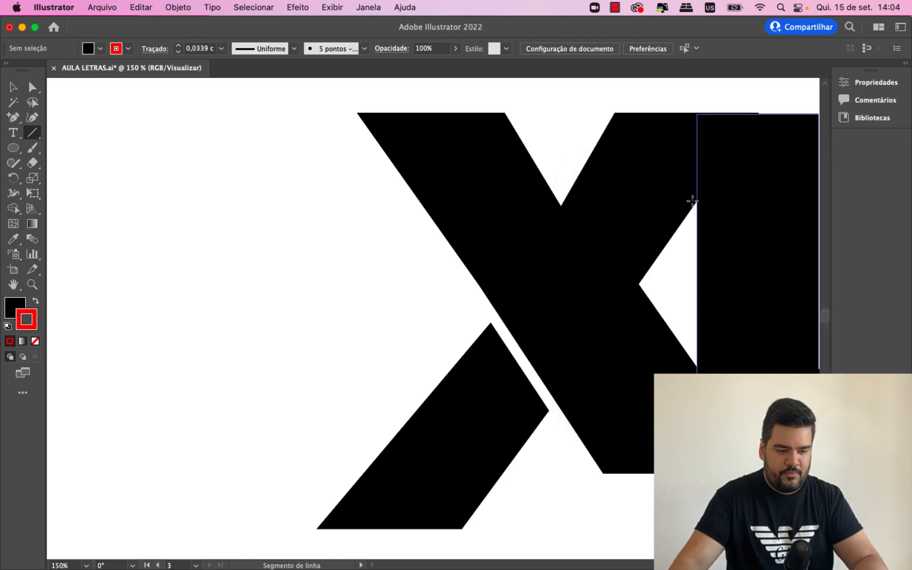
drag(615, 113, 357, 543)
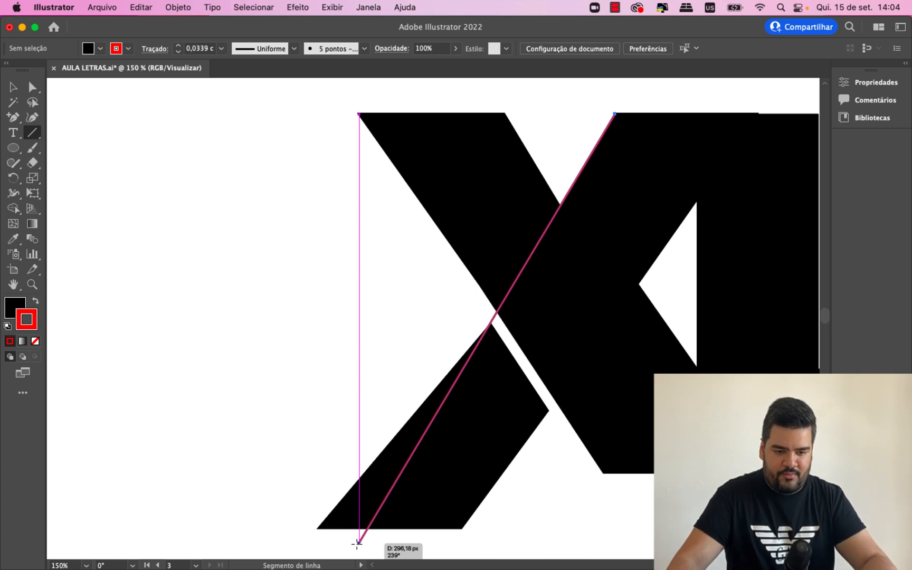
drag(357, 543, 358, 543)
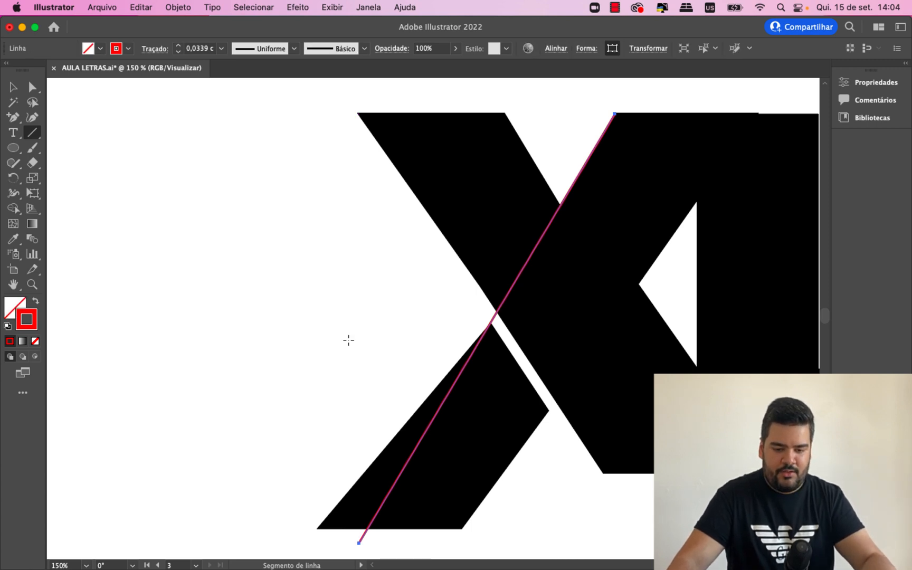
- Nudge the leg slightly so its upper tip sits on the red guide line
key(v)
scroll(493, 250, down, 2)
mouse_move(514, 396)
mouse_down()
mouse_move(521, 393)
mouse_move(512, 393)
mouse_up()
key(a)
click(545, 391)
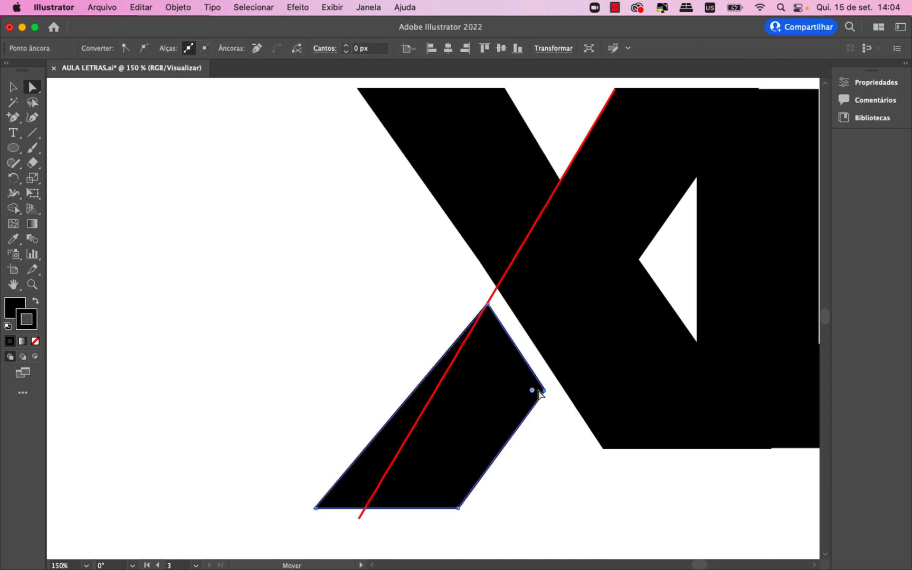
drag(315, 508, 362, 516)
drag(459, 509, 483, 515)
key(super+z)
key(super+z)
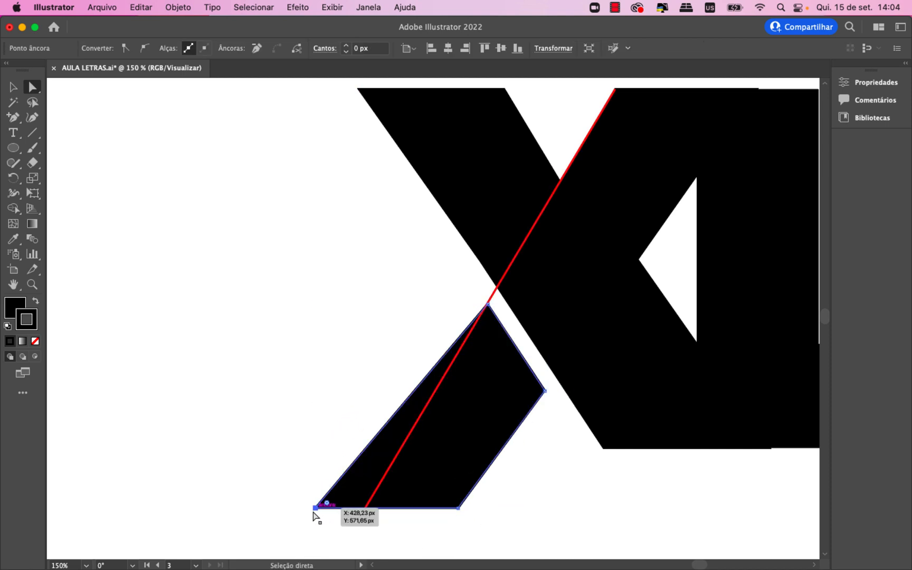
- Shift the leg's two bottom corners right toward the guide line, and delete the red line
drag(315, 510, 334, 515)
drag(459, 509, 475, 511)
click(556, 539)
key(super+minus)
key(super+minus)
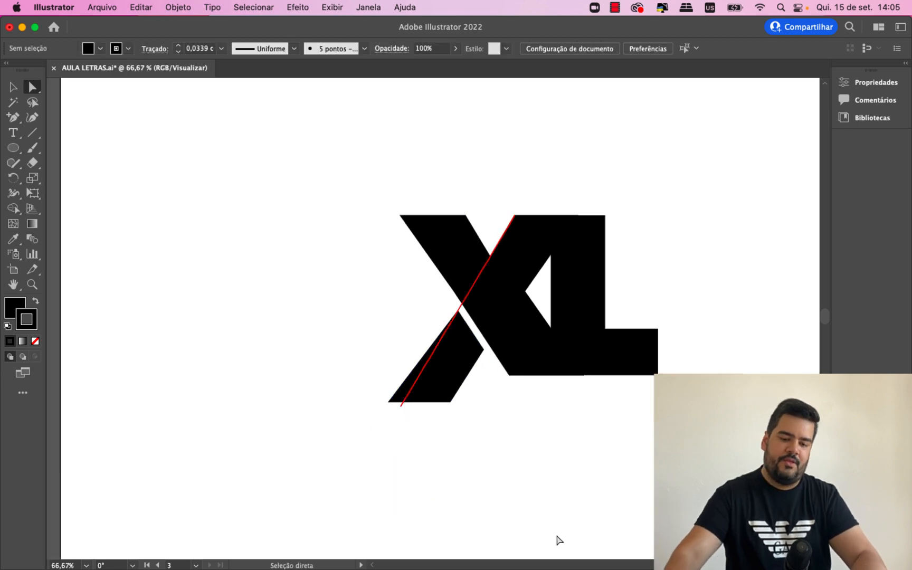
click(459, 308)
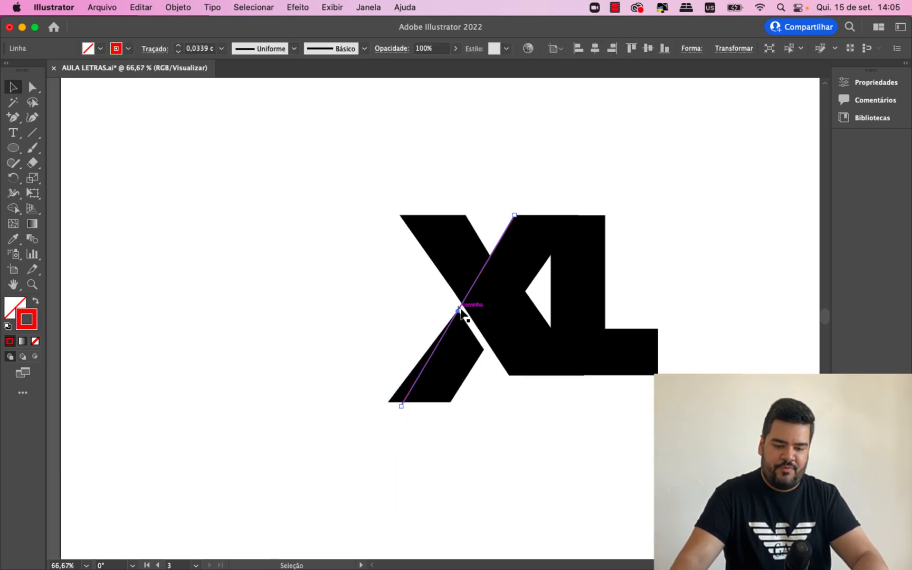
key(Delete)
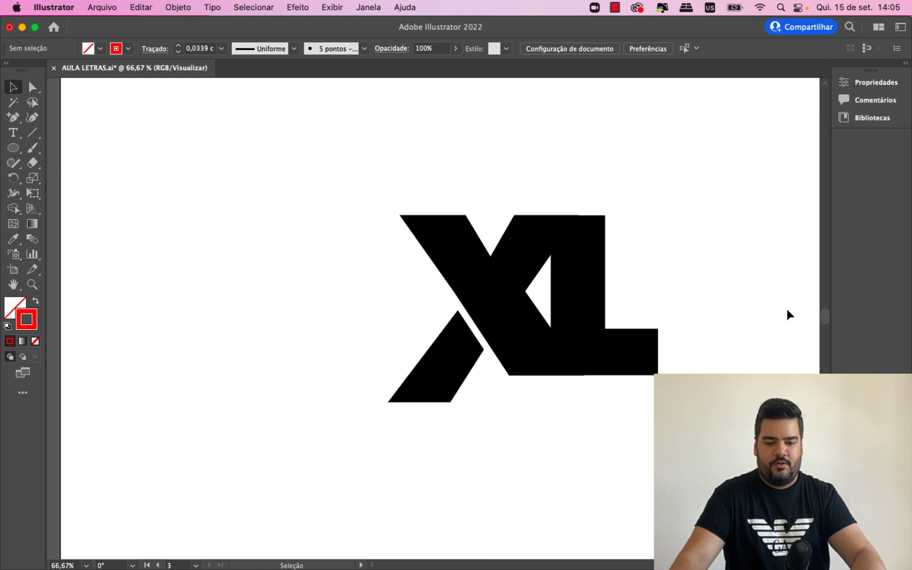
- Fine-tune the leg by moving its bottom-left anchor point slightly to the right
click(425, 366)
click(36, 89)
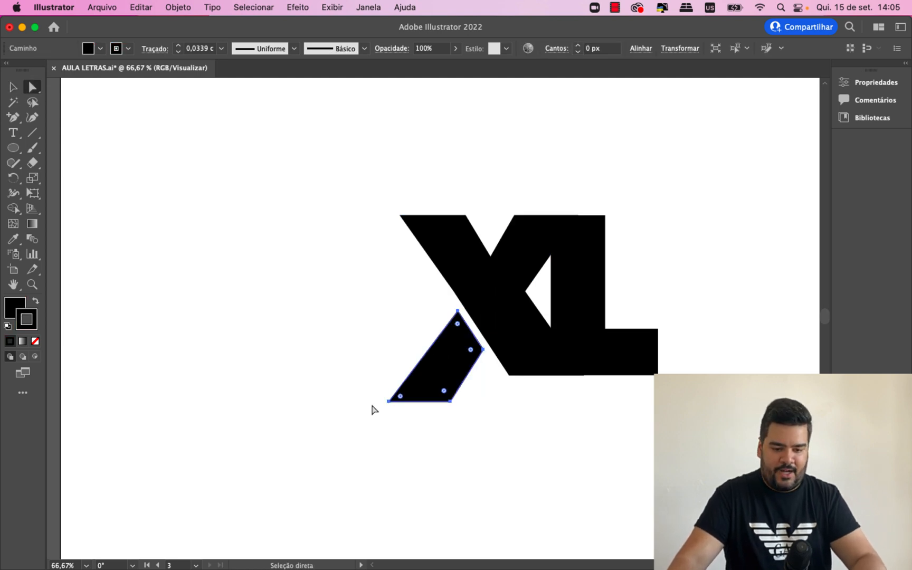
click(389, 402)
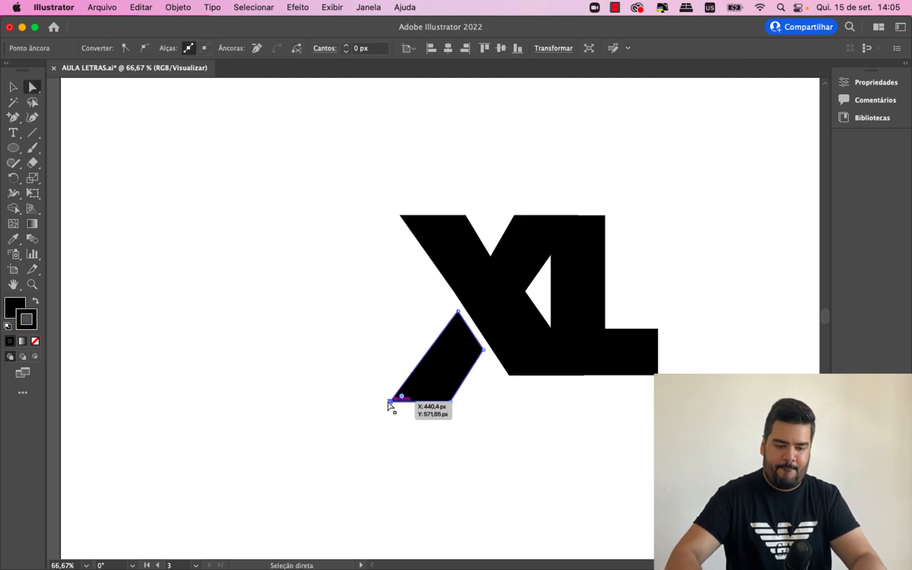
click(307, 331)
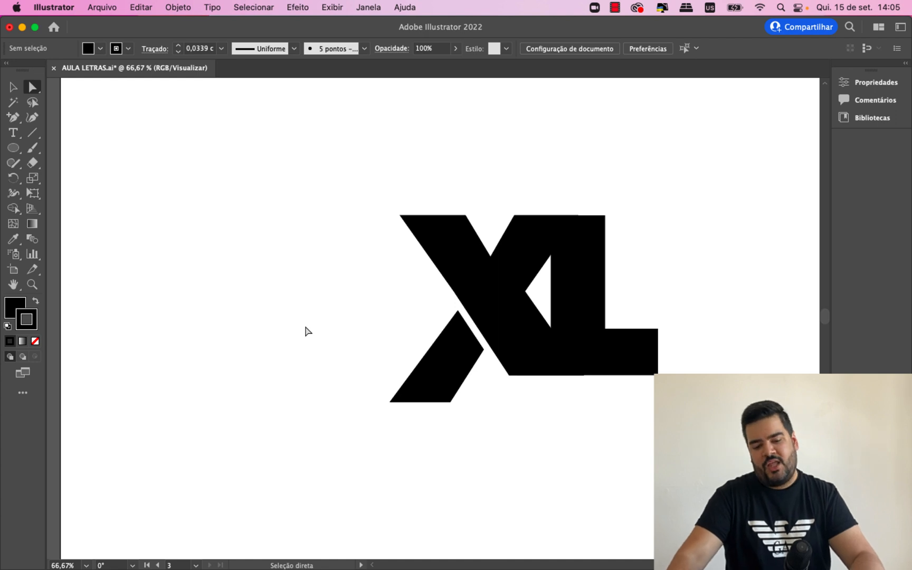
- Nudge the leg closer to the X's diagonal to narrow the gap between them
drag(448, 387, 450, 355)
key(super+equal)
key(super+equal)
key(super+equal)
key(super+equal)
key(super+minus)
key(super+minus)
key(super+minus)
key(super+minus)
click(340, 289)
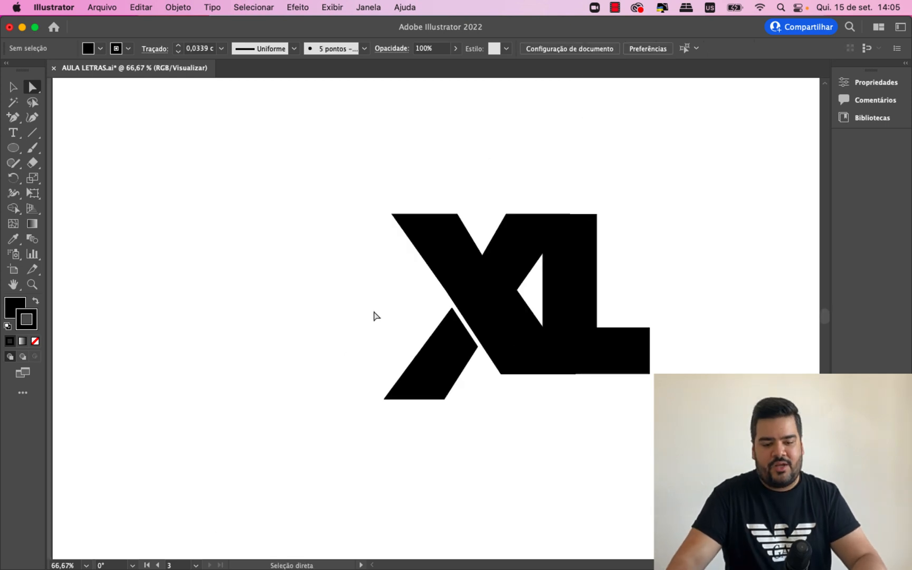
- Move the leg's bottom-left corner further right to slim its foot, and deselect it
click(421, 387)
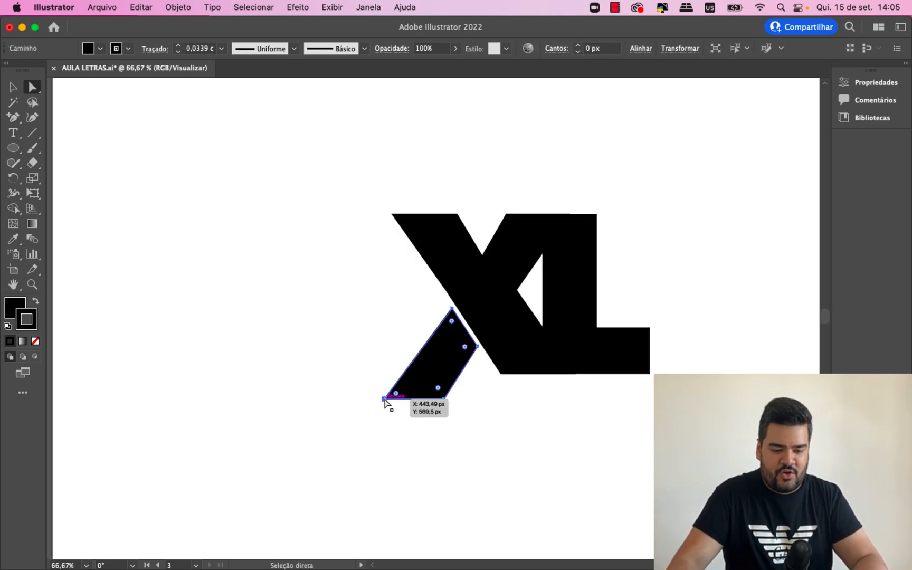
click(385, 401)
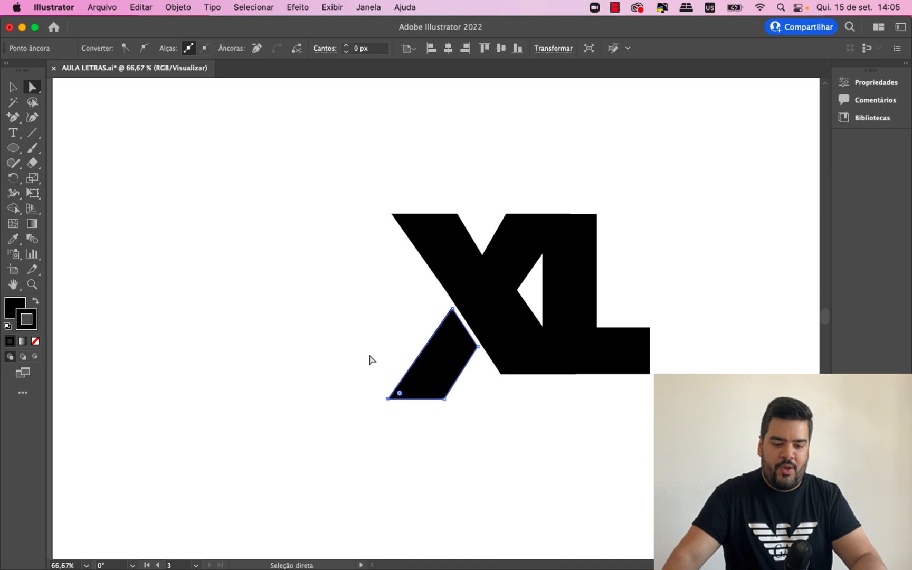
click(371, 360)
drag(699, 565, 704, 566)
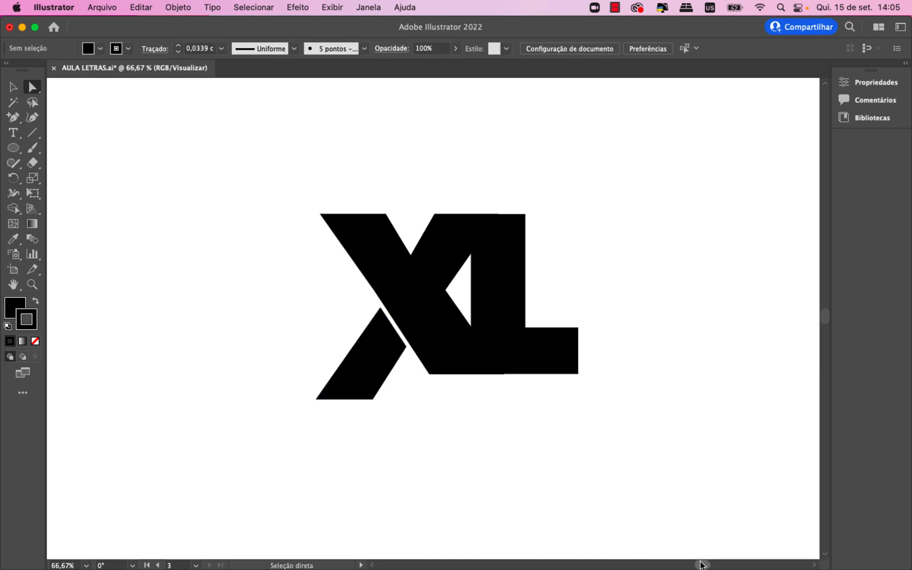
- Fine-tune the detached leg's bottom corners and raise its right corner slightly beside the X's diagonal, and deselect it
key(super+plus)
click(272, 434)
drag(259, 440, 261, 441)
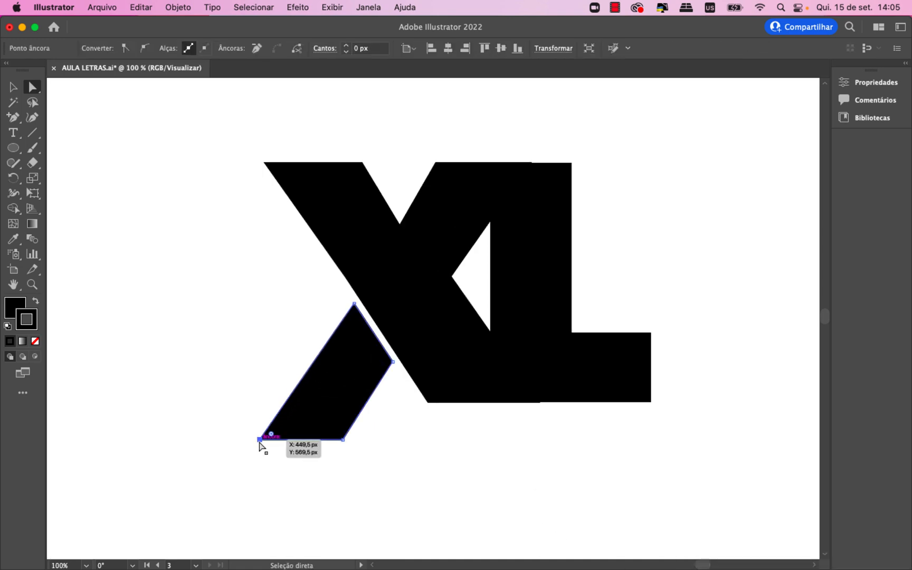
click(375, 407)
drag(392, 362, 392, 359)
drag(343, 440, 344, 440)
click(440, 490)
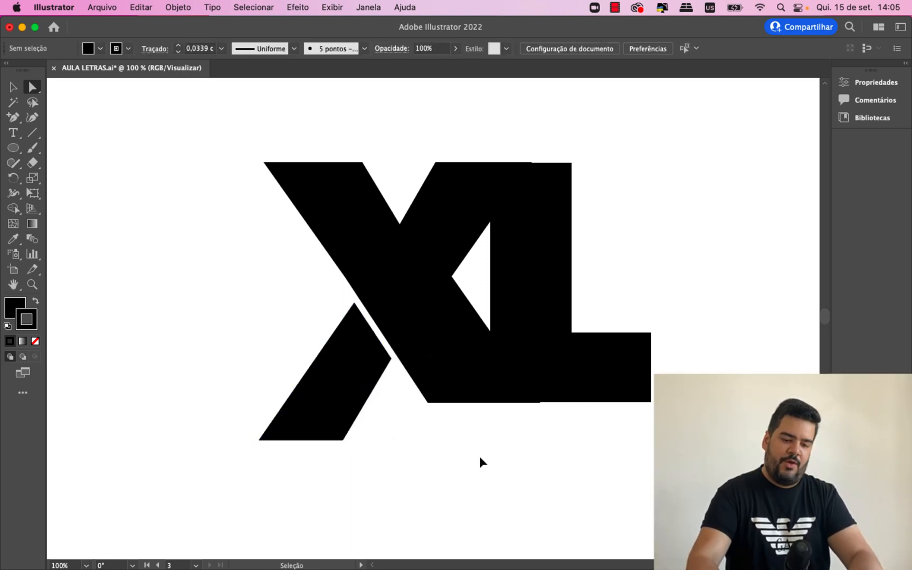
key(super+minus)
key(super+minus)
key(super+minus)
key(super+minus)
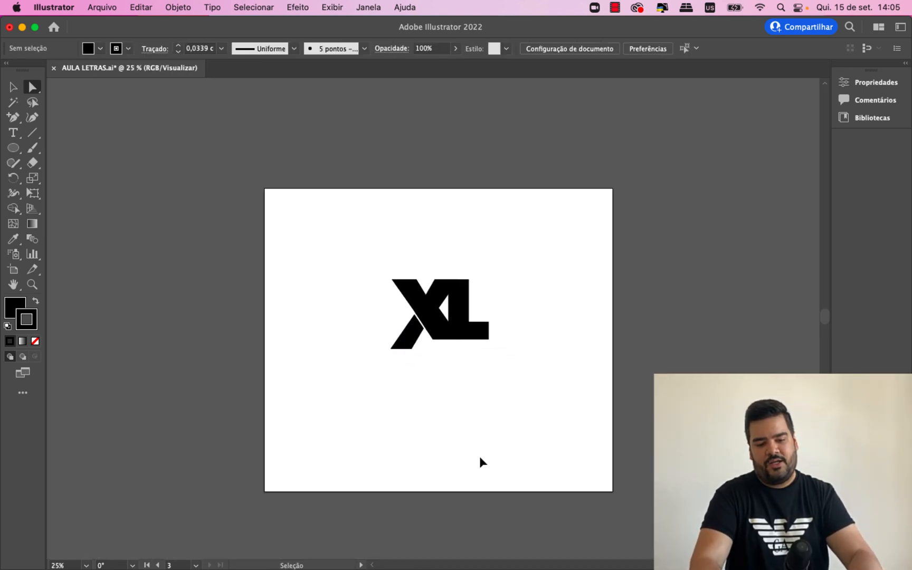
key(super+equal)
key(super+equal)
key(super+equal)
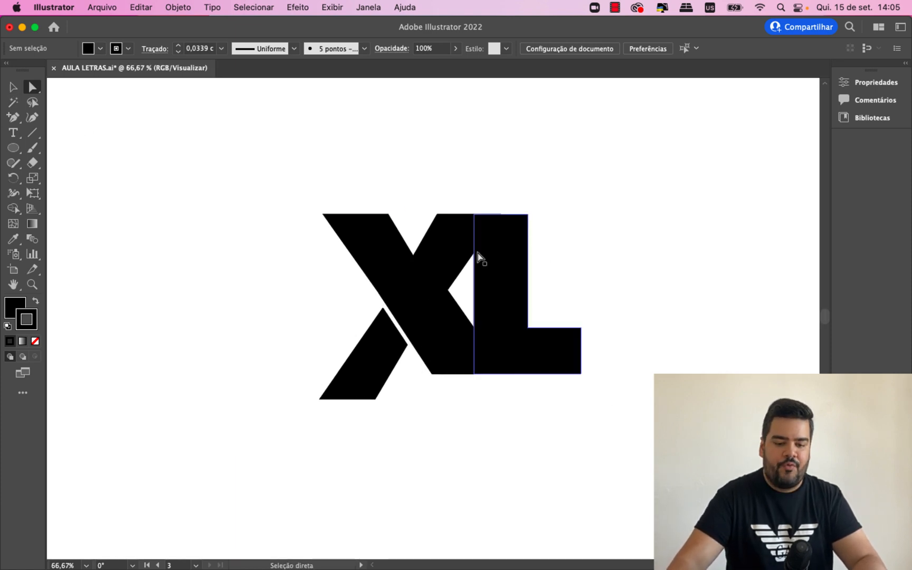
key(super+equal)
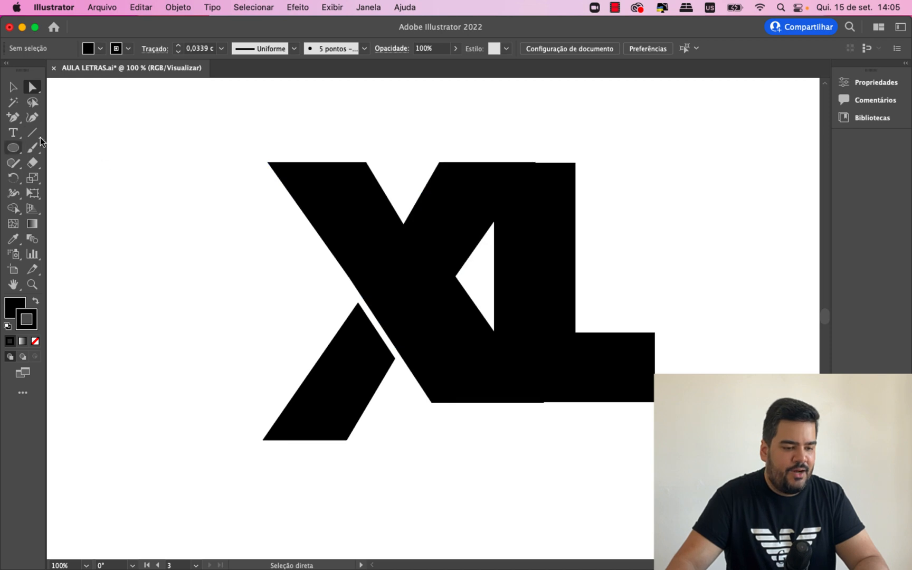
click(15, 148)
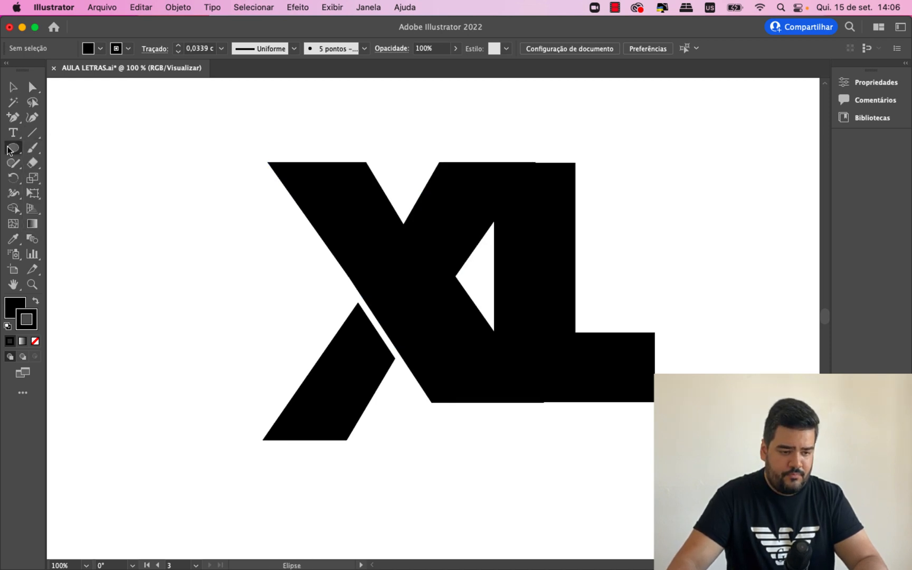
drag(12, 148, 92, 148)
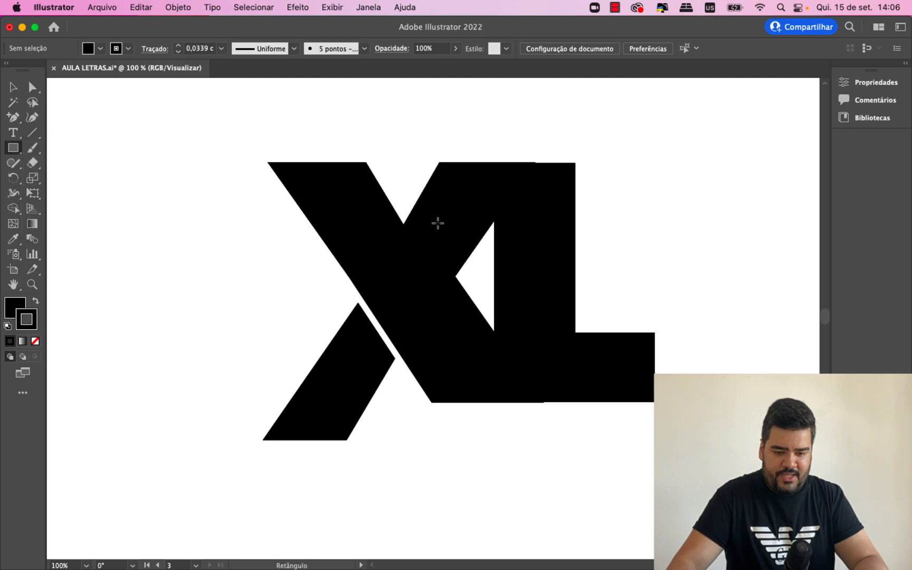
key(v)
drag(221, 121, 524, 210)
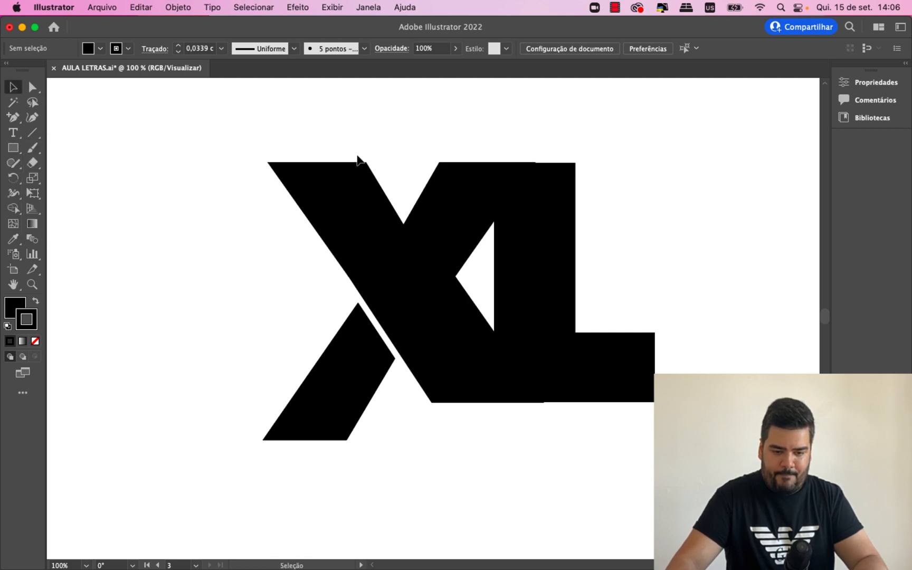
- Try to move the X's upper-right corner anchor further across the top of the L
click(465, 185)
key(super+equal)
scroll(473, 182, up, 2)
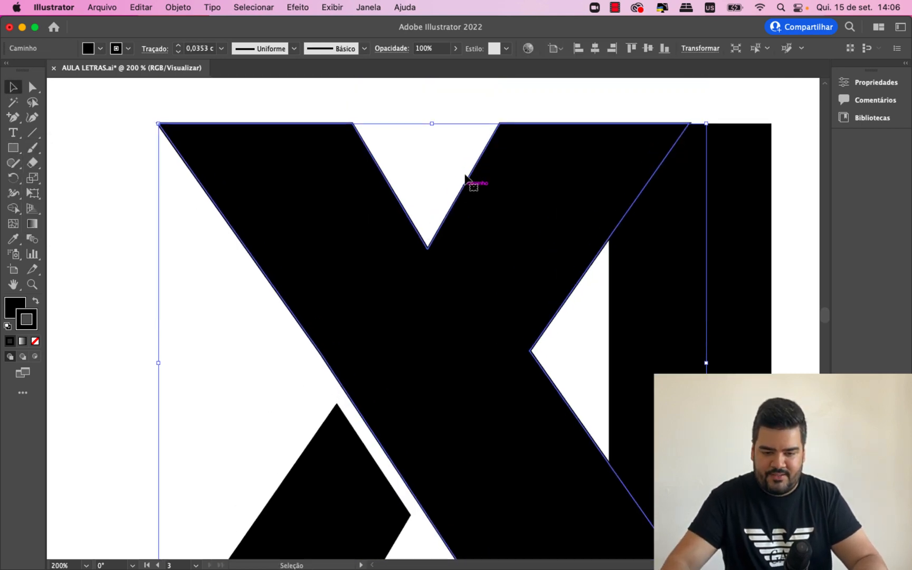
key(a)
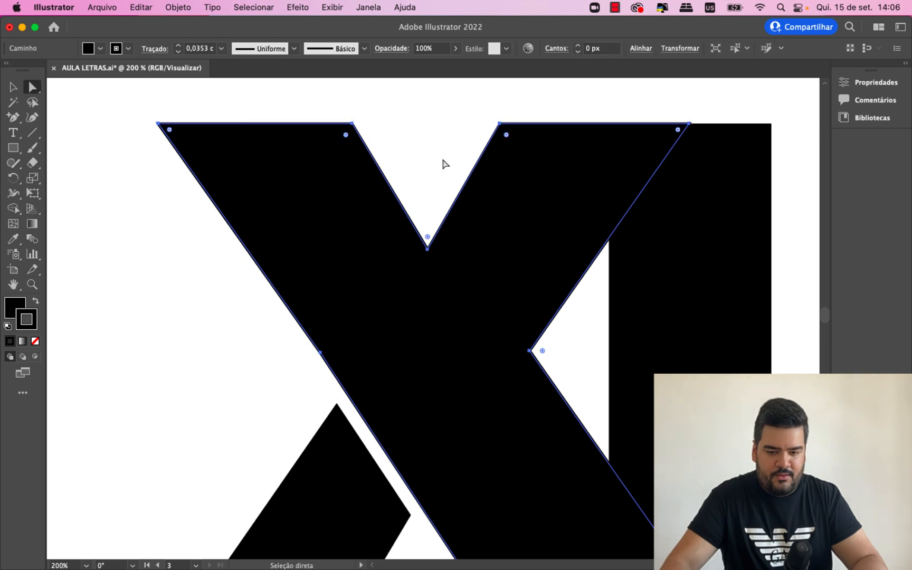
drag(689, 125, 711, 129)
key(super+z)
- Try to adjust the L's two top corner anchors to meet the X's top edge, and undo the changes
click(698, 130)
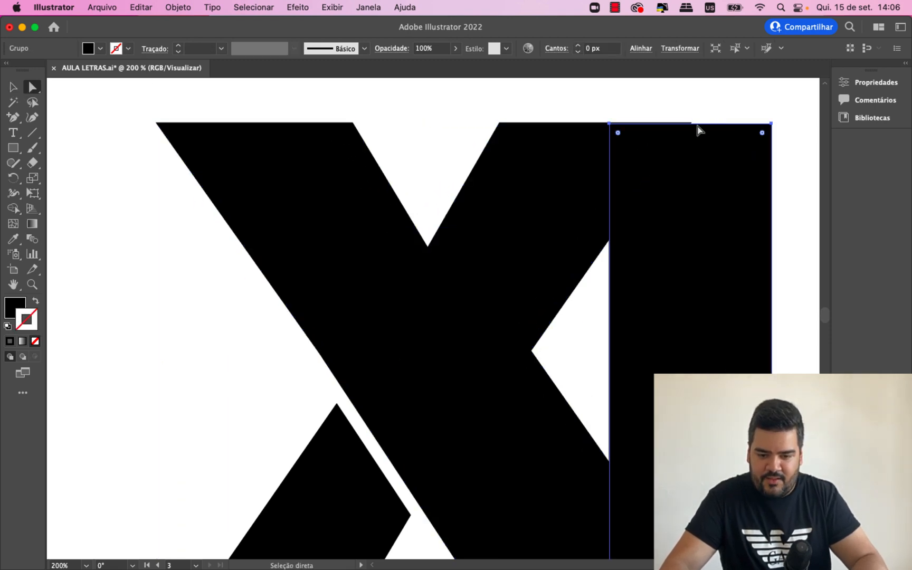
drag(609, 123, 610, 124)
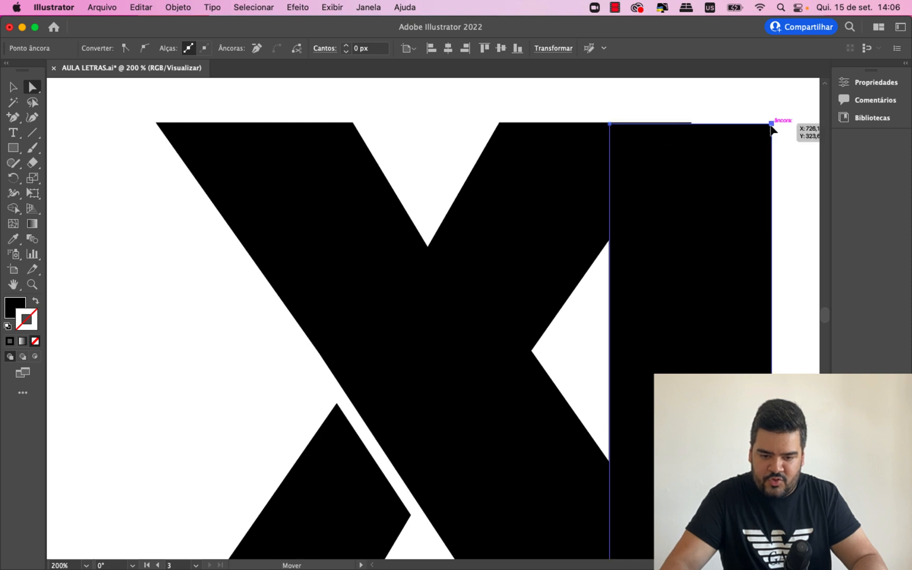
drag(771, 125, 772, 113)
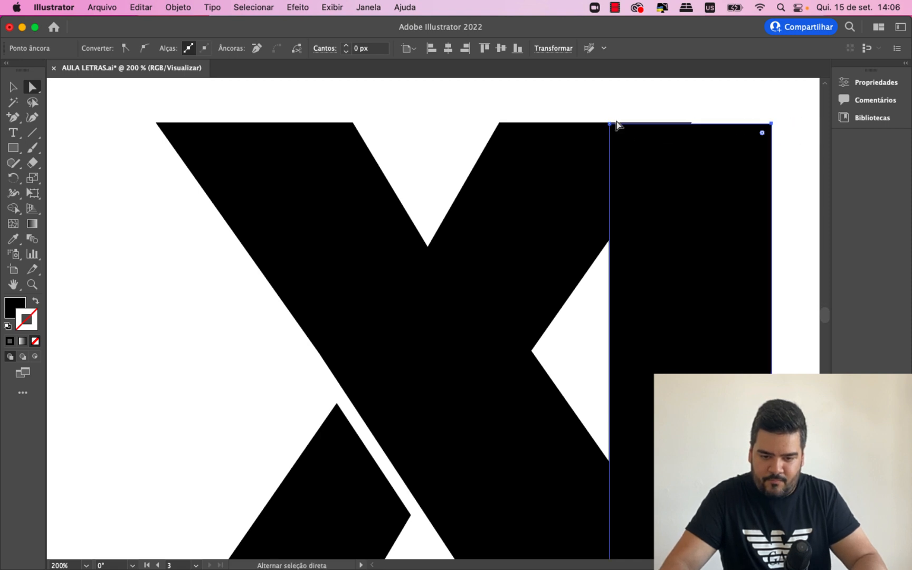
mouse_move(610, 123)
mouse_down()
mouse_move(609, 112)
mouse_move(611, 124)
mouse_up()
click(604, 110)
click(571, 139)
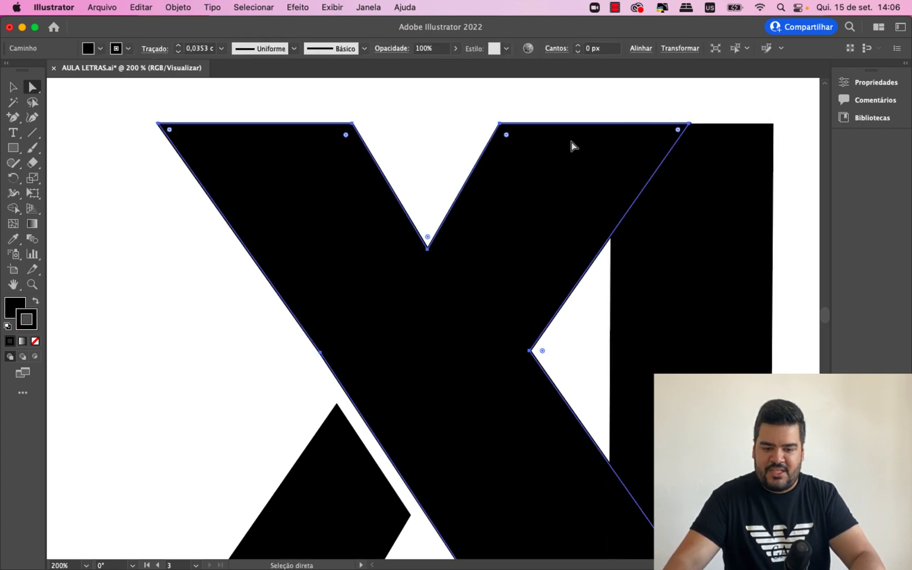
key(super+z)
key(super+z)
- Shift the two top corner anchors of the X's right arm slightly to the right and deselect the path
click(579, 143)
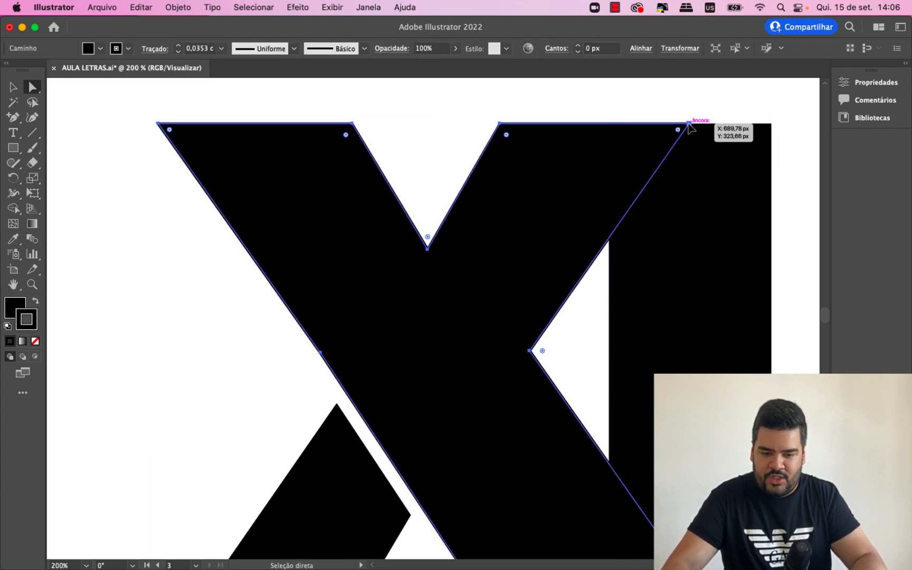
click(689, 124)
drag(500, 124, 501, 126)
click(691, 120)
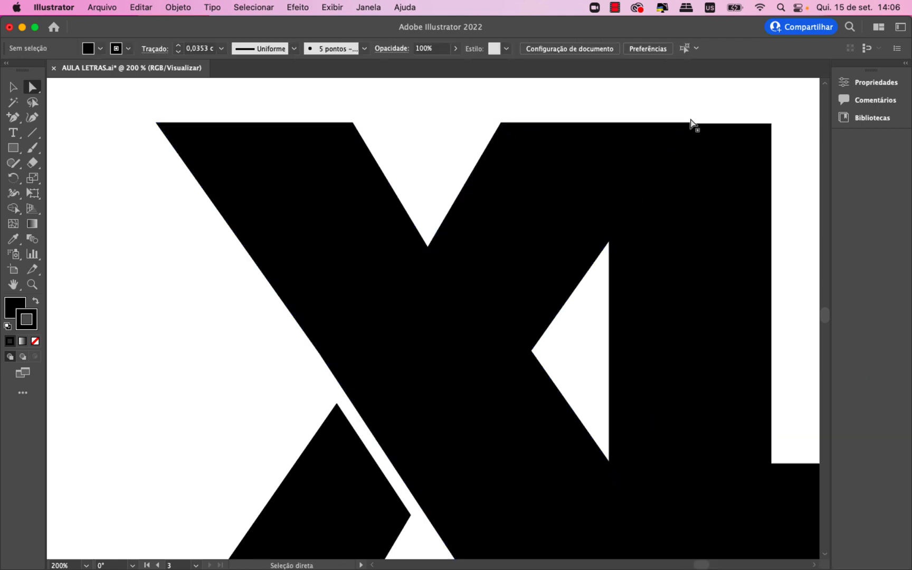
- Lower the X's upper-right corner anchor to bring it level with the L's top edge, and deselect it
click(690, 124)
key(super+plus)
key(super+plus)
click(432, 212)
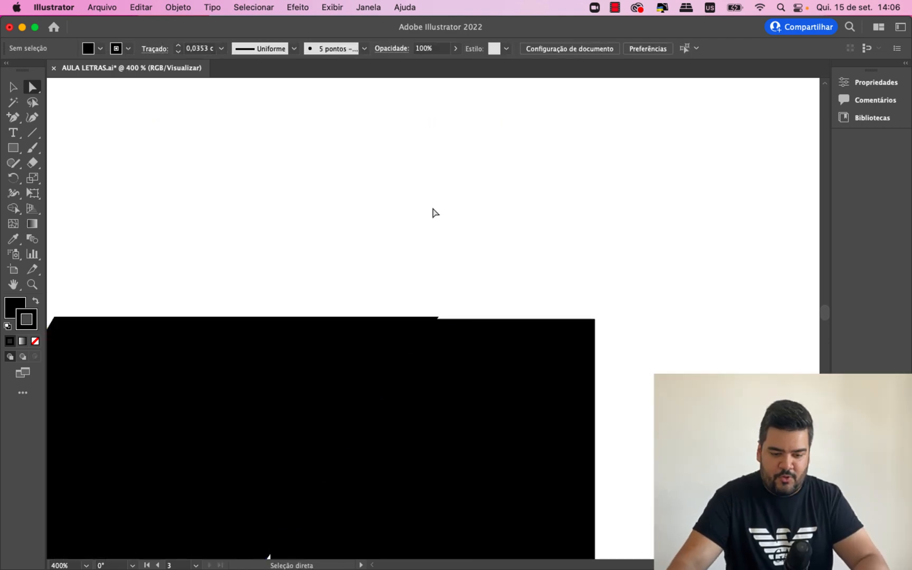
click(433, 320)
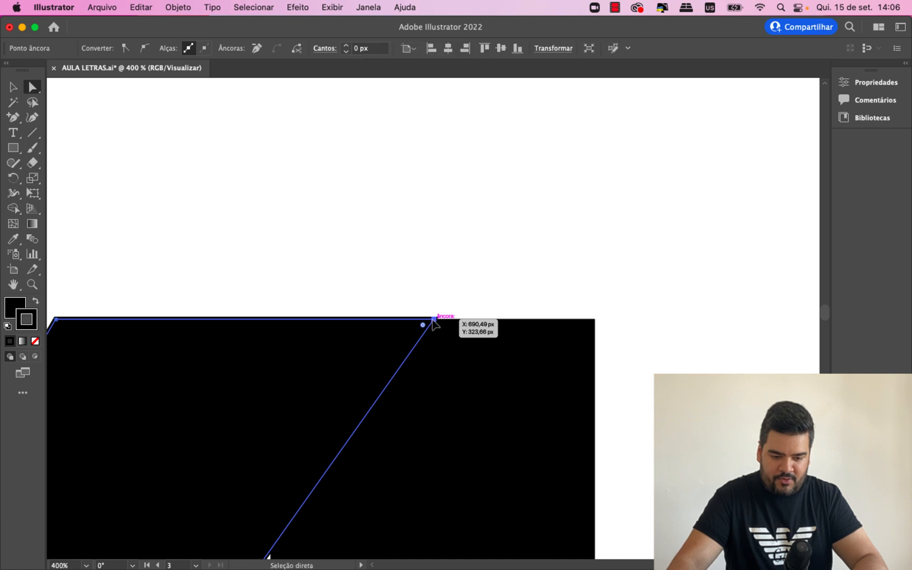
drag(434, 322, 433, 324)
click(434, 277)
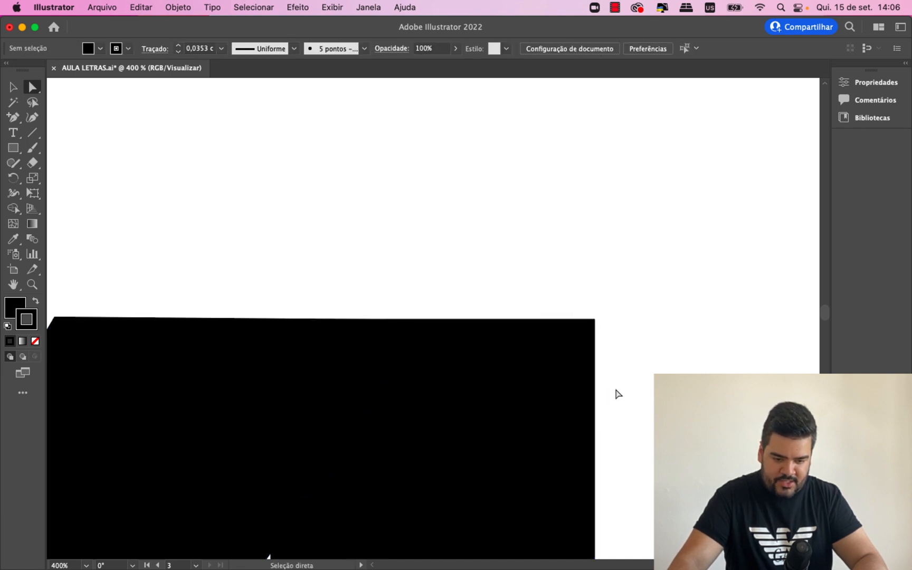
- Fine-tune the inner top corner anchor of the X's right arm beside the V-shaped notch, and deselect it
scroll(433, 318, left, 10)
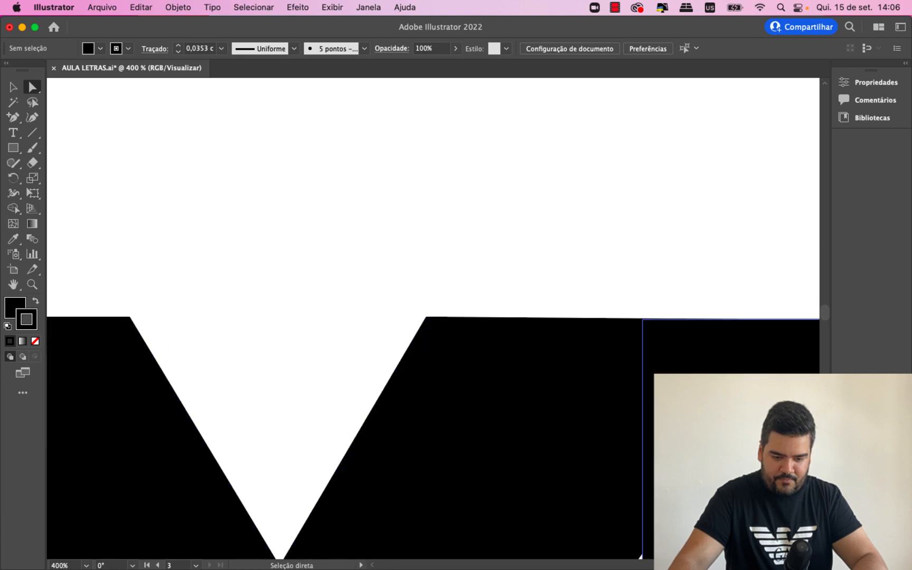
click(545, 414)
drag(428, 326, 428, 320)
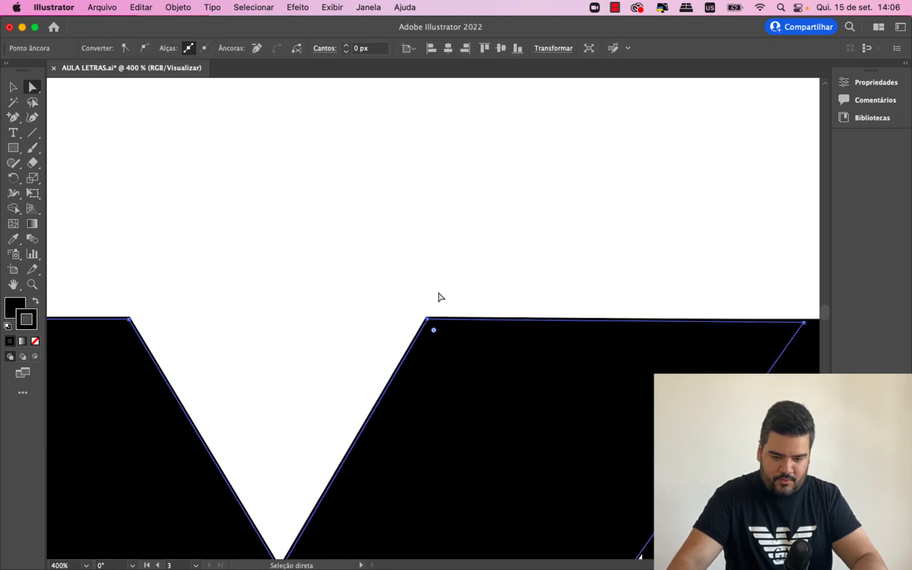
click(441, 272)
- Draw a black upright rectangle in the empty space to the left of the XL monogram
scroll(440, 271, left, 10)
key(super+minus)
key(super+minus)
key(super+minus)
key(super+minus)
key(super+minus)
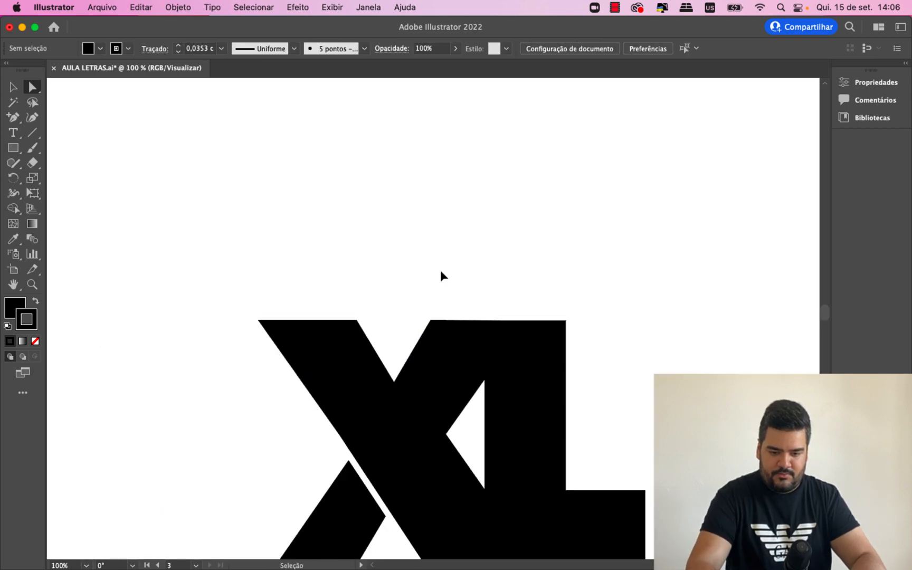
key(super+plus)
scroll(437, 309, down, 5)
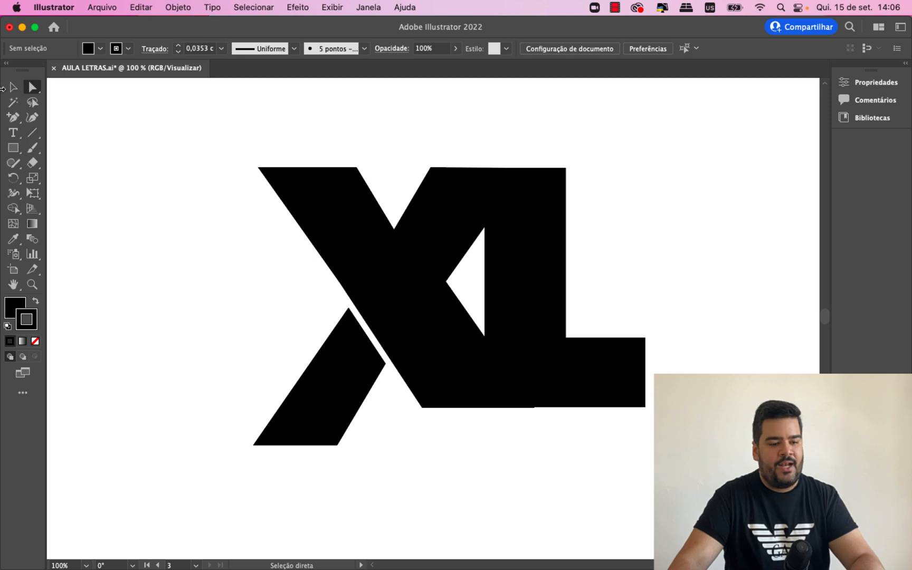
click(13, 148)
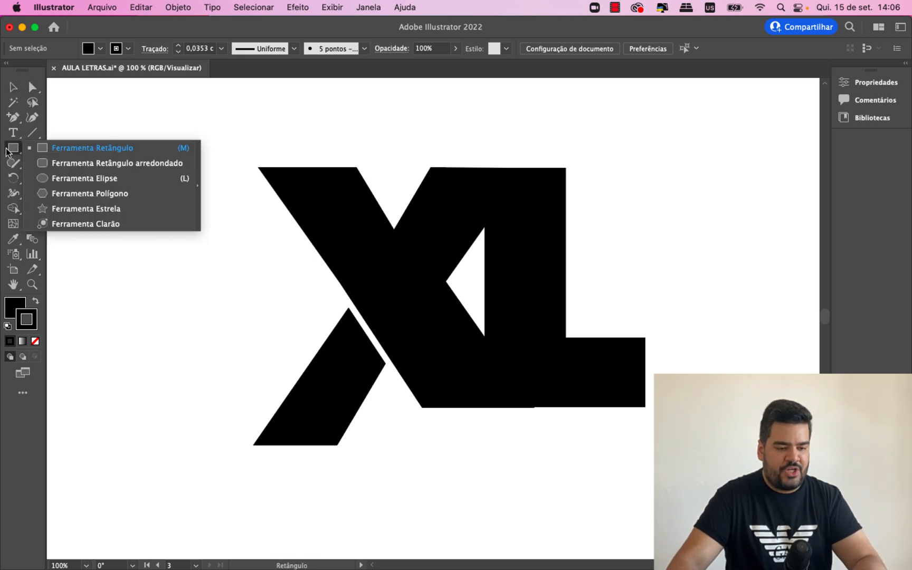
click(78, 147)
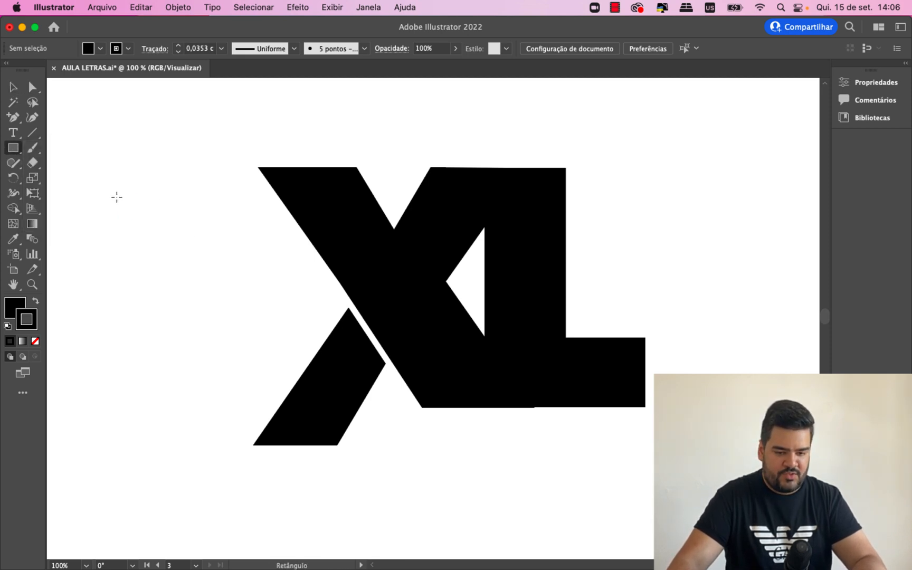
drag(120, 201, 226, 328)
key(v)
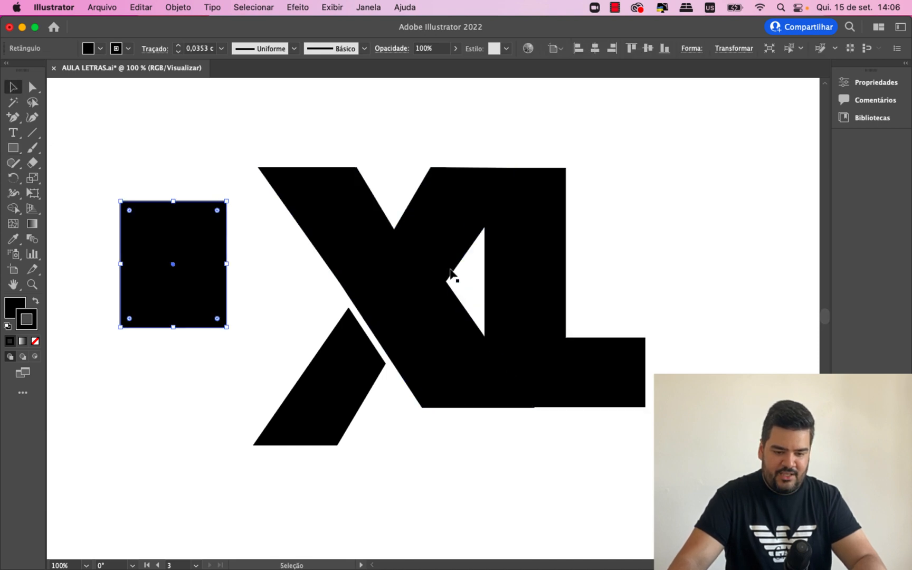
- Unite the L and the main X shape into one shape with Pathfinder, close its panel, and deselect
click(507, 267)
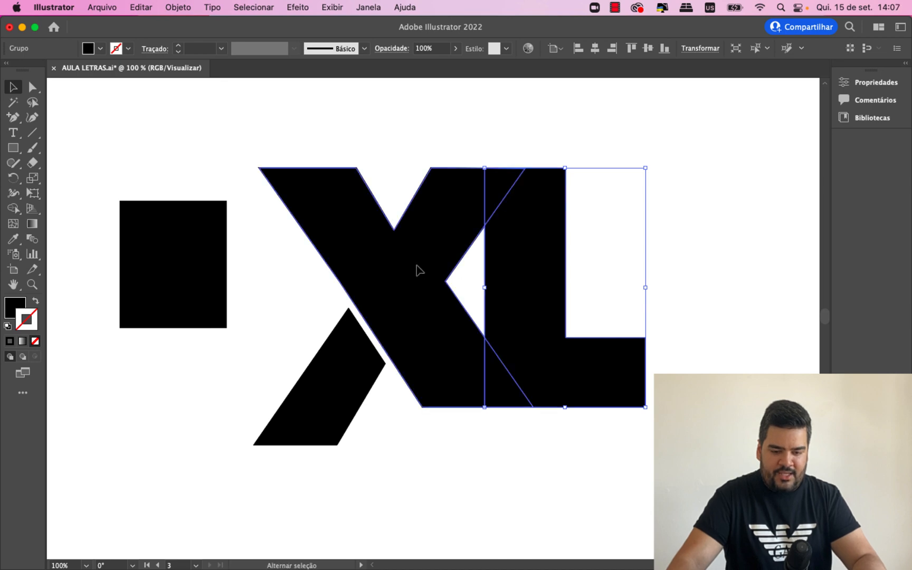
shift+click(414, 264)
click(368, 8)
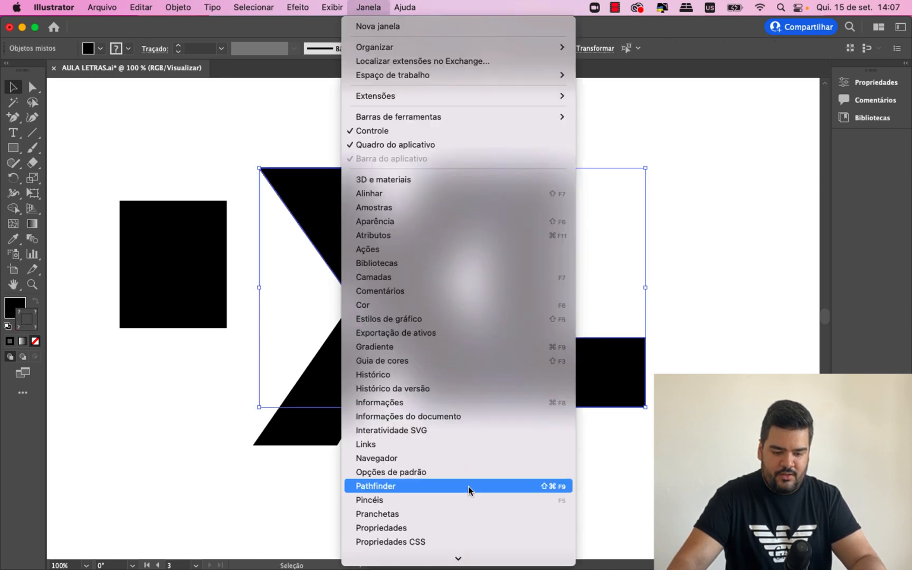
click(454, 486)
click(654, 184)
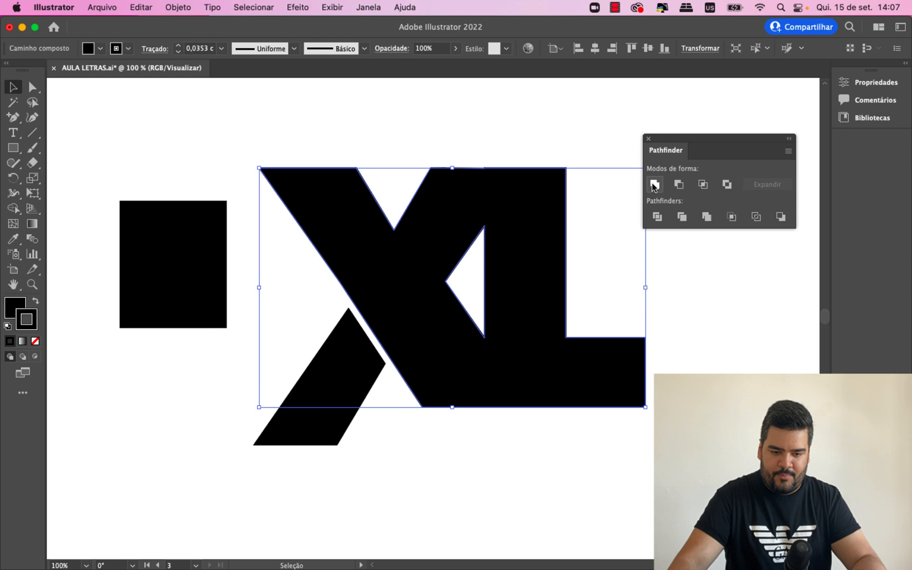
click(648, 139)
click(670, 190)
- Remove the rectangle's stroke and set its fill to orange #FF7900
click(195, 280)
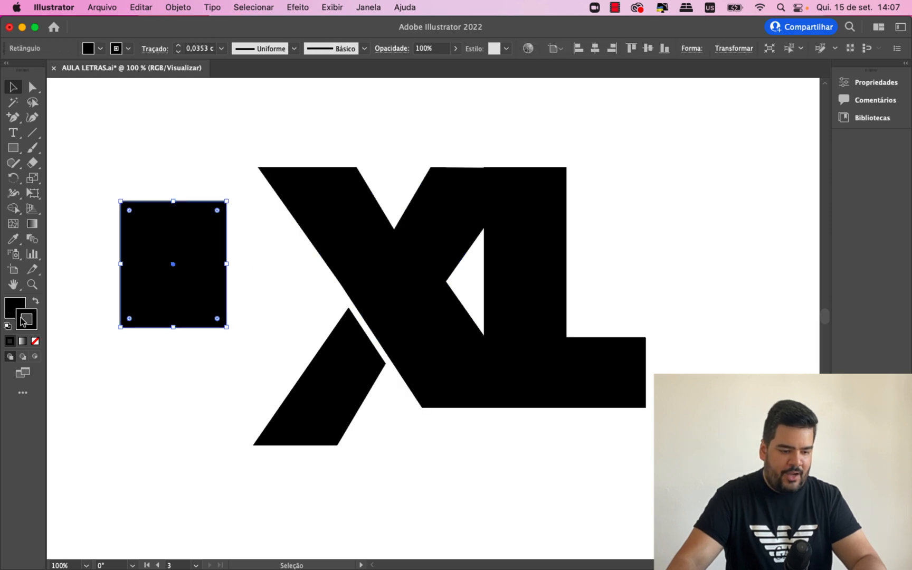
click(35, 341)
double_click(14, 307)
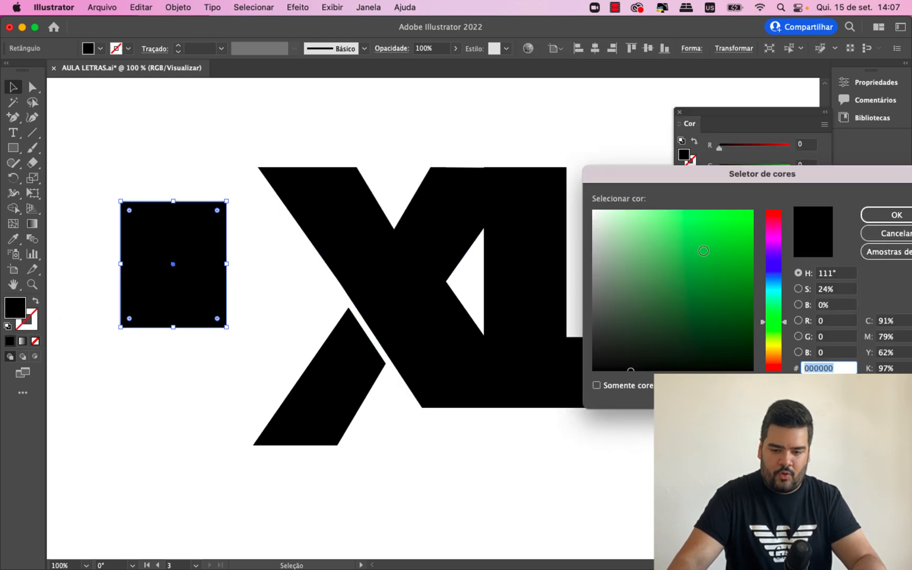
drag(776, 348, 777, 364)
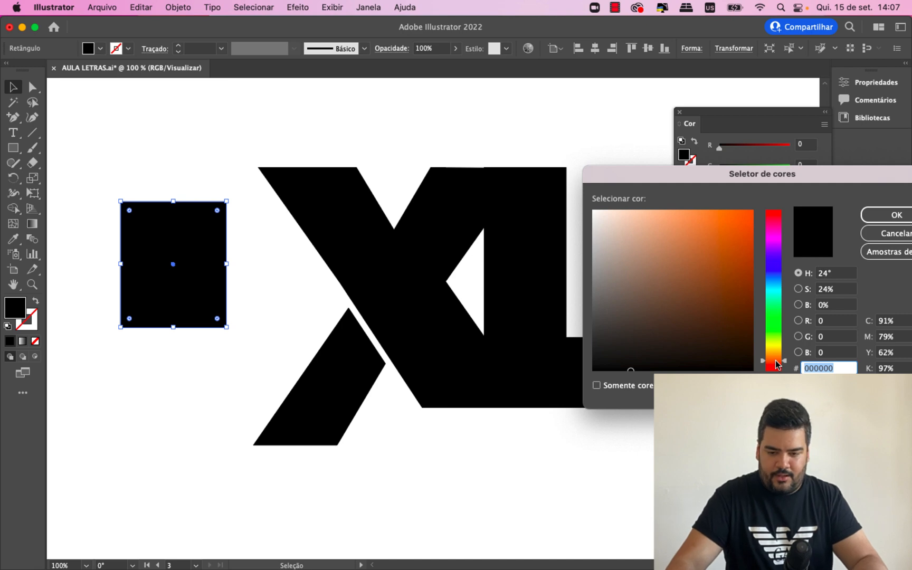
text(EF6100)
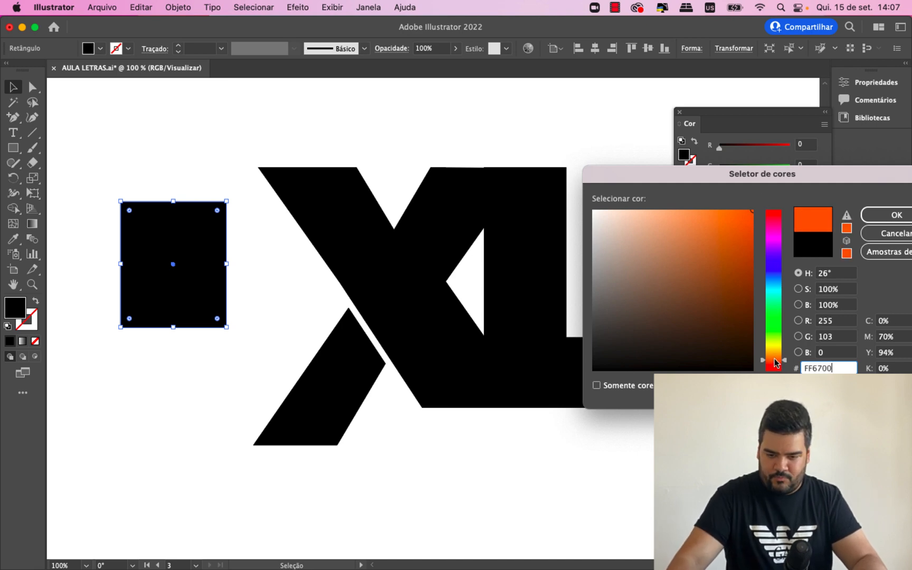
drag(777, 363, 775, 358)
key(Return)
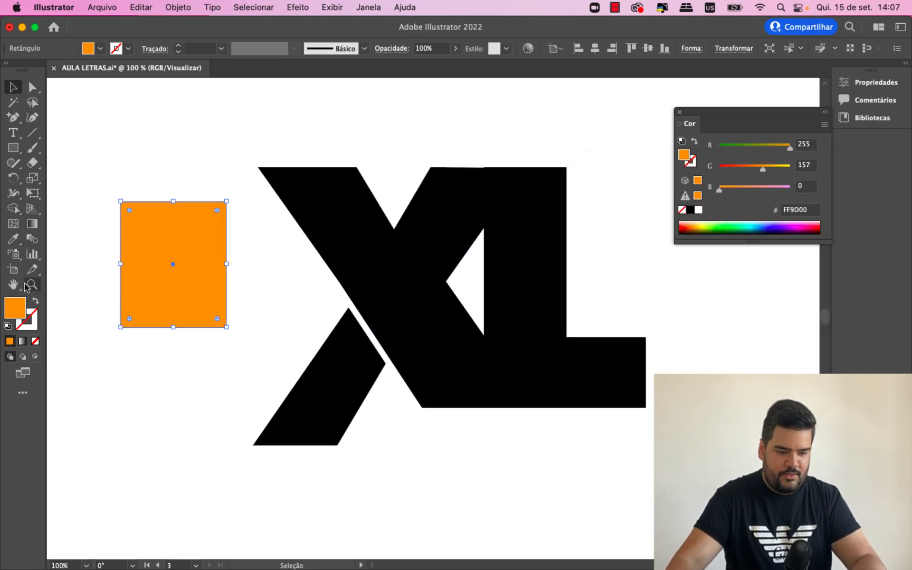
double_click(27, 309)
drag(778, 359, 779, 362)
key(Return)
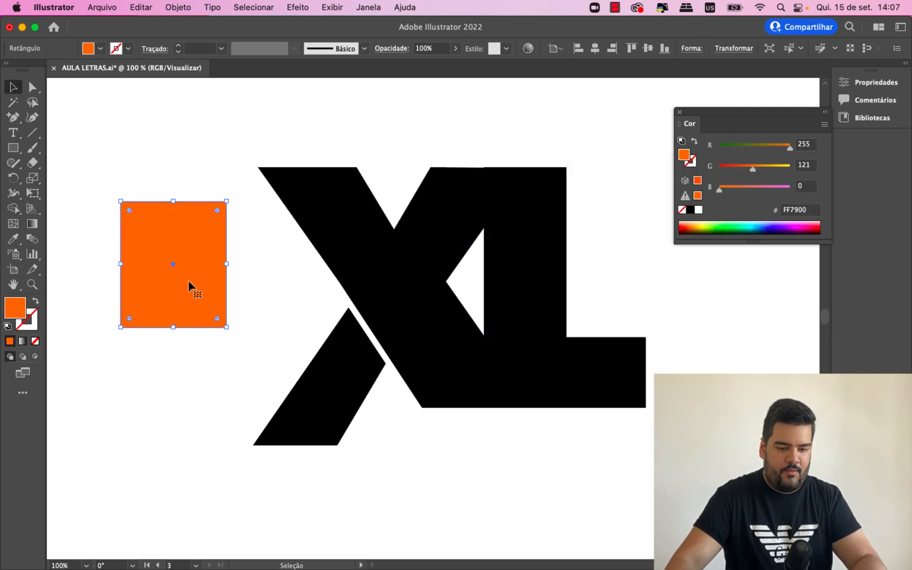
- Move the orange rectangle over the monogram's triangular opening, send it behind the black shape, and deselect it
drag(189, 286, 494, 300)
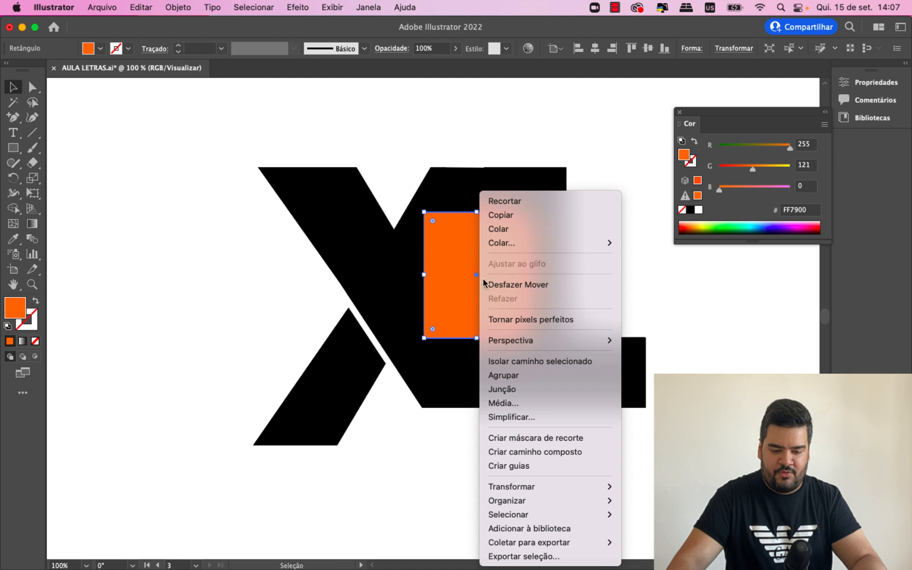
mouse_move(560, 502)
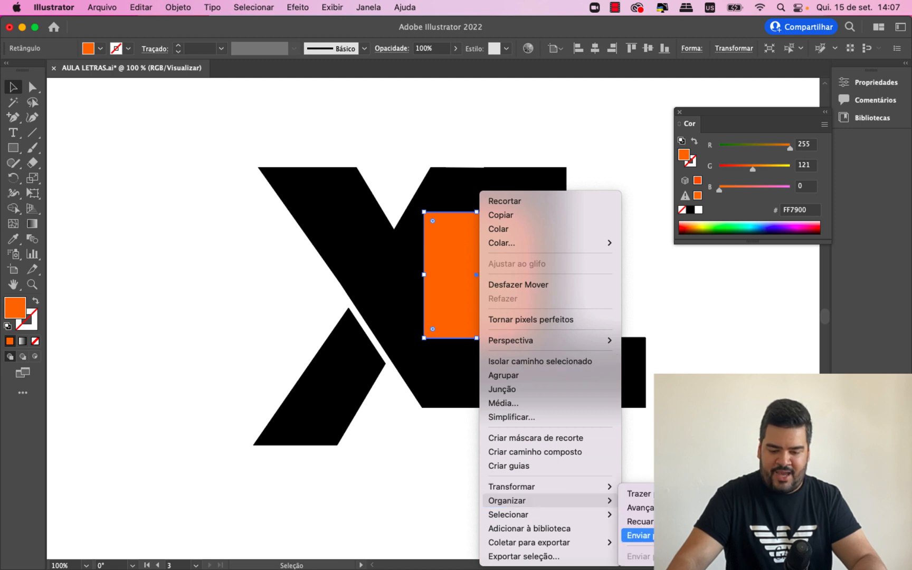
click(638, 536)
click(438, 458)
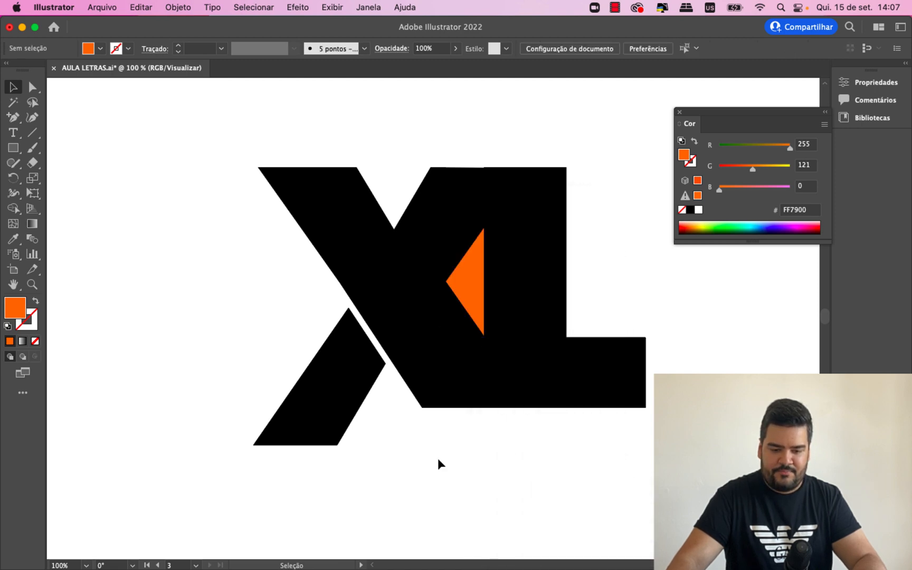
click(474, 287)
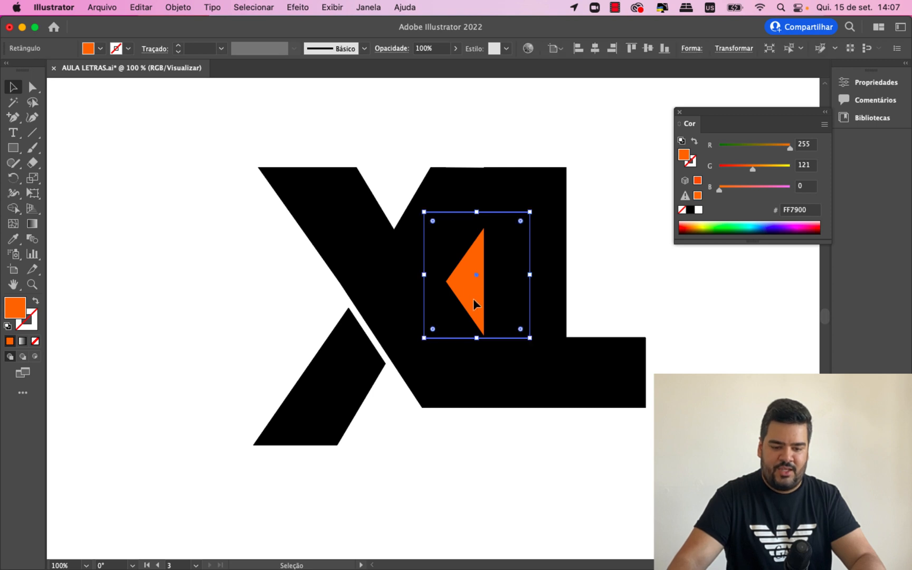
drag(474, 300, 474, 306)
click(132, 262)
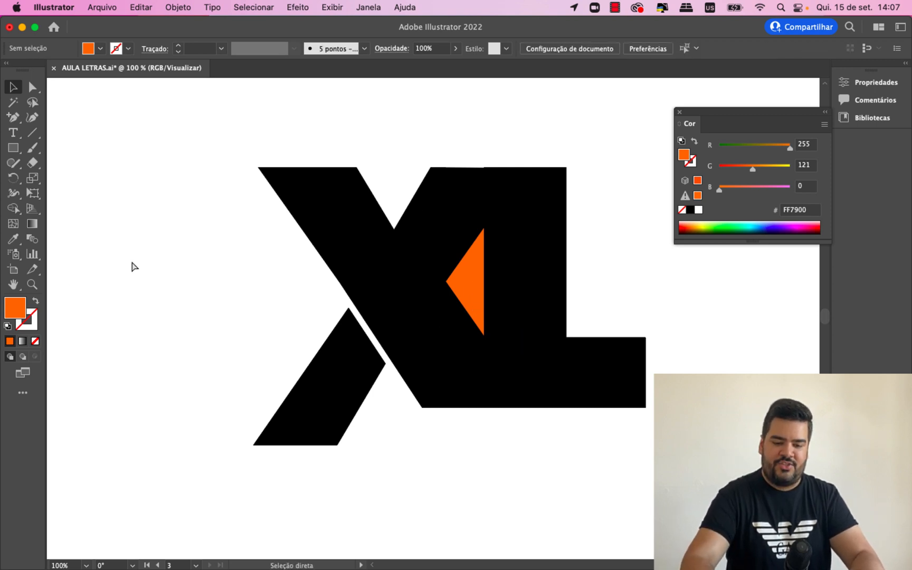
- Shift the orange rectangle slightly right and down behind the black shape, keeping the triangular opening fully covered
key(super+equal)
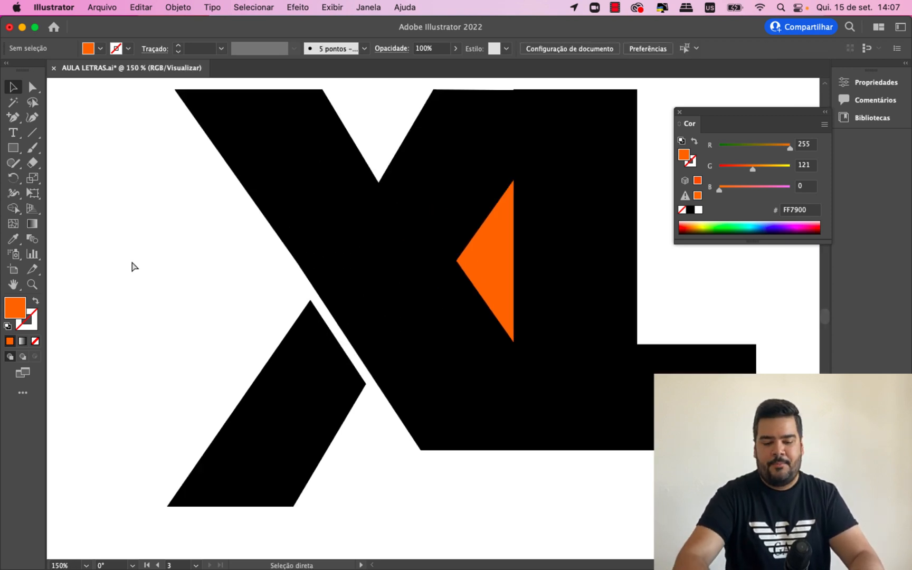
key(super+minus)
key(super+minus)
key(super+minus)
key(super+equal)
key(super+equal)
drag(475, 299, 497, 299)
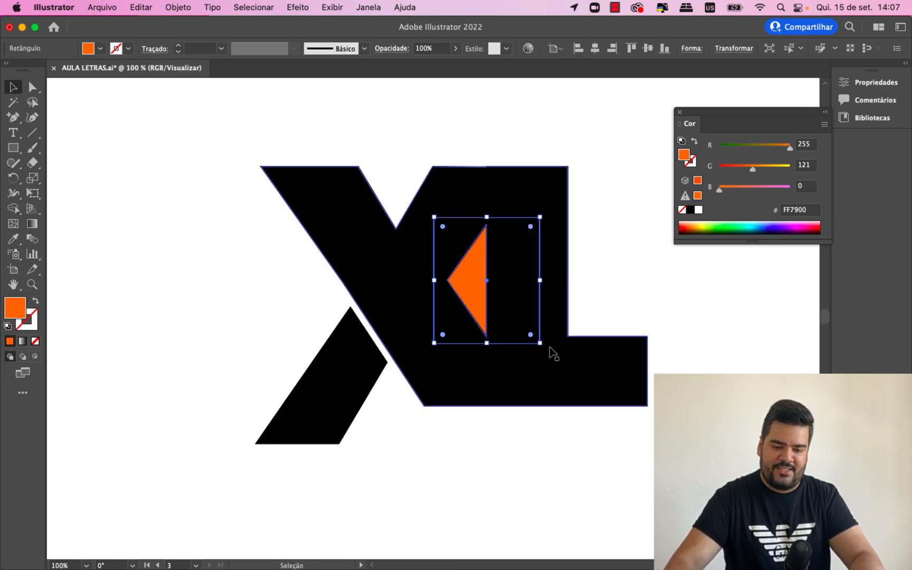
drag(550, 352, 170, 313)
key(super+z)
drag(559, 382, 235, 306)
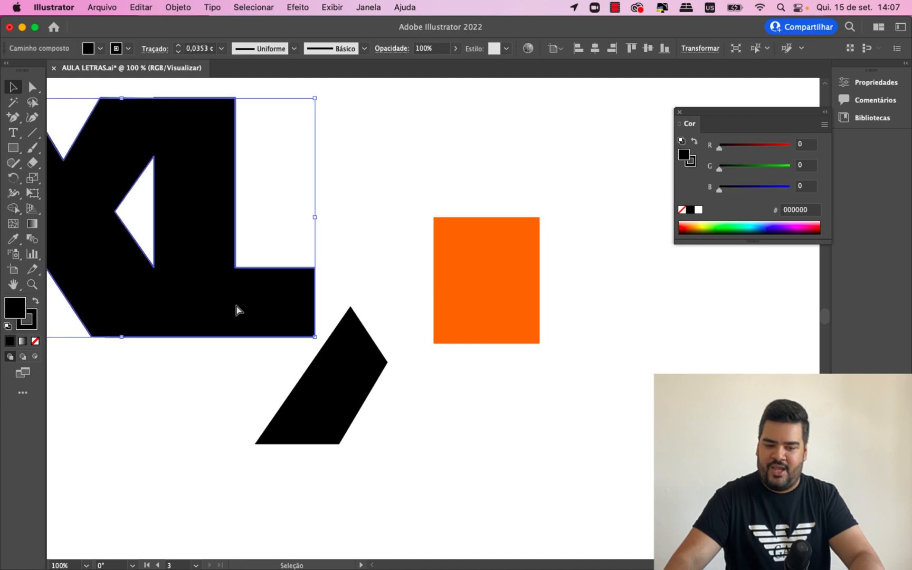
key(super+z)
click(208, 291)
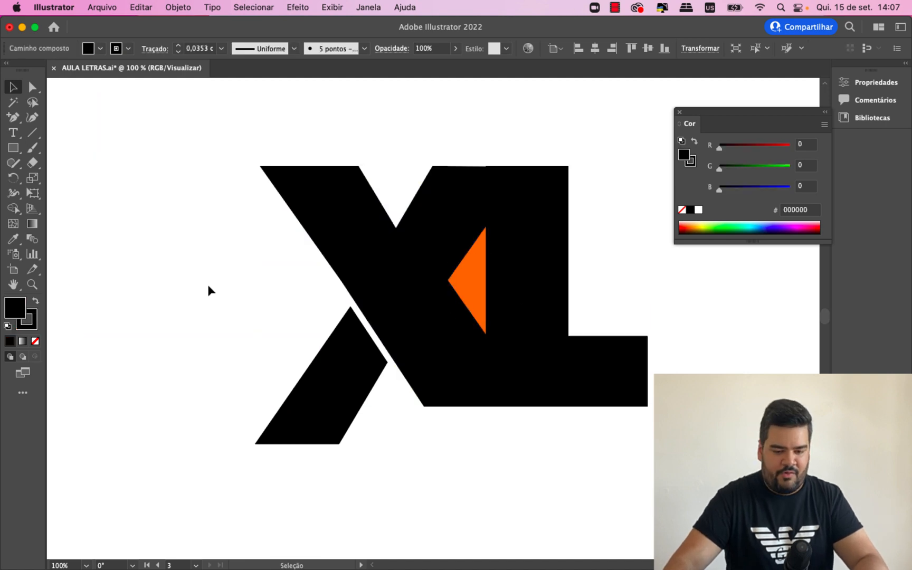
- Divide the orange rectangle and the main black XL shape with Pathfinder, and deselect the result
click(473, 285)
shift+click(495, 183)
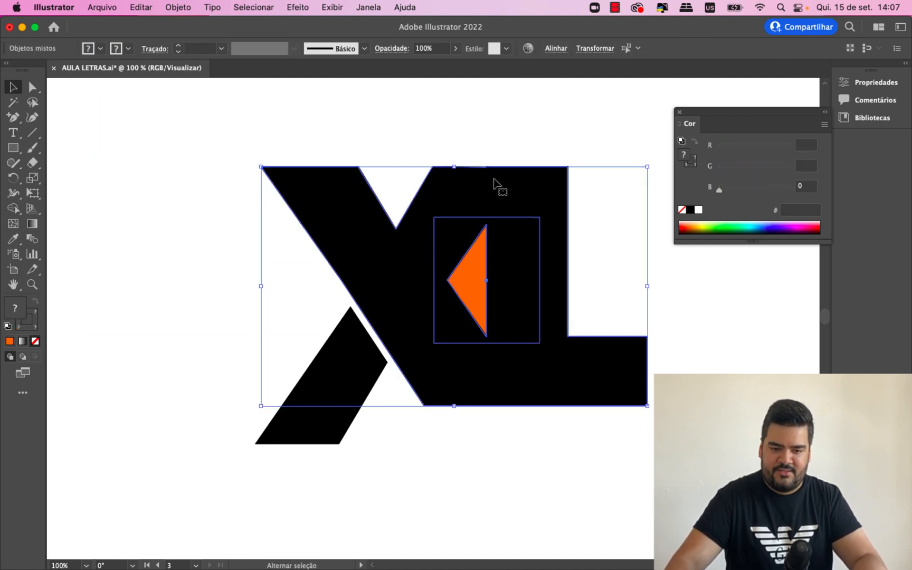
click(382, 7)
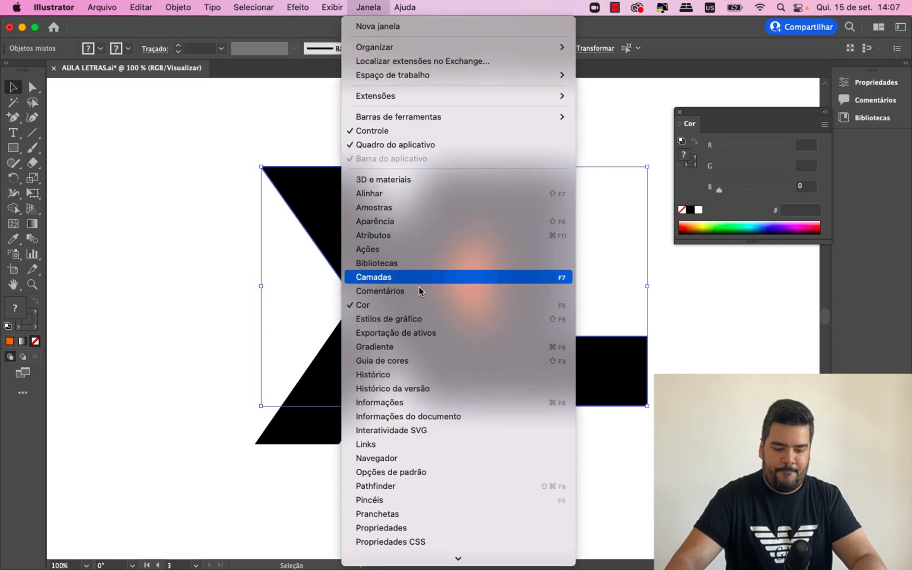
click(447, 487)
click(657, 217)
click(662, 310)
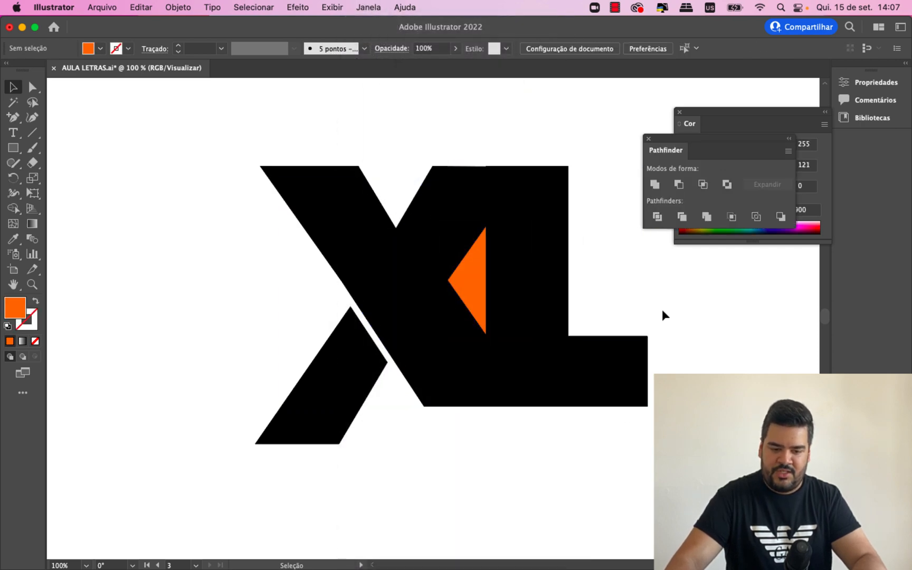
- Isolate the divided group and move the orange triangle out to the empty space left of the monogram
double_click(469, 281)
drag(468, 285, 155, 286)
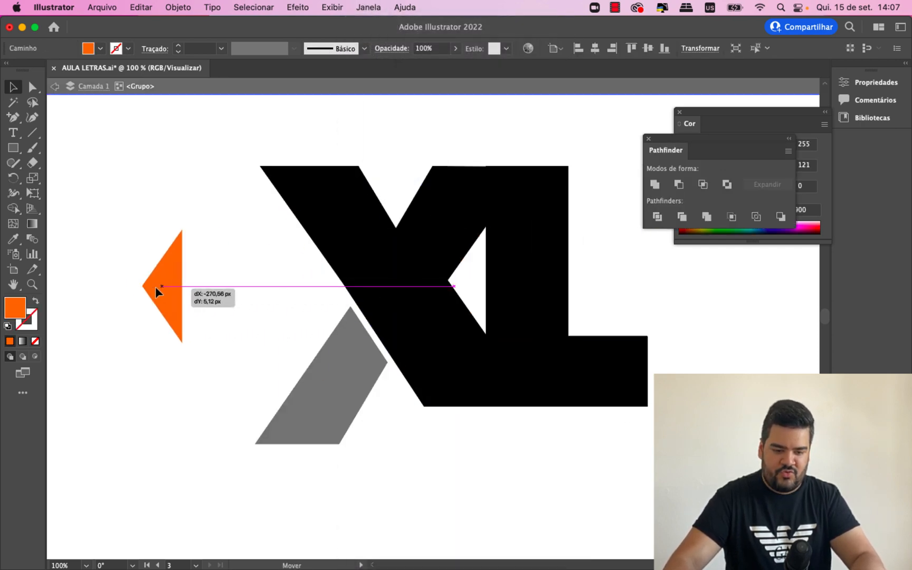
double_click(153, 391)
drag(445, 359, 492, 223)
key(super+z)
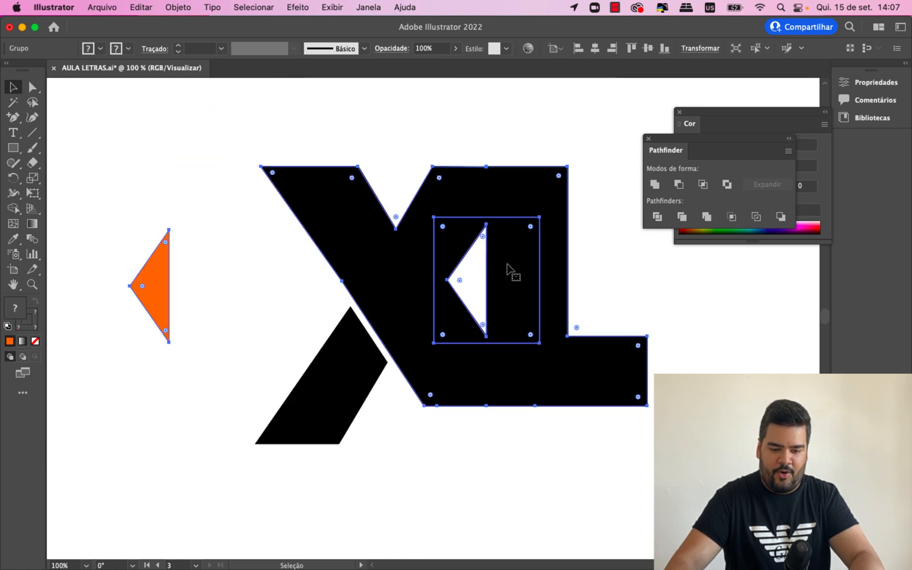
- Unite the divided black pieces into one shape, move the orange triangle back into its opening, and leave group isolation
double_click(517, 358)
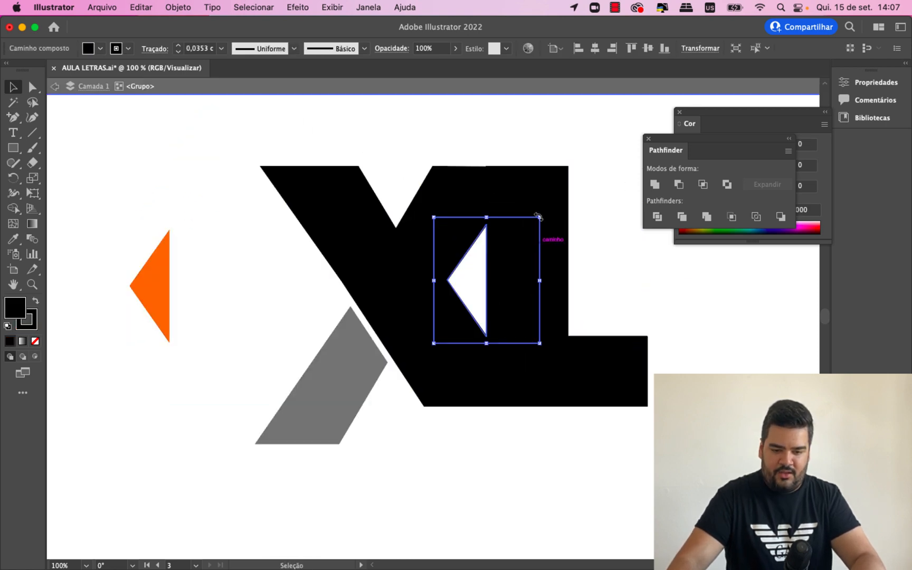
click(655, 184)
click(322, 332)
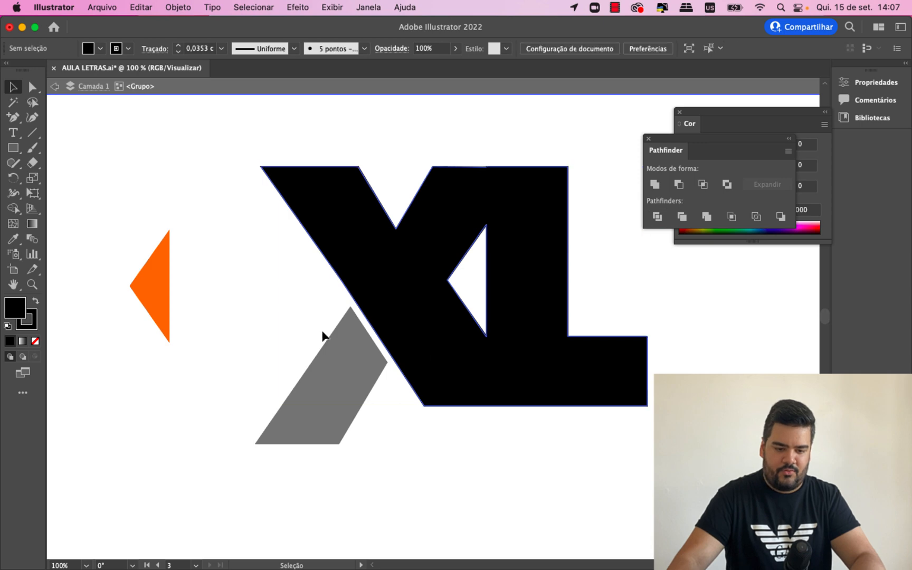
drag(163, 297, 484, 289)
double_click(560, 483)
- Draw a vertical line across the L's foot, from the inner corner straight down to its lower edge
key(super+minus)
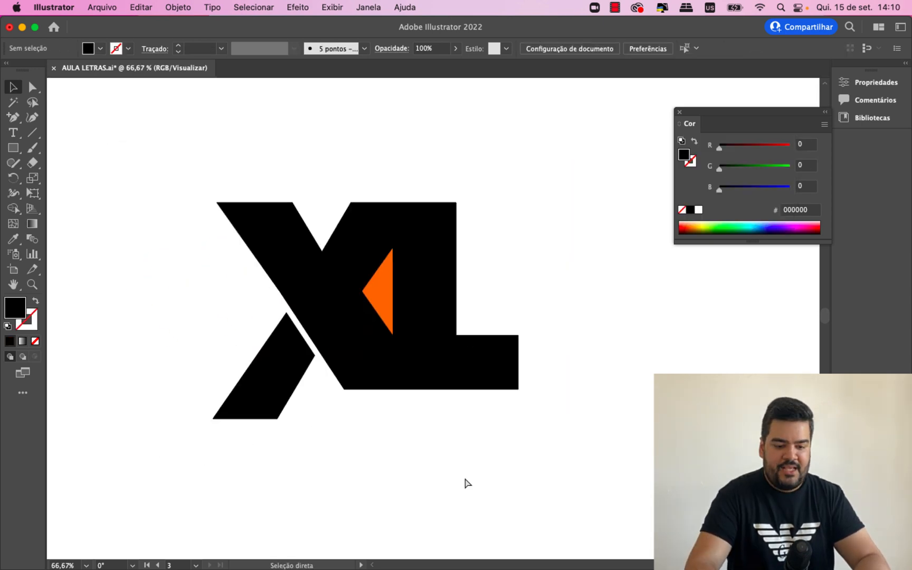
key(super+equal)
key(super+equal)
key(super+minus)
key(super+equal)
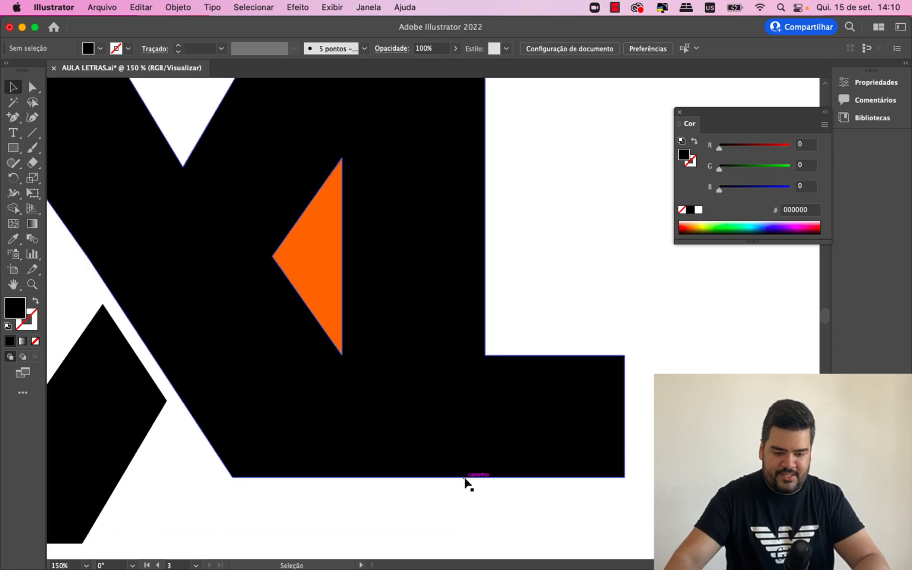
click(519, 401)
scroll(412, 350, down, 3)
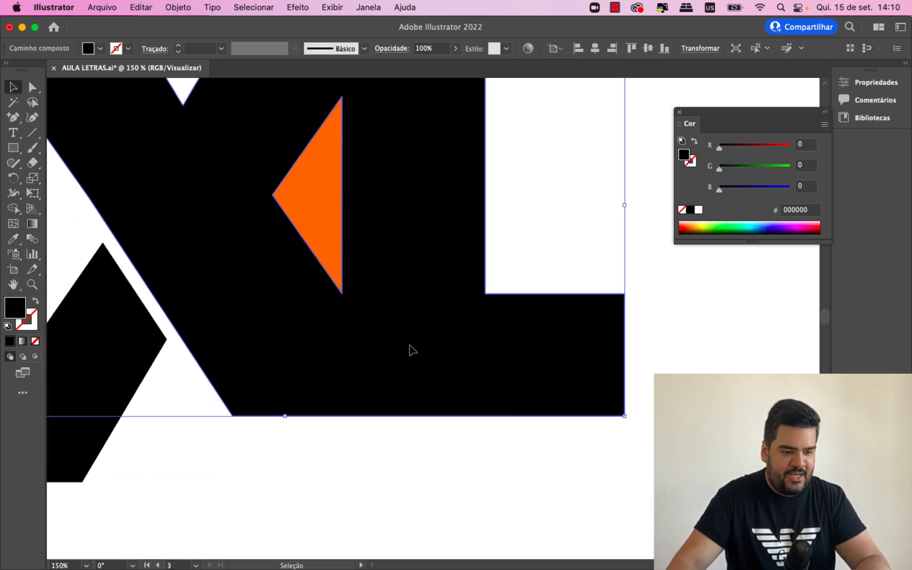
click(36, 133)
drag(485, 294, 485, 416)
- Divide the main black shape along the vertical line with Pathfinder, ungroup the pieces, and deselect them
click(12, 87)
shift+click(471, 306)
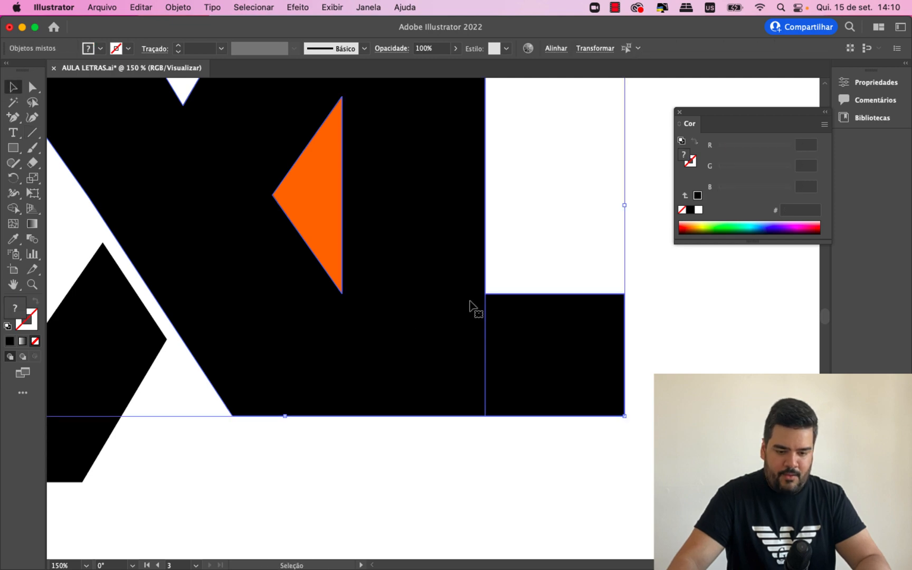
click(369, 8)
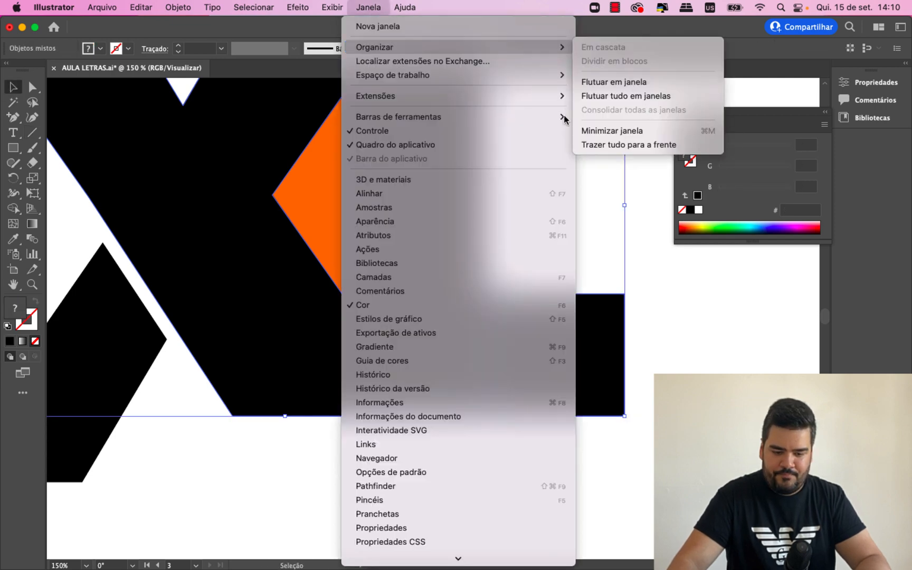
click(459, 481)
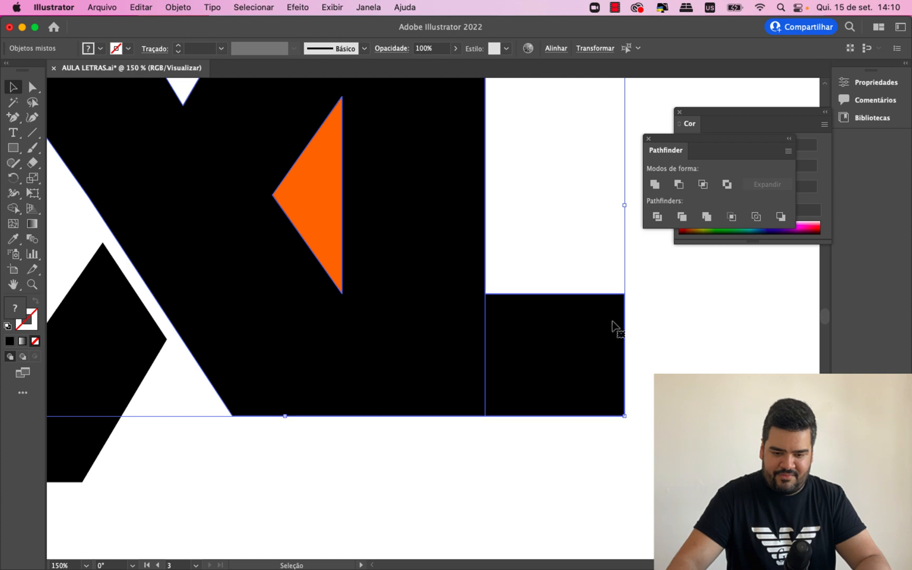
click(657, 216)
right_click(508, 344)
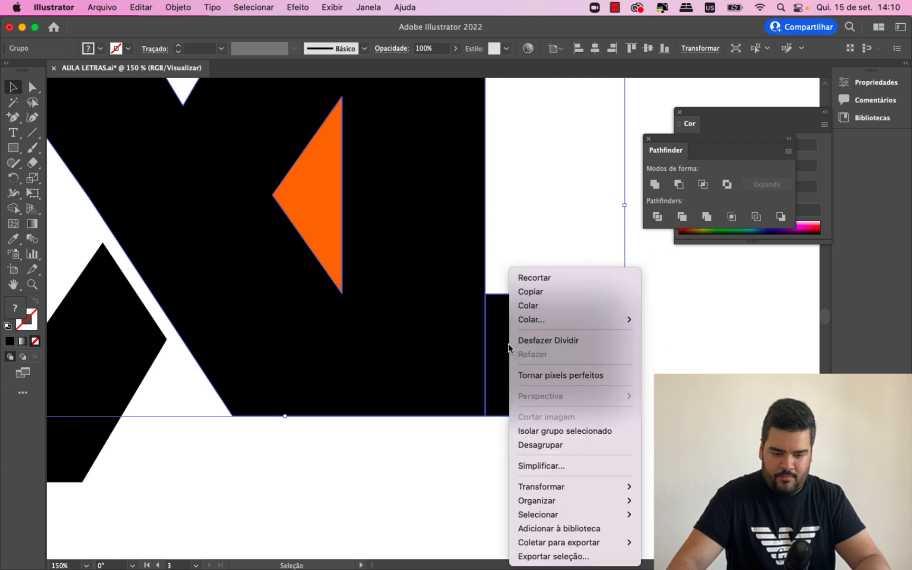
click(536, 444)
click(561, 476)
- Move the separated foot of the L to the right, leaving a narrow gap beside the stem, and deselect it
drag(547, 387, 558, 386)
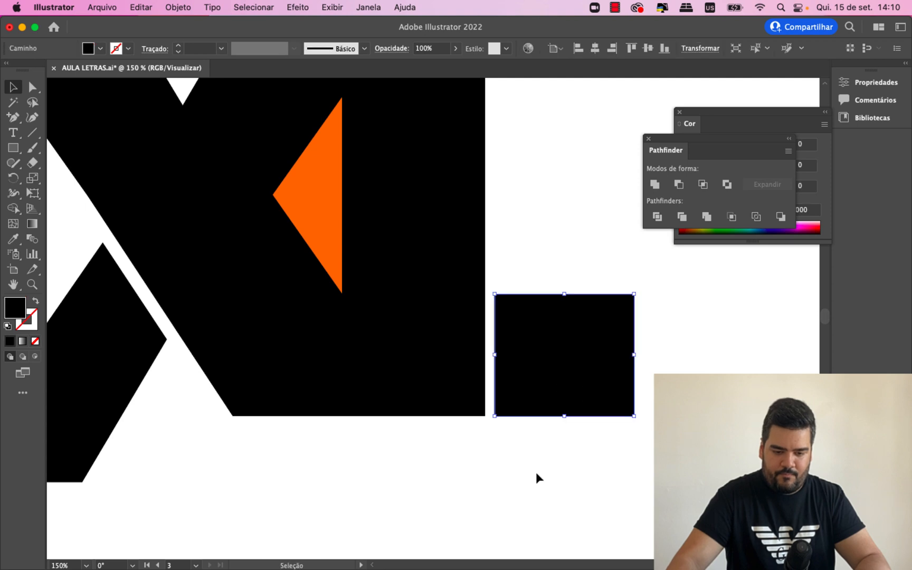
click(536, 472)
key(super+minus)
key(super+minus)
key(super+minus)
key(super+equal)
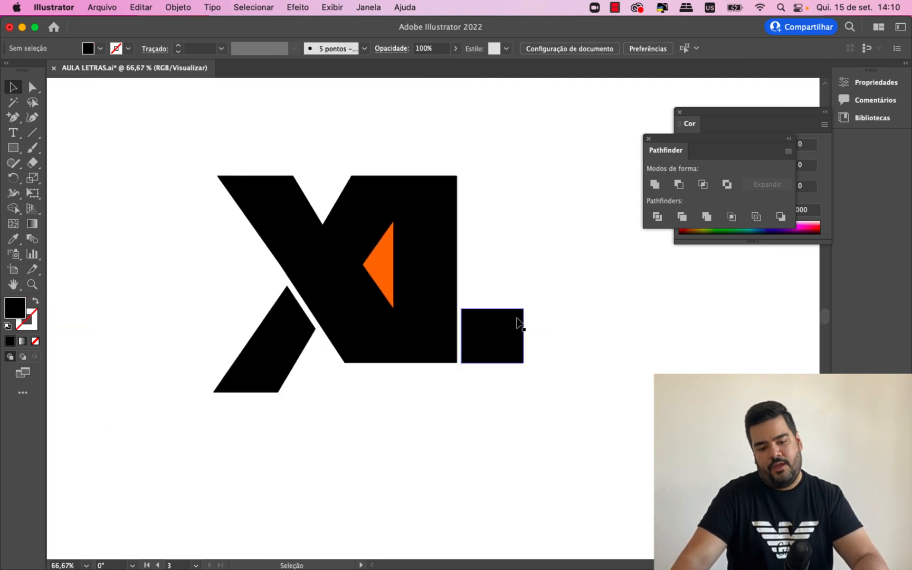
mouse_move(501, 343)
mouse_down()
mouse_move(515, 343)
mouse_move(485, 347)
mouse_move(492, 351)
mouse_up()
click(544, 427)
click(475, 414)
click(331, 438)
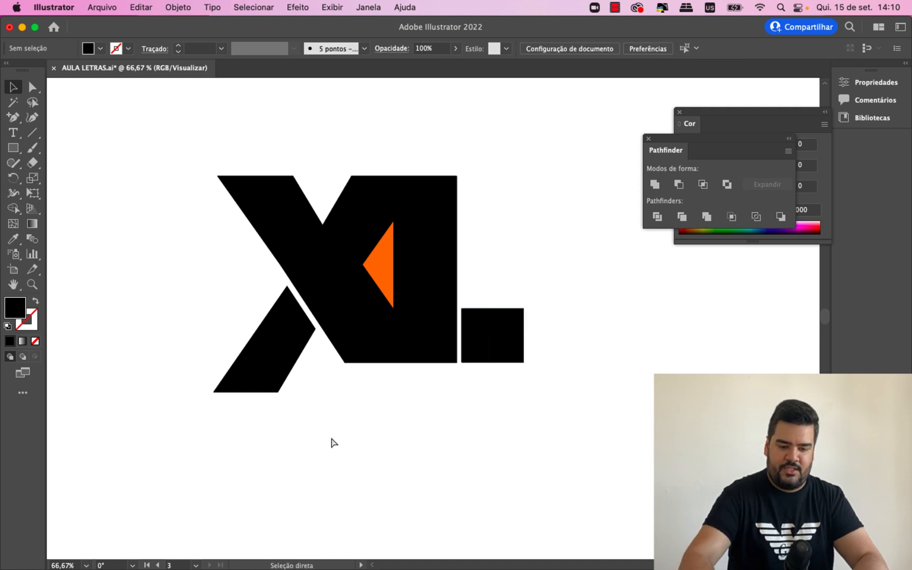
- Move the X's detached lower leg slightly up and right to narrow its gap to the diagonal, and deselect it
key(super+1)
drag(189, 347, 189, 346)
key(super+equal)
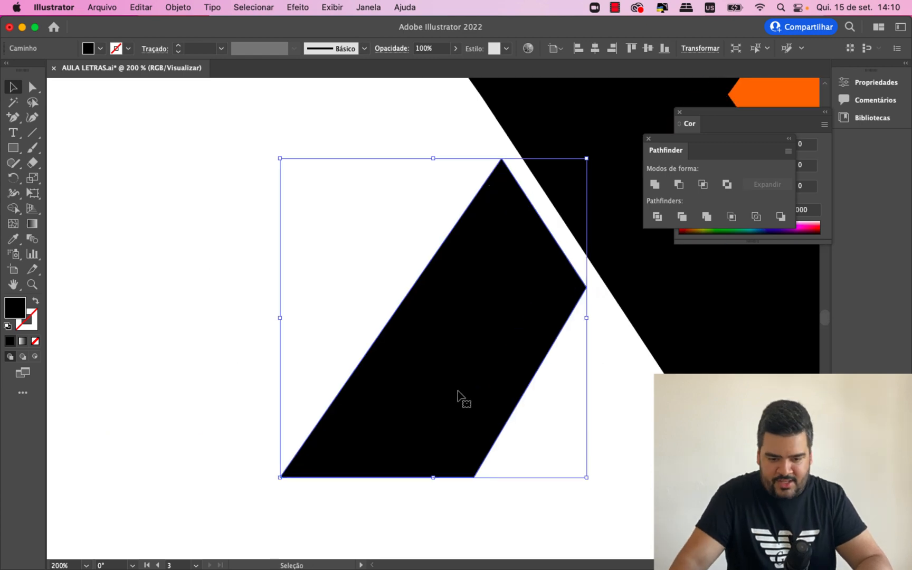
drag(458, 392, 461, 389)
click(593, 495)
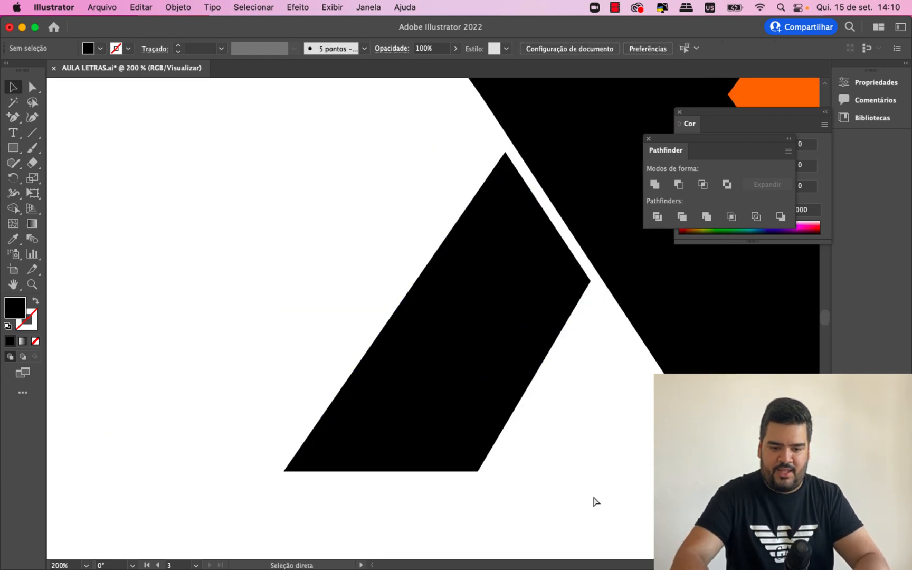
key(super+0)
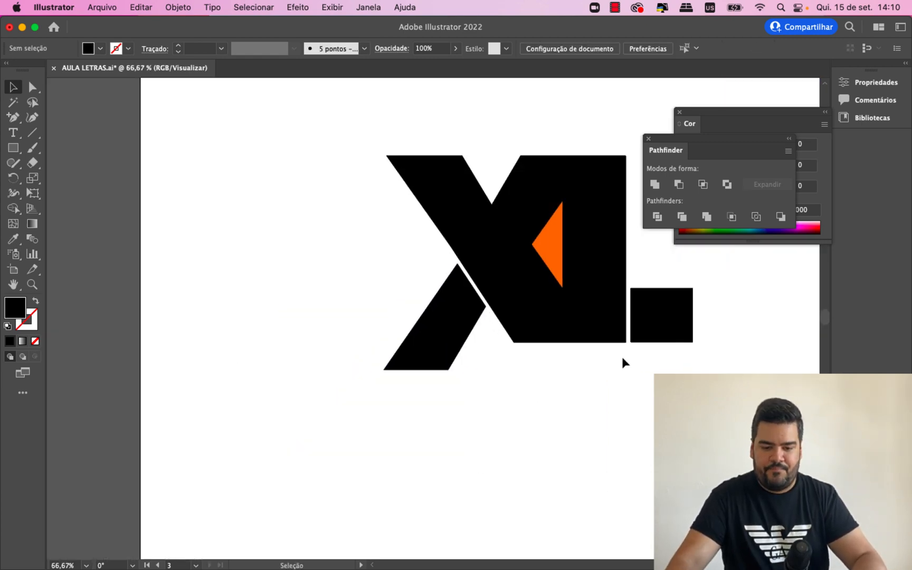
- Close the Pathfinder and Color panels
scroll(622, 357, up, 3)
click(648, 138)
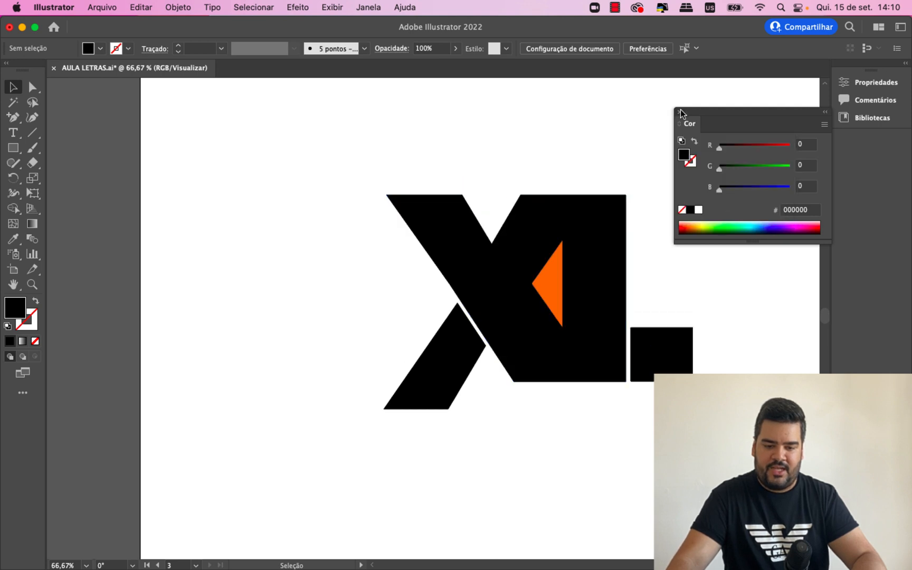
click(680, 112)
scroll(433, 317, right, 15)
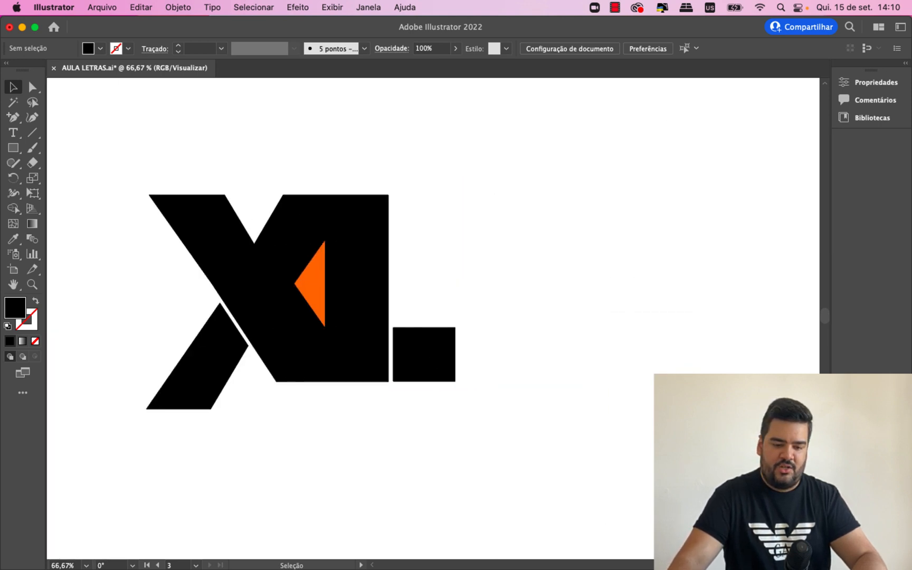
scroll(433, 316, left, 5)
click(448, 355)
drag(417, 355, 403, 355)
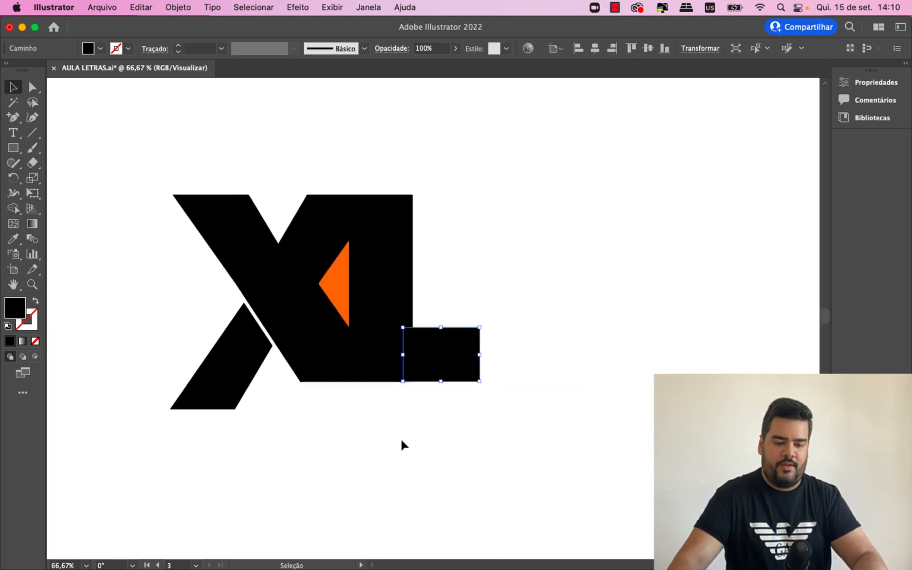
click(402, 440)
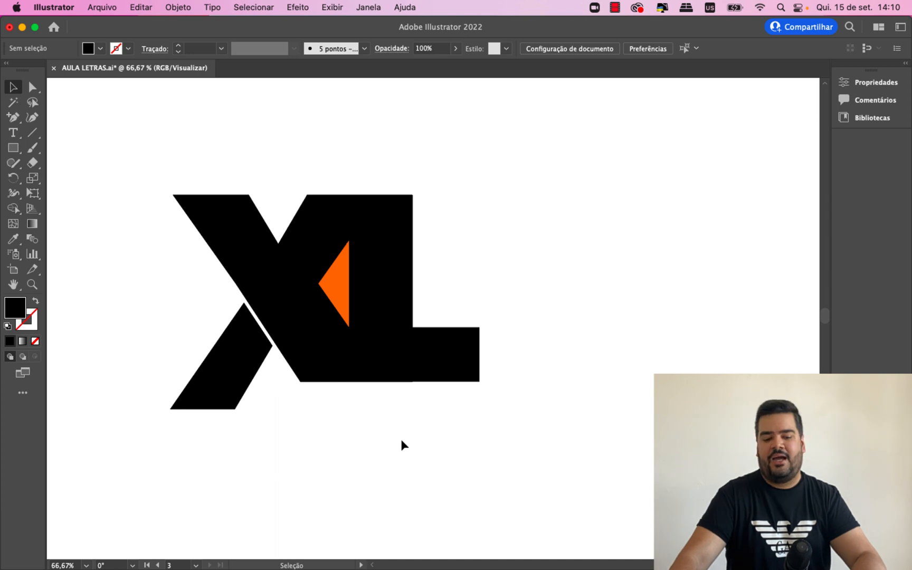
key(super+z)
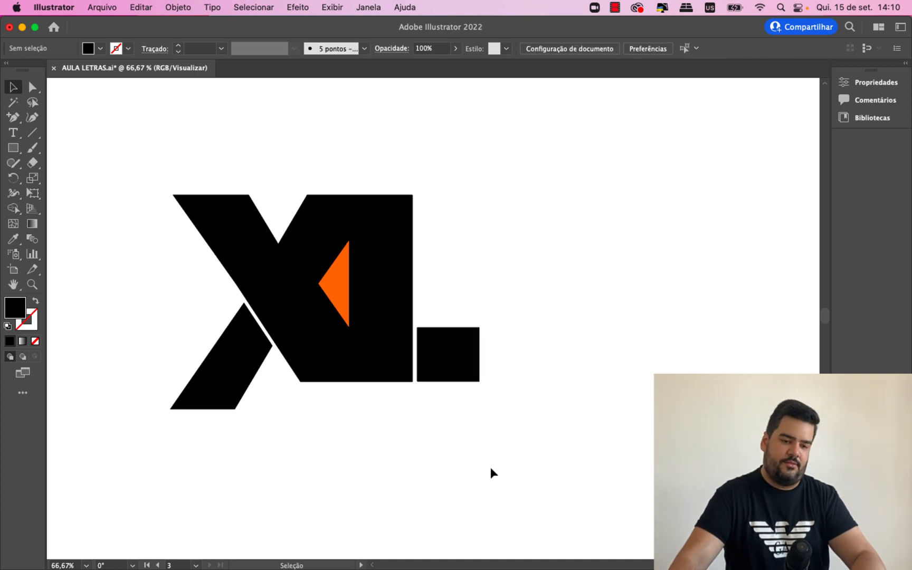
- Move the L's separated foot slightly left to narrow its gap to the stem, and deselect it
click(442, 363)
key(super+equal)
key(super+equal)
key(super+equal)
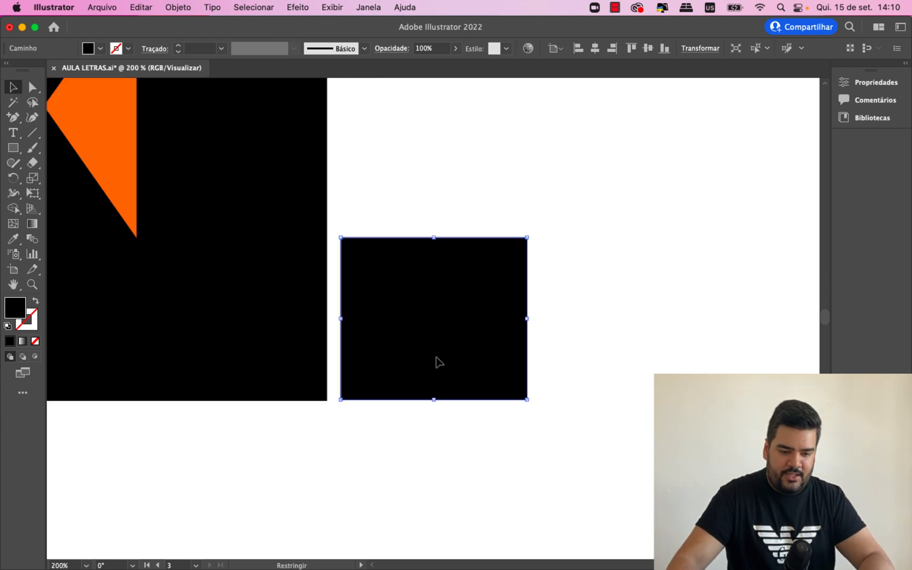
drag(439, 363, 433, 363)
click(466, 479)
key(super+minus)
key(super+minus)
key(super+minus)
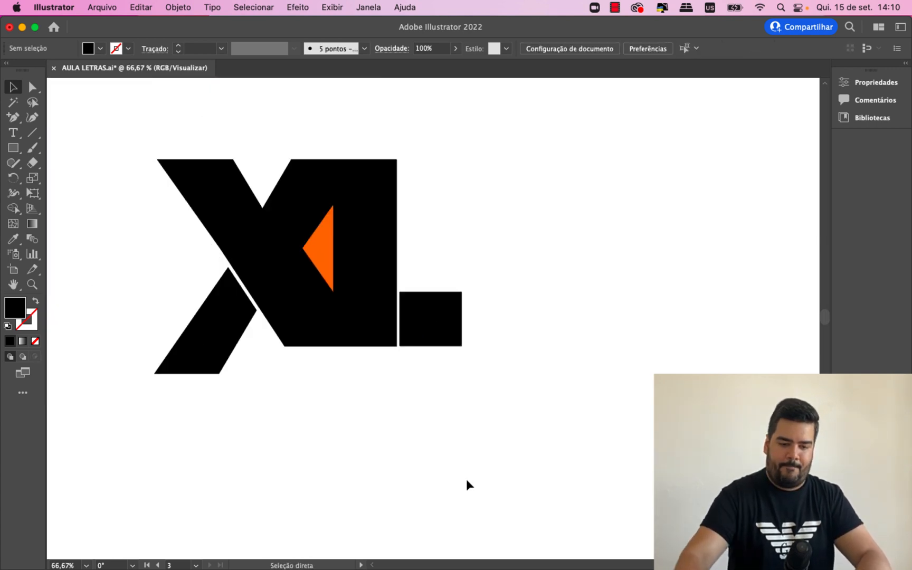
- Widen the L's separated foot slightly by extending its outer edge to the right, and deselect it
click(458, 321)
drag(462, 319, 475, 320)
click(518, 387)
key(super+minus)
key(super+minus)
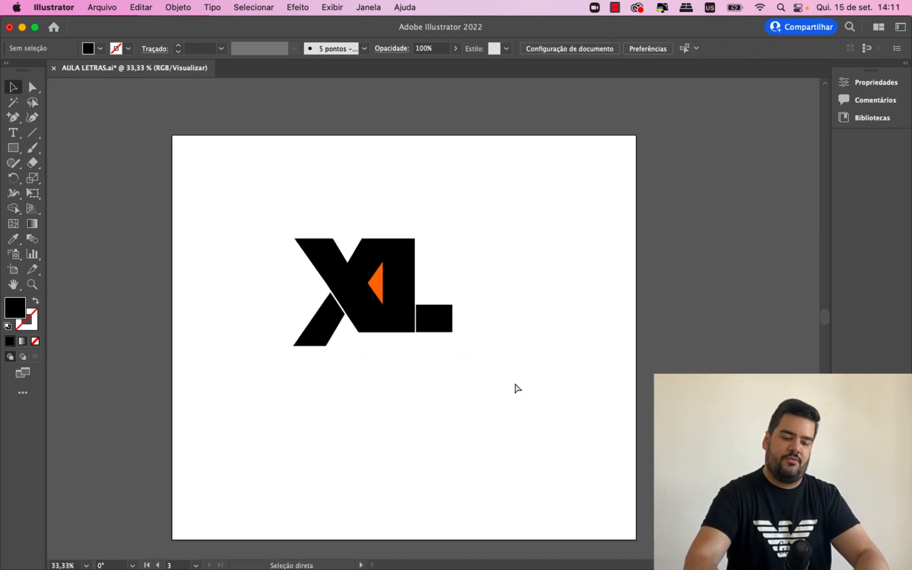
- Move the L's separated foot slightly to the right to widen its gap to the stem, and deselect it
key(super+plus)
key(a)
click(438, 344)
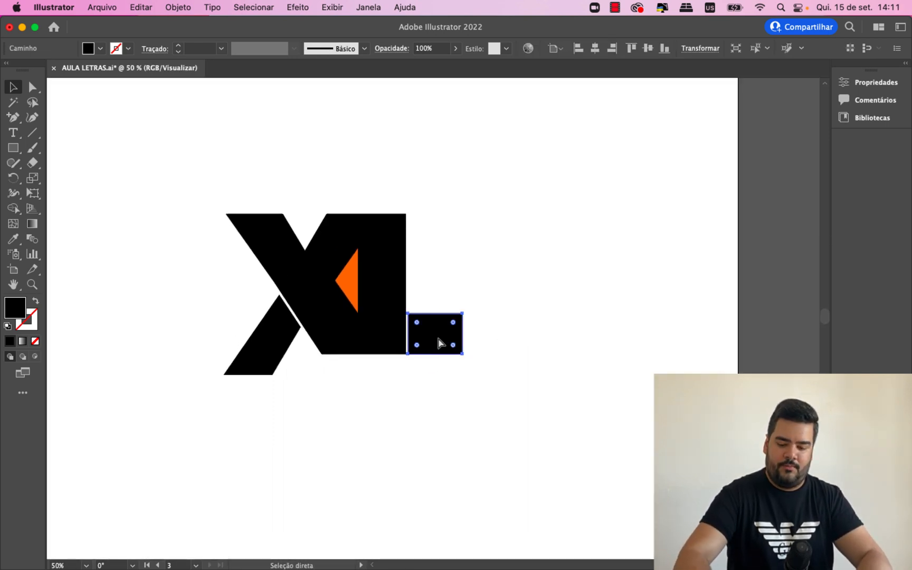
key(super+plus)
key(super+plus)
key(super+plus)
key(super+plus)
key(super+plus)
key(v)
drag(408, 331, 414, 339)
click(415, 460)
key(a)
key(super+minus)
key(super+minus)
key(super+minus)
key(super+minus)
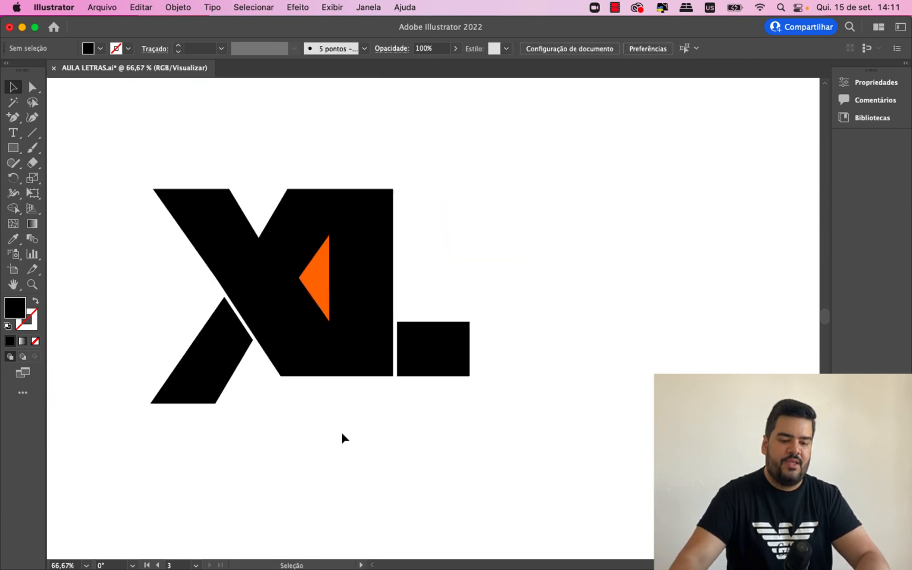
- Try recoloring the monogram's black body, detached X leg and L foot with the triangle's orange
key(v)
scroll(594, 472, left, 5)
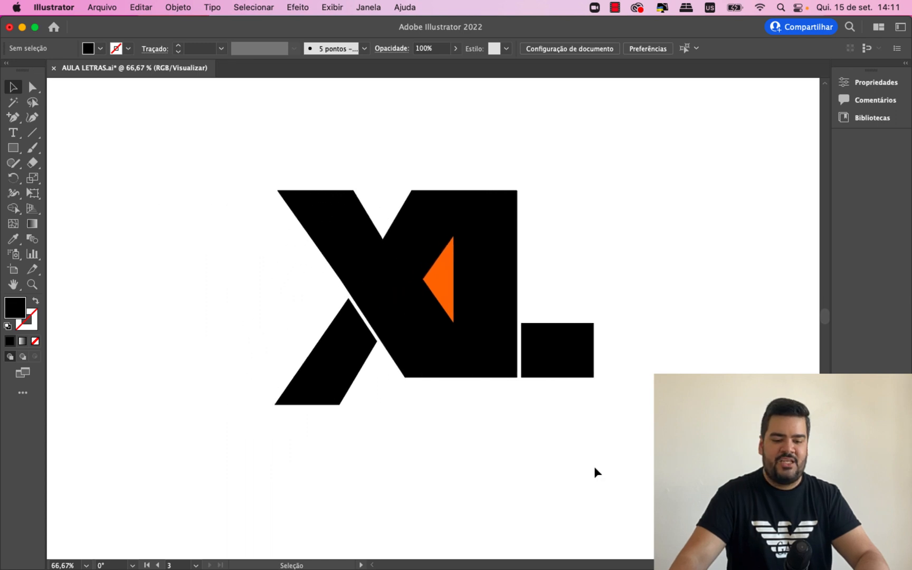
click(443, 286)
click(361, 259)
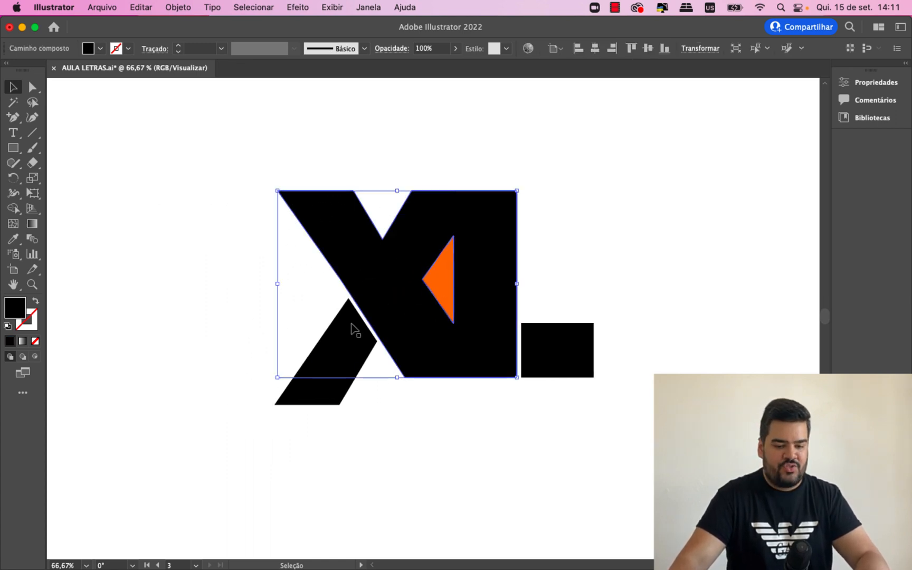
shift+click(333, 359)
shift+click(522, 356)
click(14, 241)
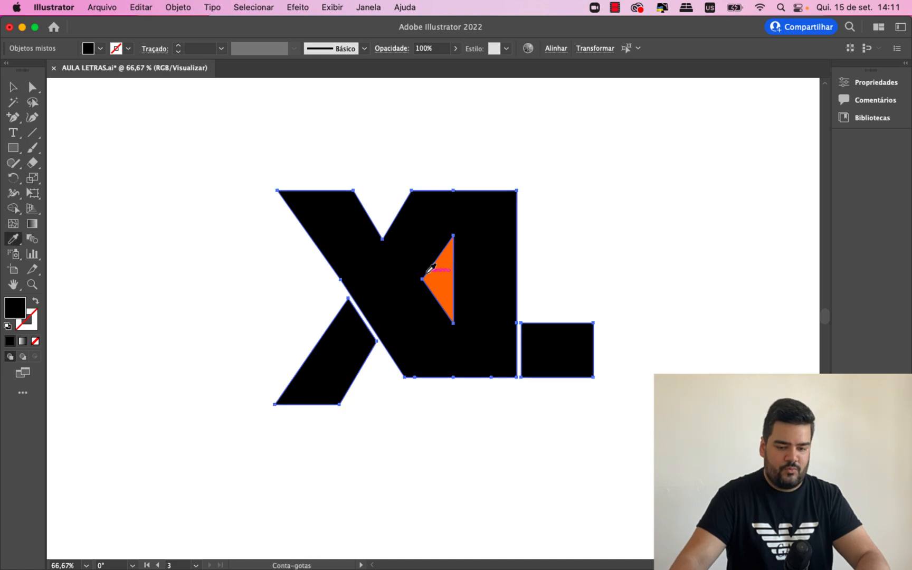
click(452, 278)
click(13, 88)
click(238, 222)
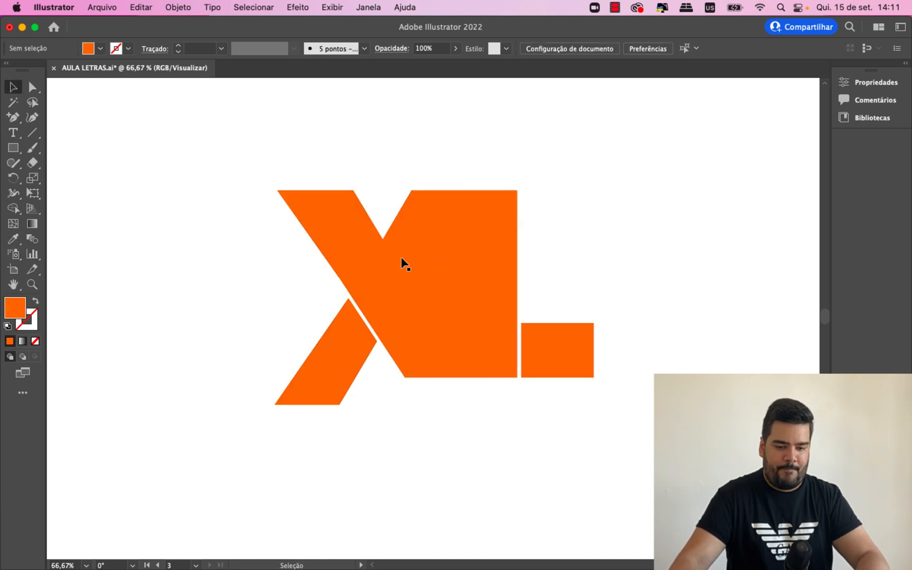
- Try deleting the orange triangle so the monogram's opening is empty
click(442, 277)
key(Delete)
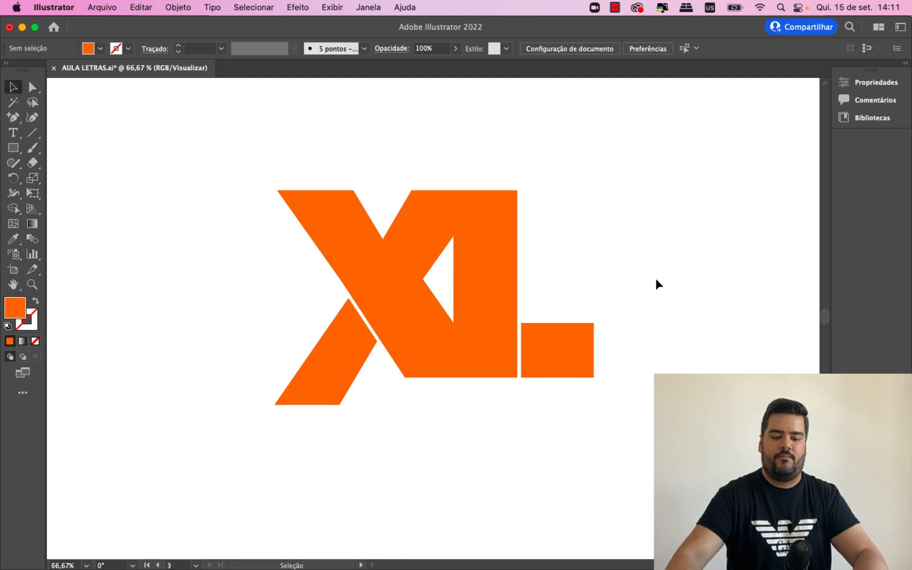
key(super+minus)
key(super+minus)
key(super+minus)
key(super+plus)
key(super+plus)
key(super+plus)
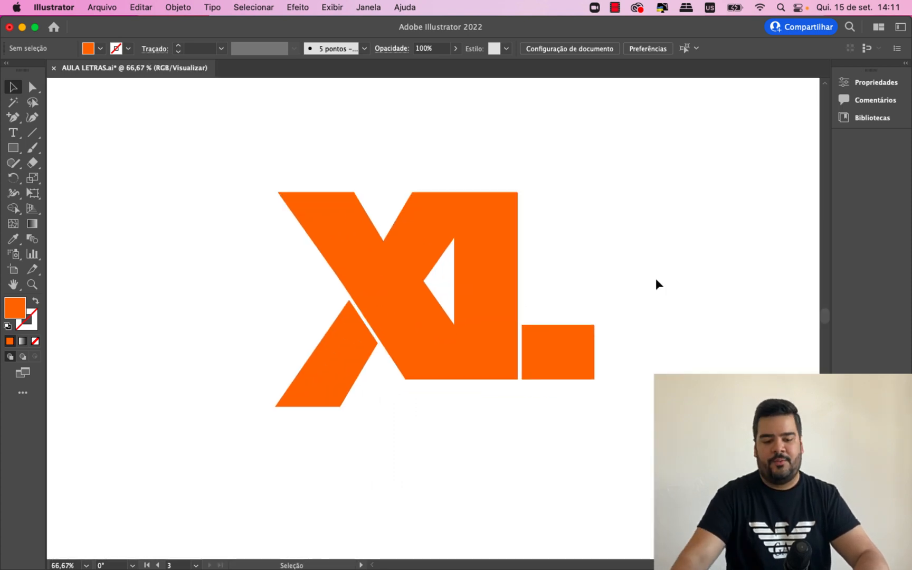
- Undo the triangle deletion and the orange recoloring of the monogram
drag(656, 283, 155, 158)
click(222, 259)
key(super+z)
key(super+z)
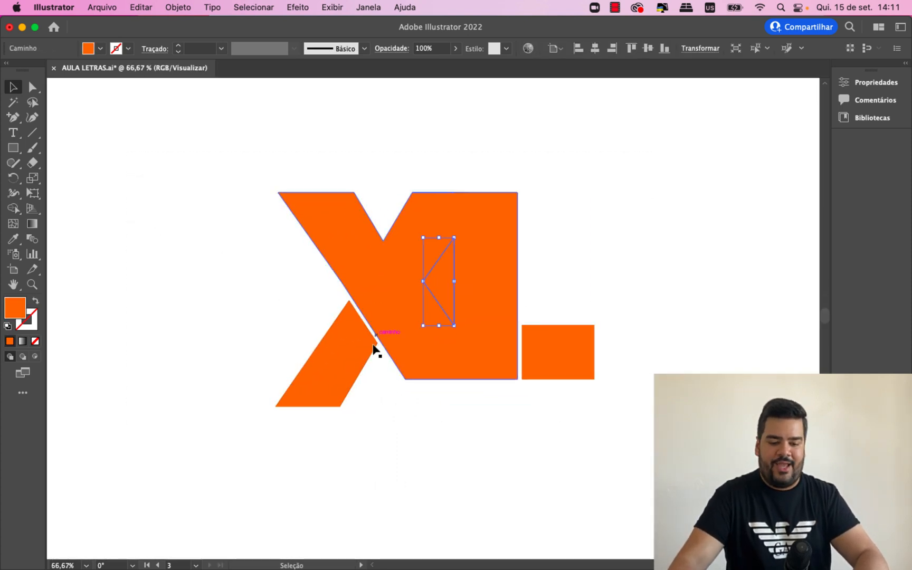
click(452, 428)
- Duplicate the complete black XL monogram with its orange triangle and place the copy side by side with the original
drag(595, 478, 191, 156)
drag(341, 246, 198, 246)
click(318, 394)
- Recolor the body, X leg and L foot of the left XL monogram with the triangle's orange, and deselect them
click(330, 349)
shift+click(366, 342)
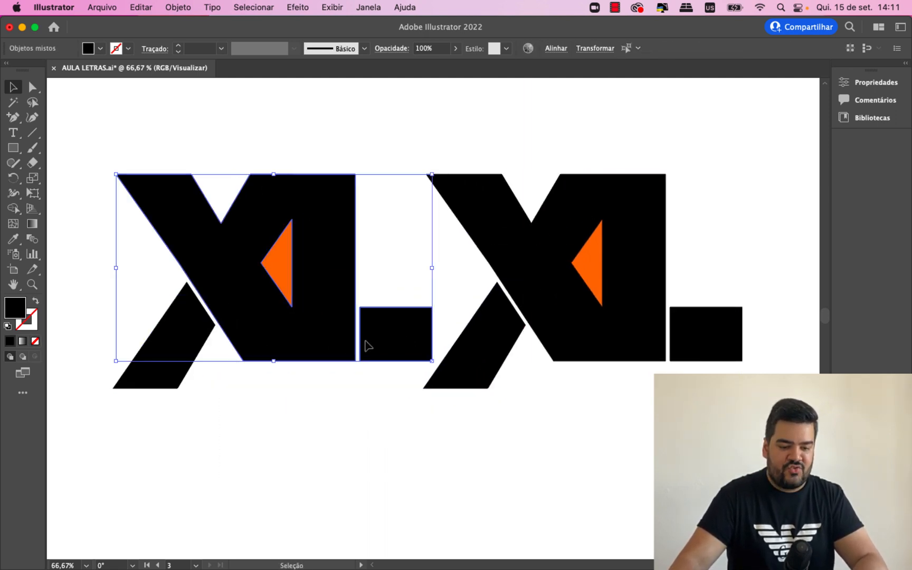
shift+click(175, 382)
click(15, 241)
click(277, 261)
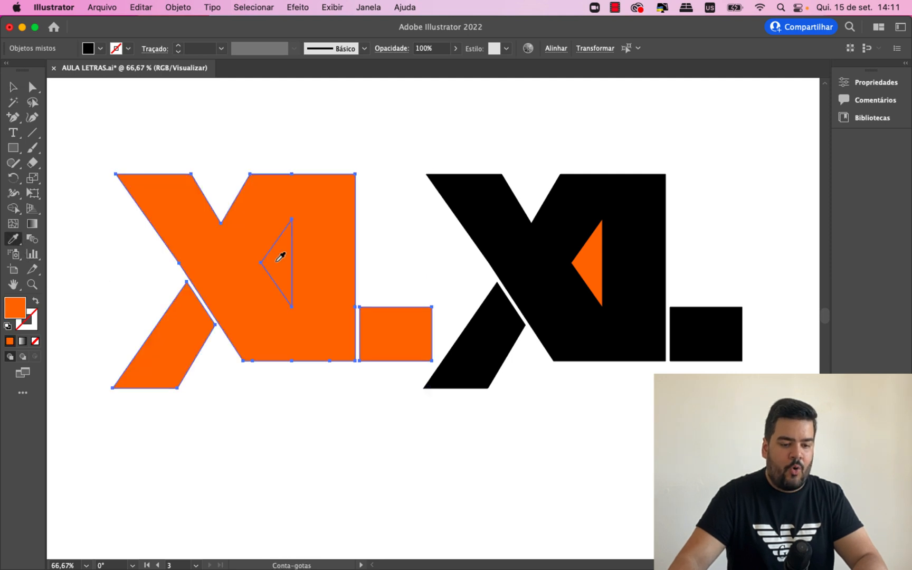
click(13, 94)
click(205, 152)
- Delete the triangle from the orange XL monogram, leaving an empty opening
click(280, 261)
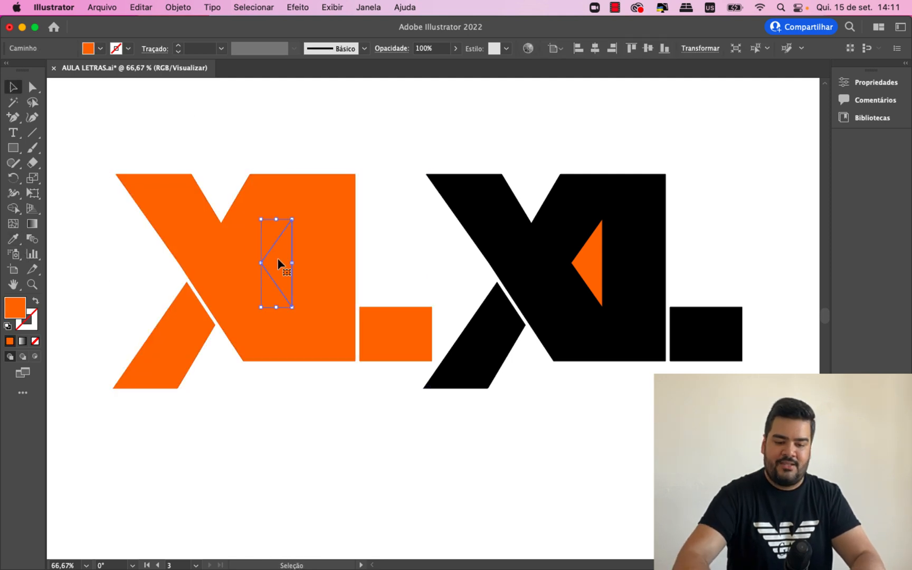
key(BackSpace)
key(super+minus)
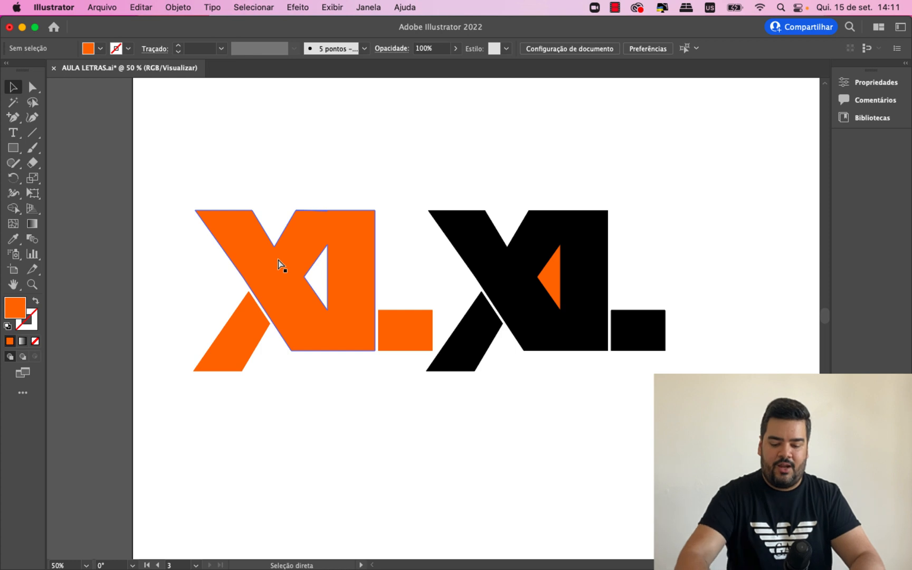
- Group both XL monogram versions and center them horizontally and vertically on their artboard
key(super+minus)
drag(695, 433, 212, 213)
key(super+g)
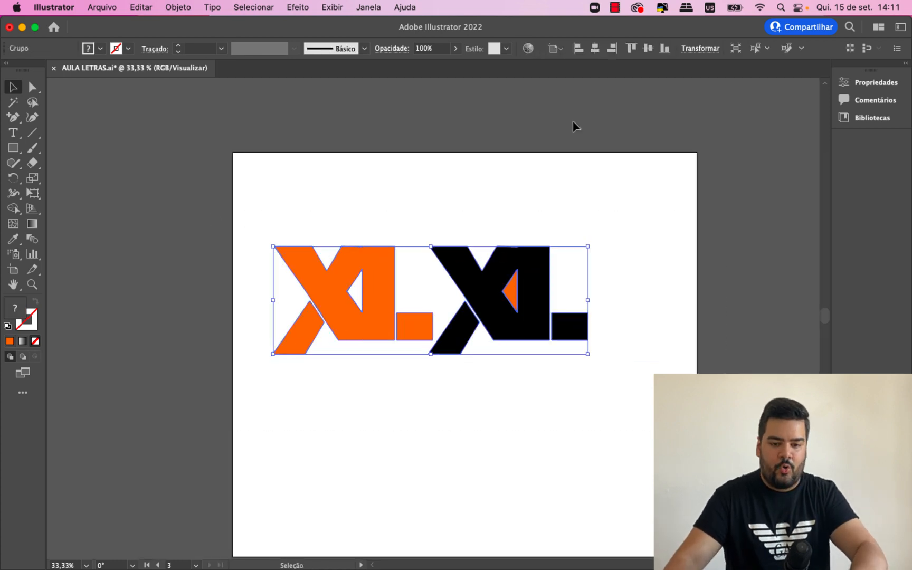
click(595, 49)
click(648, 48)
click(650, 311)
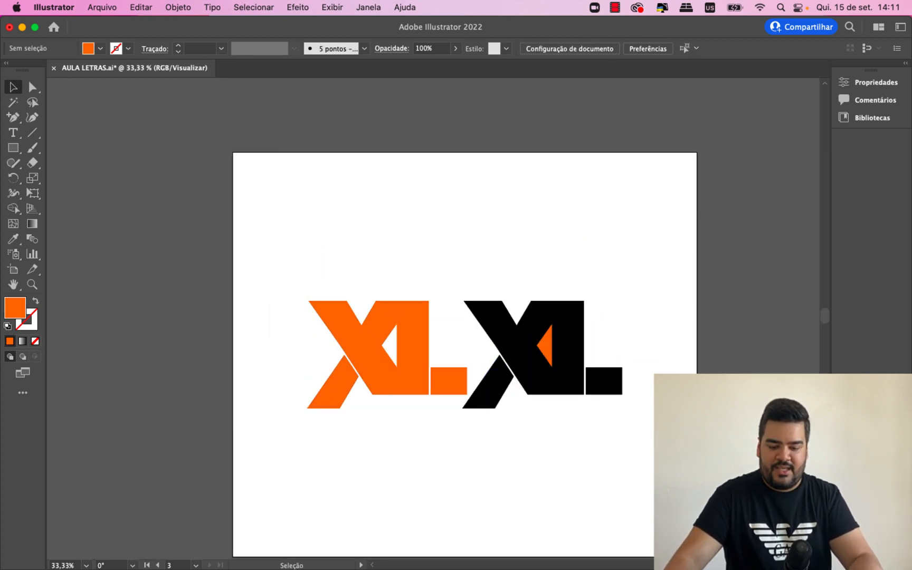
- Center the two RS logo variations horizontally and vertically on their artboard, and deselect them
scroll(433, 316, down, 3)
scroll(432, 316, left, 10)
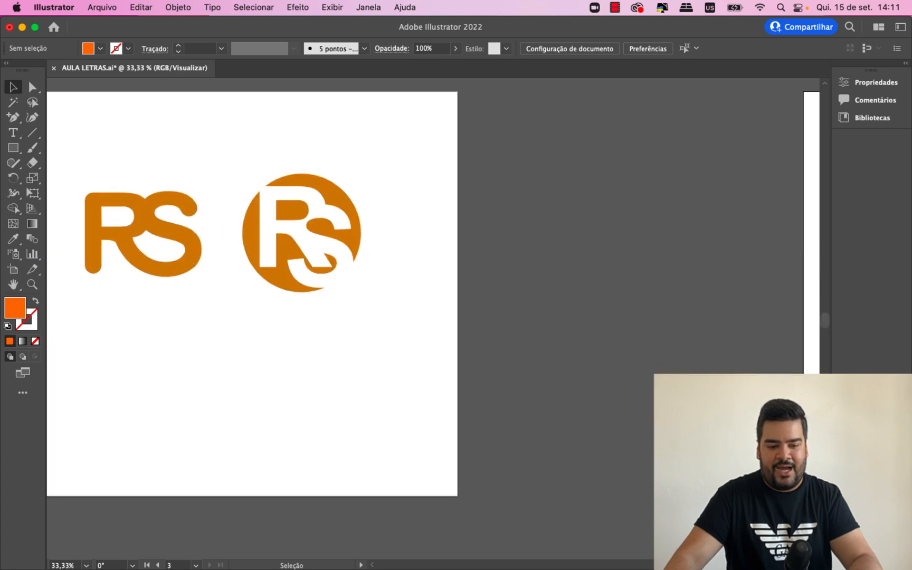
scroll(422, 291, left, 4)
drag(560, 376, 224, 136)
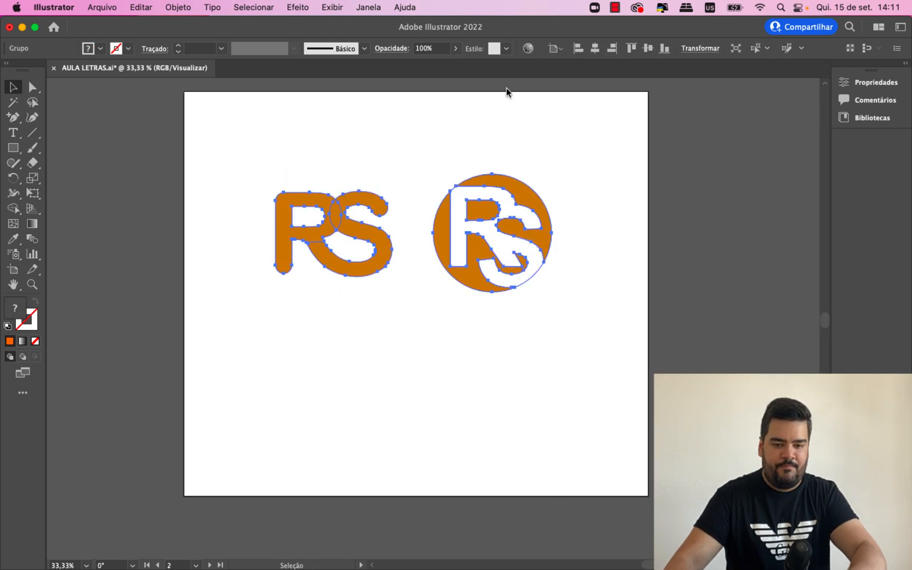
click(596, 49)
click(648, 48)
click(631, 190)
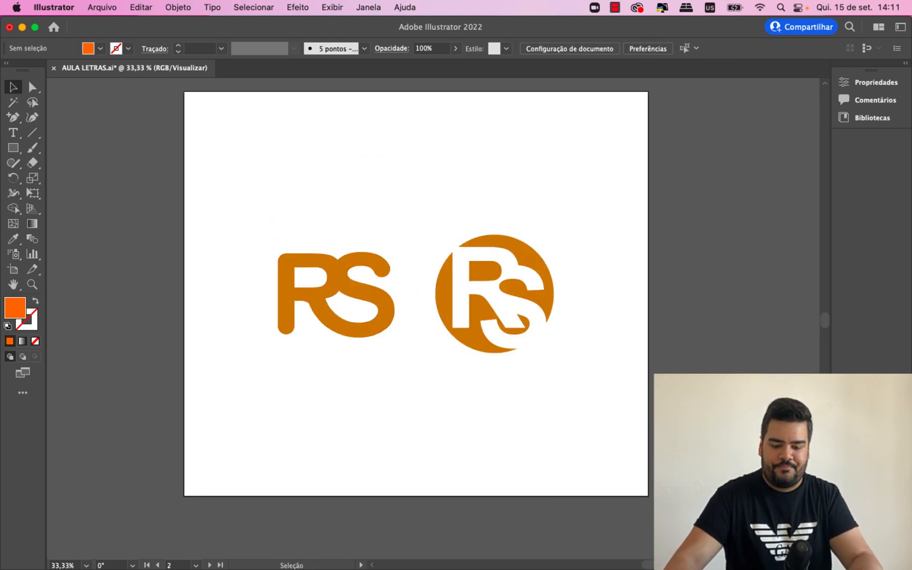
- Delete the loose letters V and D lying outside the artboard with the DV logos
scroll(594, 432, left, 15)
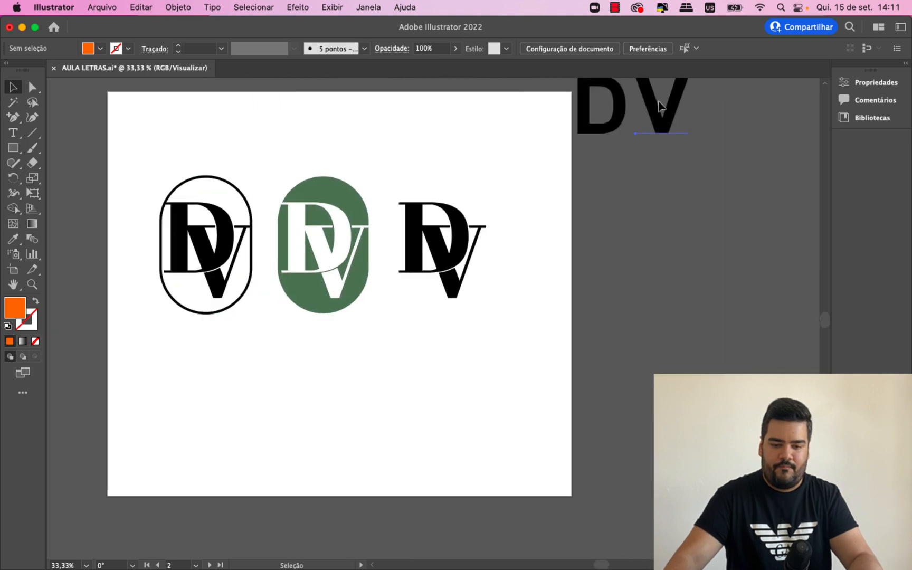
click(659, 105)
key(Delete)
click(624, 108)
key(Delete)
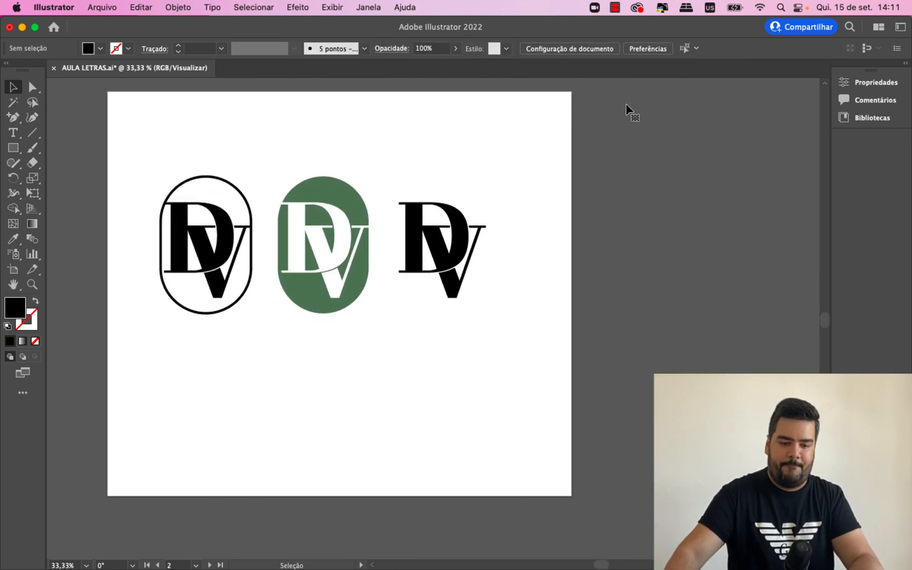
- Center the three DV logo variations on their artboard, and deselect them
drag(554, 302, 108, 130)
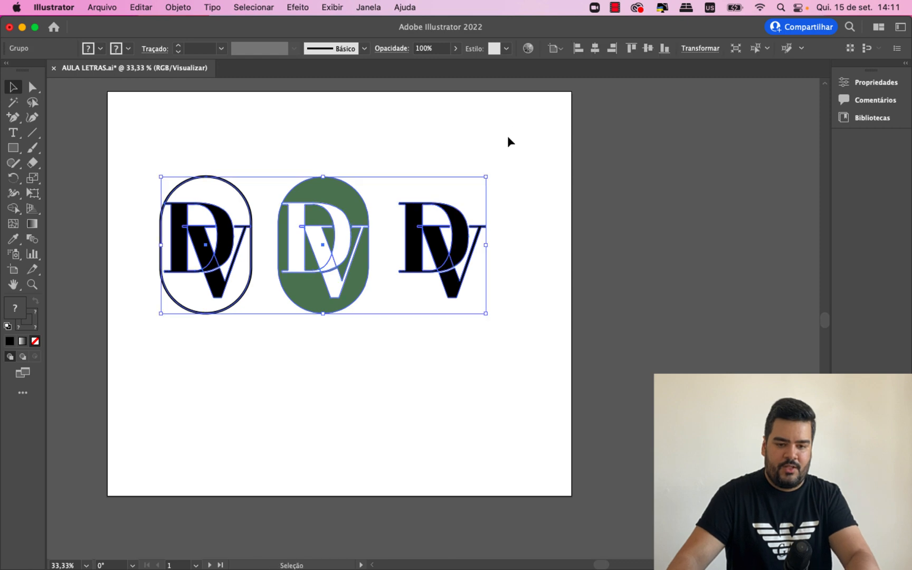
click(651, 199)
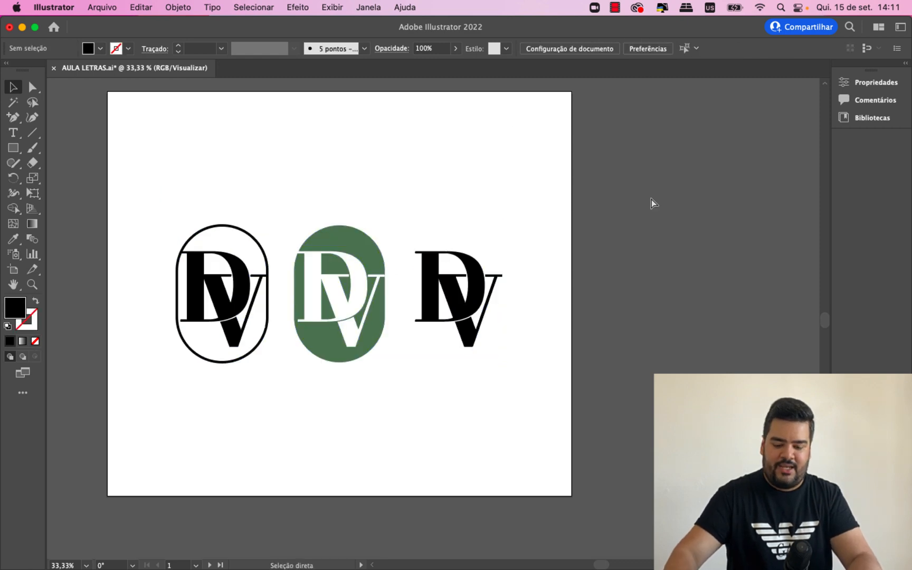
key(super+minus)
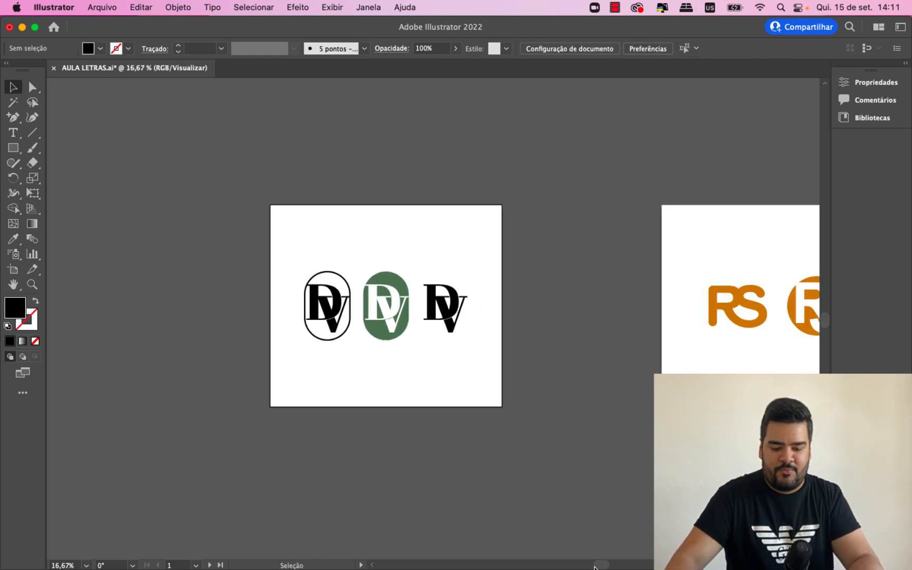
drag(601, 565, 625, 567)
mouse_move(625, 568)
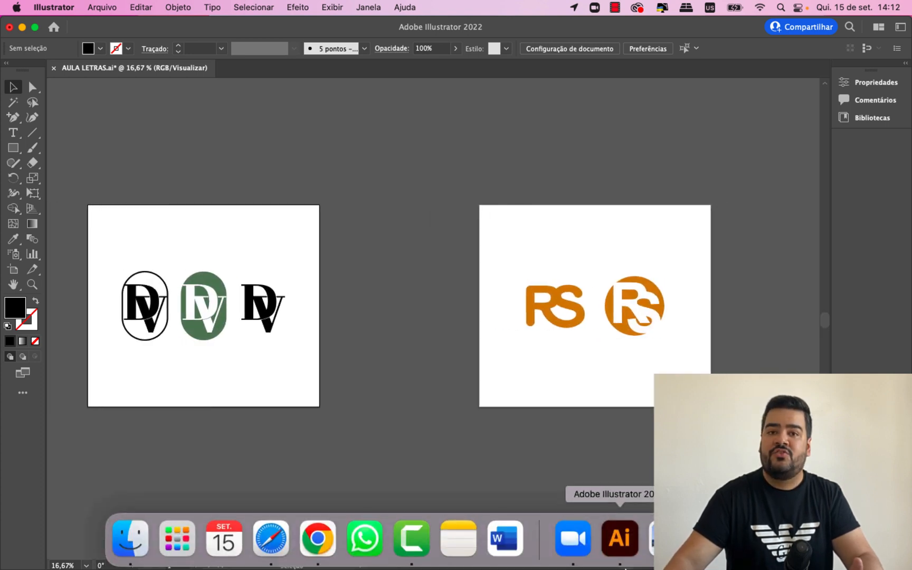